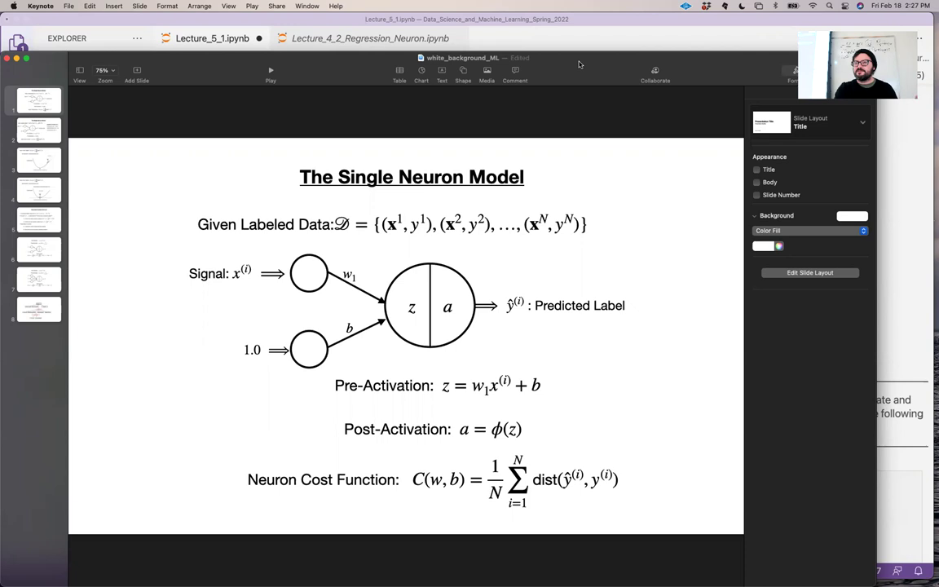
- Switch from the slides to the Lecture_5_1 notebook's node_three cell in VS Code
left_click_drag(579, 63, 606, 42)
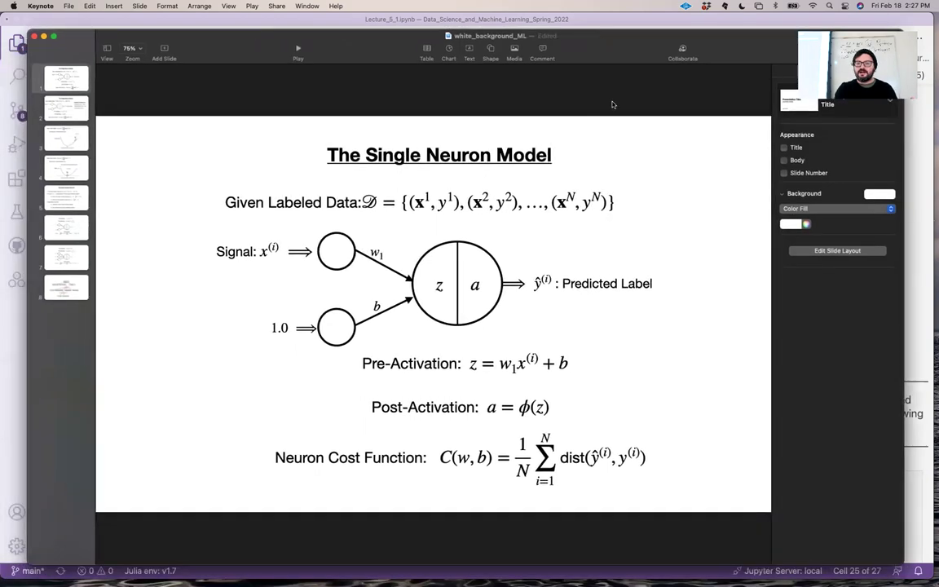
key("super+Tab")
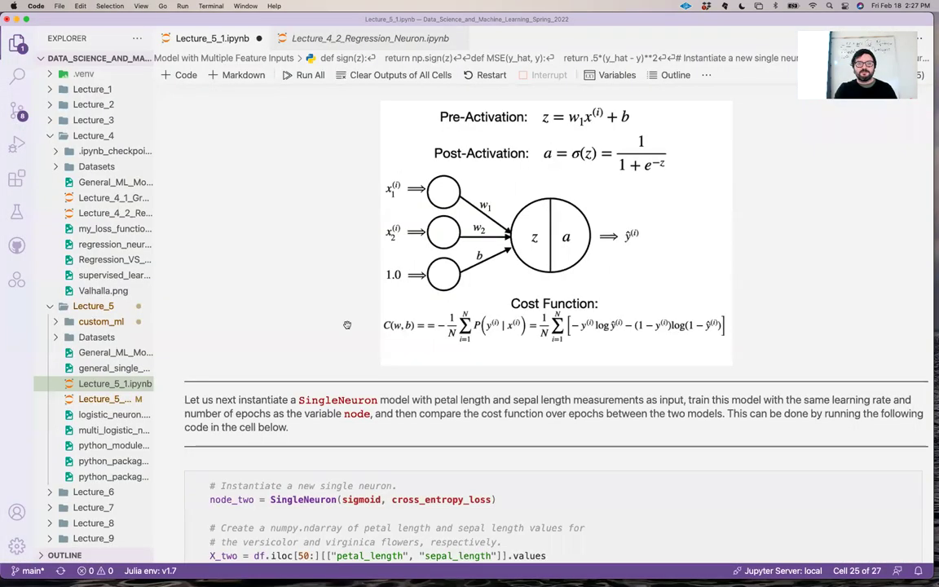
scroll(346, 324, "down", 5)
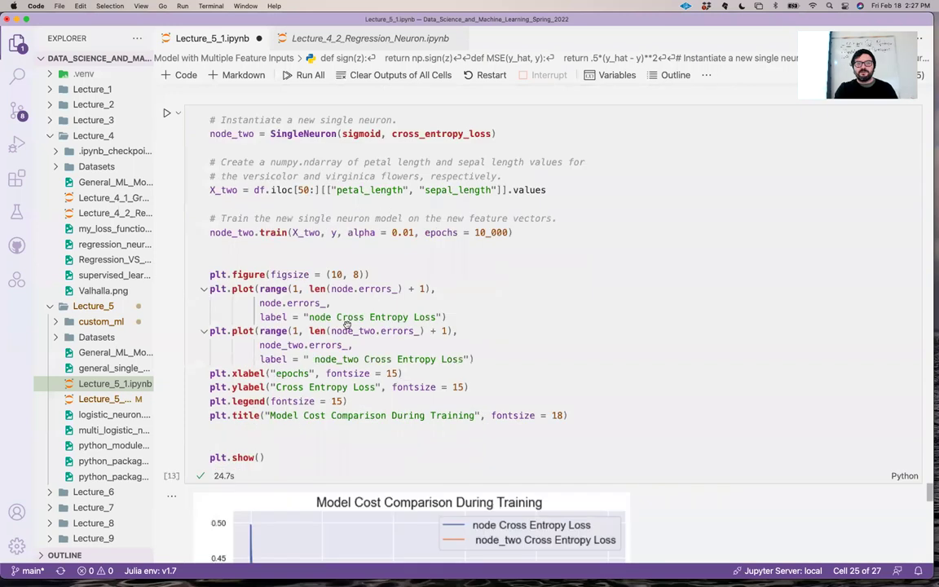
scroll(347, 324, "up", 10)
scroll(346, 324, "up", 10)
scroll(347, 324, "up", 5)
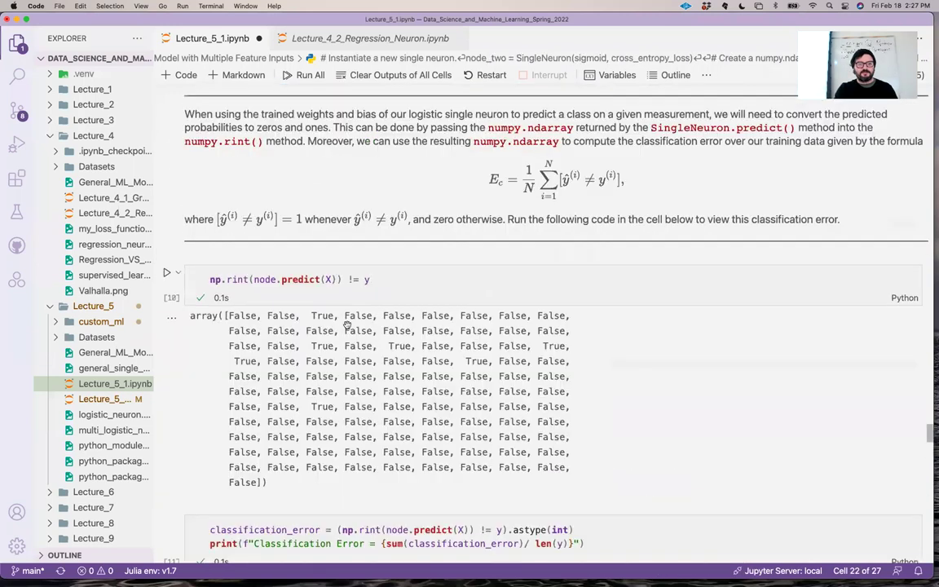
scroll(347, 325, "up", 10)
scroll(346, 325, "up", 8)
scroll(347, 324, "up", 5)
scroll(346, 324, "up", 8)
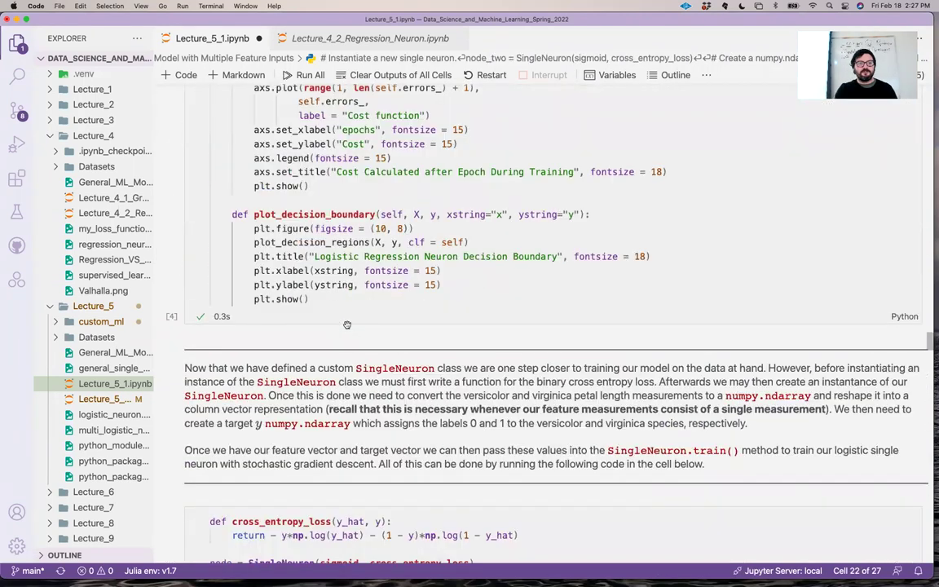
scroll(347, 325, "up", 10)
scroll(346, 324, "up", 5)
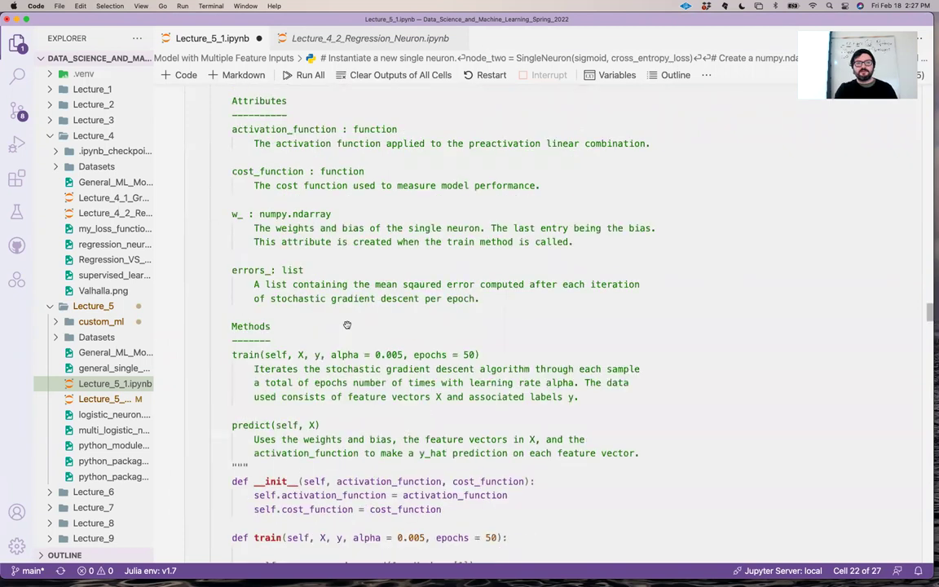
scroll(346, 324, "up", 5)
scroll(347, 325, "up", 1)
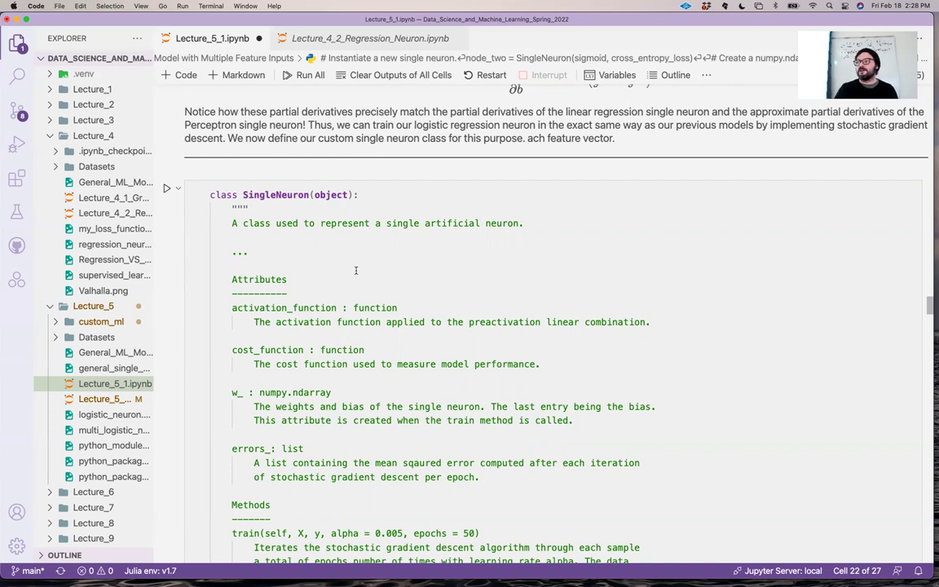
scroll(355, 270, "down", 5)
scroll(356, 270, "down", 5)
scroll(355, 270, "down", 8)
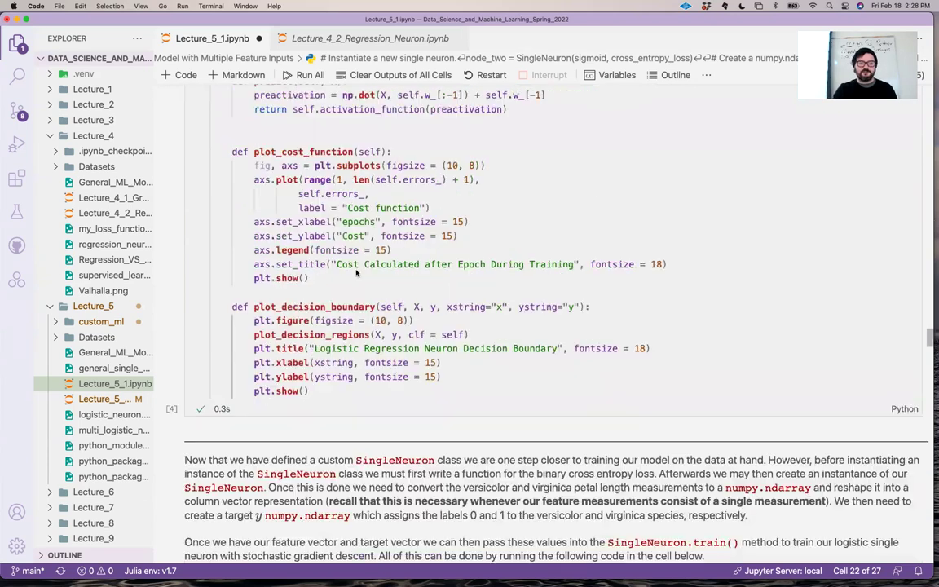
scroll(355, 272, "down", 8)
scroll(356, 271, "down", 6)
scroll(355, 272, "down", 3)
scroll(356, 272, "down", 6)
scroll(355, 270, "down", 6)
scroll(355, 270, "down", 6)
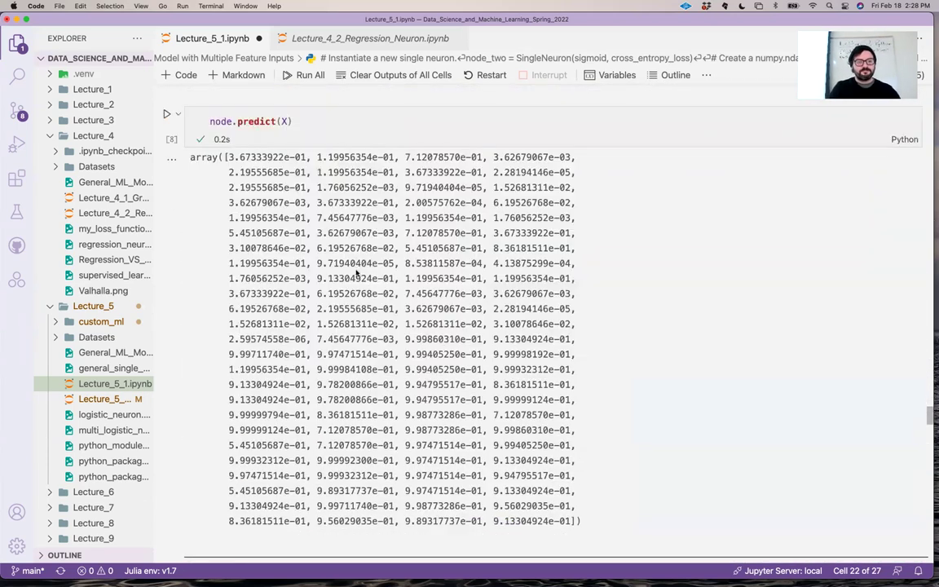
scroll(356, 269, "down", 8)
scroll(356, 271, "down", 8)
scroll(356, 271, "down", 6)
scroll(356, 272, "down", 6)
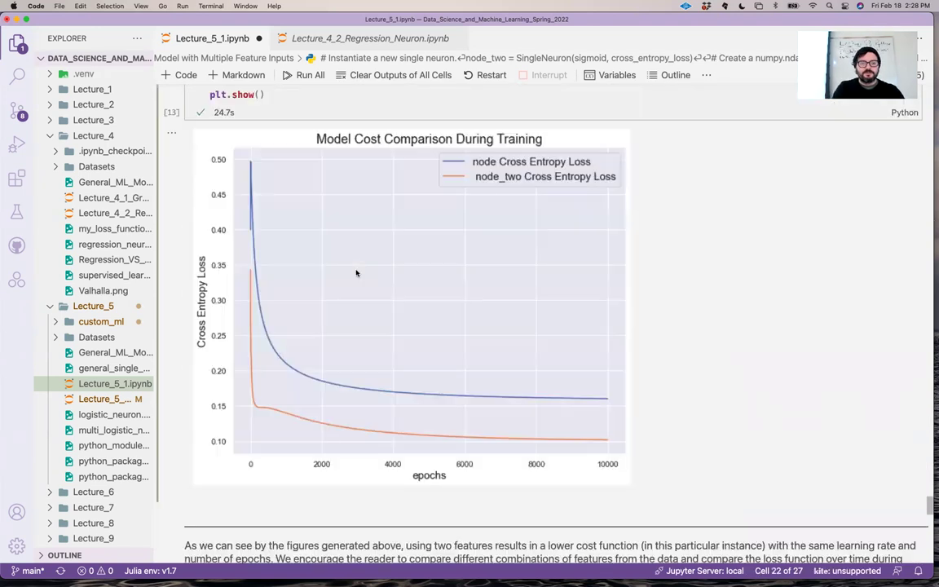
scroll(356, 272, "down", 4)
scroll(356, 273, "down", 8)
scroll(356, 273, "down", 8)
scroll(356, 273, "down", 3)
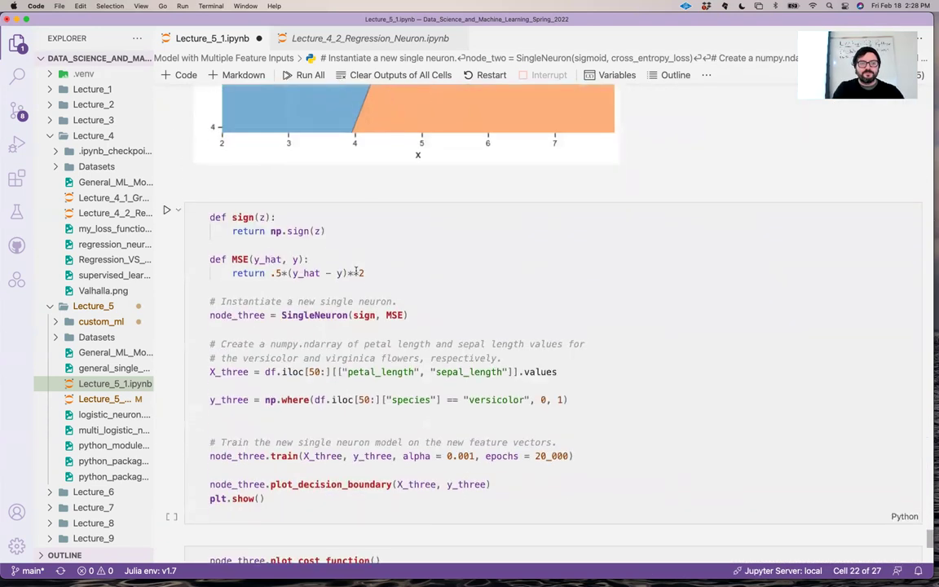
scroll(356, 273, "down", 3)
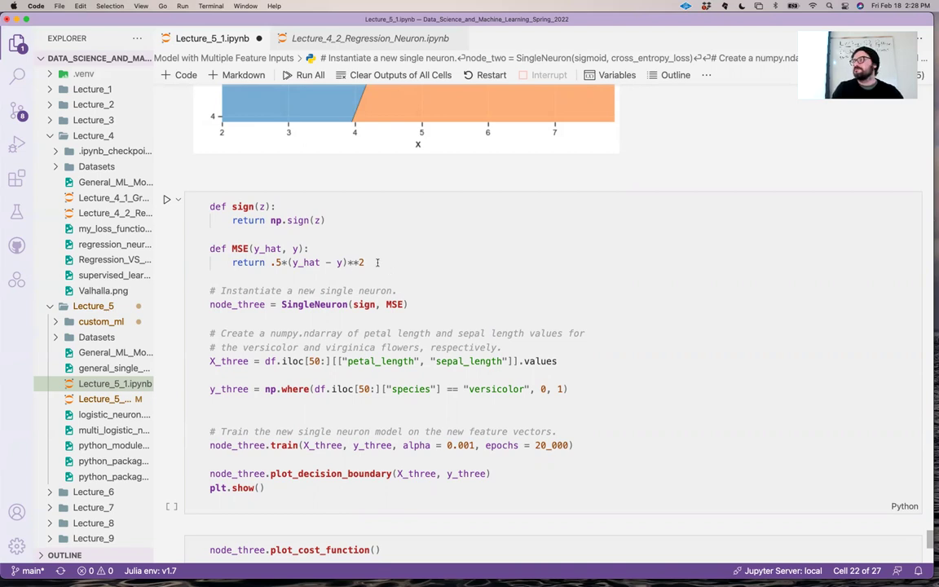
left_click_drag(365, 263, 209, 206)
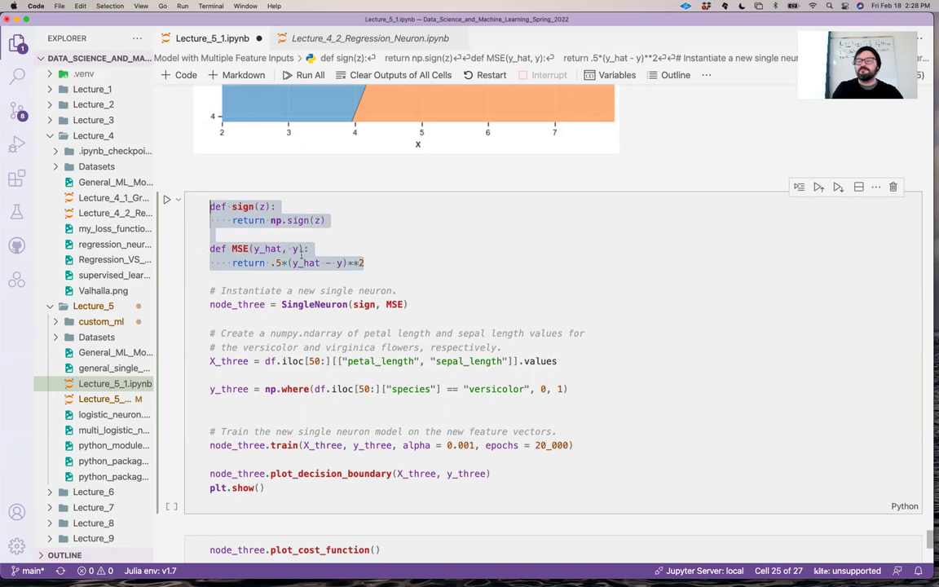
scroll(367, 261, "down", 1)
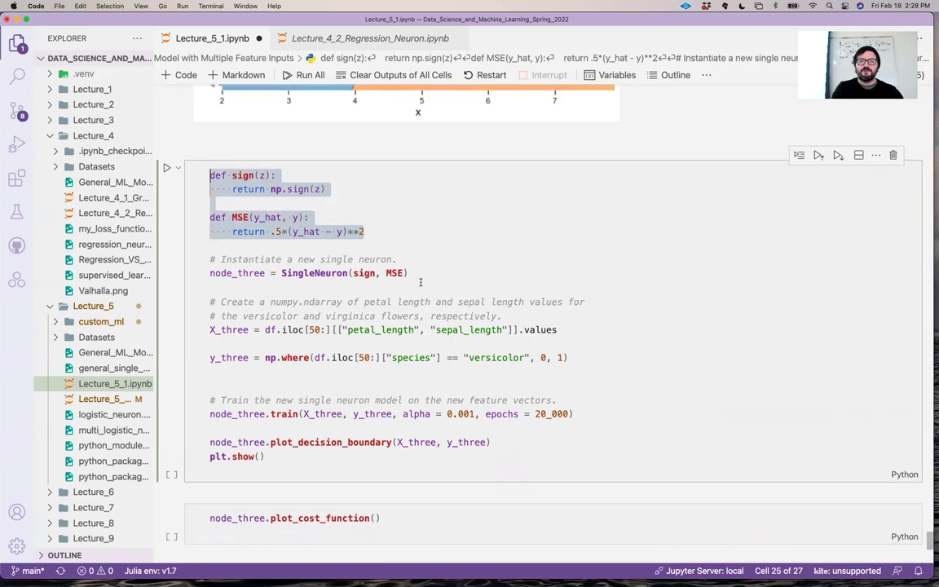
left_click_drag(407, 273, 210, 259)
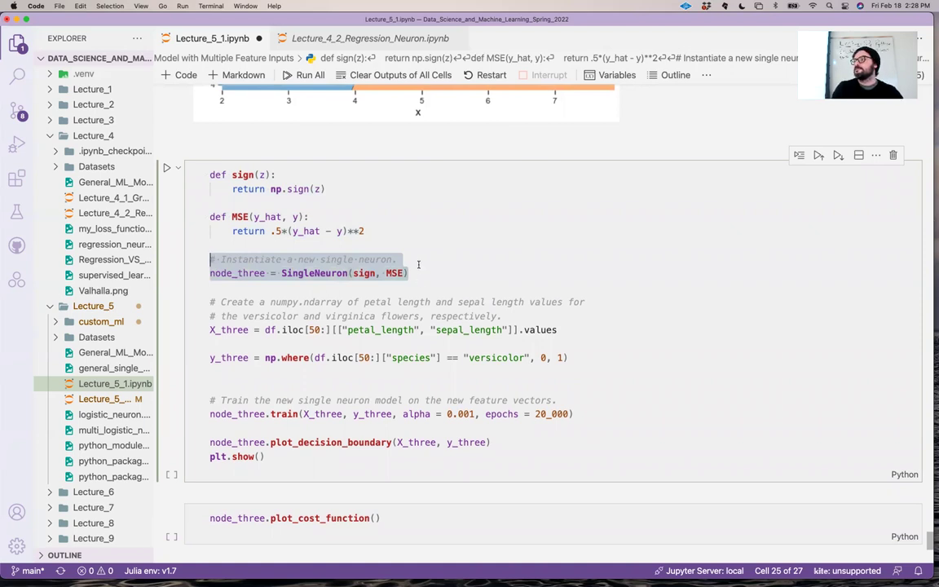
scroll(418, 265, "down", 1)
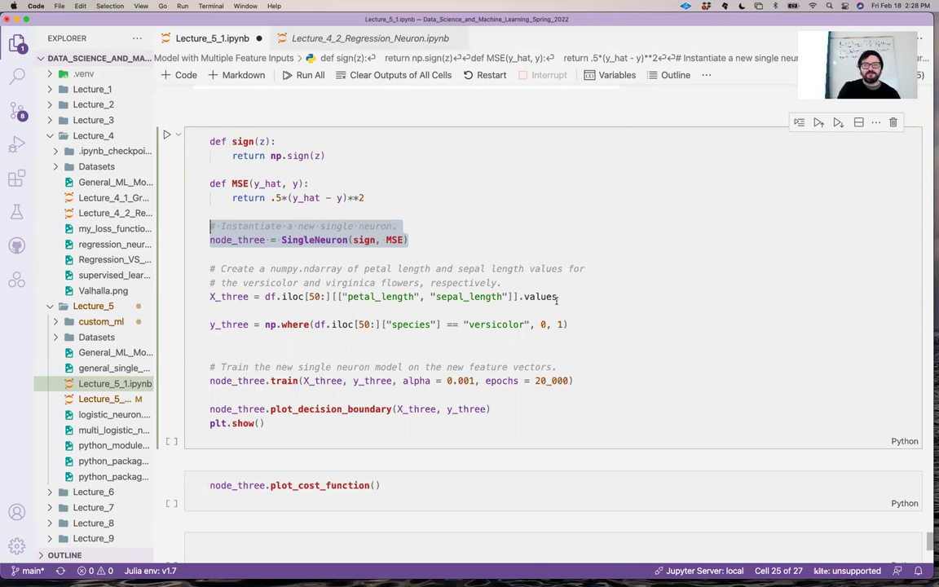
left_click_drag(558, 296, 188, 298)
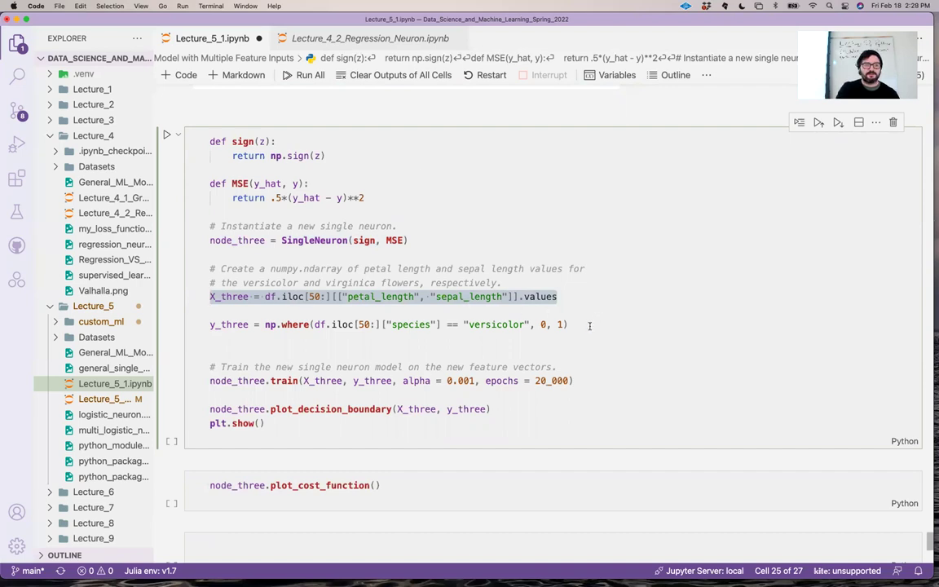
left_click_drag(570, 324, 210, 325)
scroll(245, 335, "down", 1)
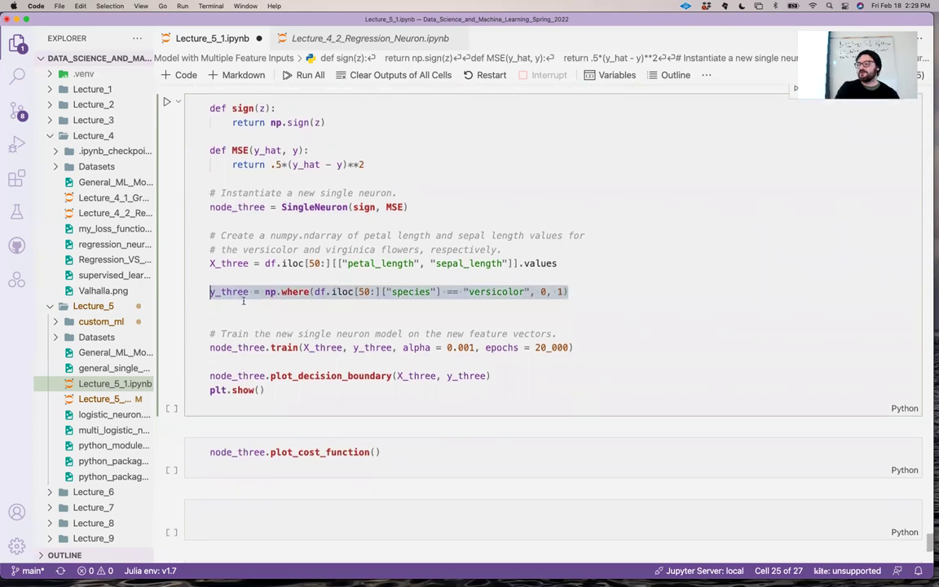
left_click(540, 292)
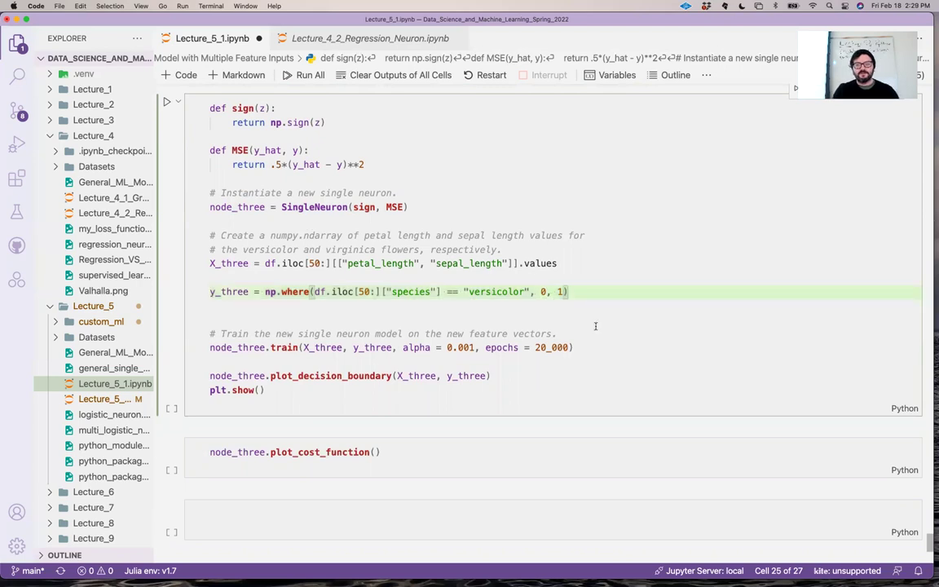
- Relabel versicolor as -1, cut epochs from 20_000 to 5_000, and run the cell
key("BackSpace")
type("-1")
key("Right")
key("Right")
key("Right")
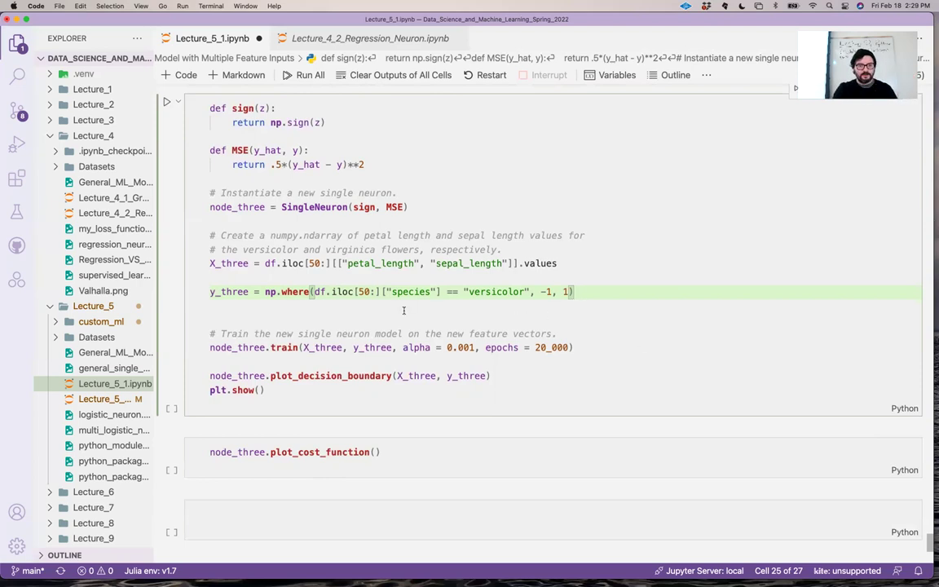
scroll(403, 310, "down", 1)
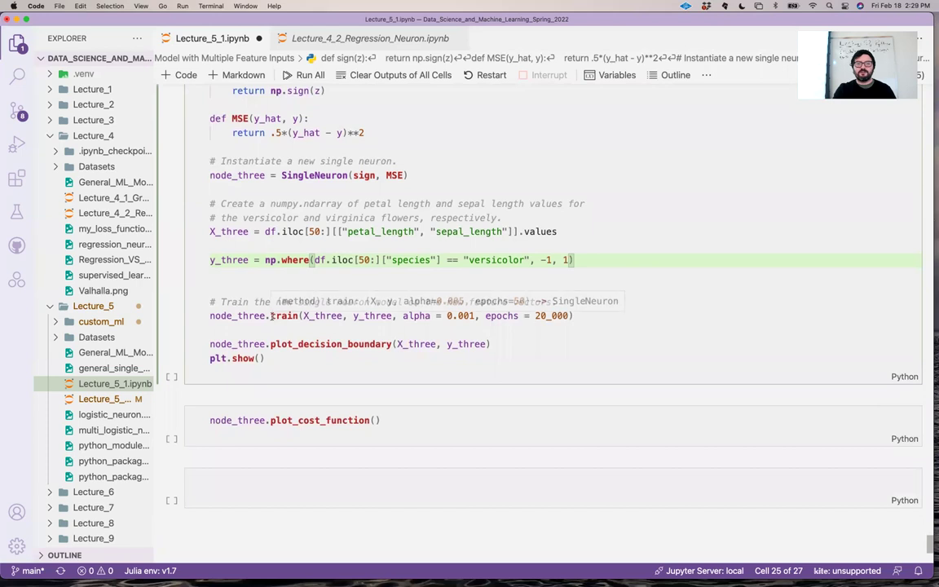
left_click(287, 360)
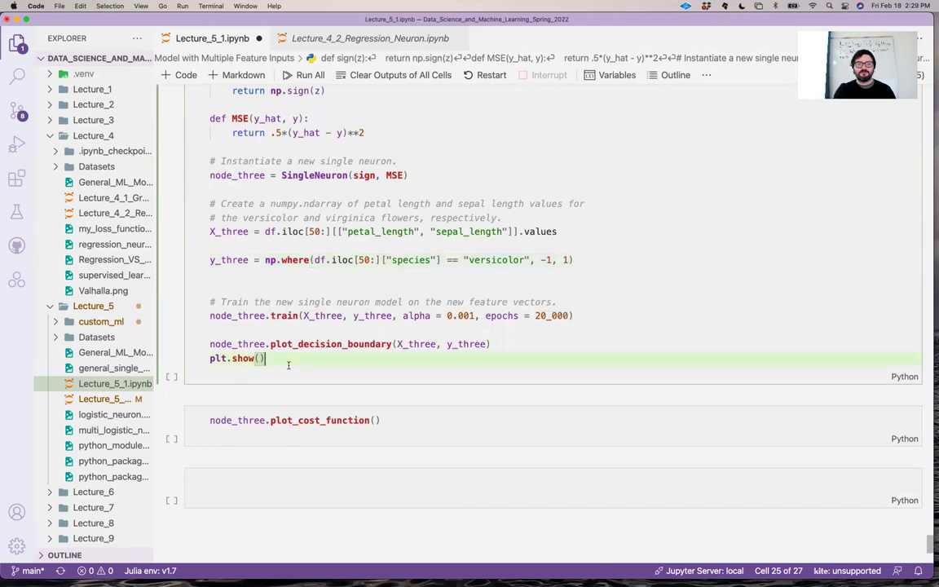
left_click(546, 316)
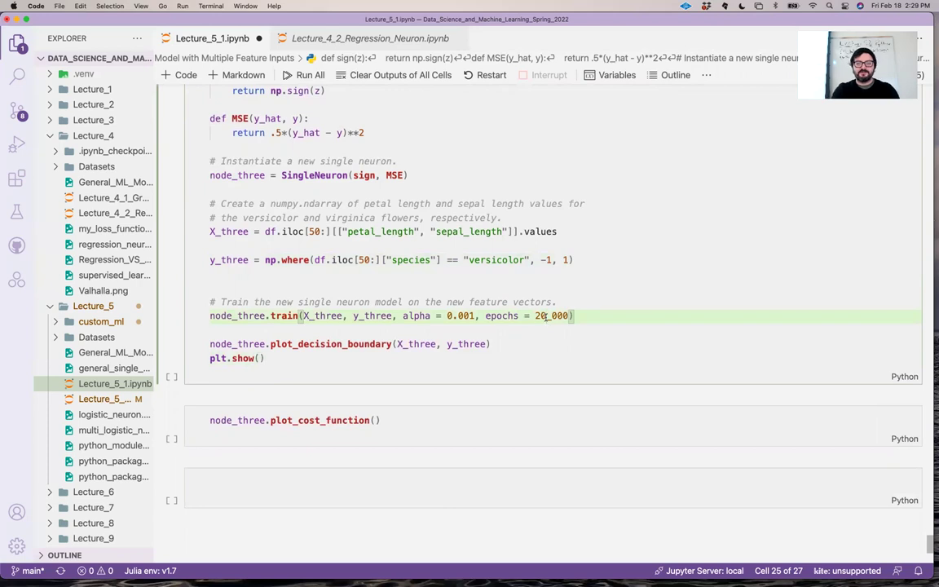
key("BackSpace")
key("BackSpace")
type("1")
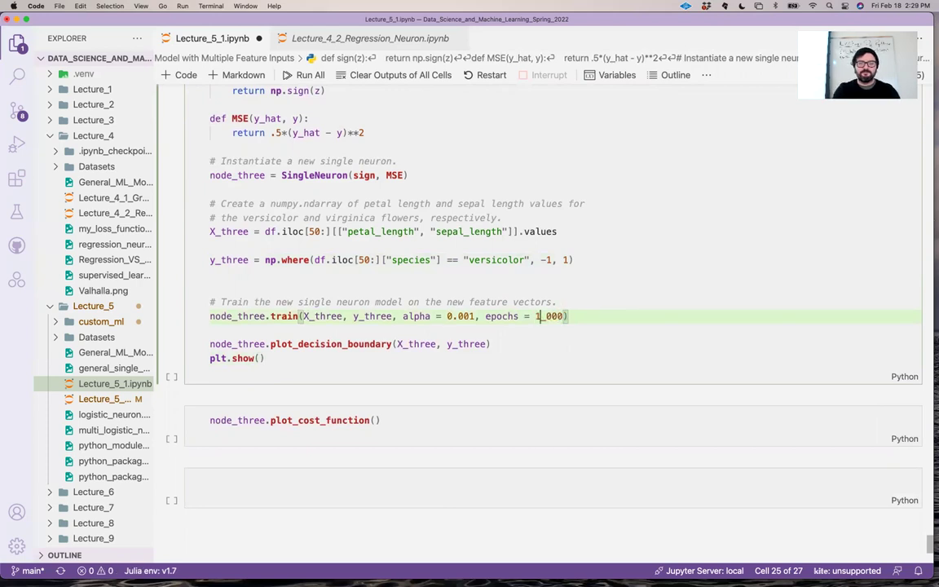
key("BackSpace")
type("5")
key("shift+Return")
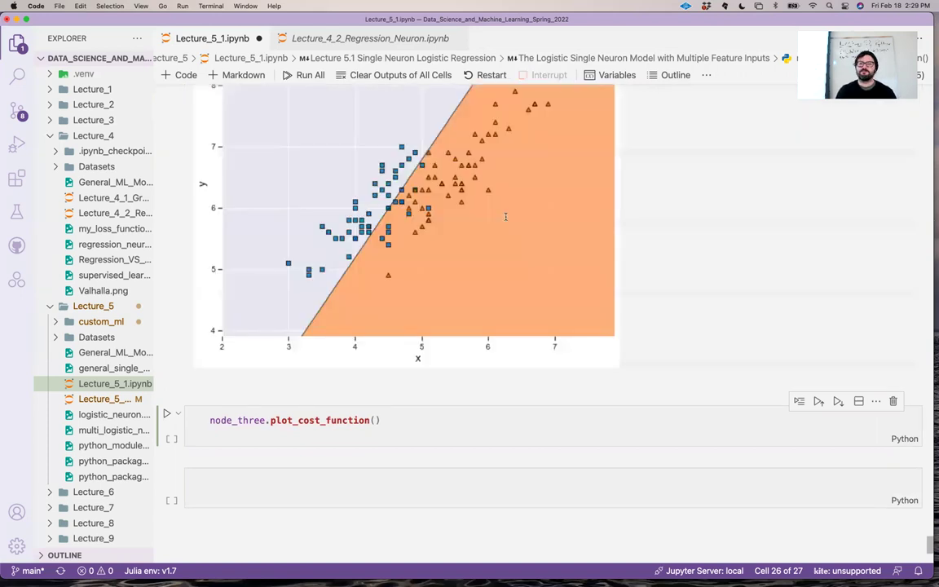
scroll(505, 216, "up", 3)
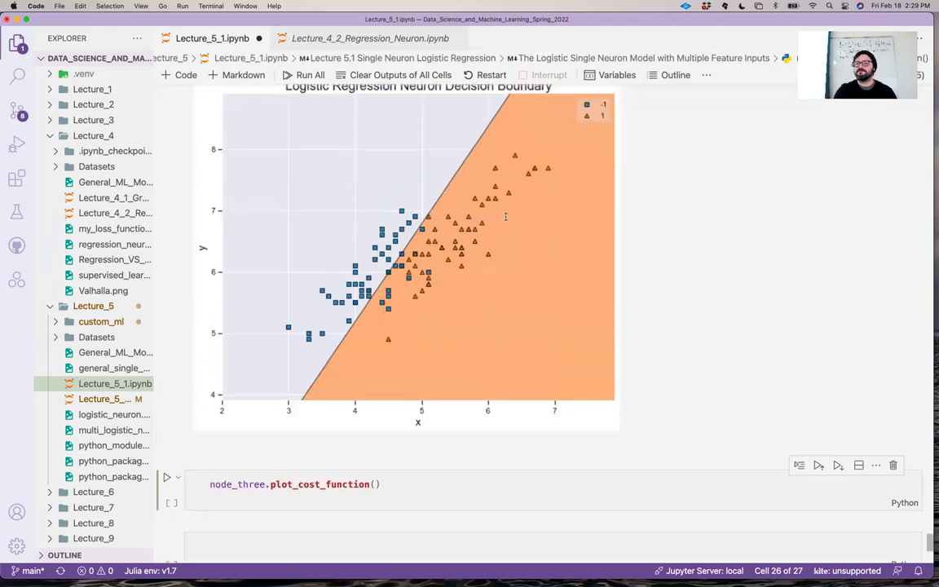
scroll(506, 216, "up", 3)
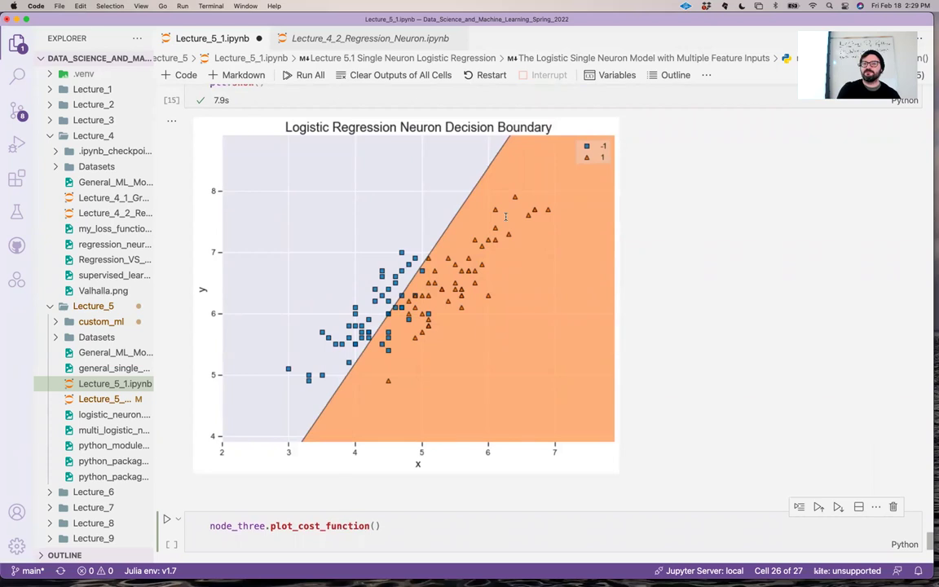
scroll(401, 186, "up", 5)
scroll(400, 186, "up", 1)
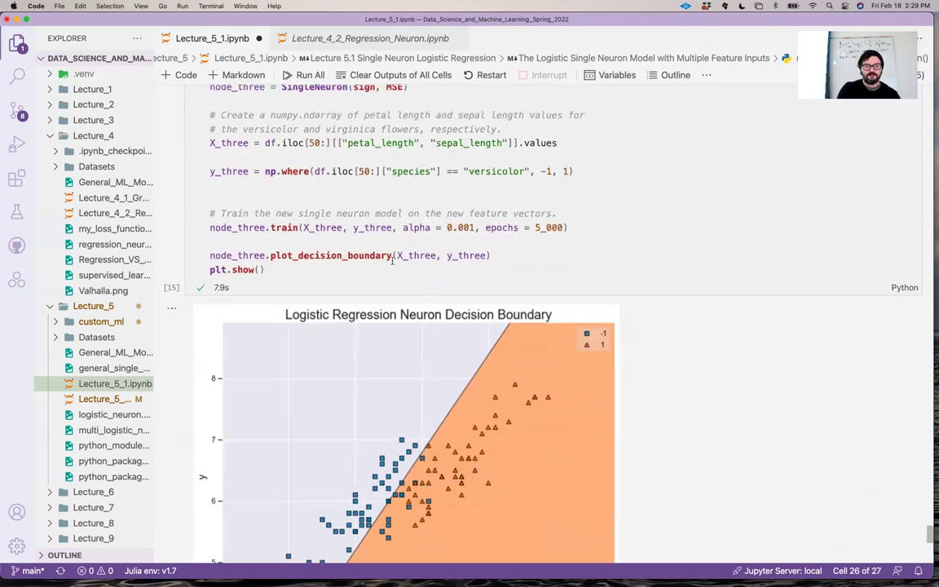
scroll(391, 269, "down", 2)
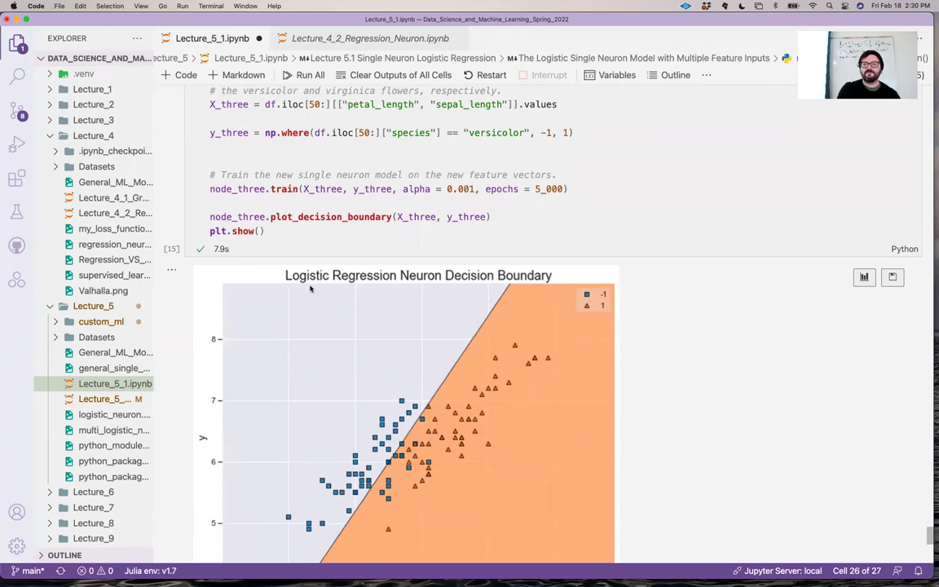
scroll(310, 289, "down", 2)
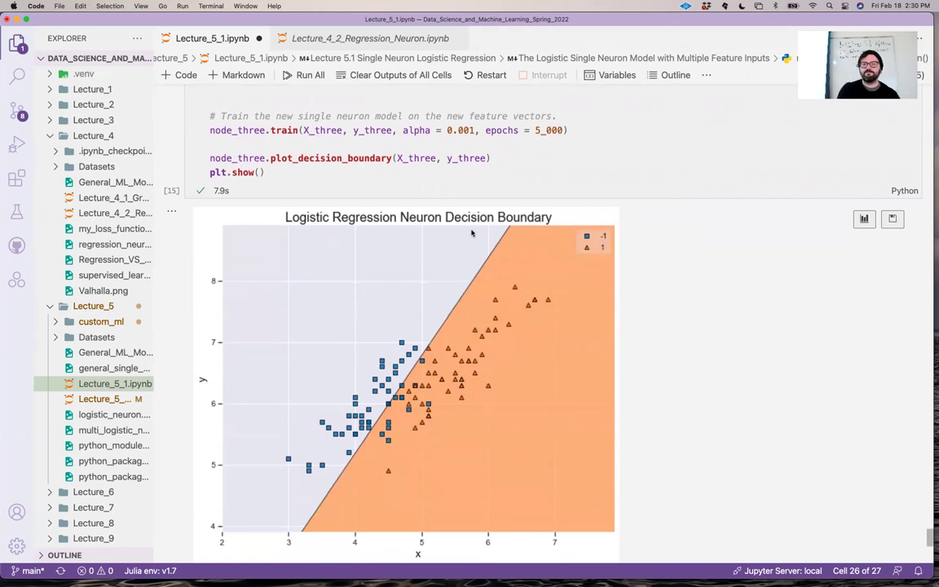
scroll(472, 245, "up", 8)
scroll(472, 244, "up", 4)
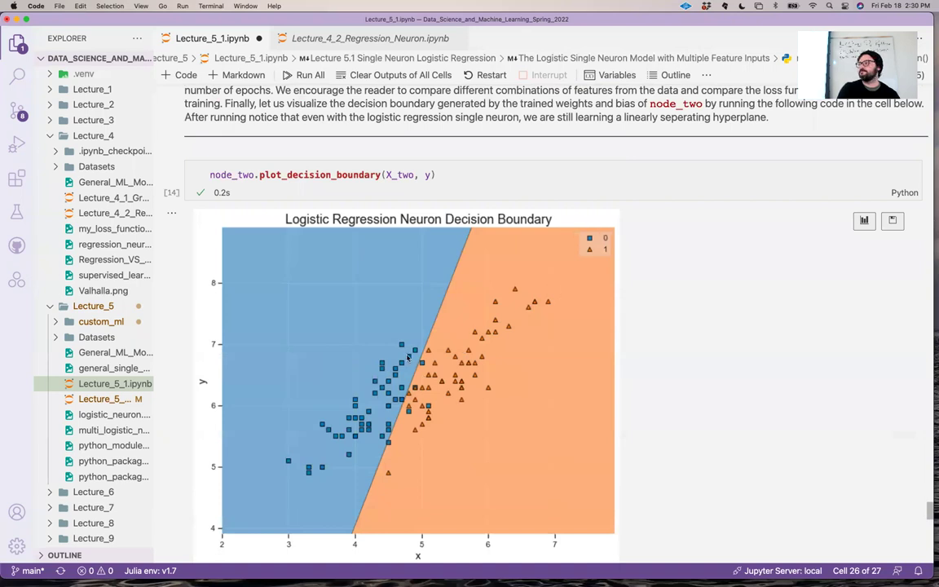
scroll(407, 358, "down", 8)
scroll(408, 357, "down", 5)
scroll(407, 357, "down", 4)
scroll(408, 357, "down", 2)
- Run node_three.plot_cost_function() to chart cost over the 5,000 epochs
left_click(405, 452)
key("shift+Return")
scroll(407, 326, "down", 5)
scroll(407, 326, "down", 3)
scroll(408, 326, "down", 3)
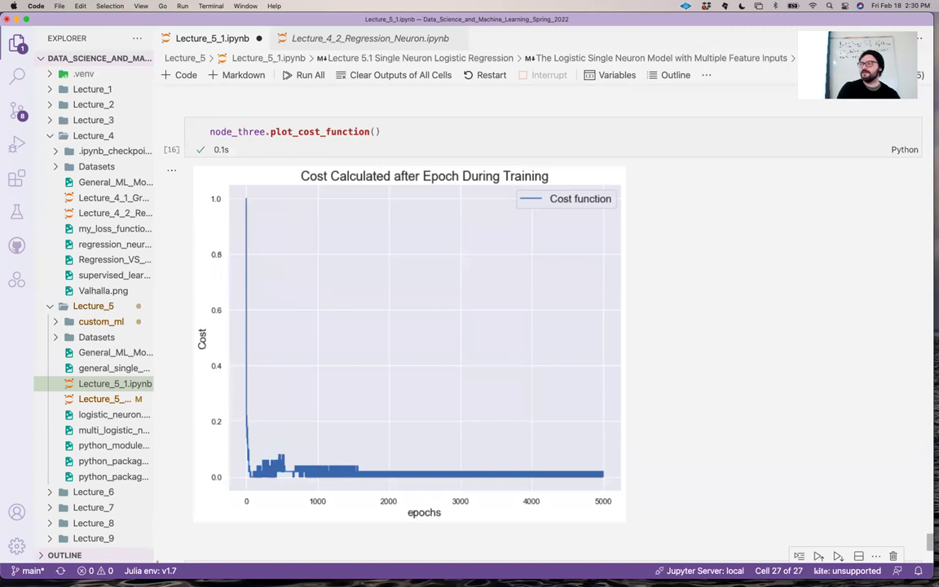
scroll(408, 326, "up", 5)
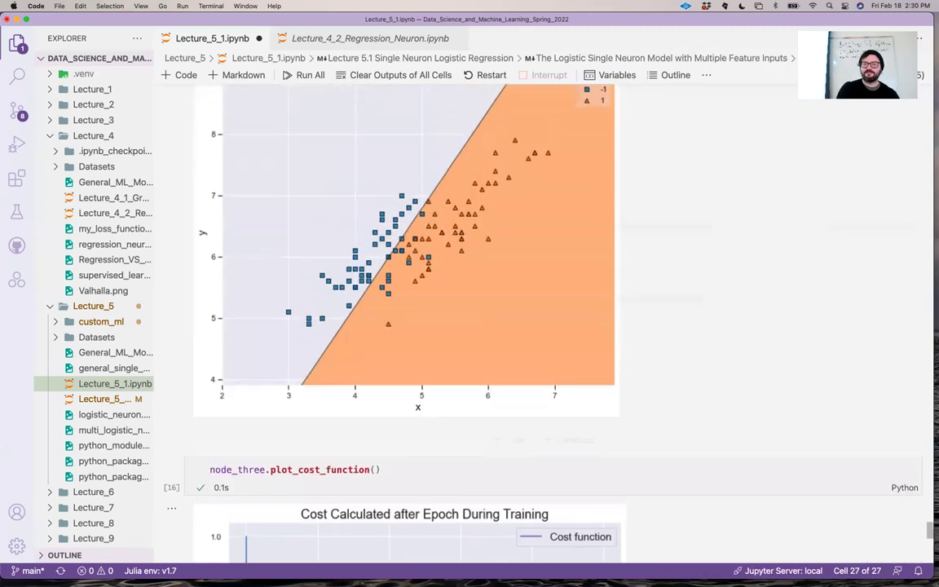
scroll(408, 326, "up", 5)
scroll(408, 326, "up", 2)
scroll(407, 326, "down", 2)
- Paste the node_three code into the empty last cell and delete its MSE definition
mouse_move(280, 442)
left_click_drag(274, 446, 207, 161)
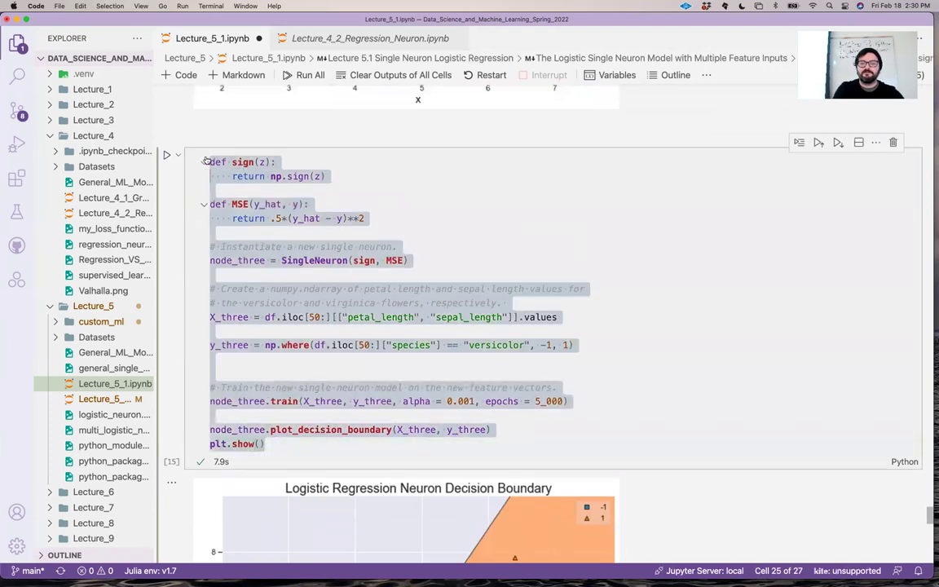
scroll(348, 219, "down", 10)
scroll(349, 219, "down", 5)
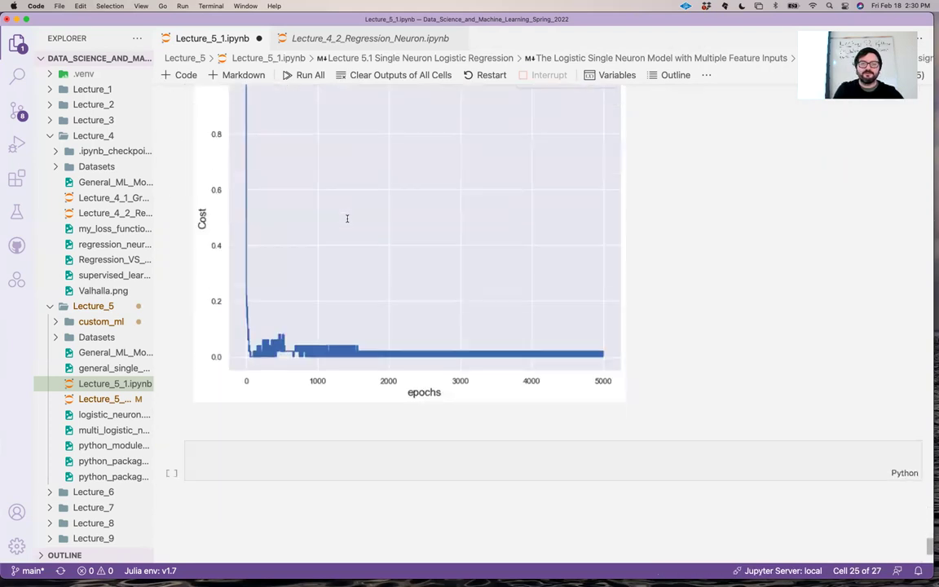
scroll(348, 218, "down", 3)
left_click(296, 372)
type("def sign(z):     return np.sign(z)  def MSE(y_hat, y):     return .5*(y_hat - y)**2  # Instantiate a new single neuron. node_three = SingleNeuron(sign, MSE)  # Create a numpy.ndarray of petal length and sepal length values for # the versicolor and virginica flowers, respectively. X_three = df.iloc[50:][[\"petal_length\", \"sepal_length\"]].values  y_three = np.where(df.iloc[50:][\"species\"] == \"versicolor\", -1, 1)   # Train the new single neuron model on the new feature vectors. node_three.train(X_three, y_three, alpha = 0.001, epochs = 5_000)  node_three.plot_decision_boundary(X_three, y_three) plt.show()")
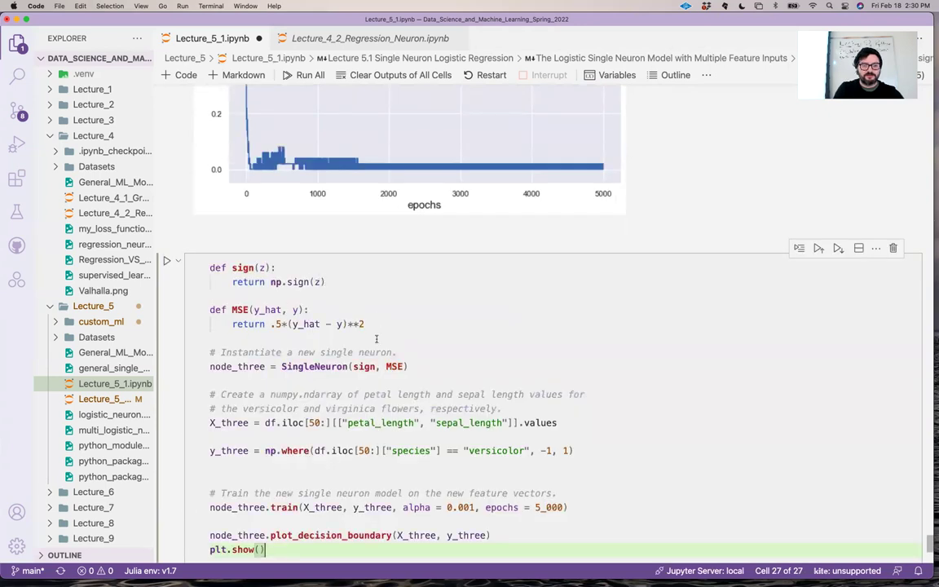
left_click_drag(369, 324, 209, 310)
key("BackSpace")
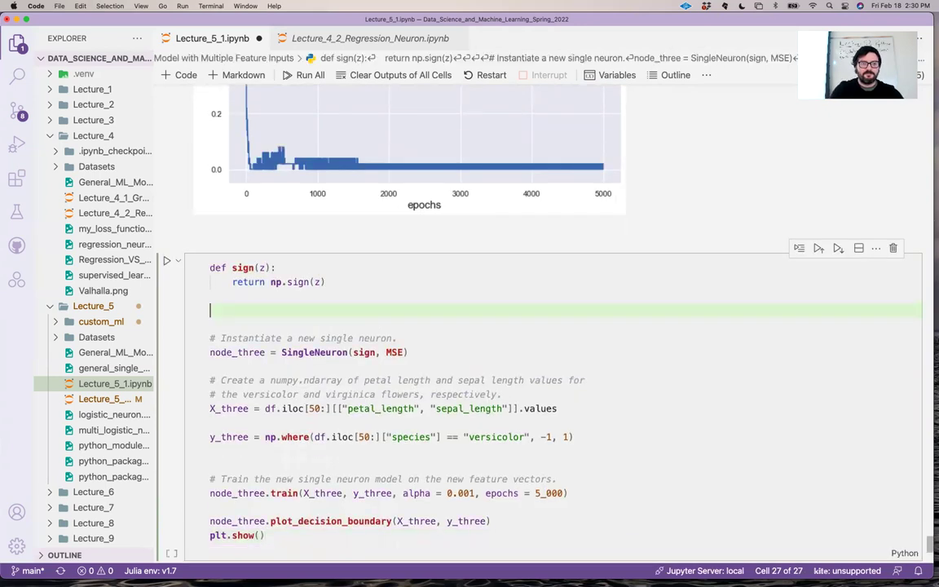
- Turn sign into a linear function returning z and create node_four with it
double_click(242, 268)
key("BackSpace")
type("linear")
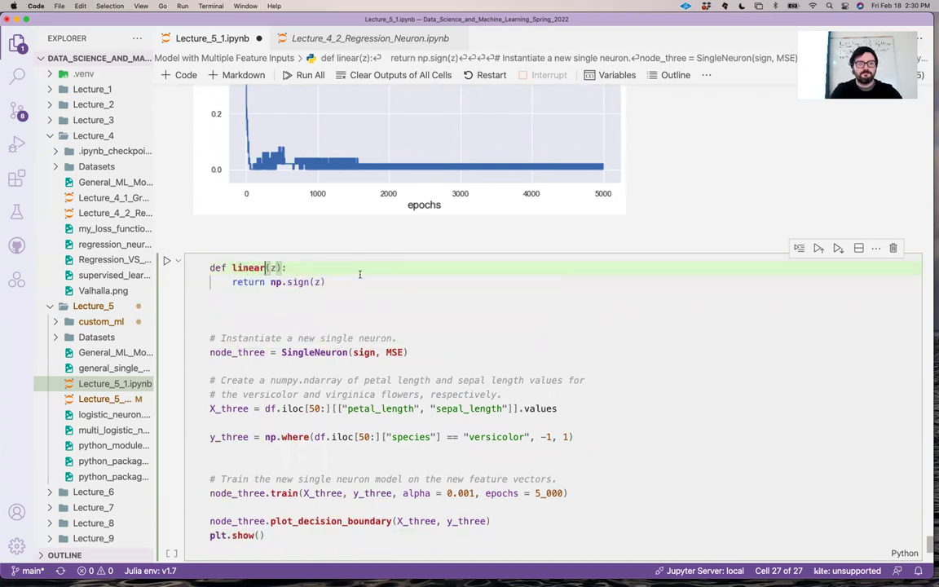
left_click_drag(325, 282, 270, 282)
type("z")
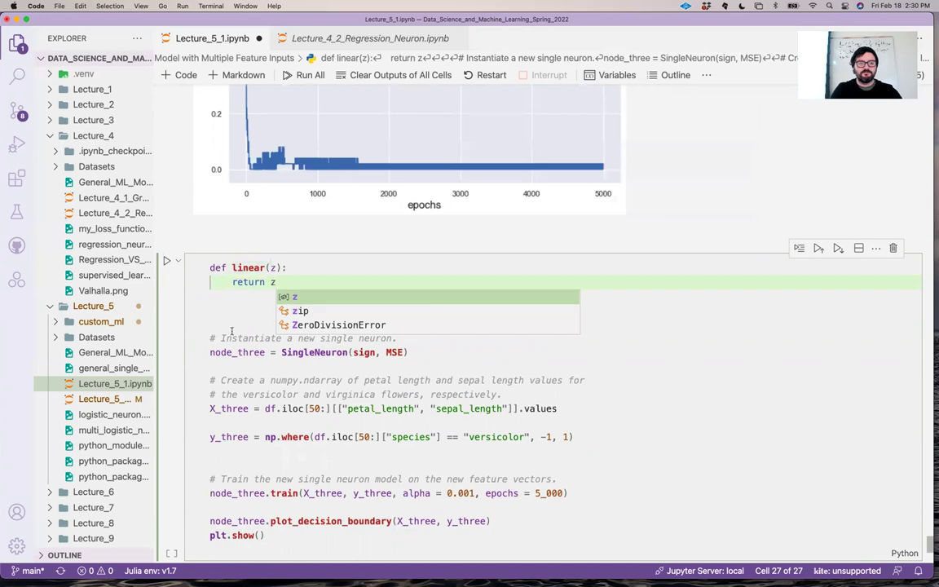
left_click(225, 322)
scroll(224, 321, "down", 1)
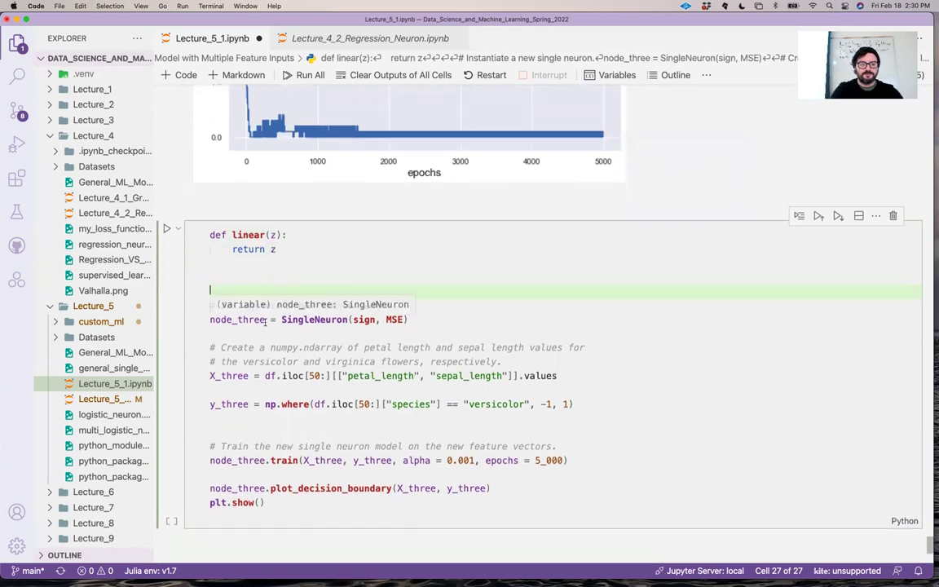
left_click(268, 319)
key("BackSpace")
key("BackSpace")
key("BackSpace")
type("four")
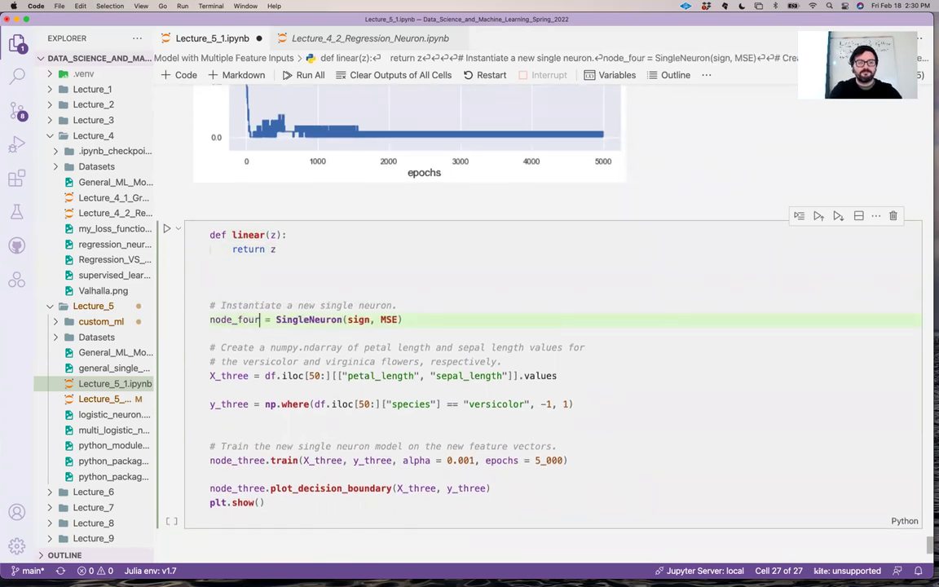
scroll(282, 301, "down", 1)
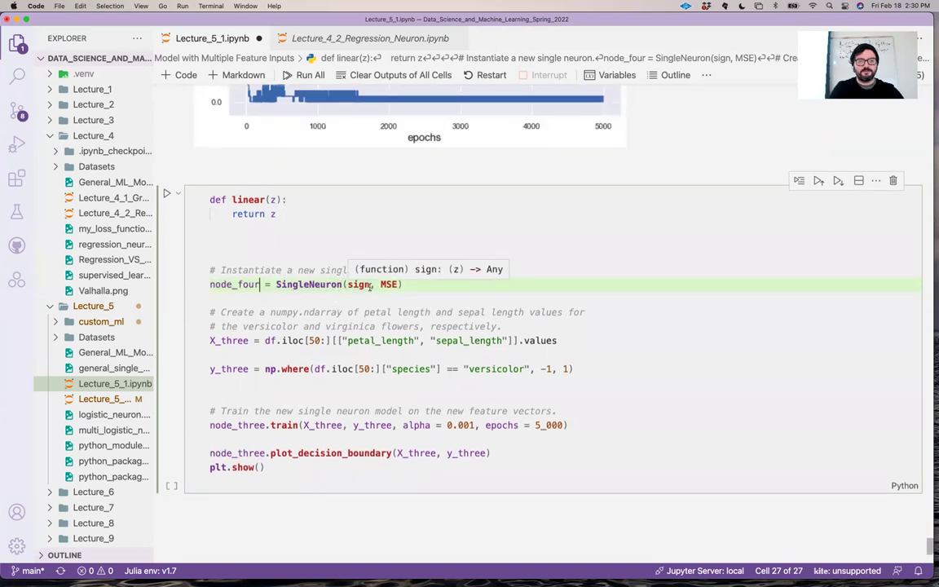
double_click(363, 285)
key("BackSpace")
type("l")
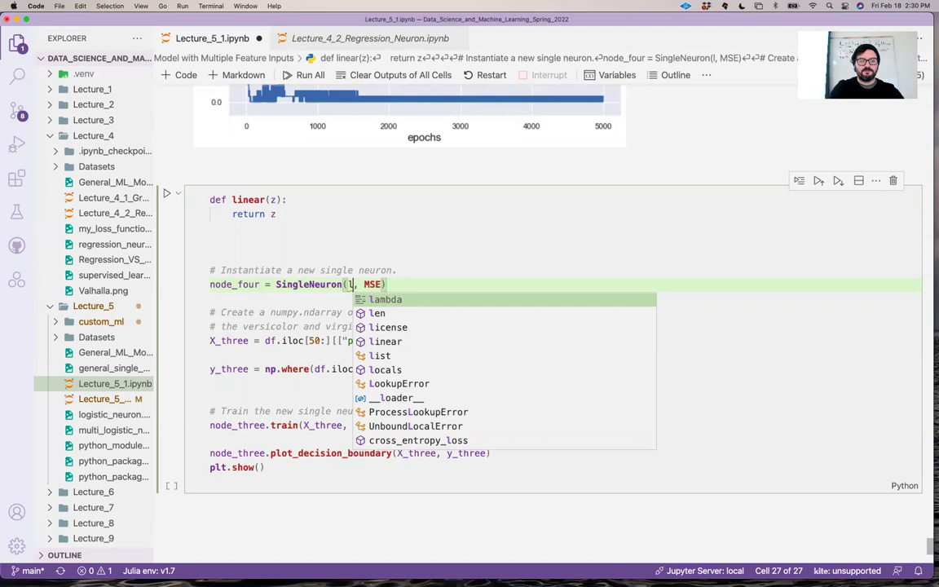
type("inear")
left_click(324, 312)
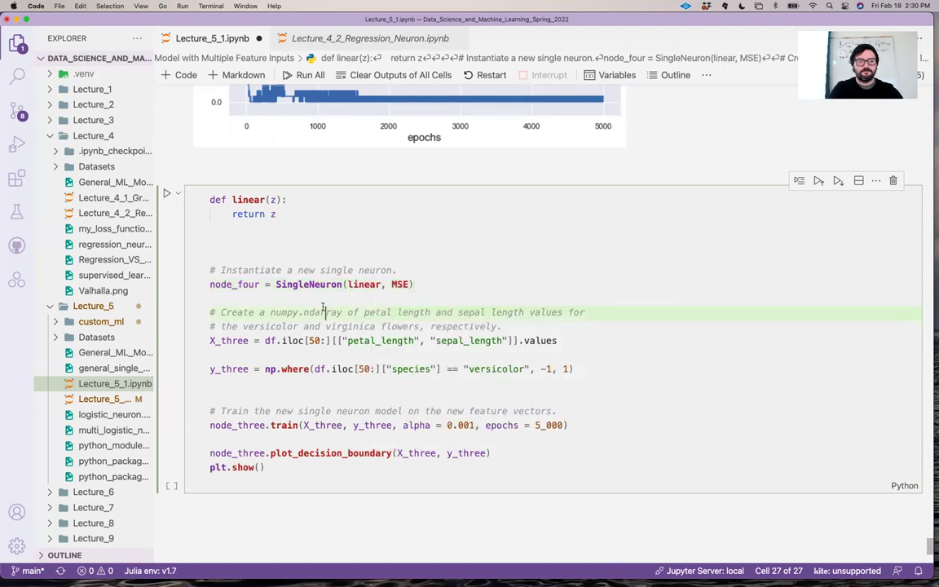
scroll(323, 309, "down", 2)
scroll(324, 306, "down", 1)
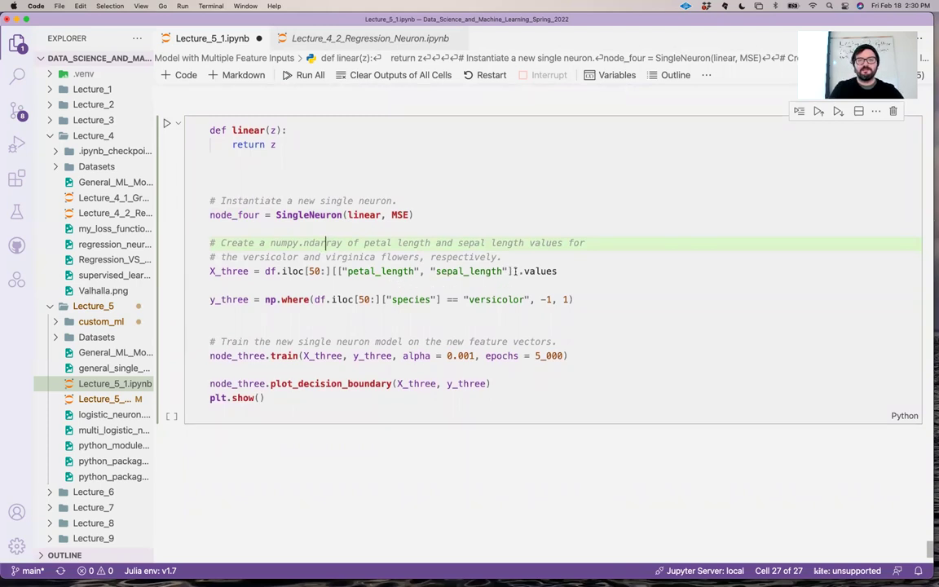
- Change the features to petal_length alone and edit the 50-row slice
left_click_drag(515, 271, 424, 274)
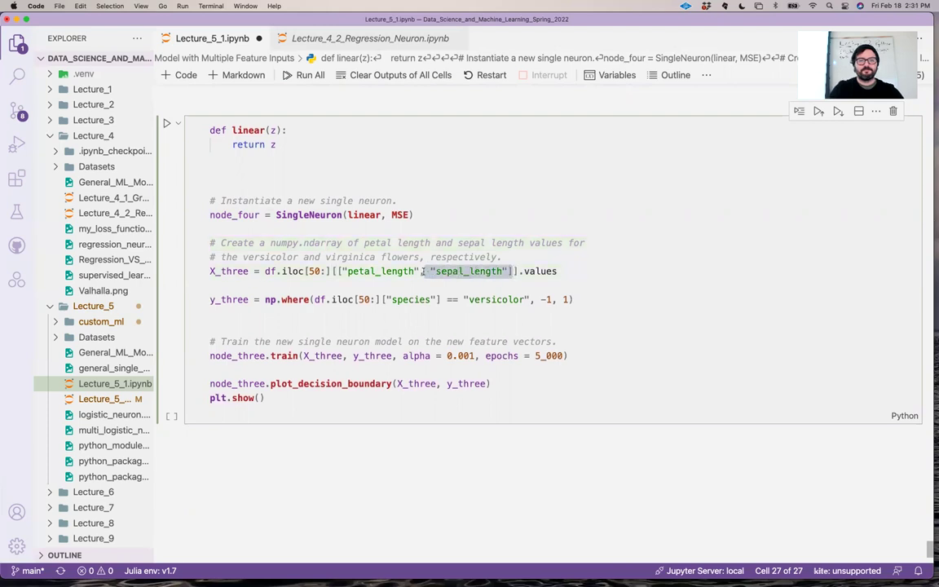
key("BackSpace")
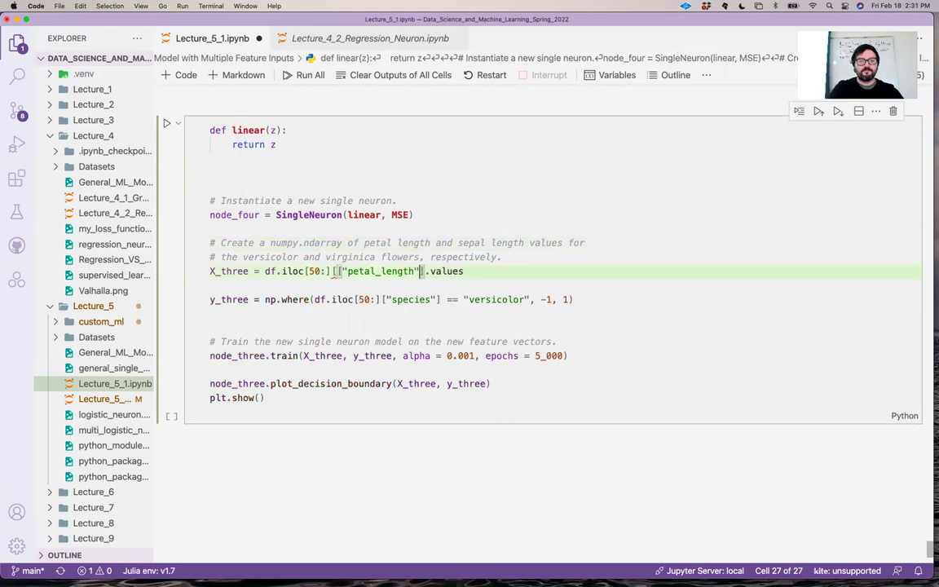
key("BackSpace")
key("BackSpace")
left_click(341, 271)
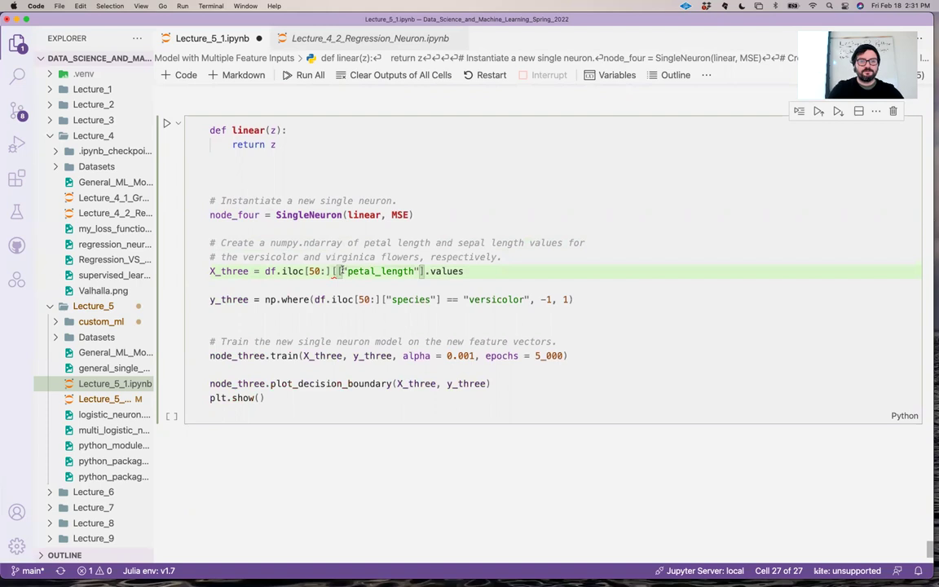
key("BackSpace")
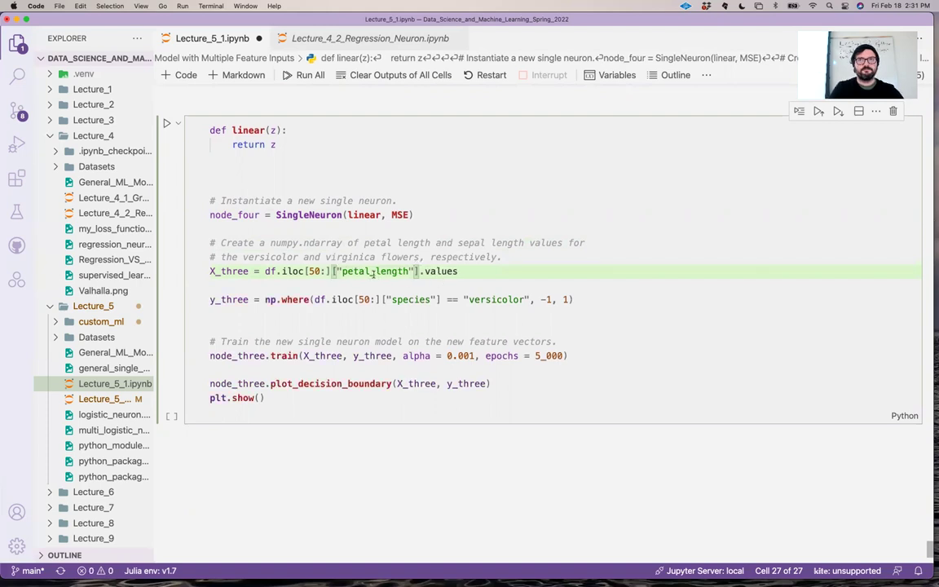
left_click(324, 273)
key("BackSpace")
key("BackSpace")
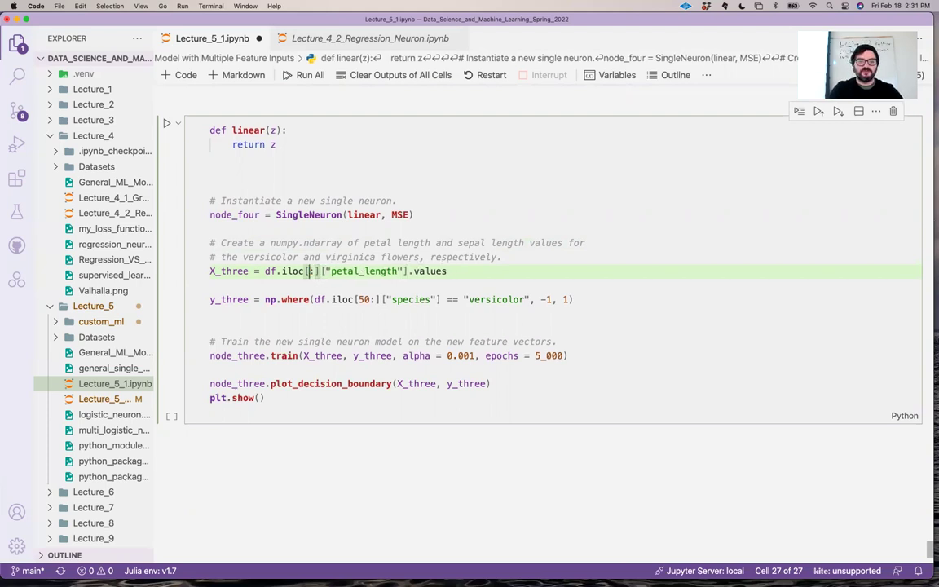
type("0:")
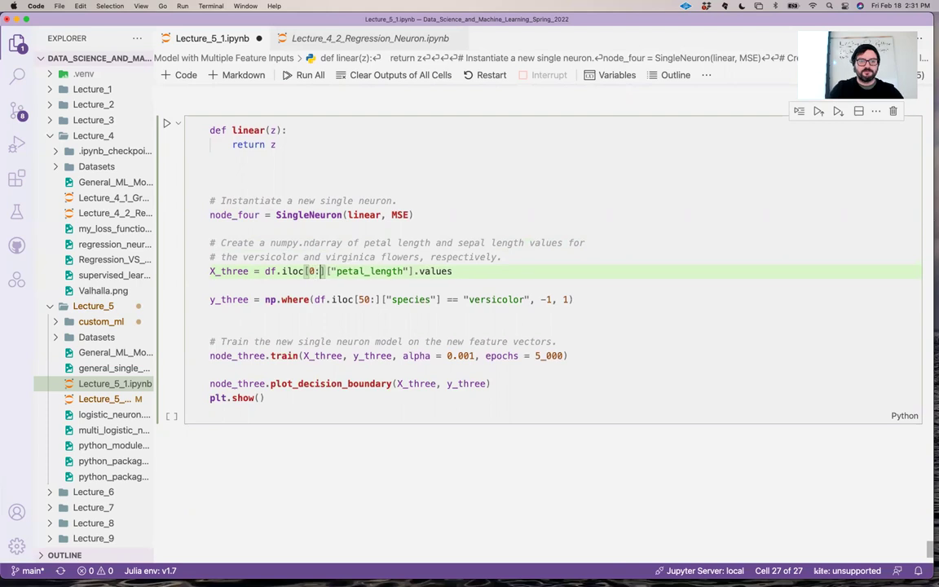
type("50")
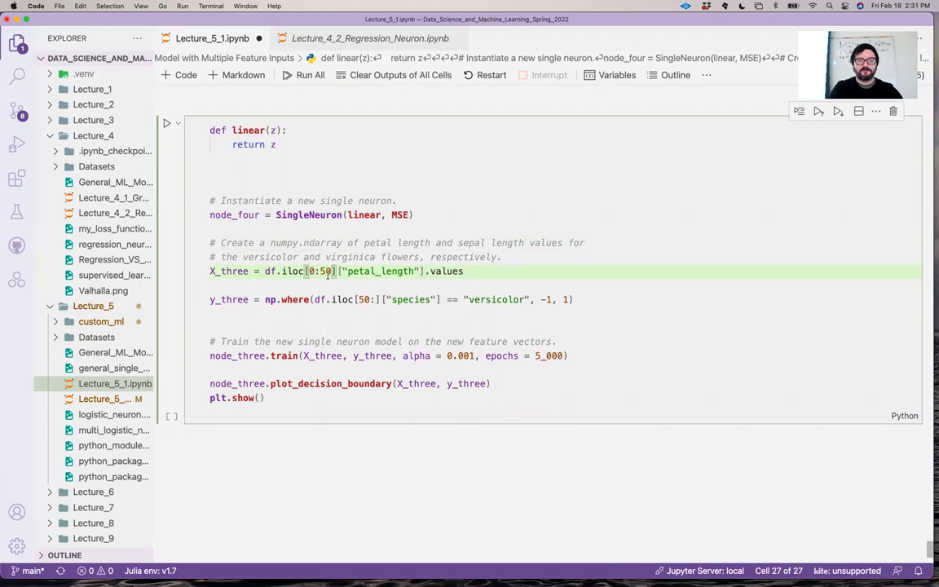
scroll(330, 293, "down", 1)
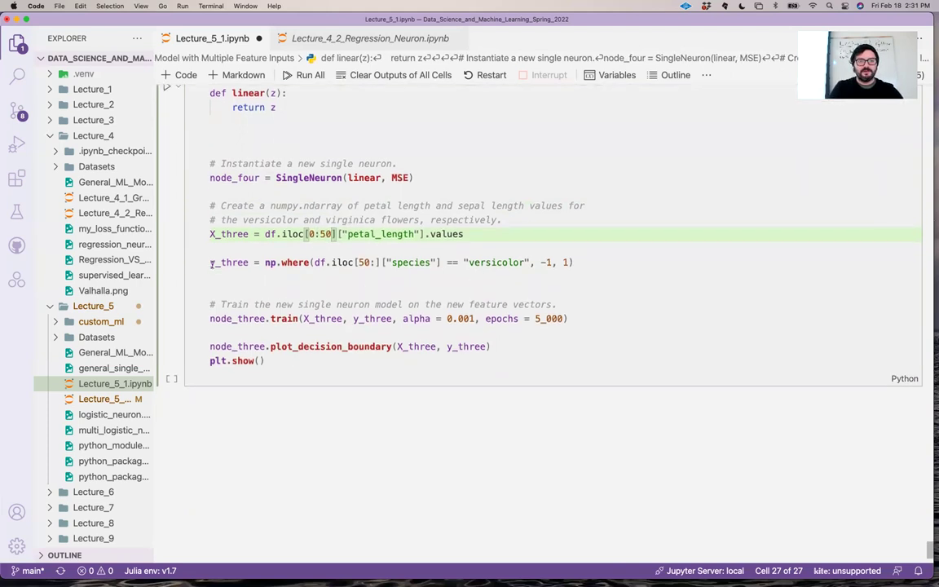
- Rename X_three and y_three to X_four and y_four
left_click(211, 262)
key("BackSpace")
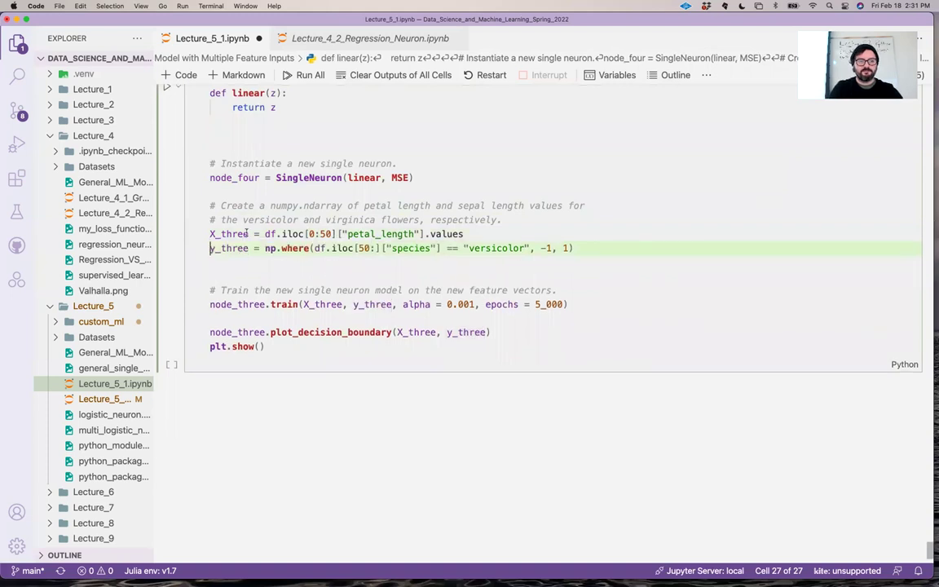
left_click_drag(247, 234, 221, 234)
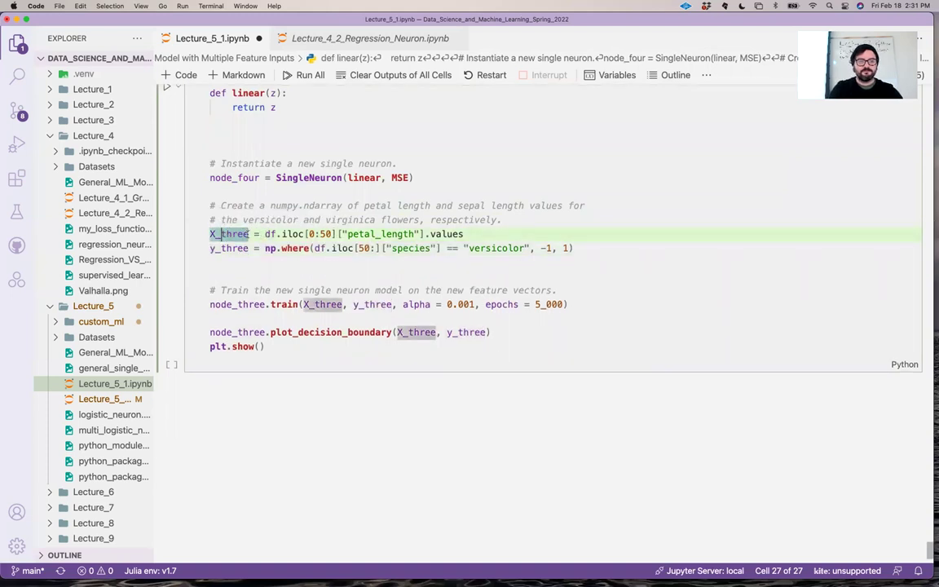
type("four")
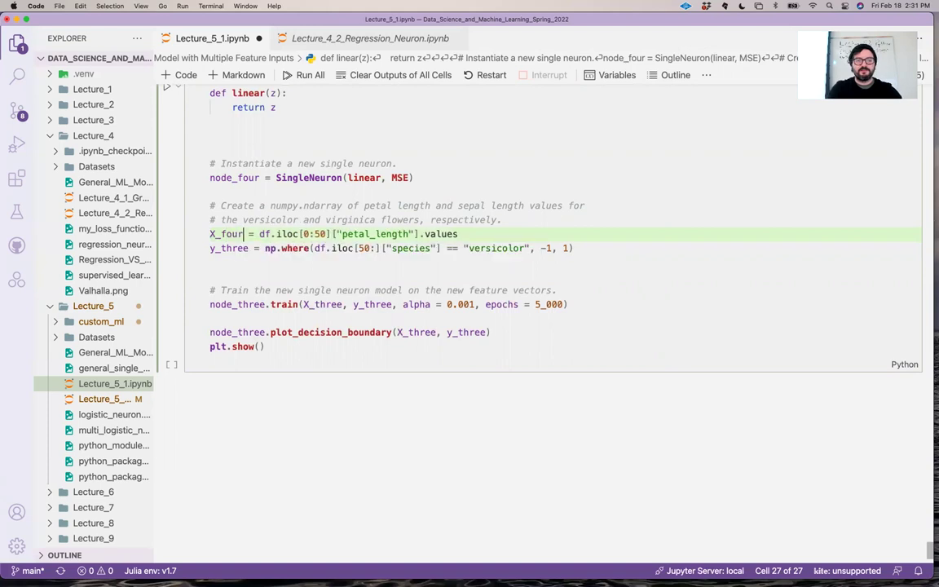
left_click_drag(247, 248, 221, 249)
type("four")
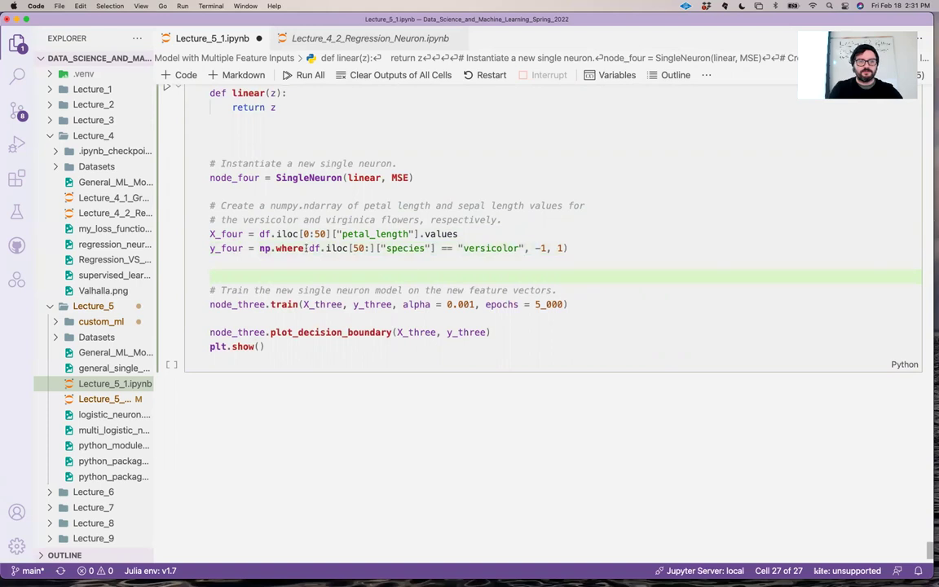
left_click(578, 248)
- Set y_four to petal_width values and add X_four = X_four.reshape(1, -1)
left_click_drag(569, 248, 261, 247)
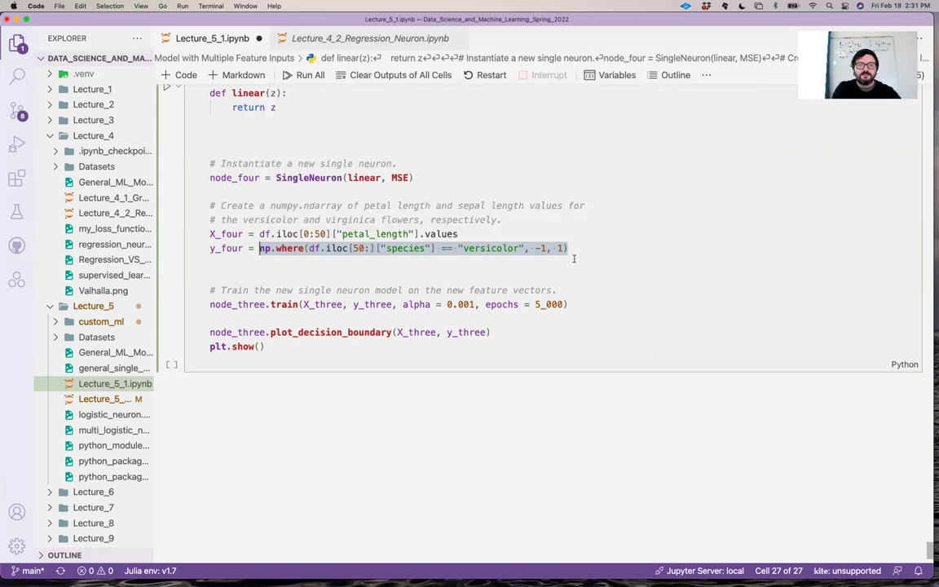
type("df.")
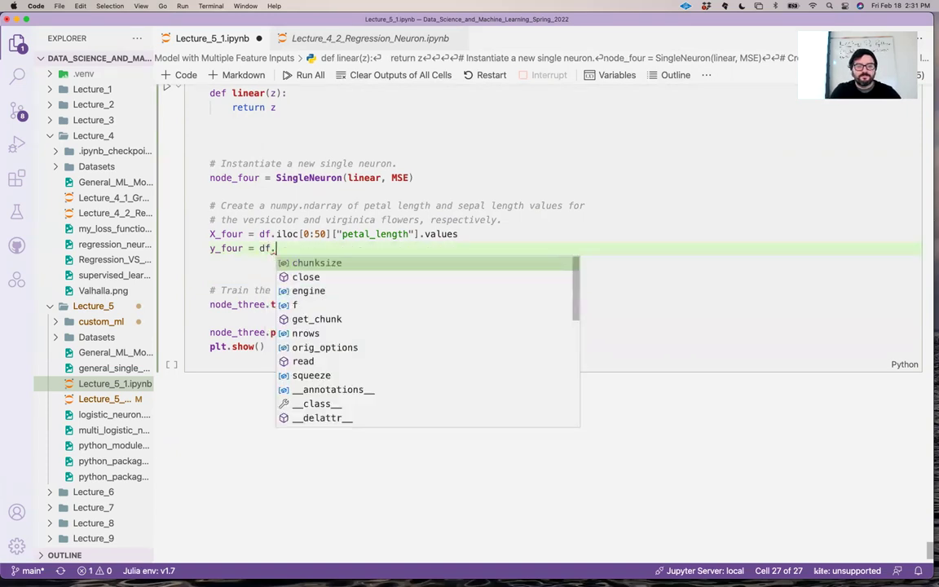
type("iloc[0")
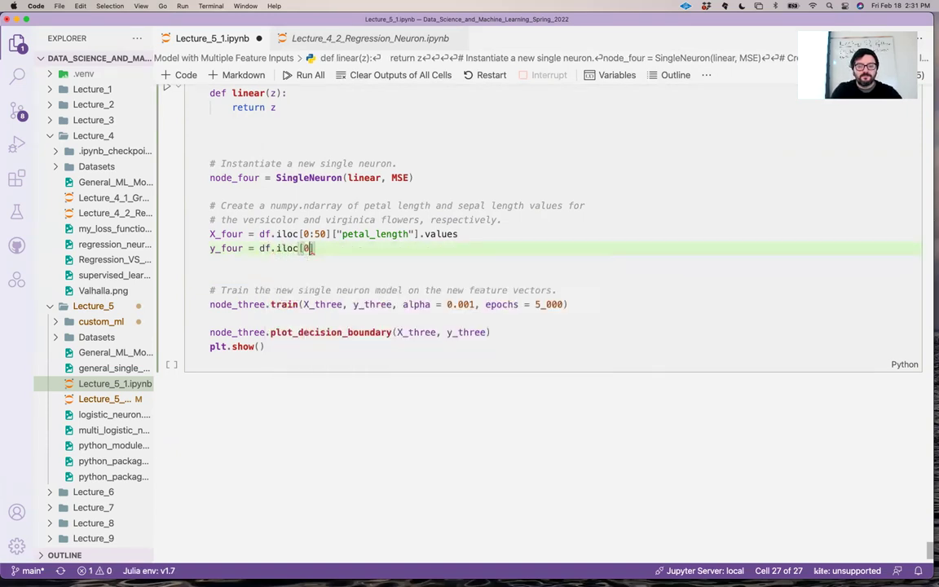
type(":50]")
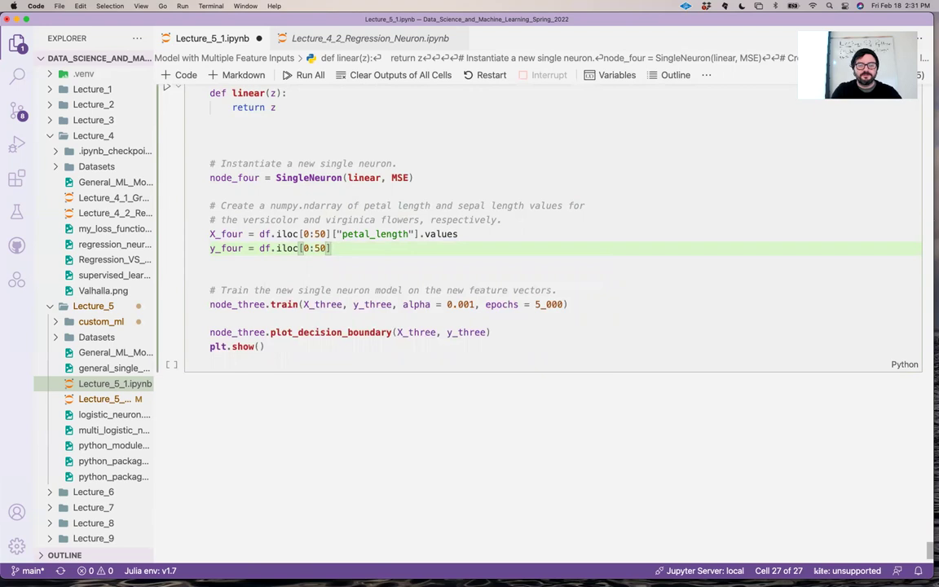
type("[\"")
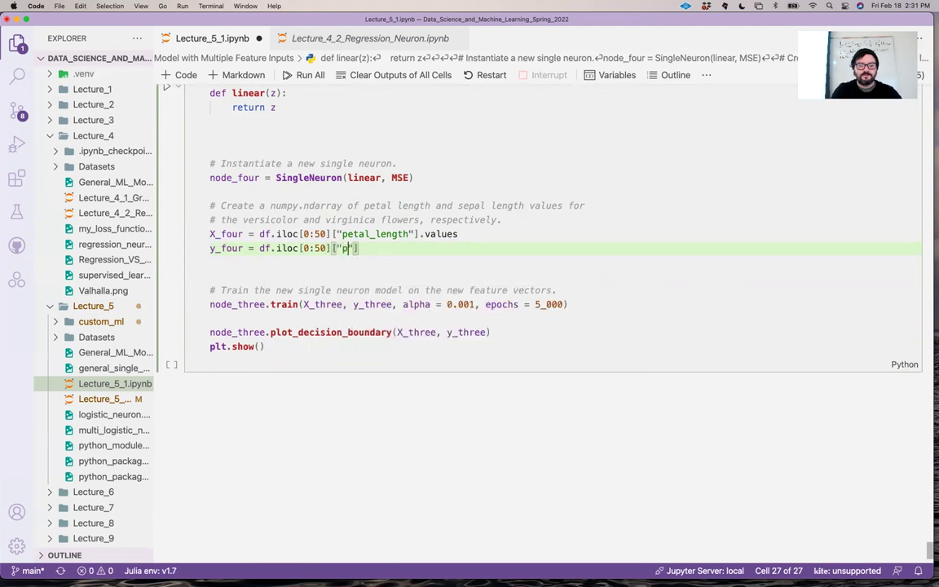
type("petal_width\"].values")
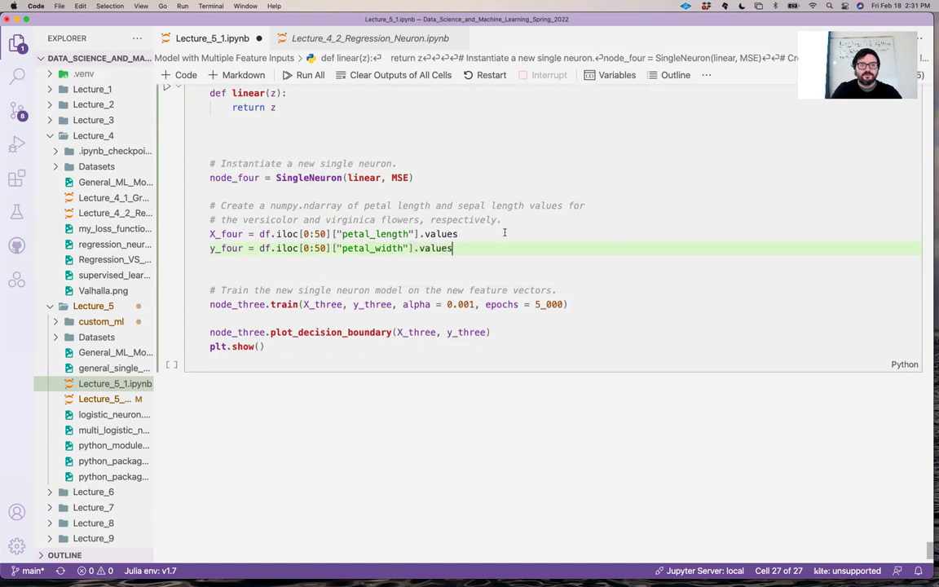
left_click(504, 233)
key("Return")
key("Return")
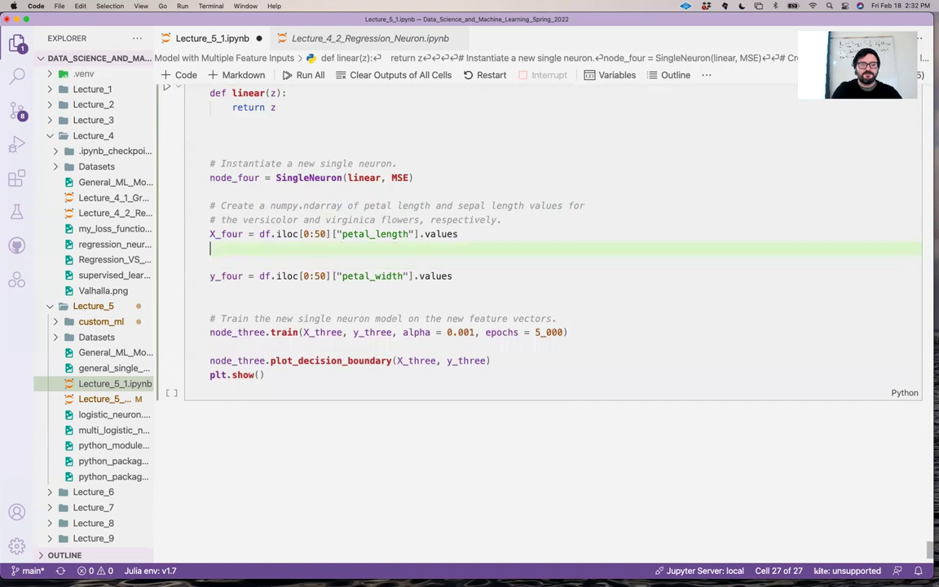
type("X_four = X")
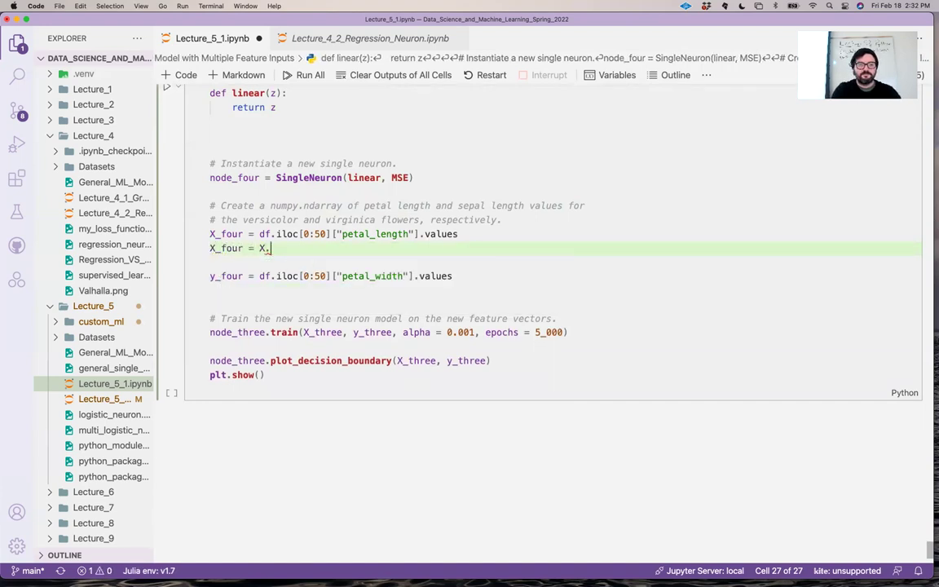
type("_four.reshape(1, -1")
key("Right")
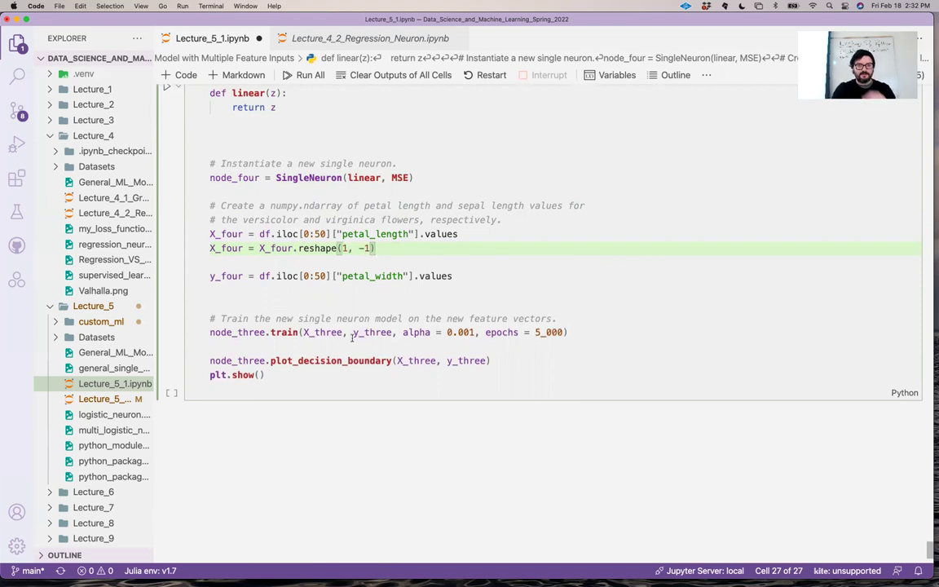
- Change the train call's arguments to X_four and y_four
left_click(327, 332)
key("BackSpace")
key("BackSpace")
key("BackSpace")
key("BackSpace")
key("BackSpace")
type("four")
left_click(383, 332)
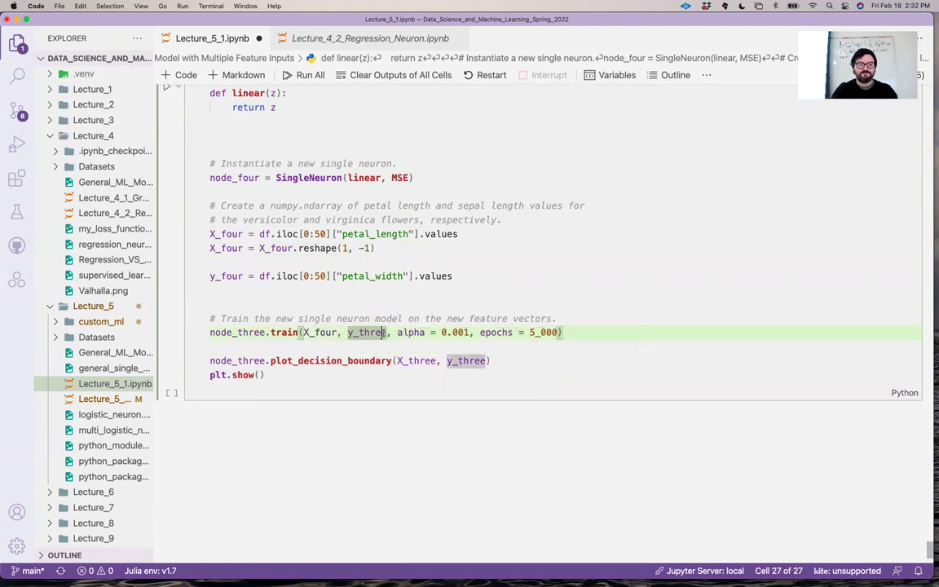
key("BackSpace")
key("BackSpace")
key("BackSpace")
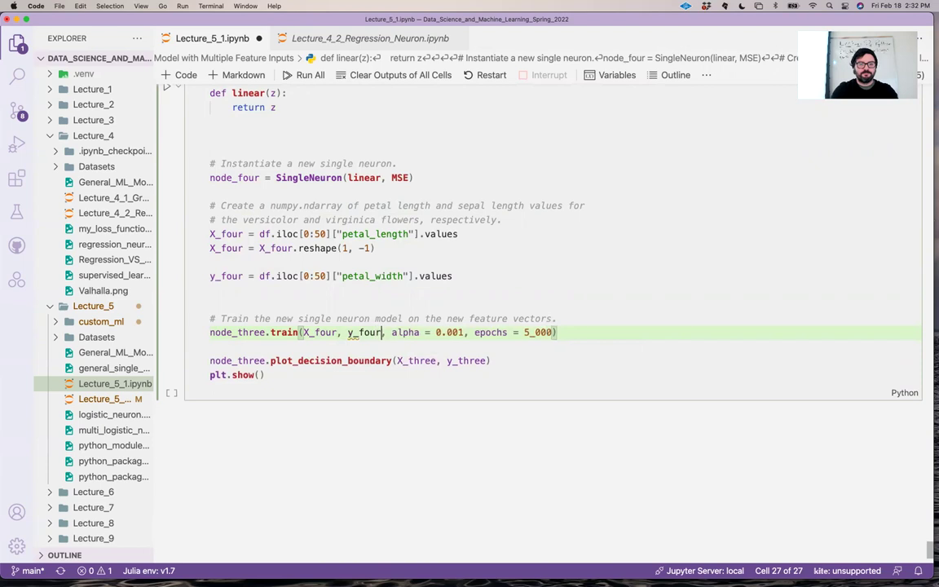
type("four")
left_click(359, 310)
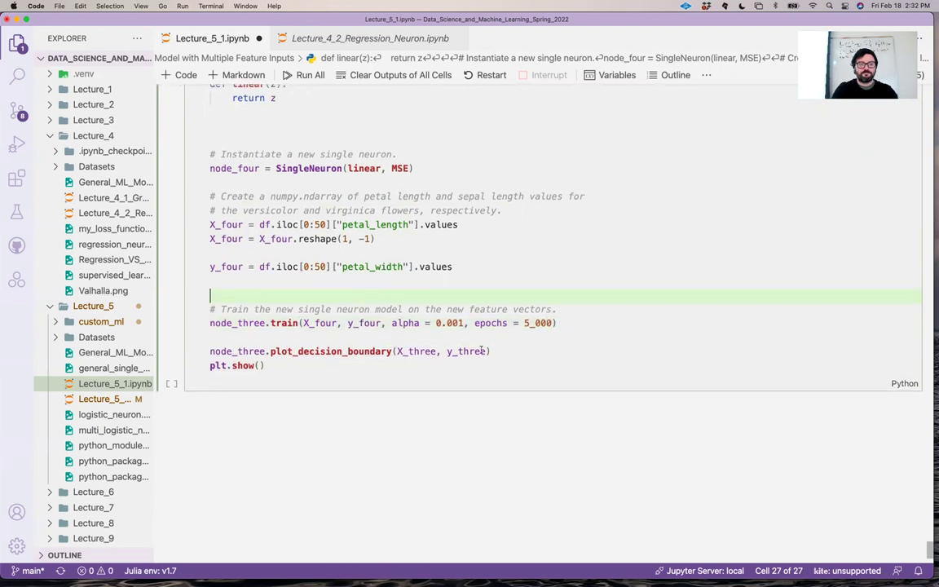
- Delete the plot_decision_boundary and plt.show() lines
left_click_drag(499, 353, 167, 356)
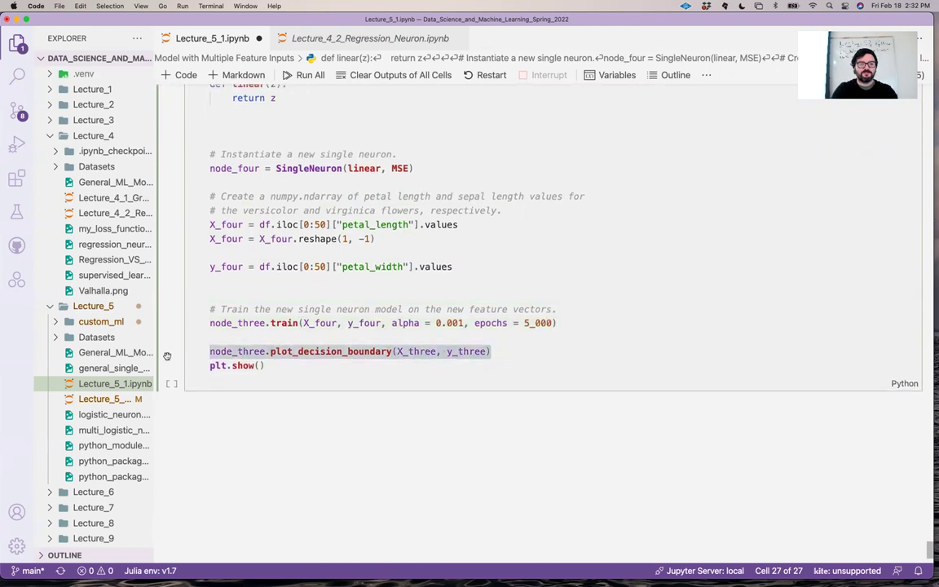
key("BackSpace")
key("BackSpace")
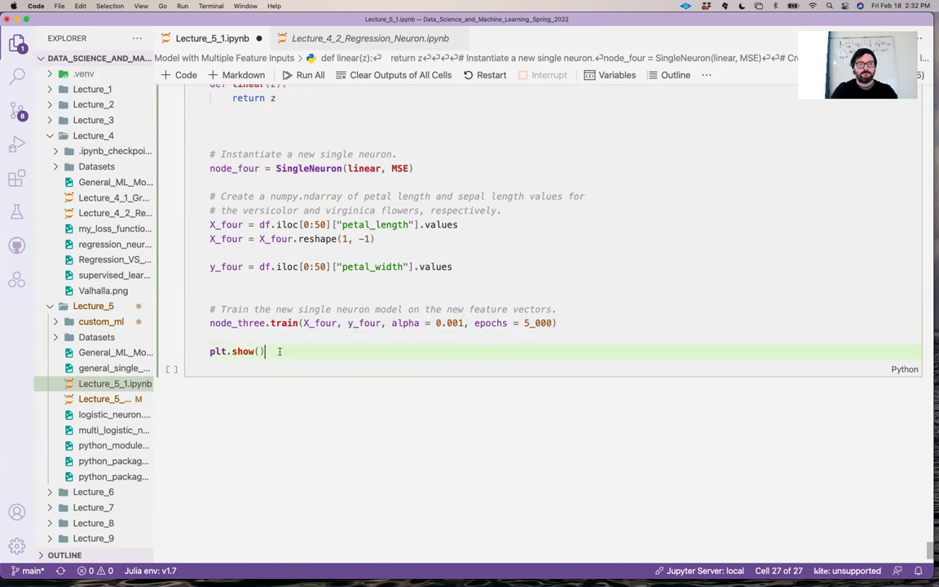
left_click_drag(265, 351, 208, 351)
key("BackSpace")
scroll(261, 244, "up", 2)
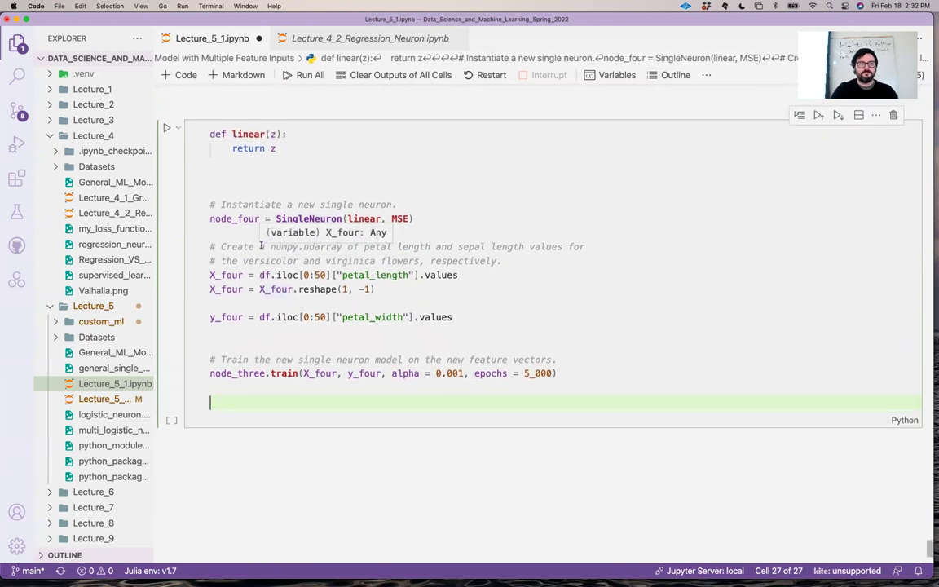
type("no")
double_click(224, 317)
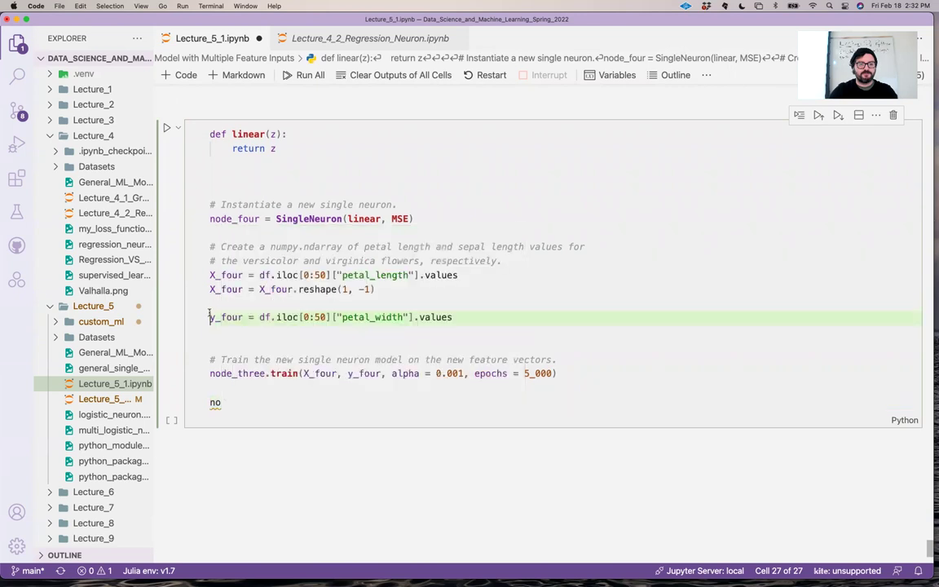
- Train node_four and end the cell with node_four.plot_cost_function()
left_click(264, 373)
key("BackSpace")
key("BackSpace")
key("BackSpace")
type("four")
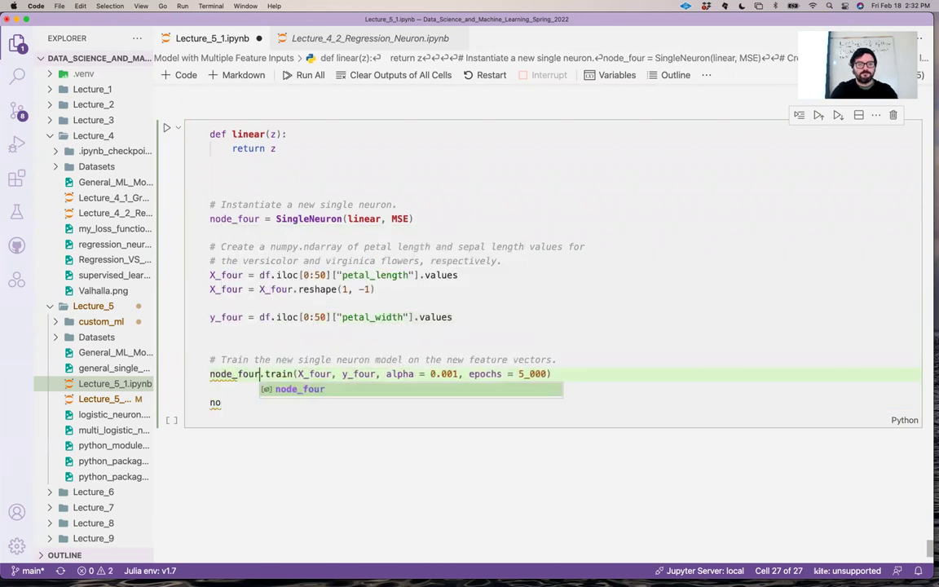
left_click(231, 402)
type("do")
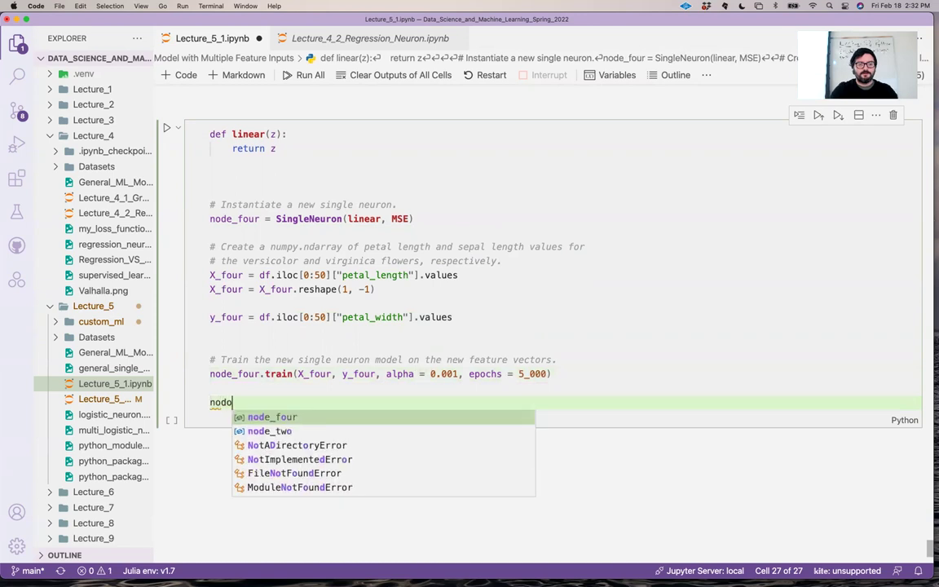
key("Down")
key("Up")
key("Tab")
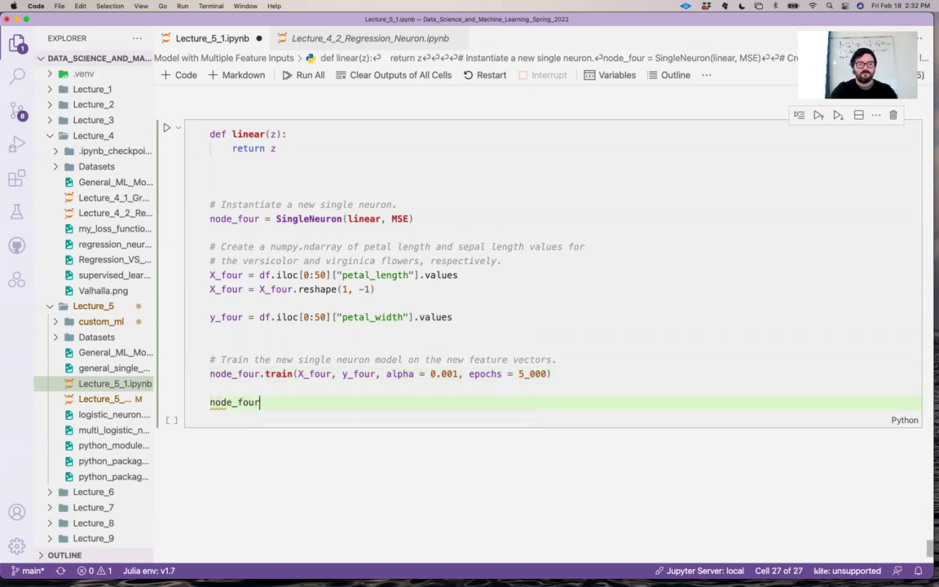
type(".pl")
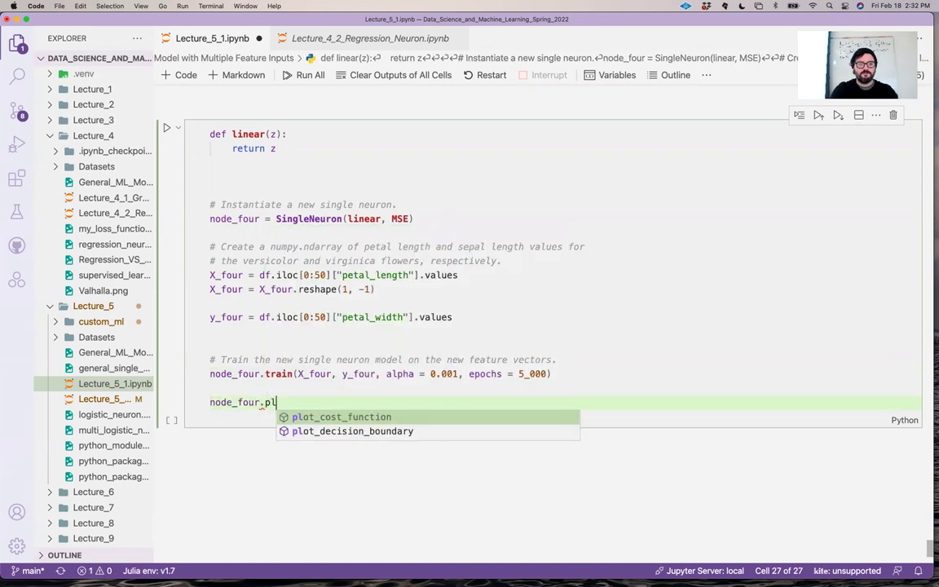
key("Tab")
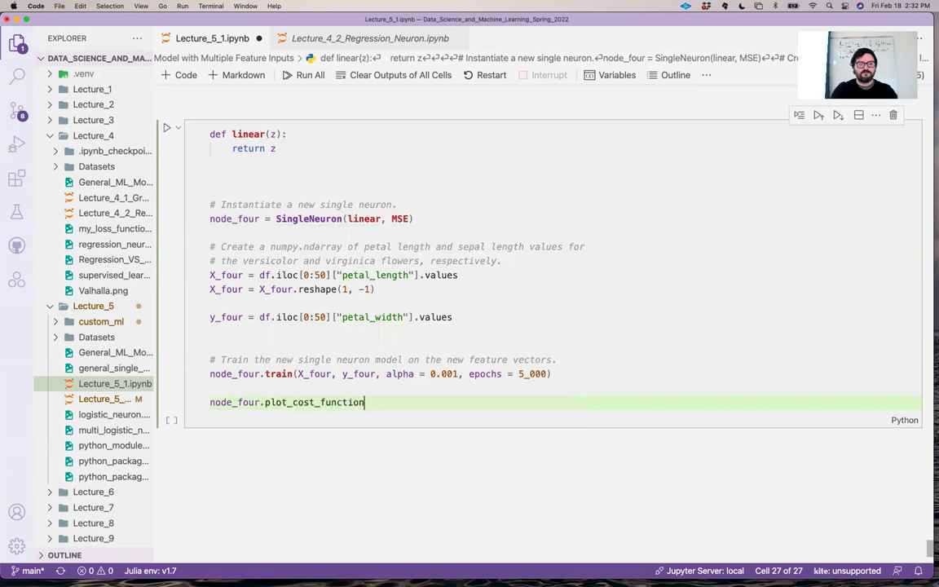
type("()")
scroll(489, 326, "up", 3)
- Run the cell to train node_four and show its cost-per-epoch plot
right_click(233, 310)
left_click(233, 406)
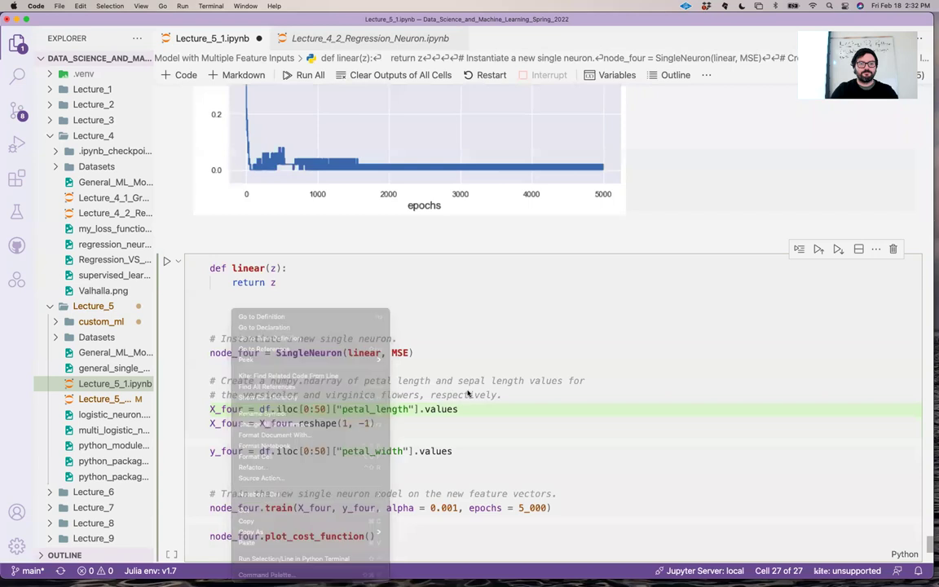
scroll(468, 394, "up", 5)
scroll(468, 394, "down", 5)
scroll(468, 394, "down", 2)
left_click(410, 453)
key("shift+Return")
scroll(468, 326, "down", 5)
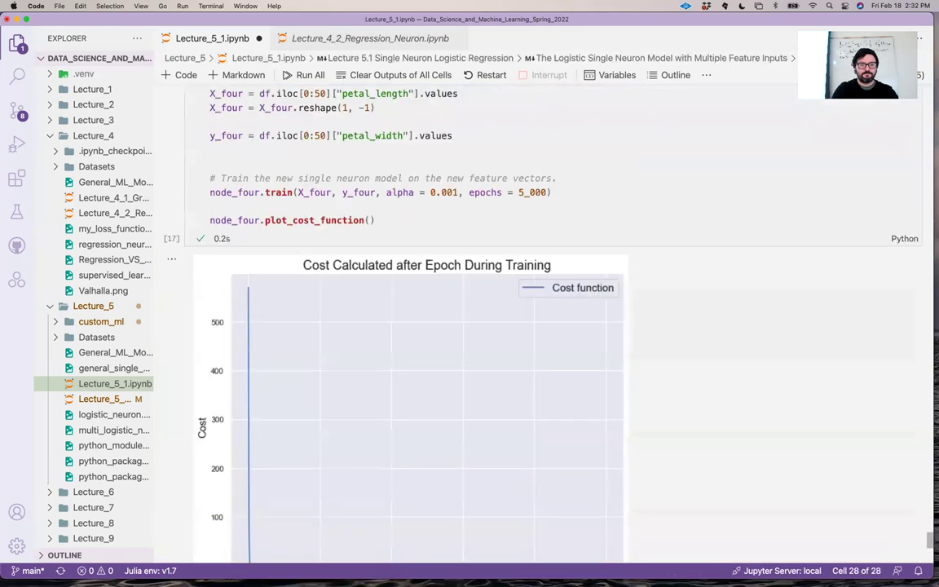
scroll(468, 326, "up", 2)
scroll(468, 326, "down", 1)
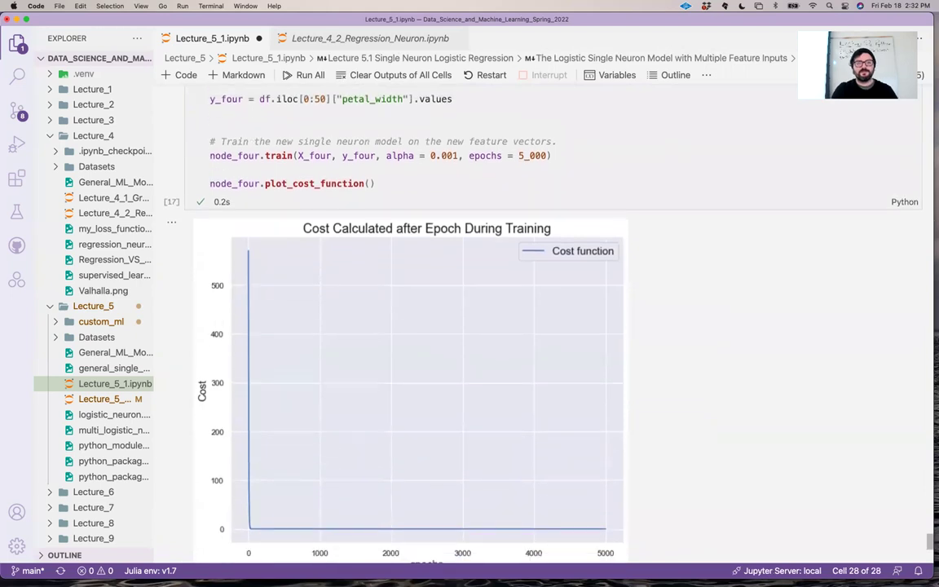
scroll(468, 326, "up", 4)
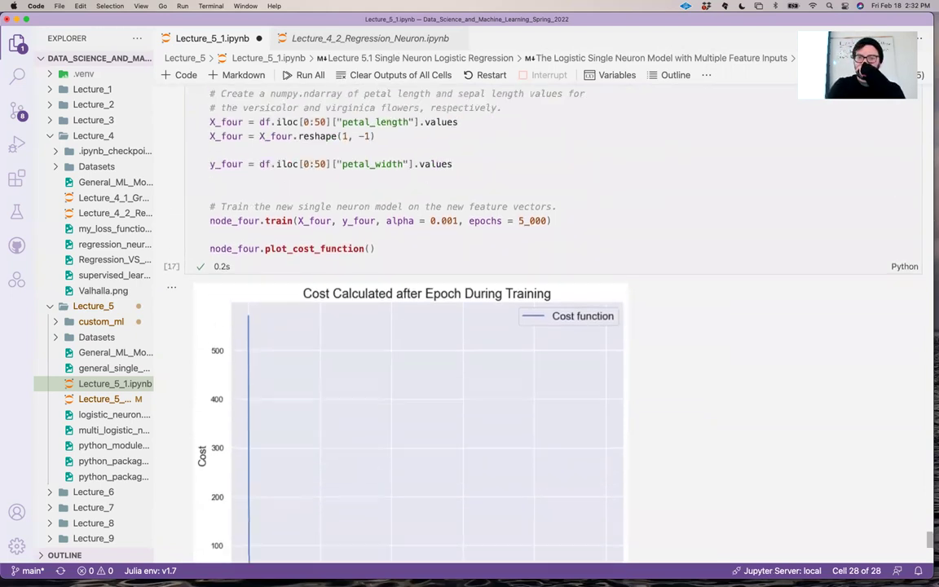
scroll(468, 326, "up", 2)
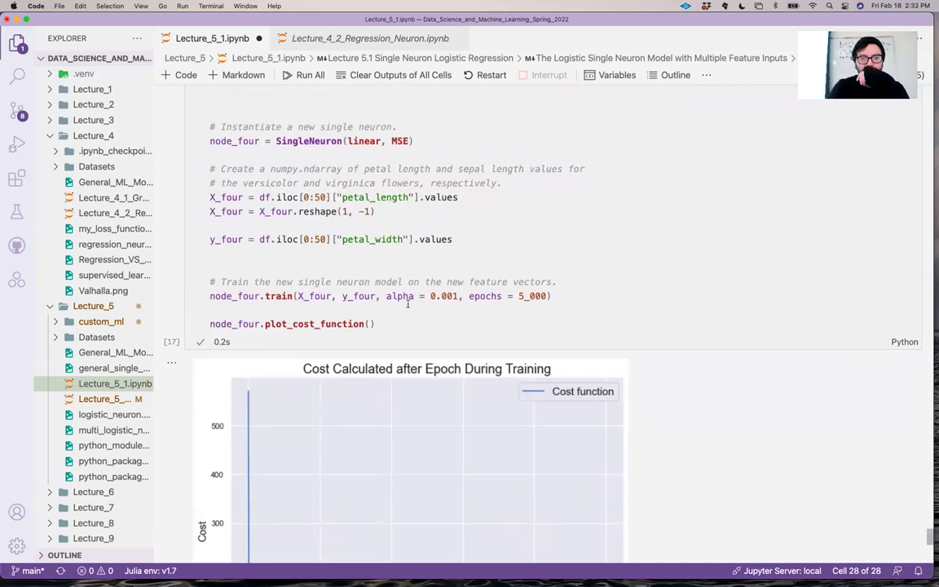
scroll(408, 303, "down", 2)
scroll(408, 304, "down", 1)
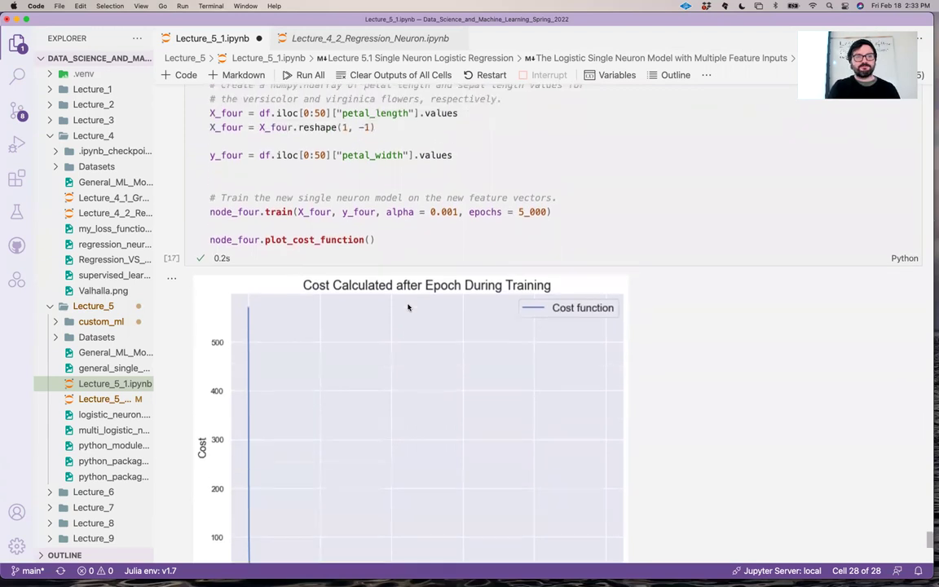
scroll(408, 307, "down", 3)
scroll(409, 307, "down", 3)
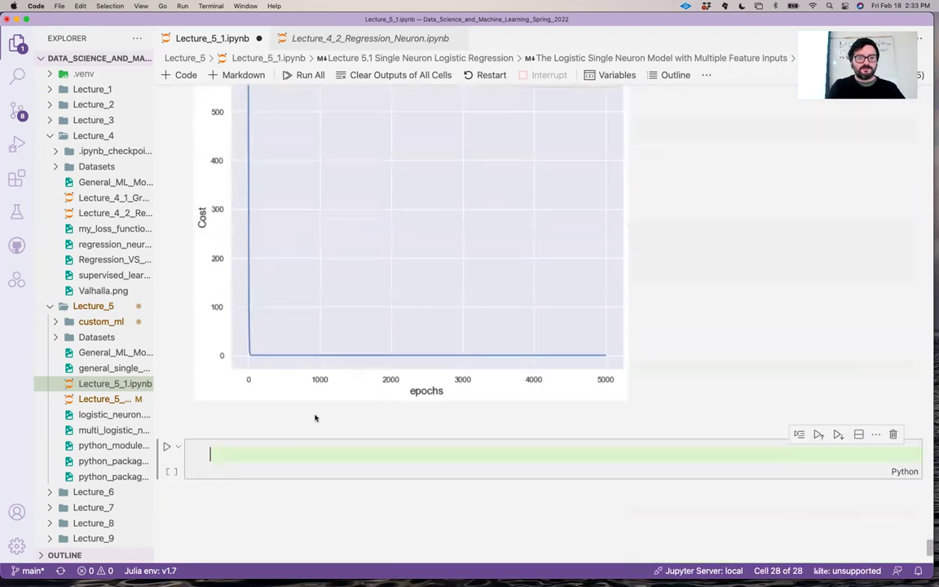
scroll(315, 418, "up", 5)
scroll(322, 395, "up", 3)
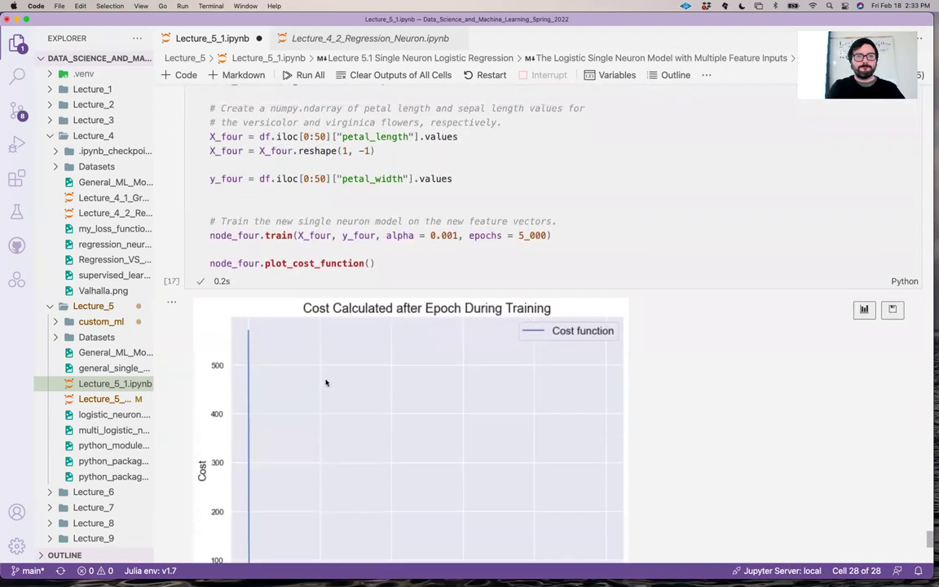
- Replace the cost plot call with a figure and a setosa petal scatter
left_click_drag(391, 263, 187, 253)
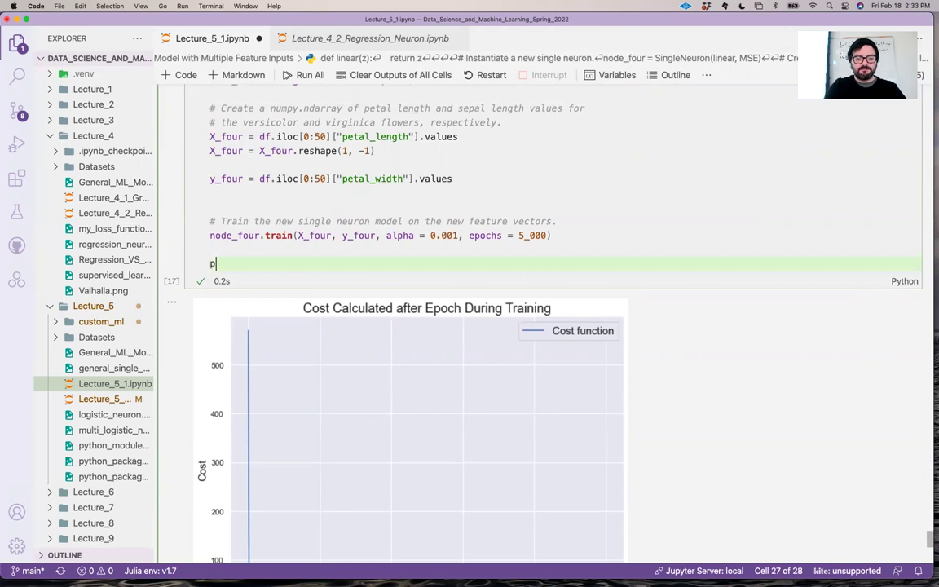
type("plt.figure(")
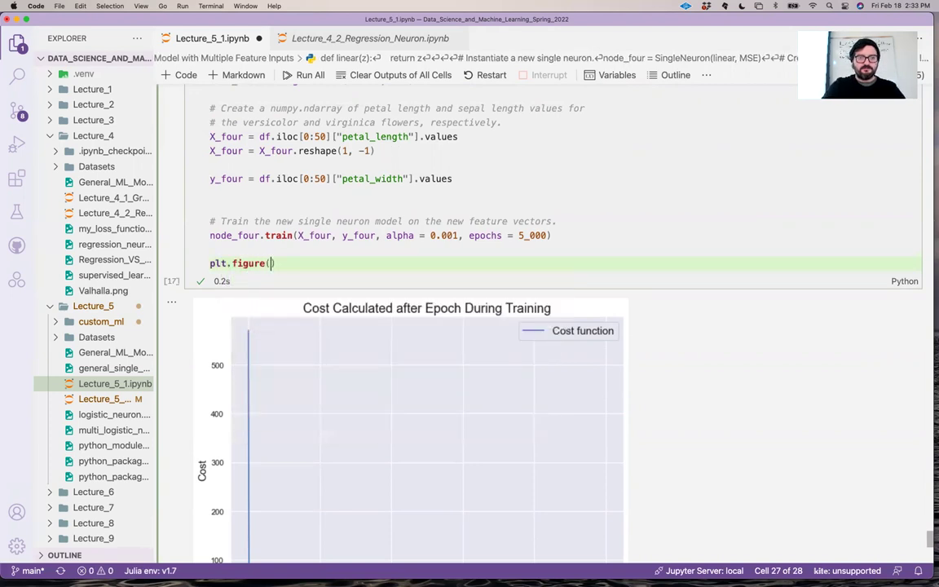
type("figsize ")
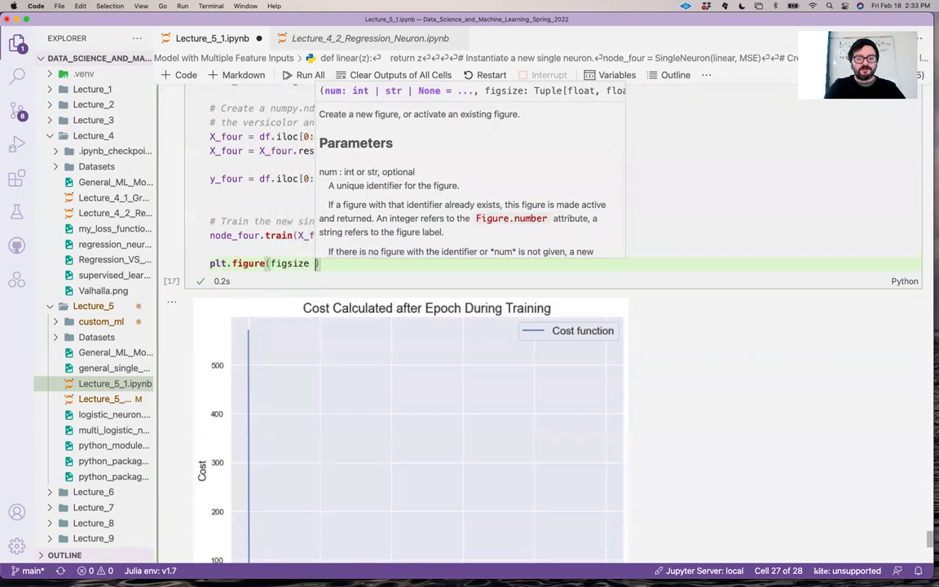
type("= (10, 8")
key("Escape")
key("End")
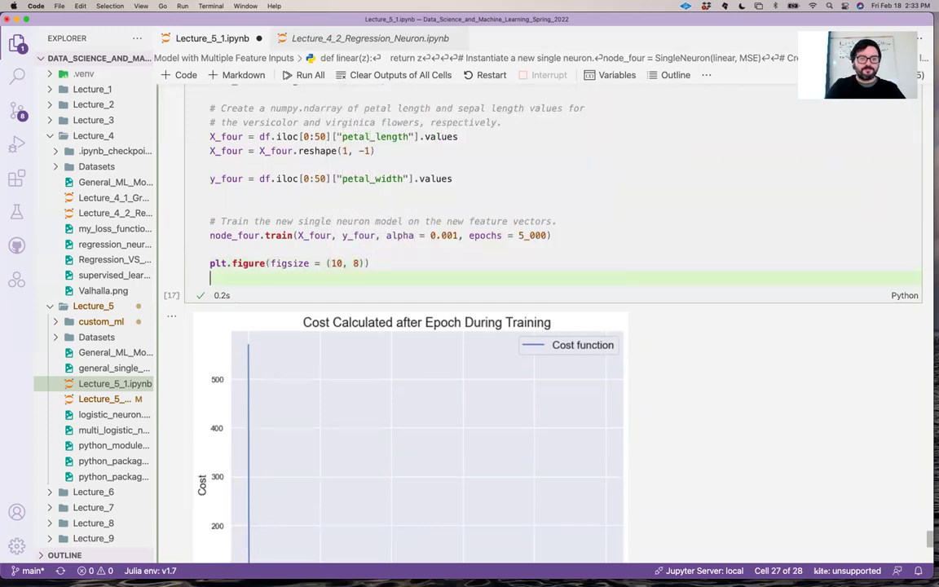
key("Return")
type("plt.scatter")
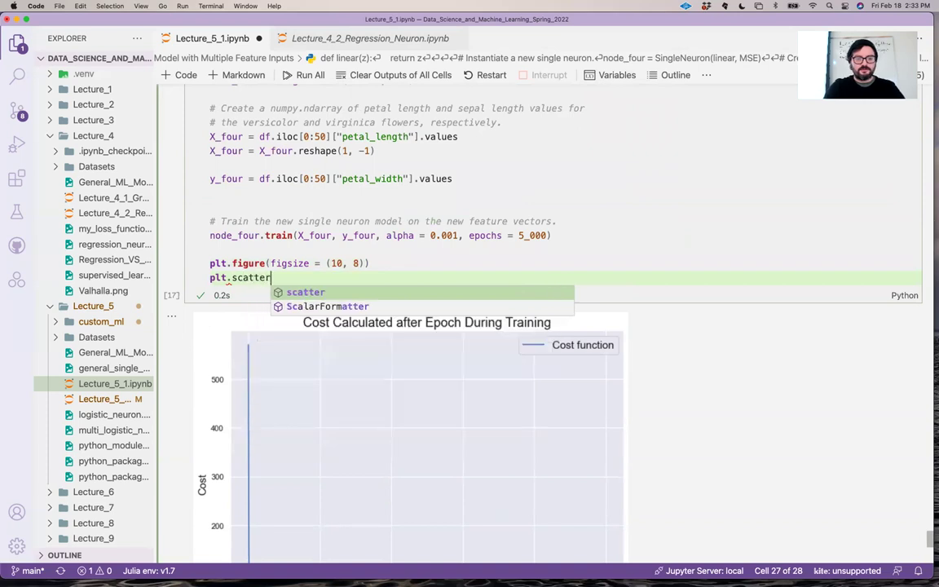
type("(X_four")
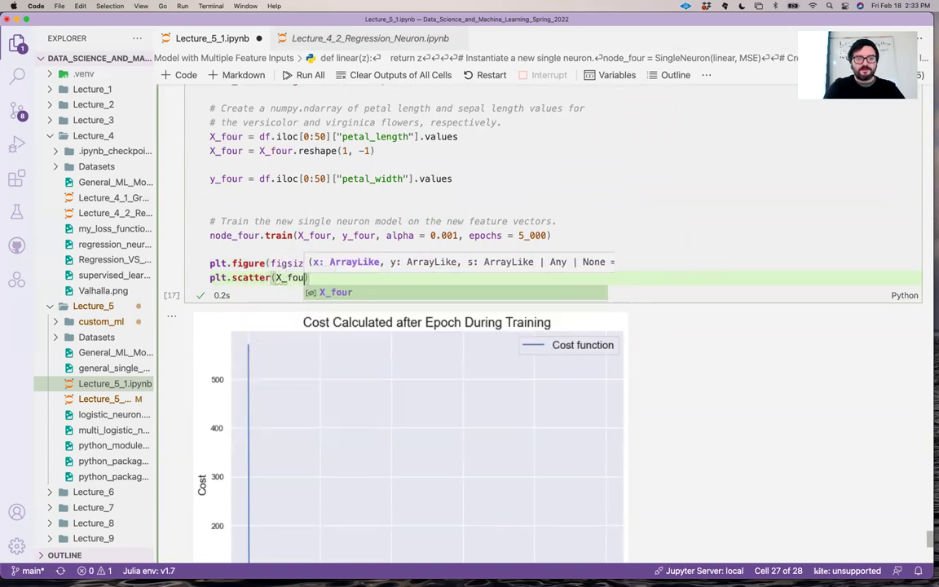
type(", ")
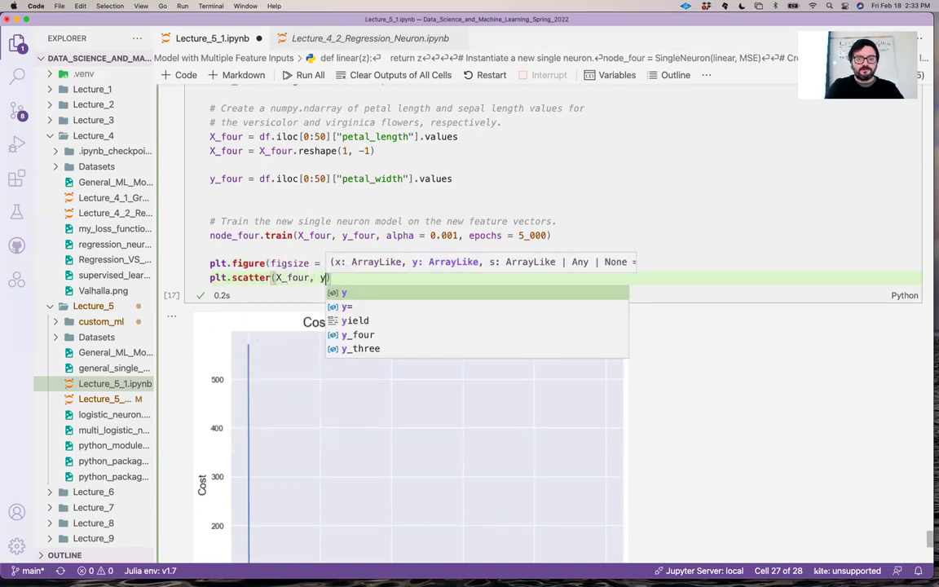
type("y_four, ")
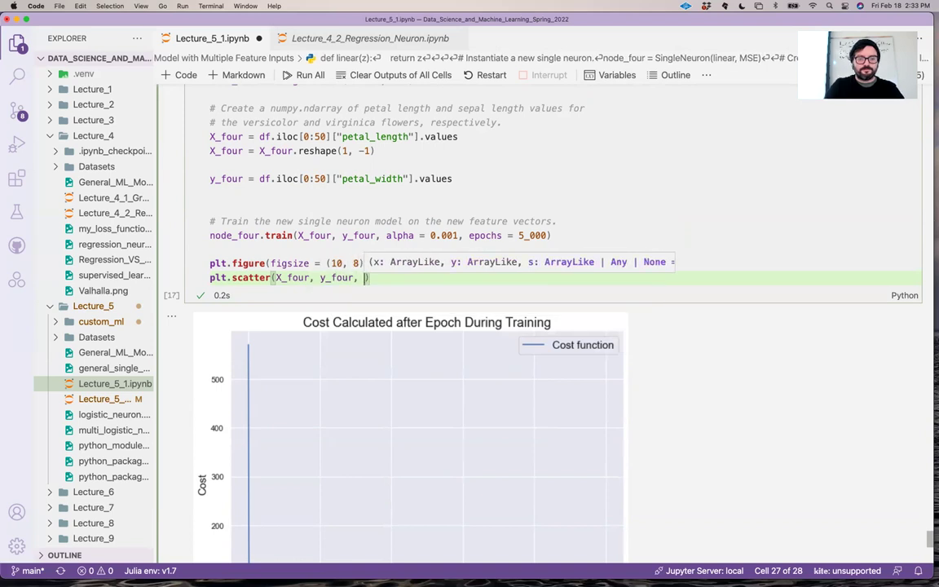
type("label = \"setosa\")")
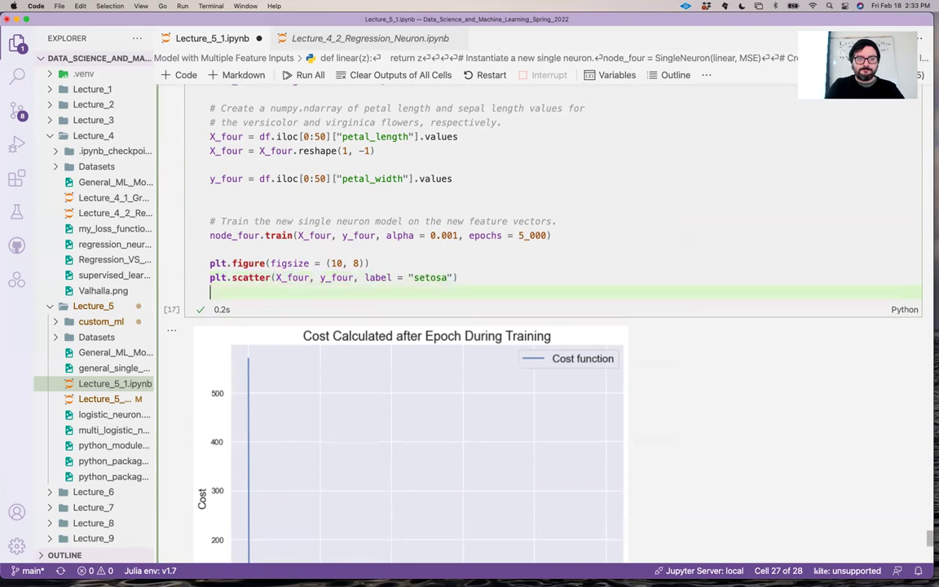
key("Return")
type("plt.")
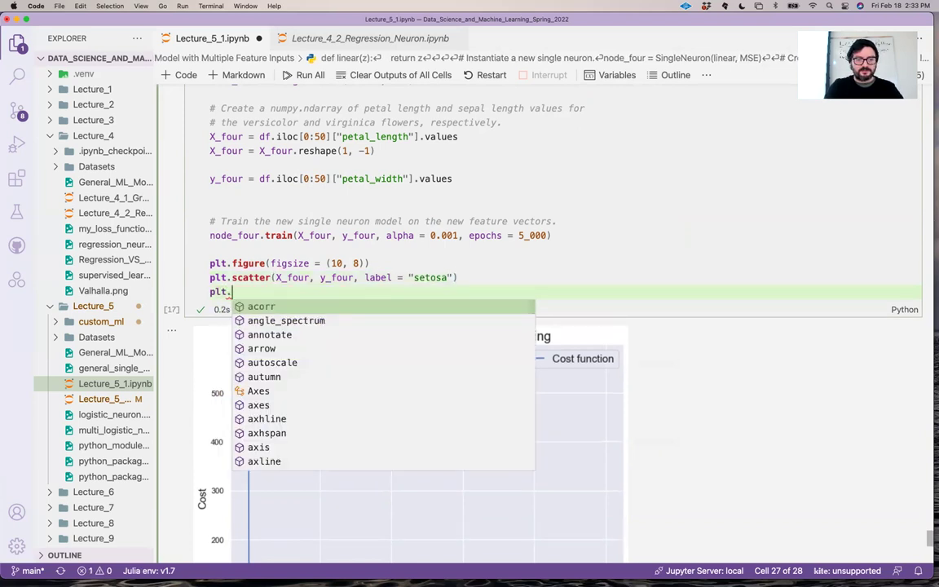
key("BackSpace")
key("BackSpace")
key("BackSpace")
key("BackSpace")
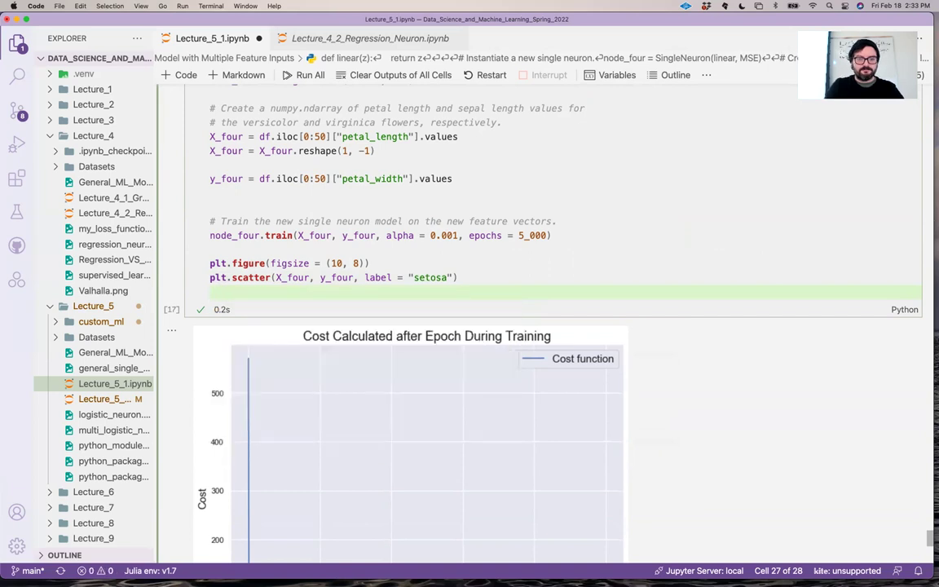
type("domain = np.")
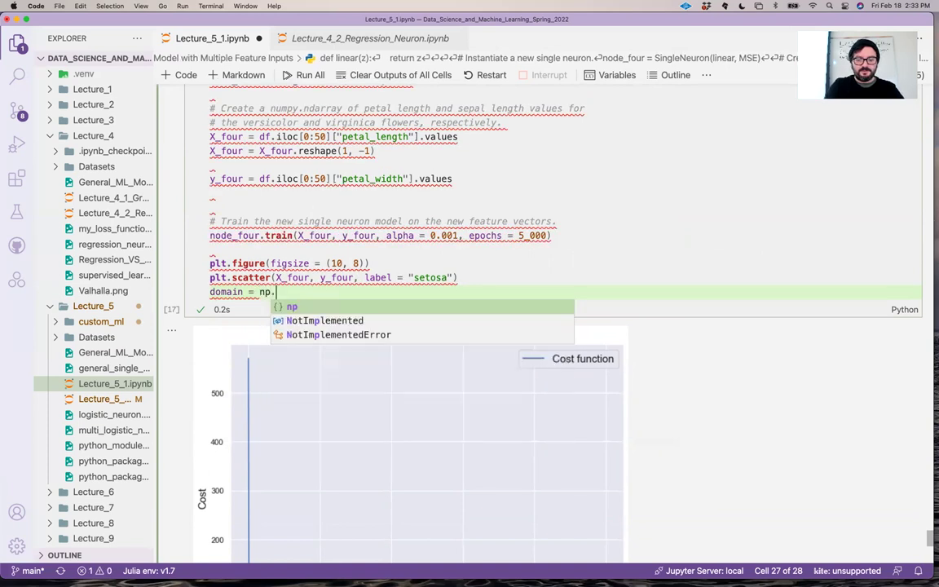
type("linspace(")
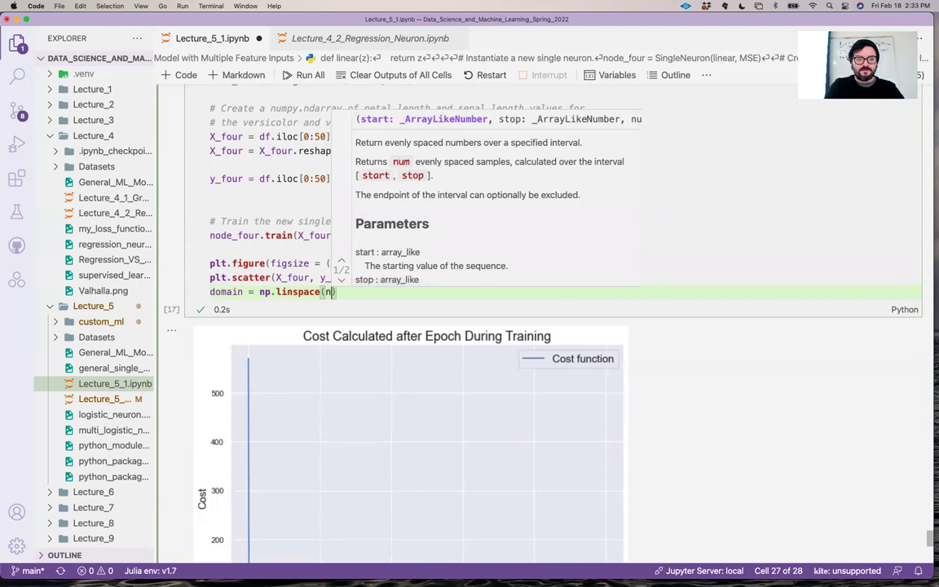
type("np.min(")
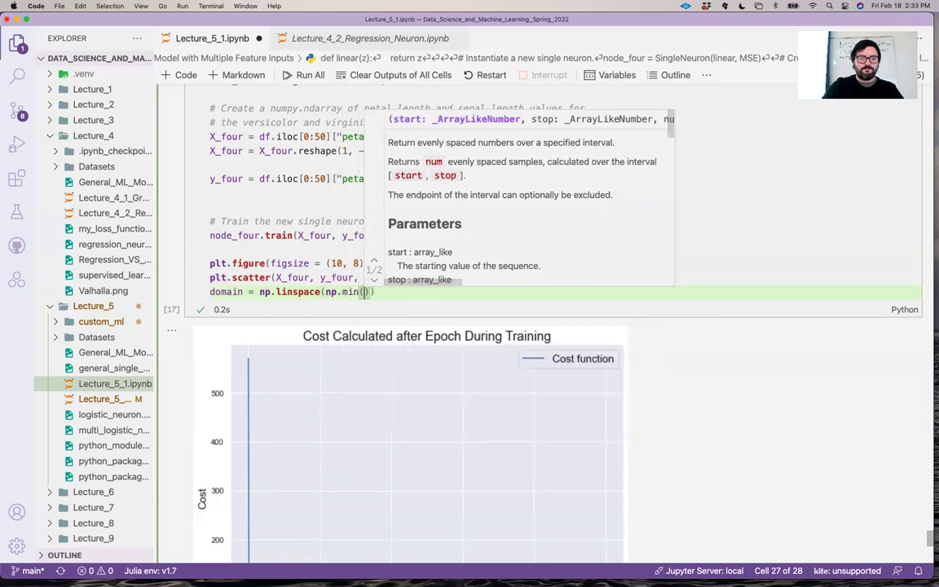
type("X_four")
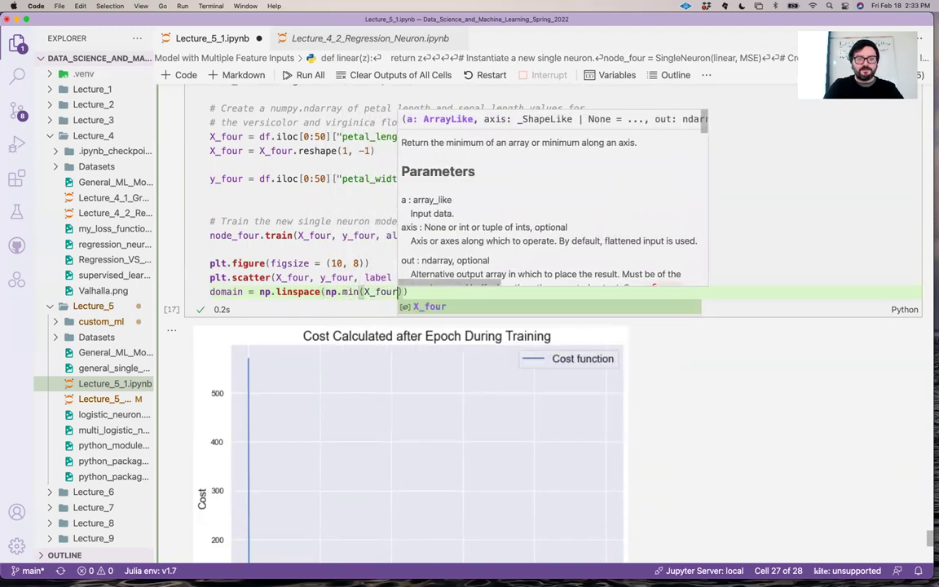
- Define domain with np.linspace from X_four's minimum to its maximum
key("Right")
type(", np.")
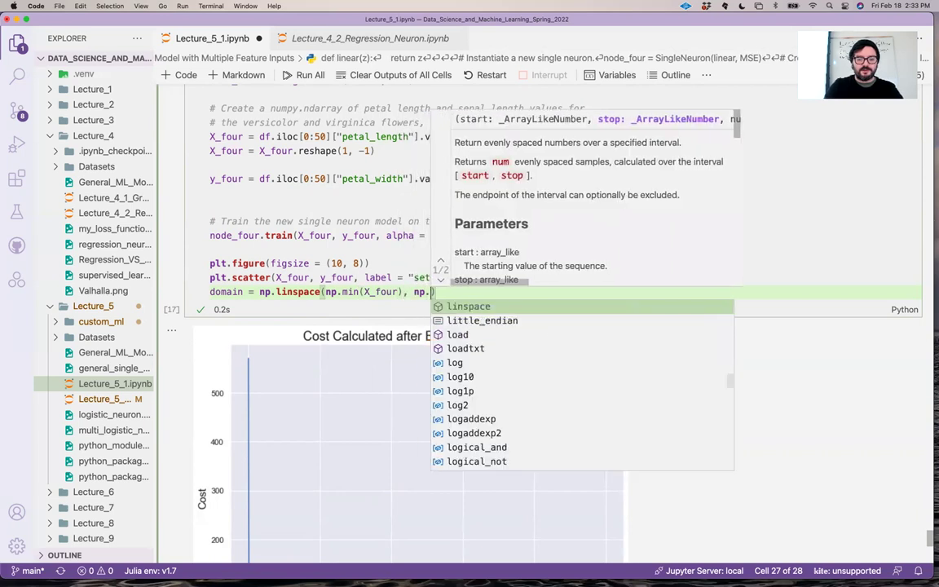
type("m")
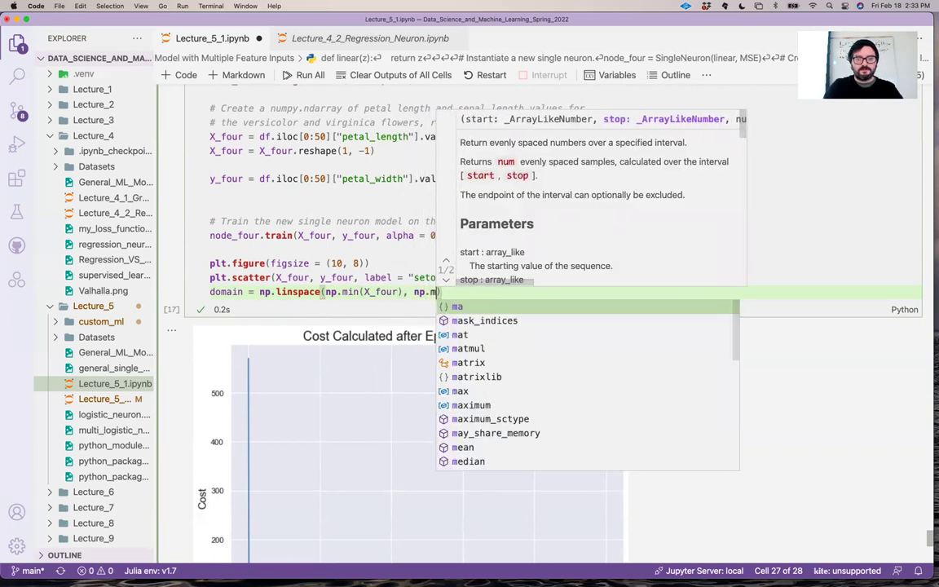
key("Down")
key("Down")
key("Down")
key("Down")
key("Down")
key("Tab")
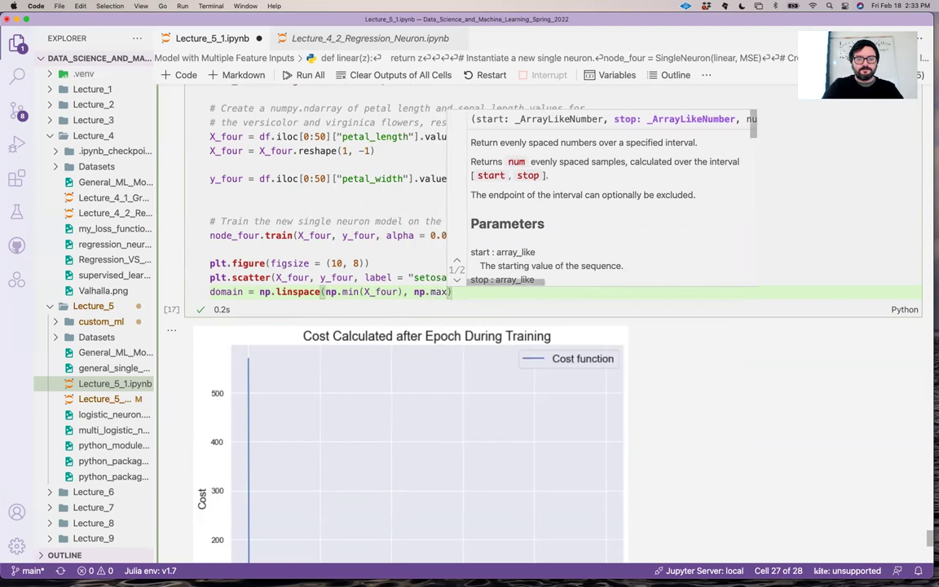
type("(X_")
key("Tab")
type(")")
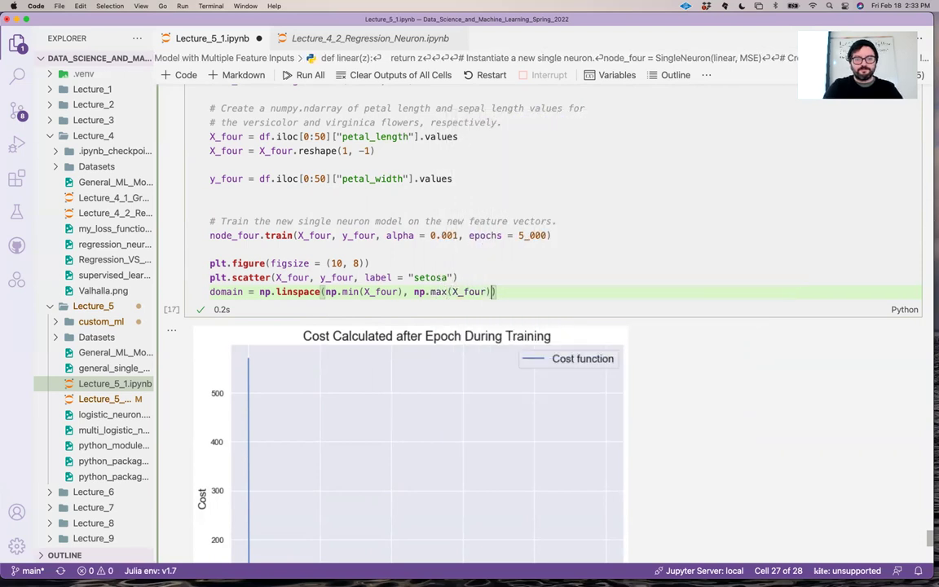
type(", 100")
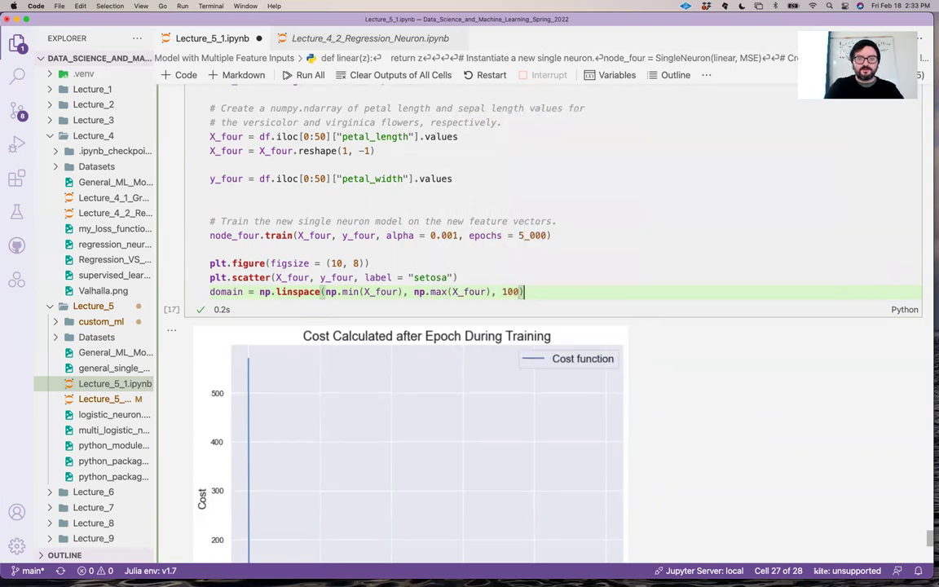
key("Return")
type("p")
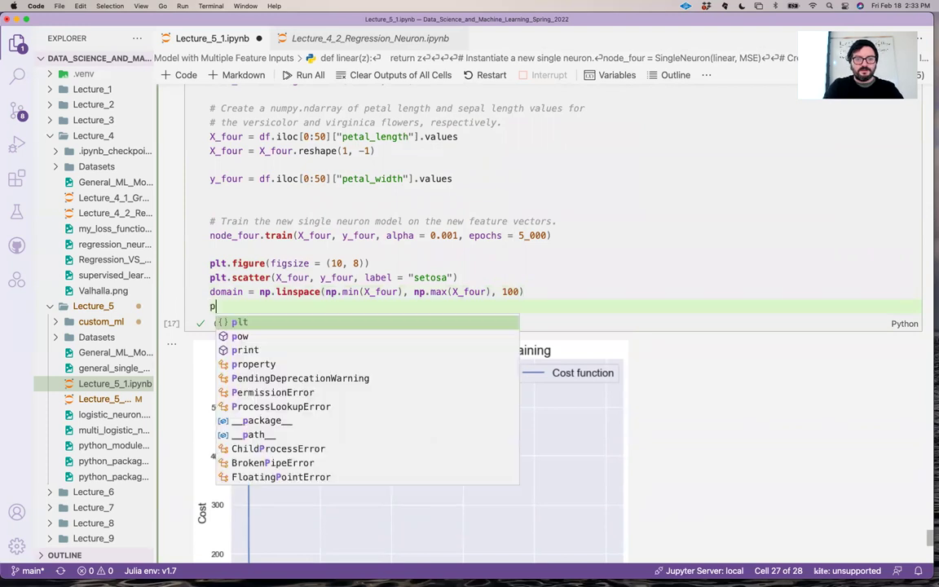
type("lt.plot")
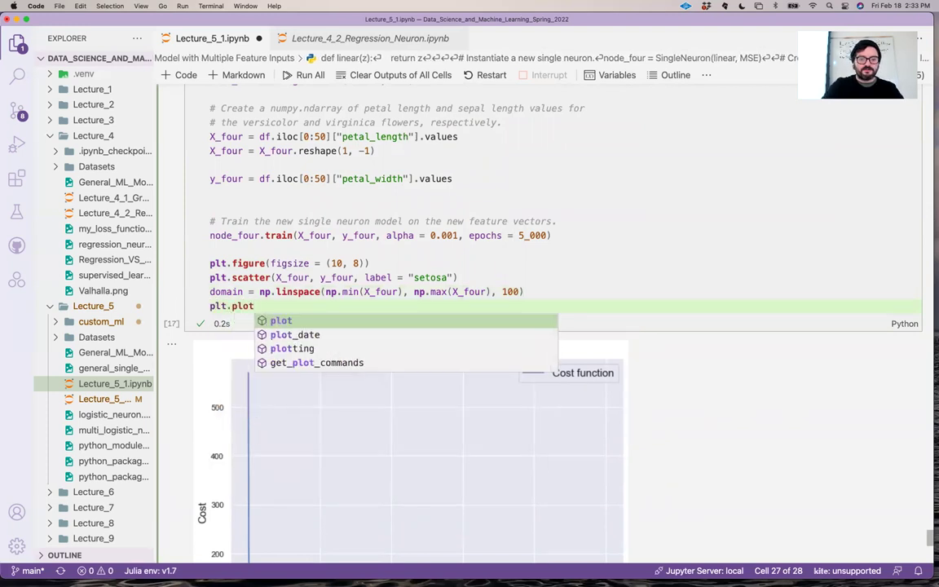
type("(")
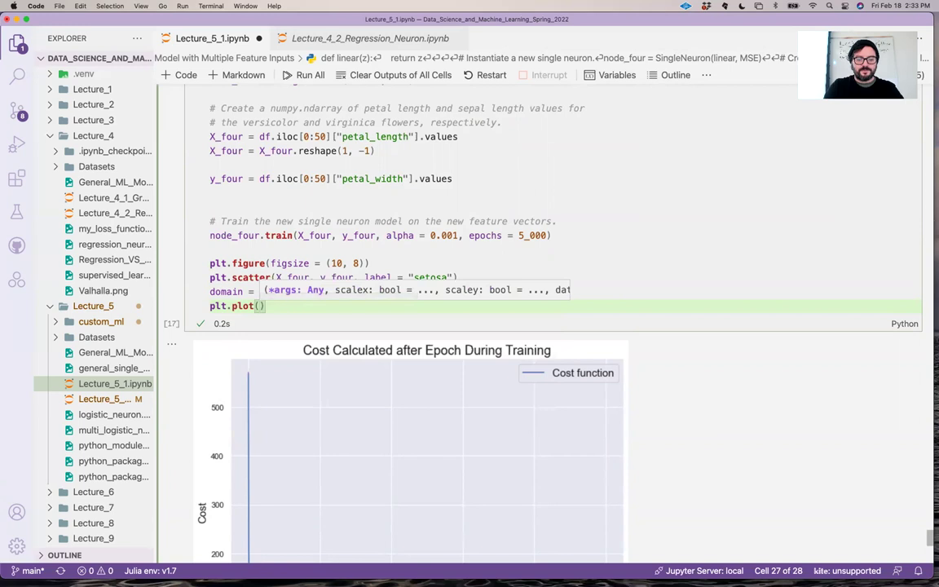
type("X")
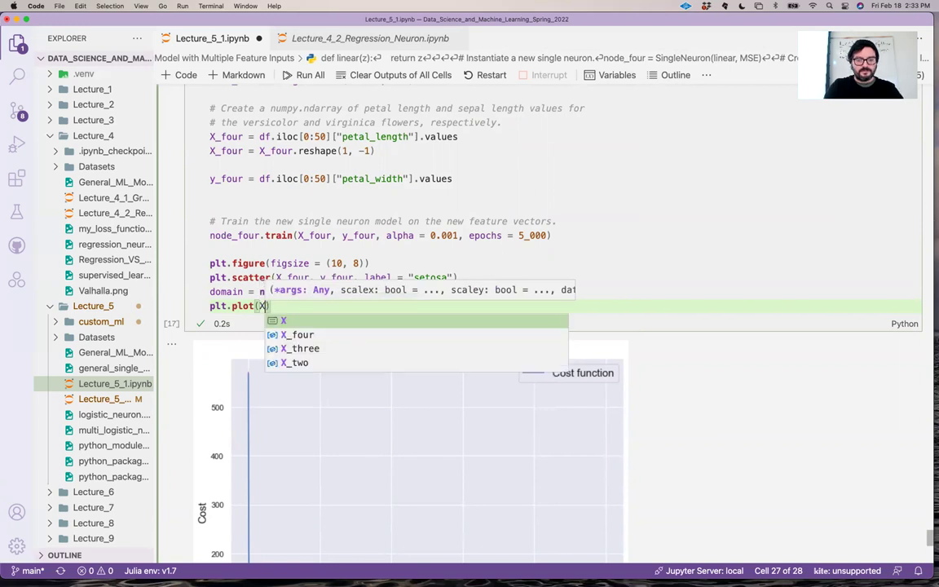
type("_four")
- Plot node_four's predictions over domain labelled 'regression line', then add plt.show()
key("BackSpace")
key("BackSpace")
key("BackSpace")
type("comain")
key("BackSpace")
key("BackSpace")
key("BackSpace")
key("BackSpace")
key("BackSpace")
type("domain, nod")
key("Tab")
type(".pr")
key("Tab")
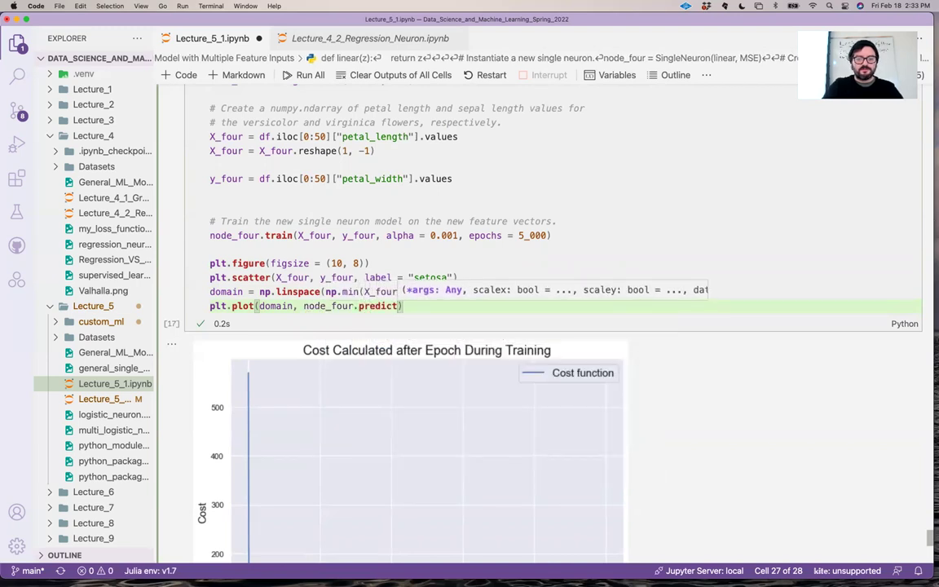
type("(domain")
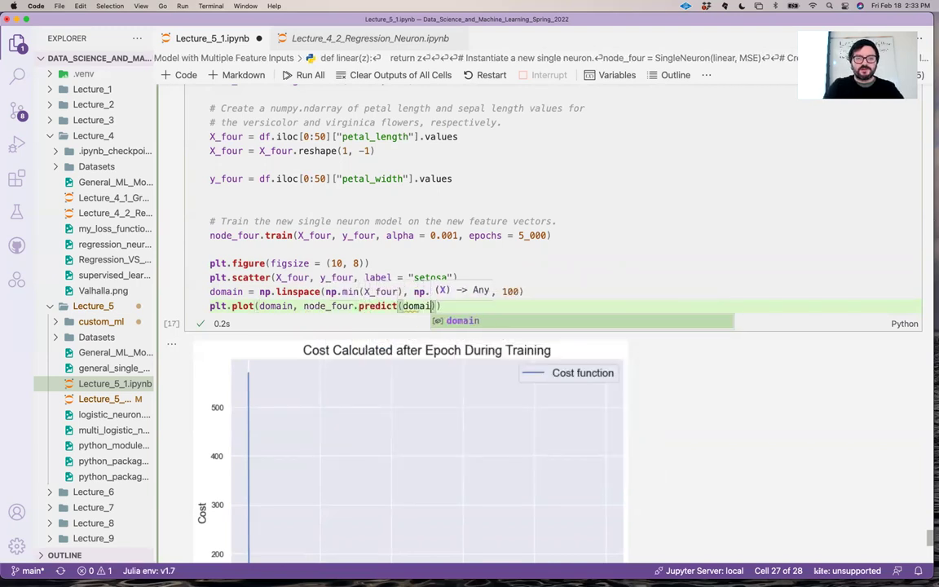
type(".re")
key("Tab")
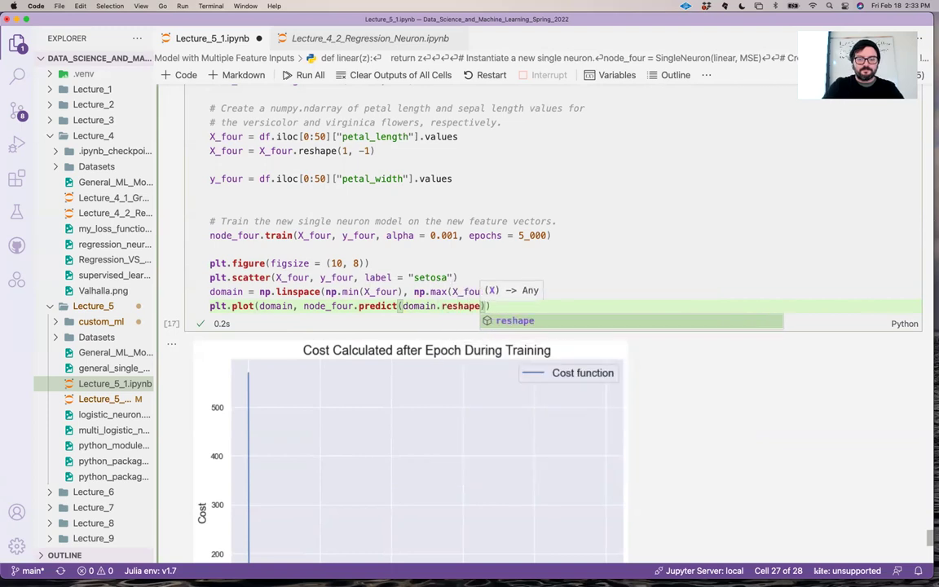
type("(1, -1")
key("Right")
key("Right")
type(", label = \"regression line")
key("Right")
key("Right")
key("Return")
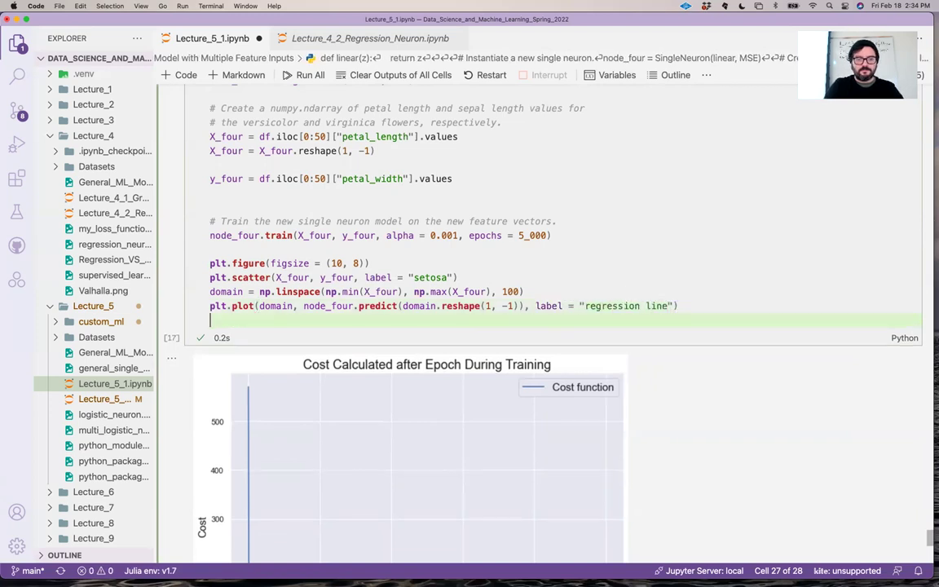
type("plt.")
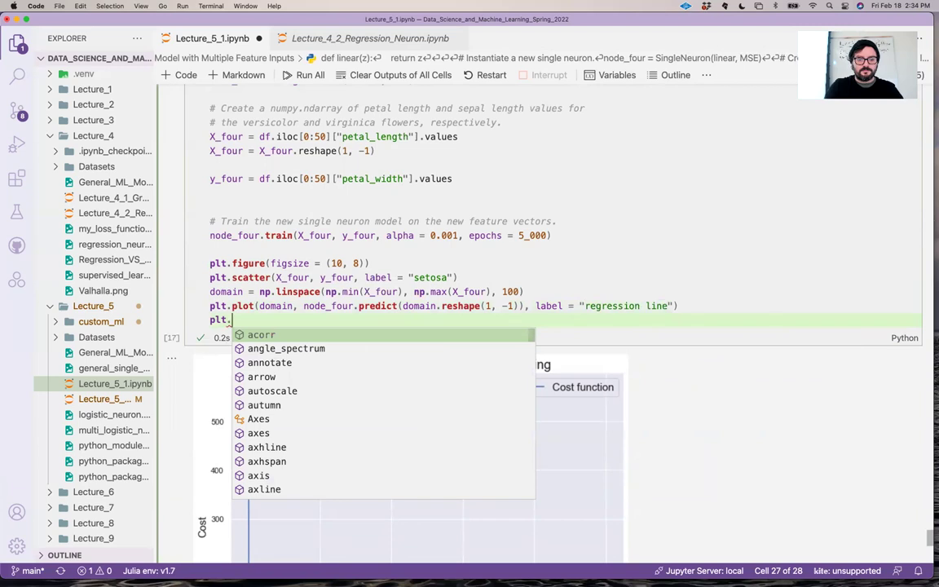
type("show()")
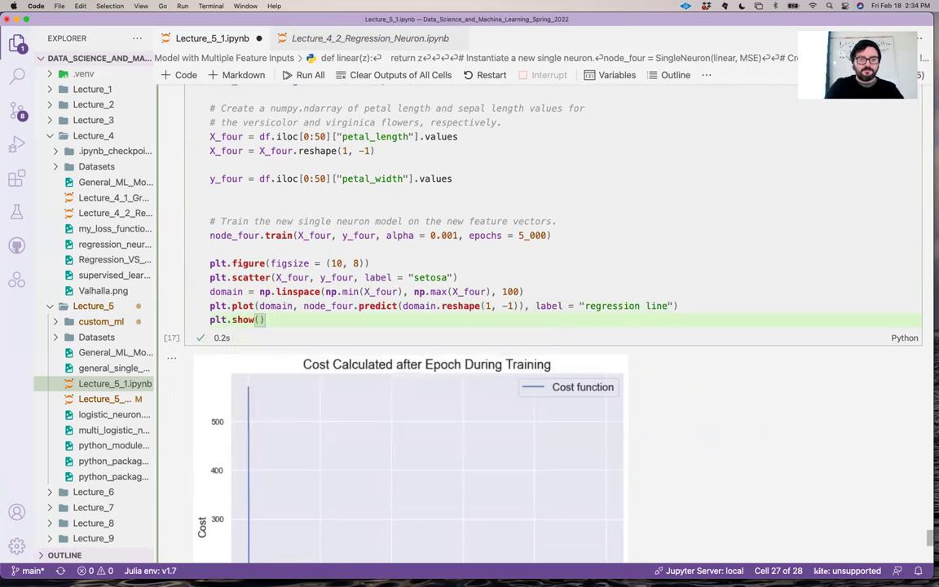
- Run the plotting cell, which fails with shapes (1,100) and (50,) not aligned
key("shift+Return")
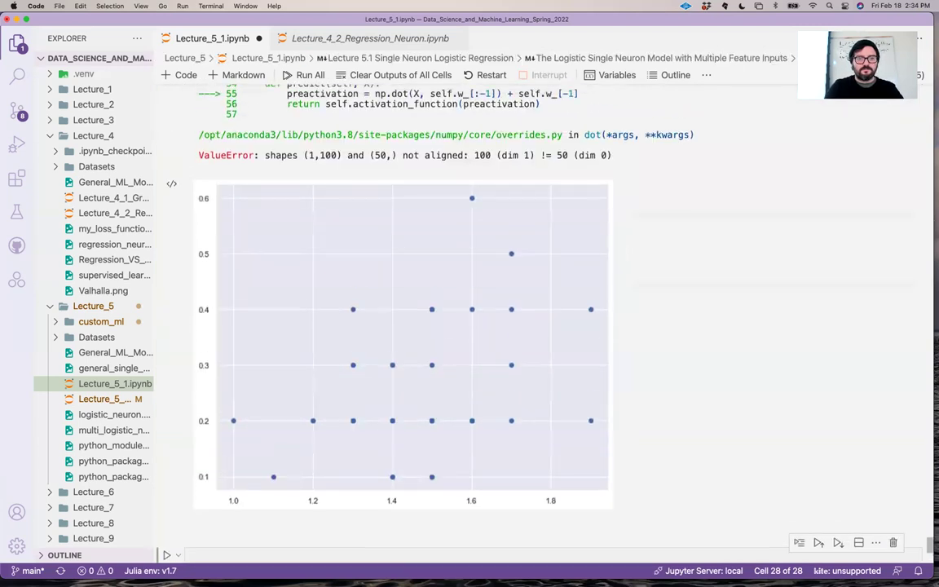
scroll(408, 326, "up", 5)
scroll(408, 326, "up", 5)
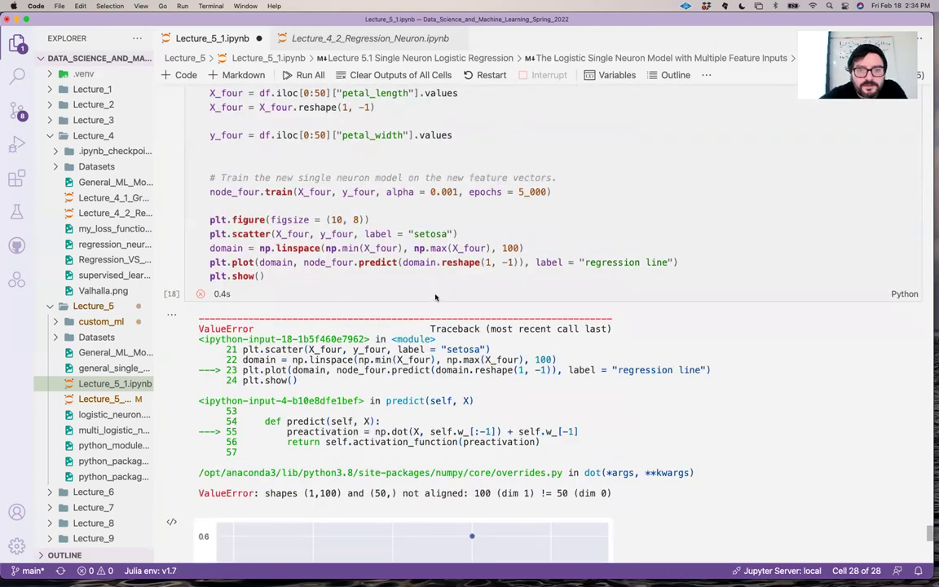
scroll(434, 296, "down", 2)
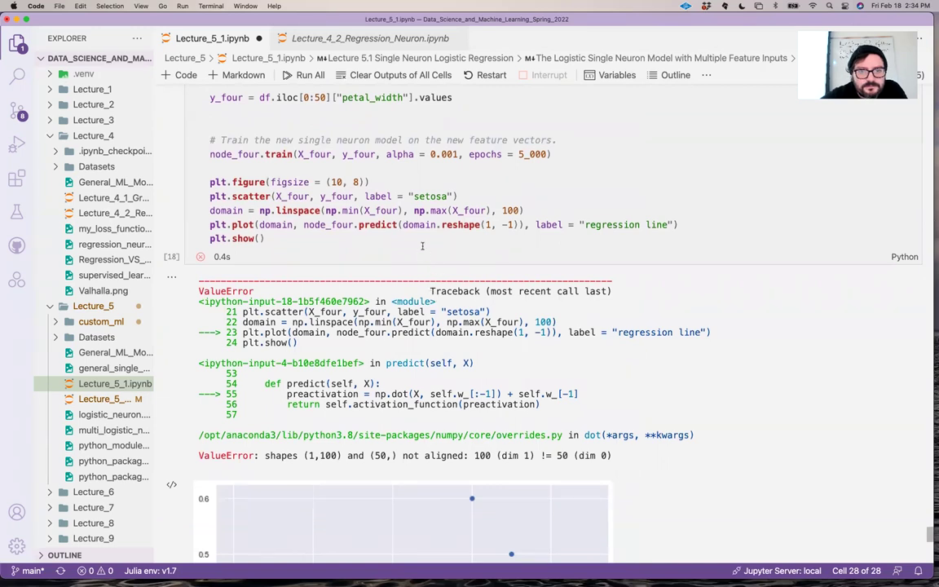
scroll(422, 246, "down", 3)
scroll(422, 246, "down", 2)
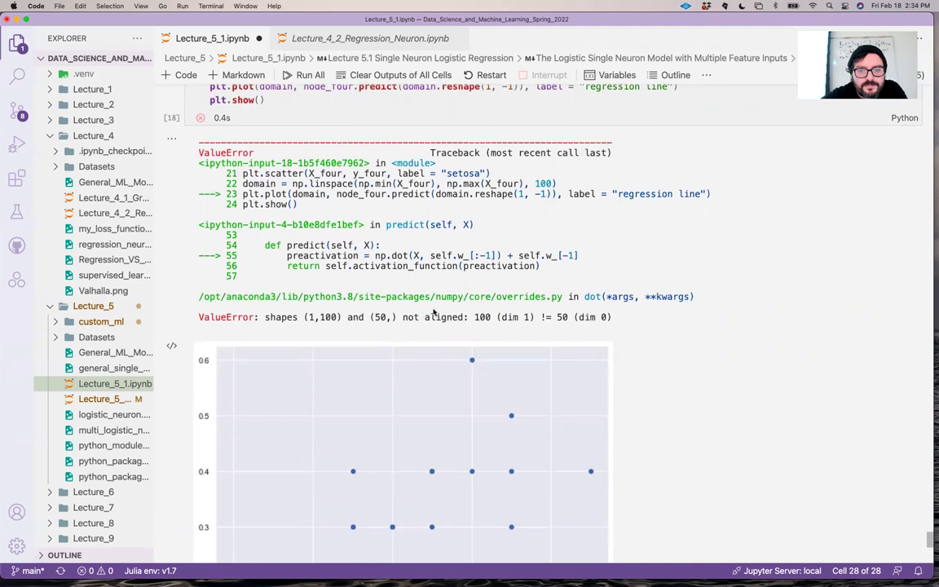
scroll(434, 312, "up", 2)
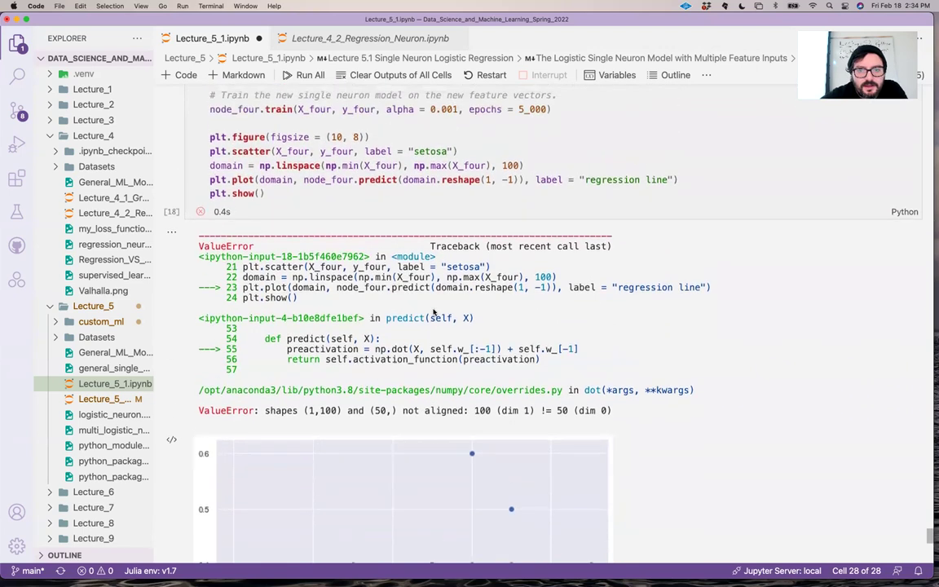
scroll(434, 313, "up", 3)
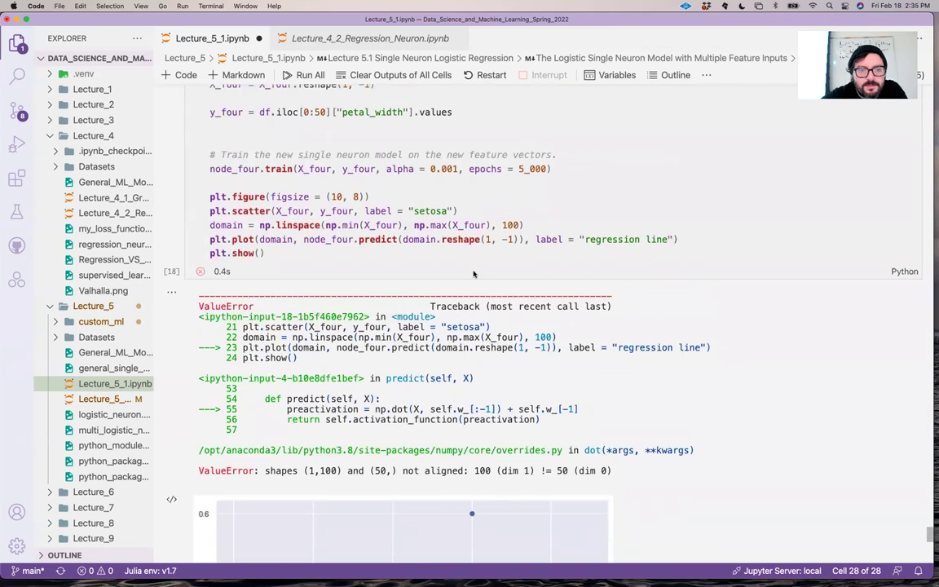
scroll(473, 274, "down", 5)
scroll(473, 274, "down", 5)
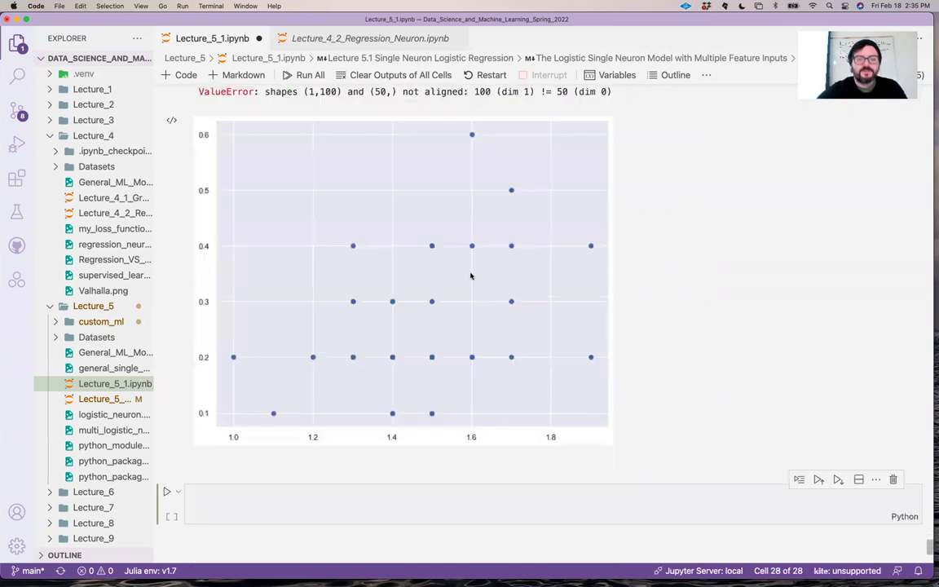
- Check domain.shape in the empty cell below the plot
left_click(326, 497)
type("np.")
key("BackSpace")
key("BackSpace")
key("BackSpace")
type("doma")
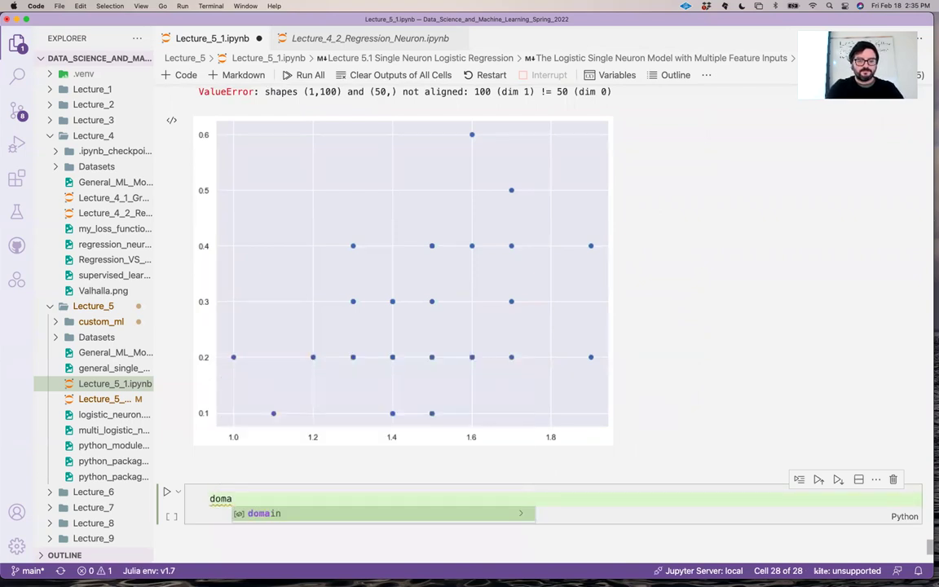
type("in.shape")
key("BackSpace")
type("e")
key("shift+Return")
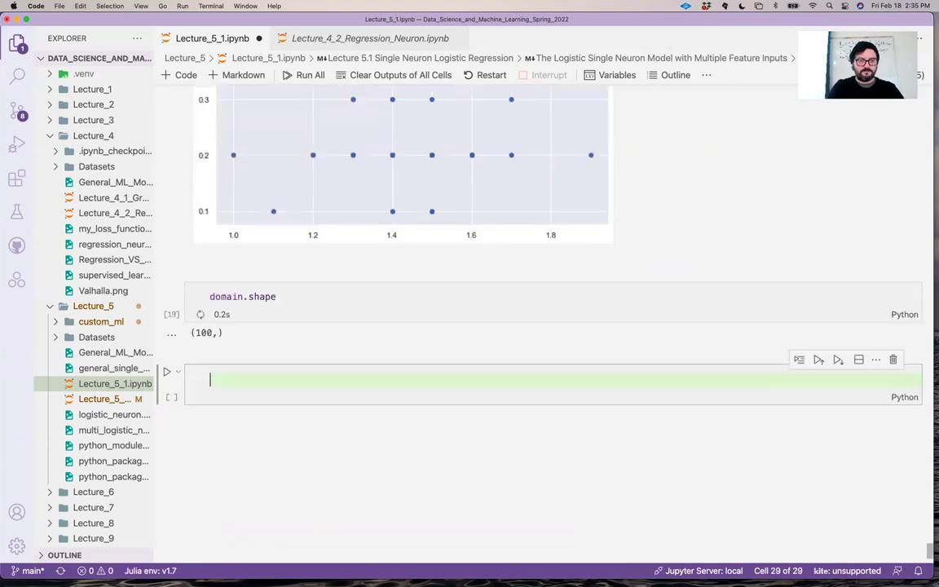
scroll(294, 415, "up", 3)
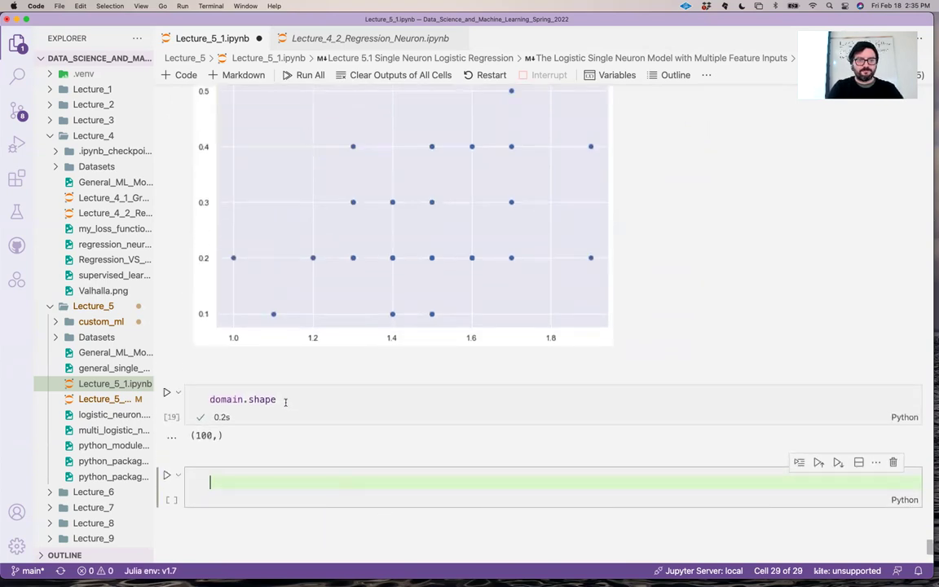
- Change the expression to domain.reshape(1, -1) and run it to show the array
left_click(285, 400)
type(".r")
key("BackSpace")
key("BackSpace")
key("BackSpace")
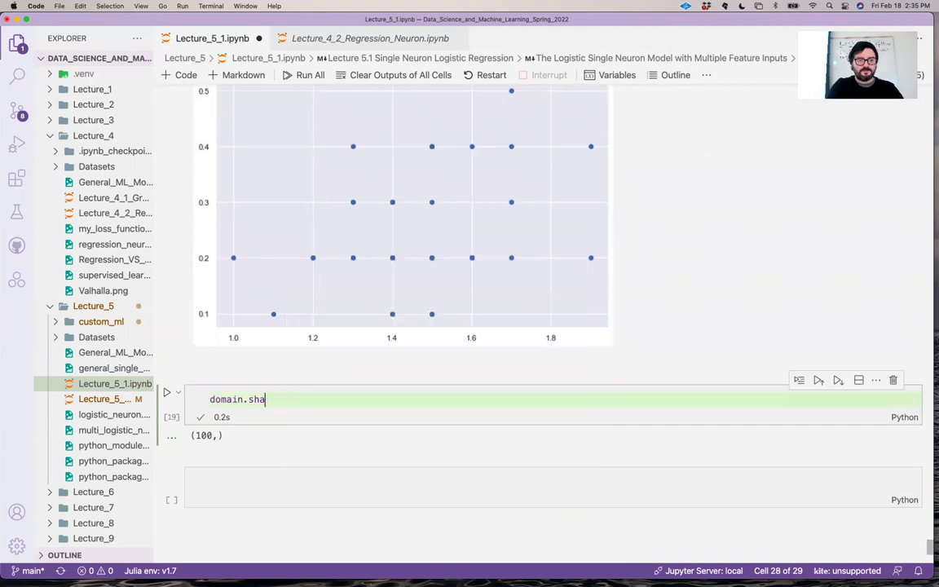
key("BackSpace")
key("BackSpace")
key("BackSpace")
type("reshape(1, -1)")
key("shift+Return")
scroll(490, 366, "down", 5)
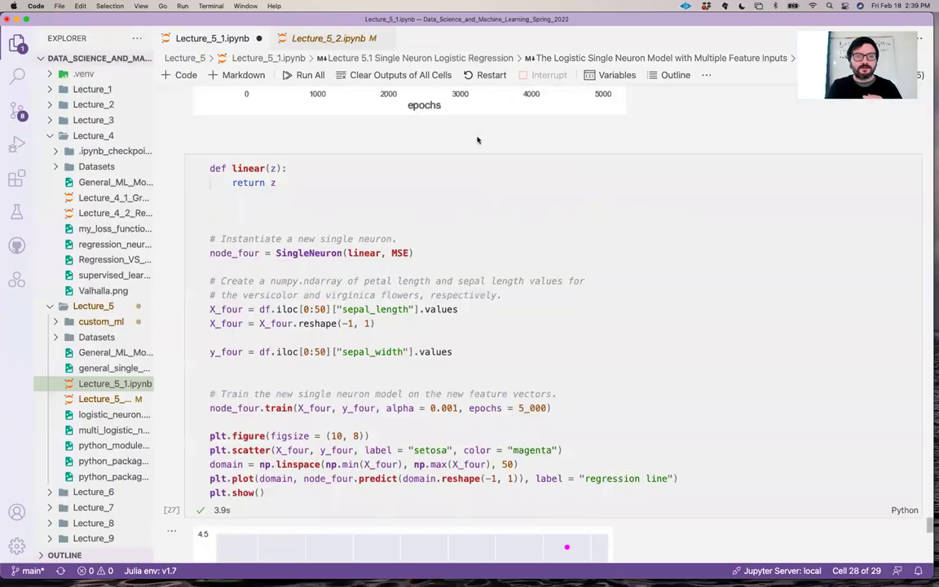
scroll(478, 141, "down", 3)
scroll(477, 203, "down", 2)
- Highlight the X_four reshape line and the sepal_length variable to discuss them
left_click(376, 248)
left_click_drag(378, 248, 209, 248)
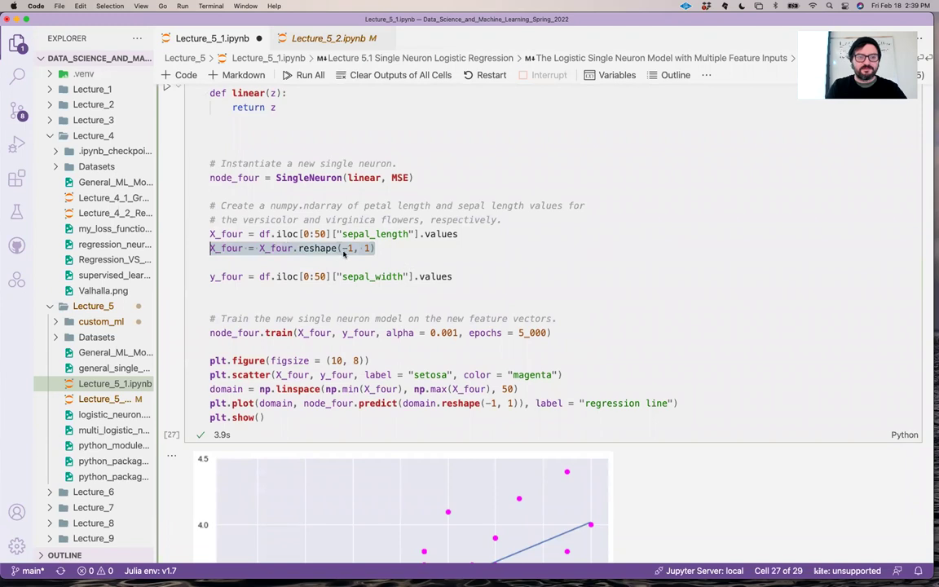
left_click(406, 244)
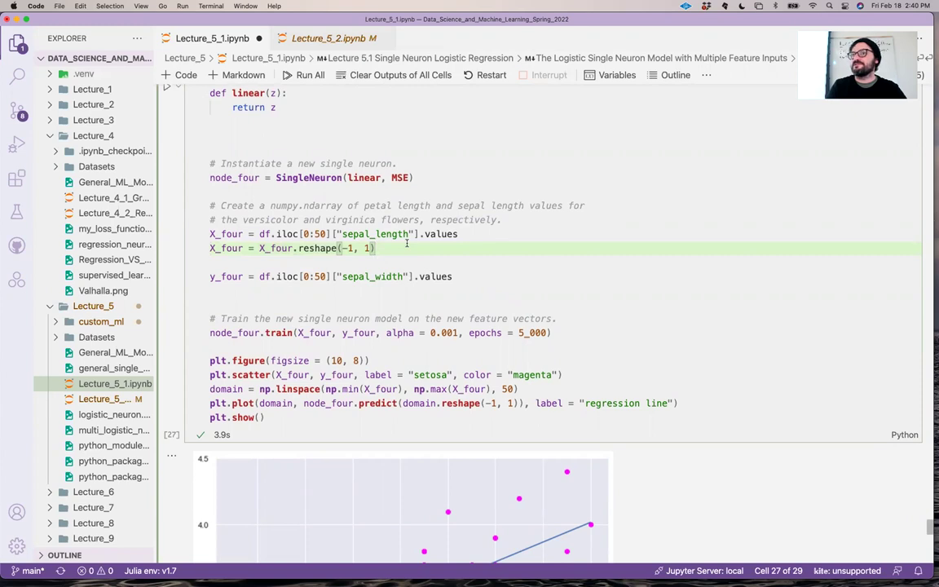
left_click(392, 263)
left_click_drag(377, 248, 201, 249)
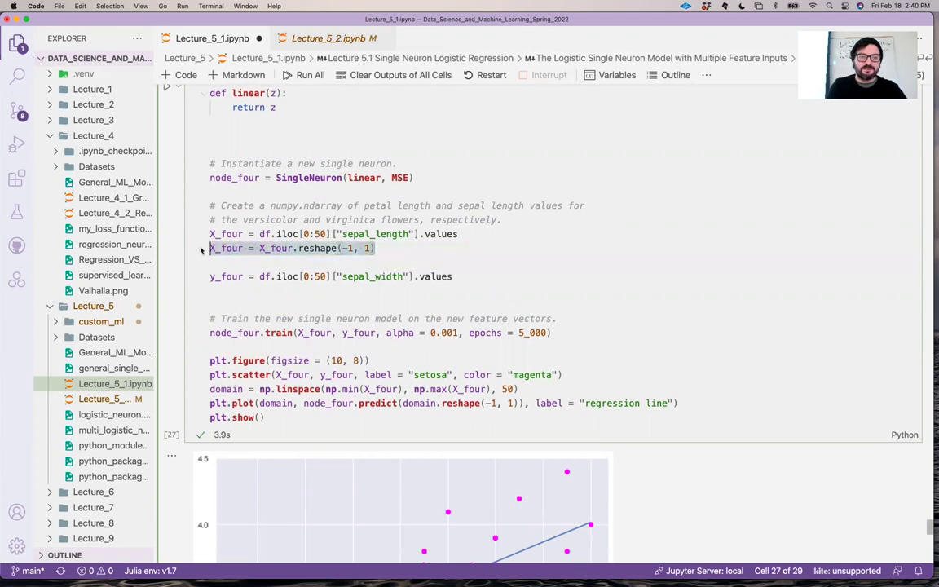
left_click(210, 277)
double_click(383, 234)
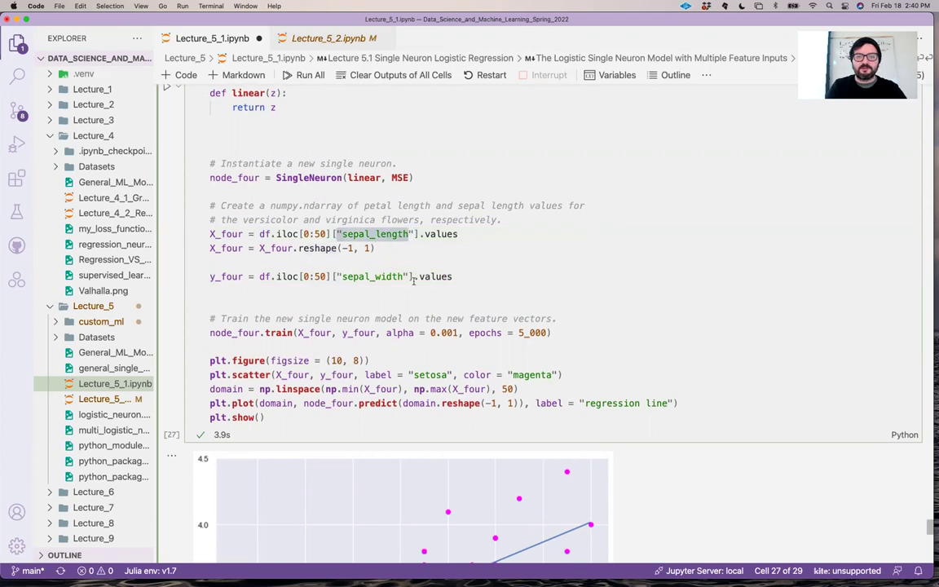
scroll(413, 281, "down", 2)
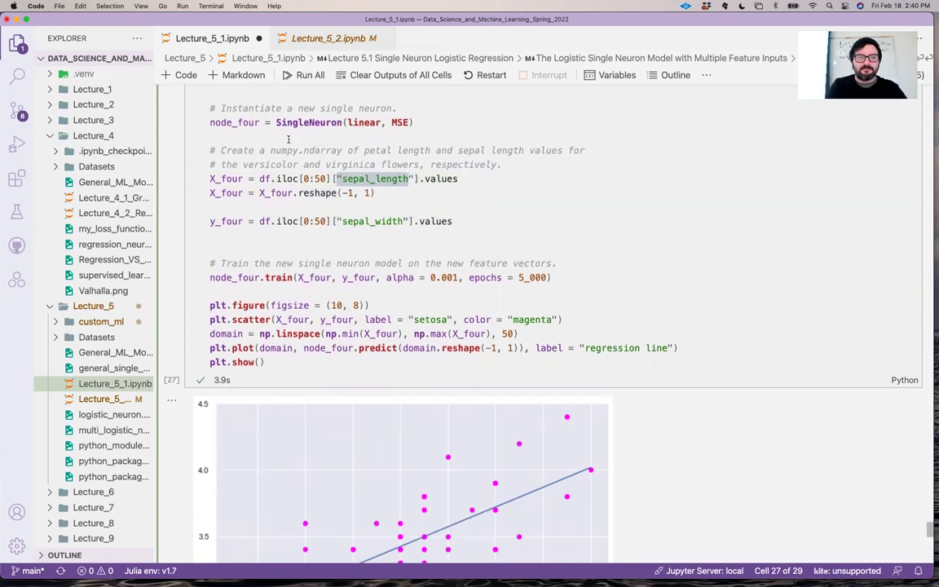
scroll(298, 137, "up", 2)
- Keep the blank line above # Instantiate and add one after the plt.scatter line
left_click(332, 139)
key("BackSpace")
key("Return")
scroll(406, 256, "down", 1)
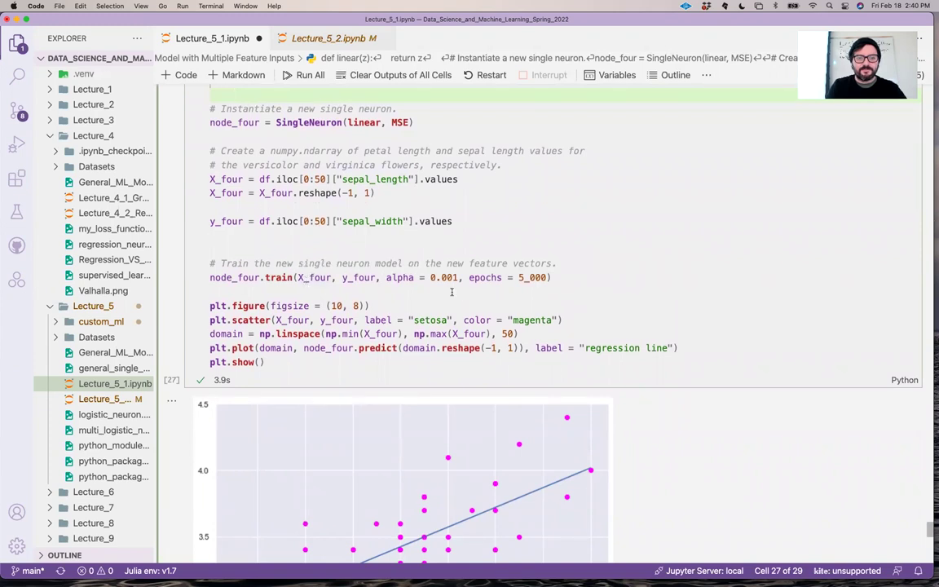
scroll(530, 291, "down", 1)
left_click(562, 253)
key("Return")
scroll(530, 291, "down", 2)
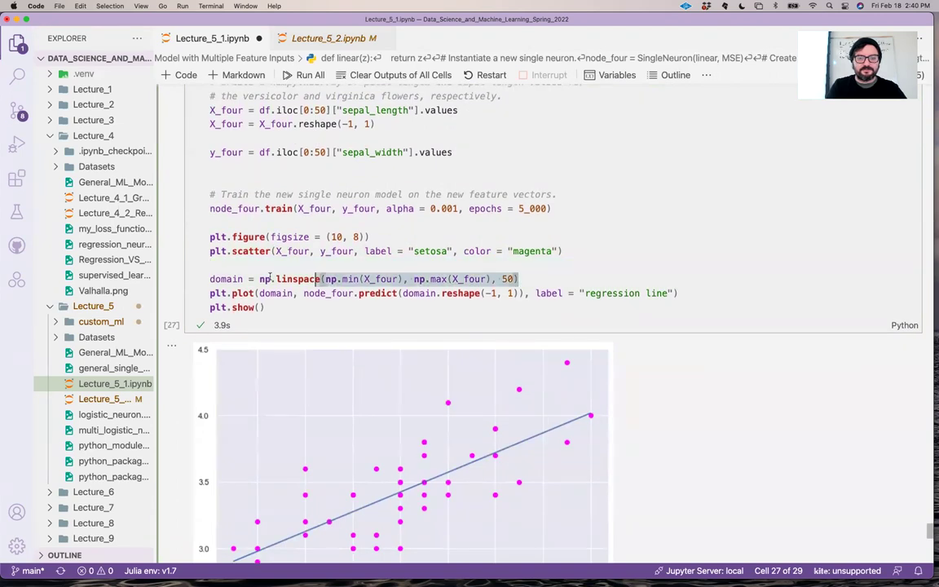
- Point out the domain linspace line, rerun node_four, and highlight X_four.reshape(-1, 1)
left_click_drag(519, 282, 210, 282)
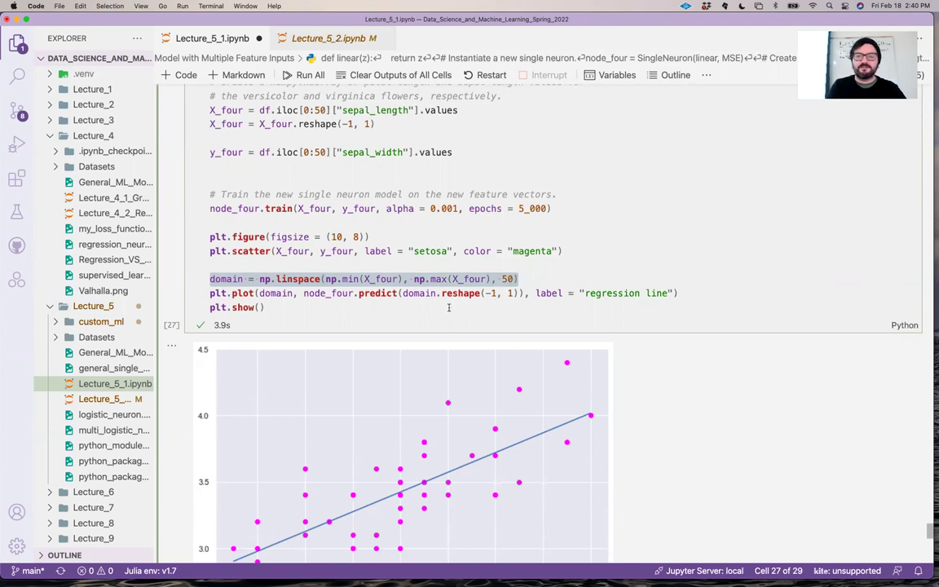
key("shift+Return")
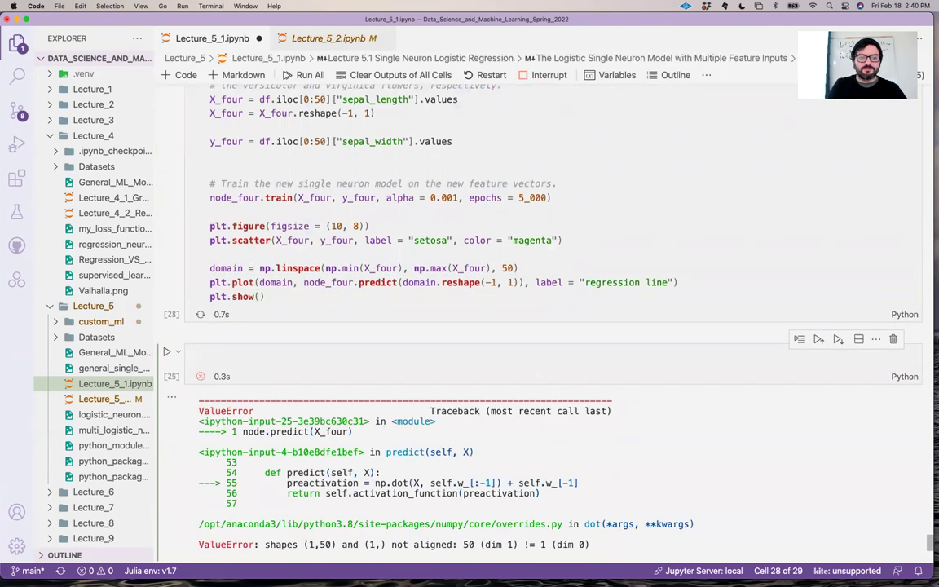
scroll(490, 326, "up", 2)
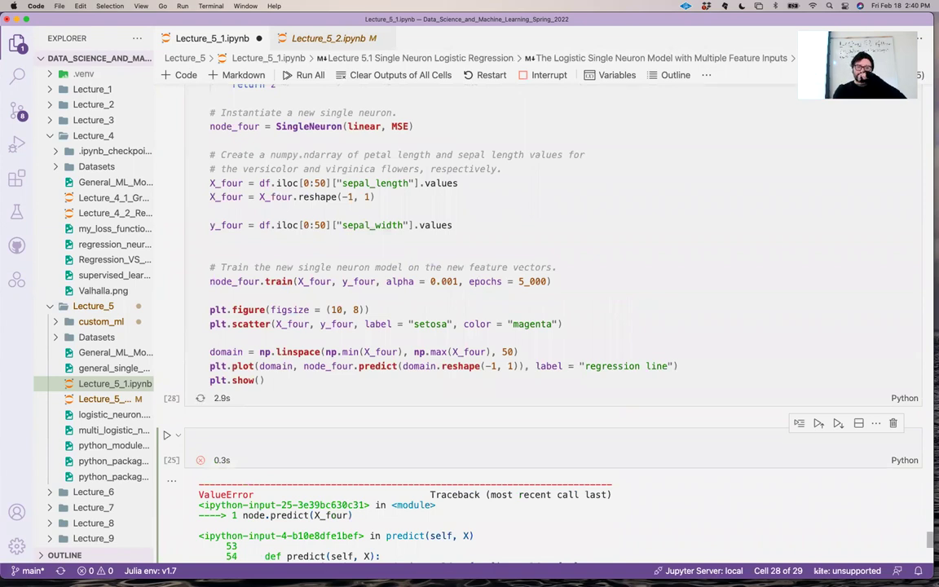
scroll(489, 327, "up", 2)
scroll(489, 327, "up", 2)
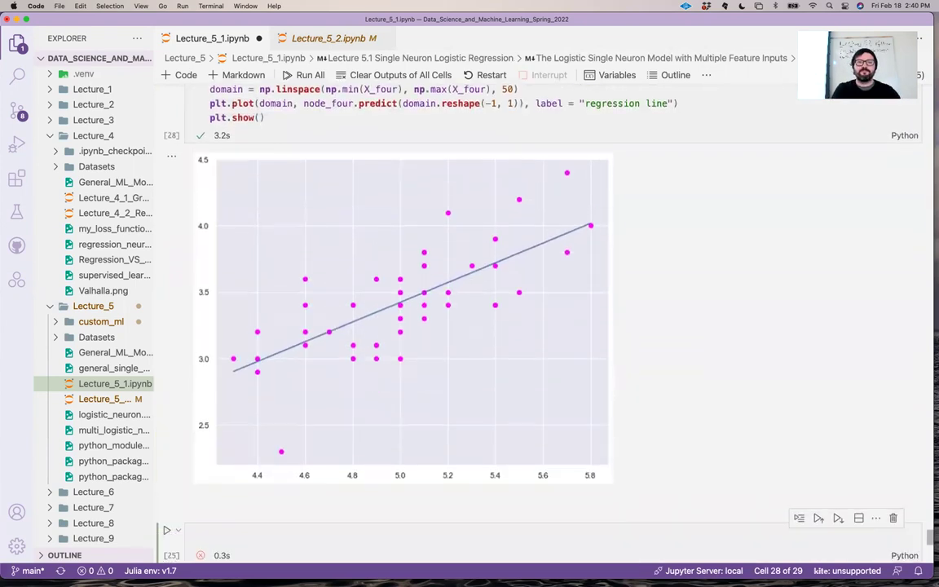
scroll(489, 326, "up", 4)
scroll(489, 326, "up", 3)
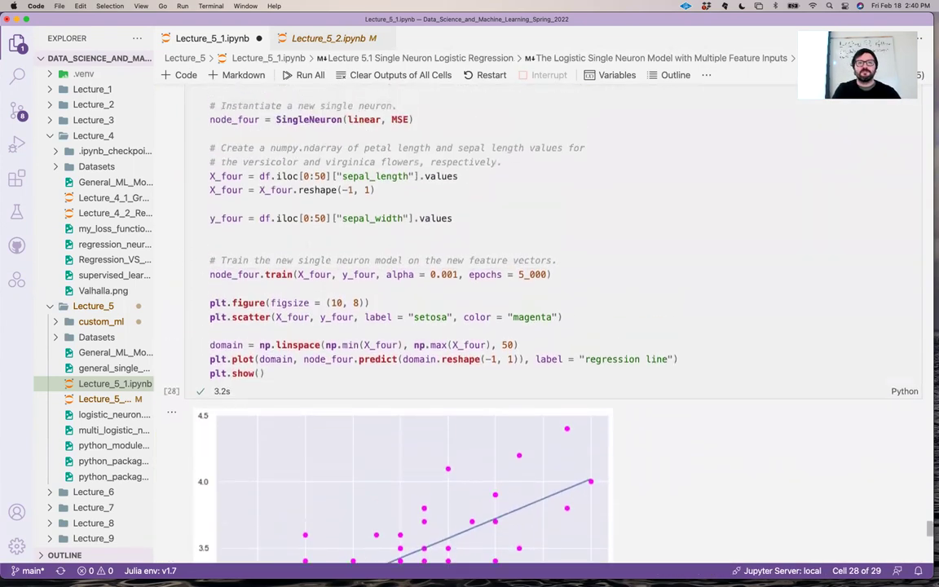
left_click(431, 201)
left_click_drag(376, 190, 261, 190)
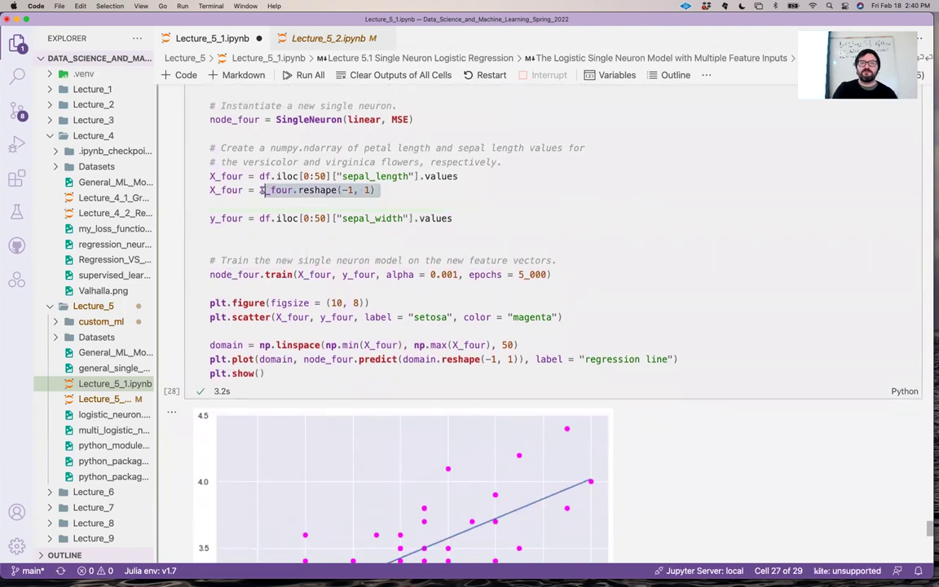
mouse_move(274, 190)
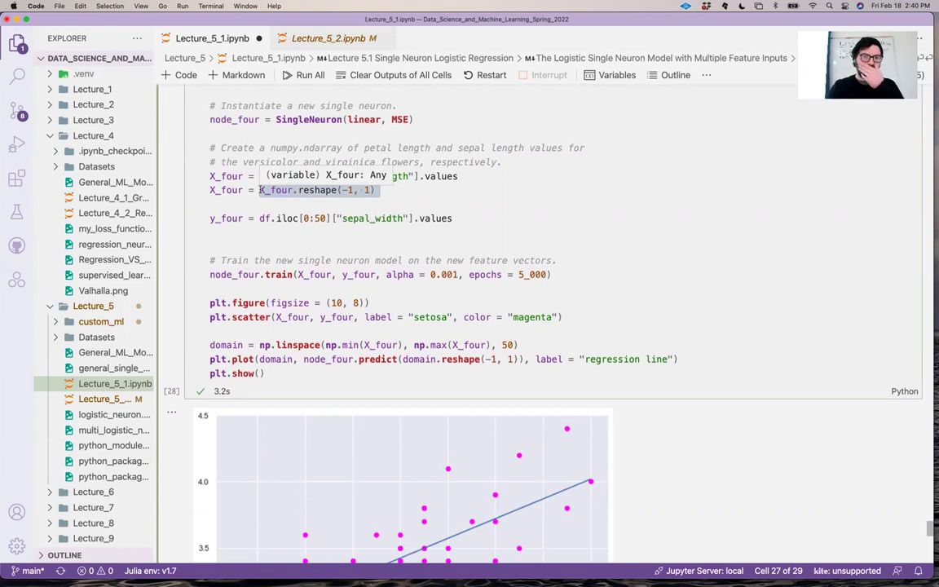
scroll(259, 190, "up", 3)
scroll(259, 190, "down", 3)
scroll(259, 190, "down", 4)
scroll(260, 190, "up", 4)
scroll(259, 190, "up", 10)
scroll(259, 190, "up", 3)
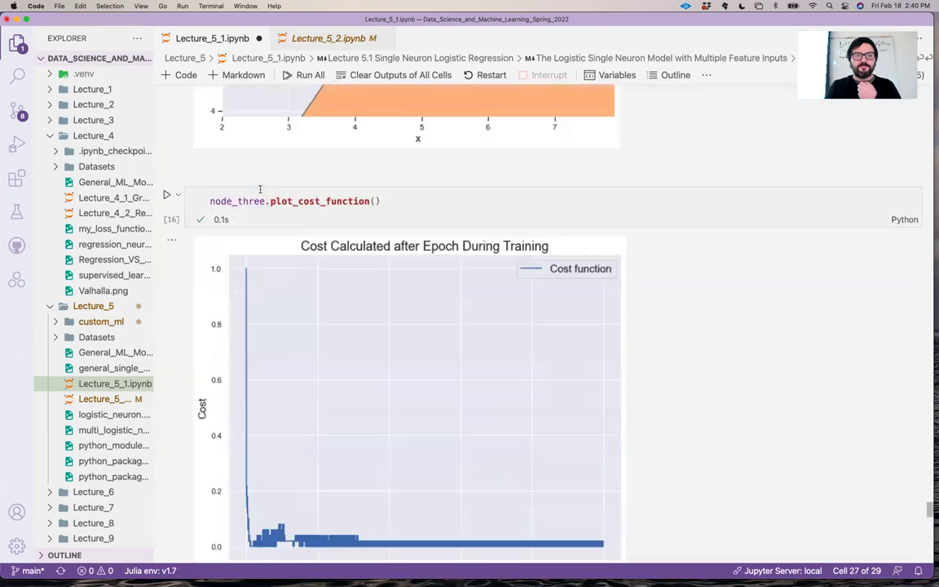
scroll(259, 190, "up", 4)
scroll(259, 193, "up", 3)
scroll(259, 192, "up", 4)
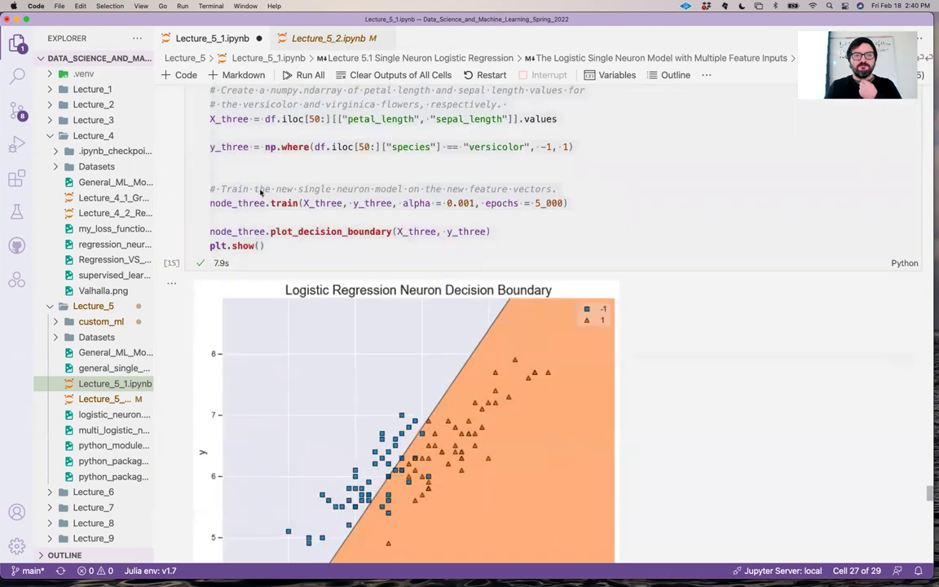
scroll(259, 192, "up", 5)
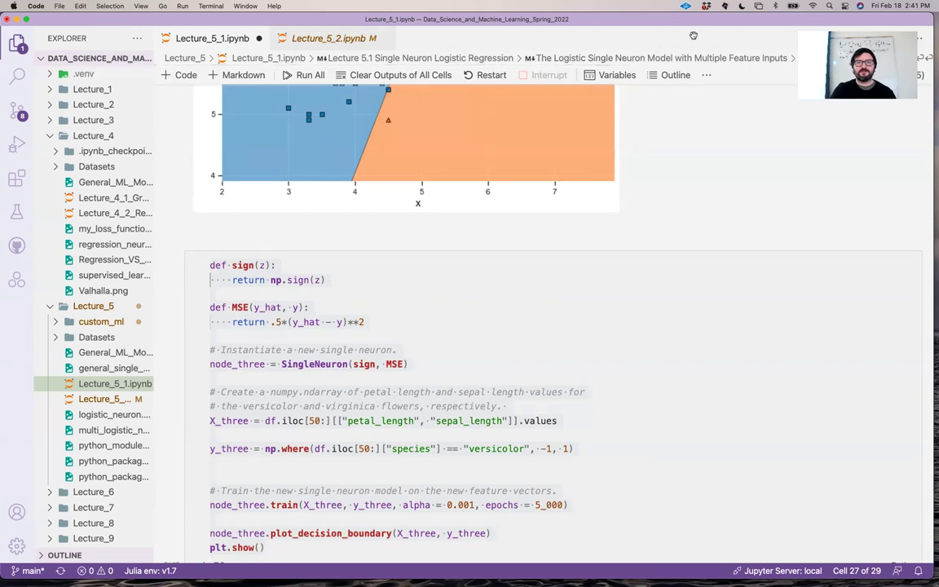
- Open a second Visual Studio Code window from the File menu
left_click_drag(217, 21, 220, 44)
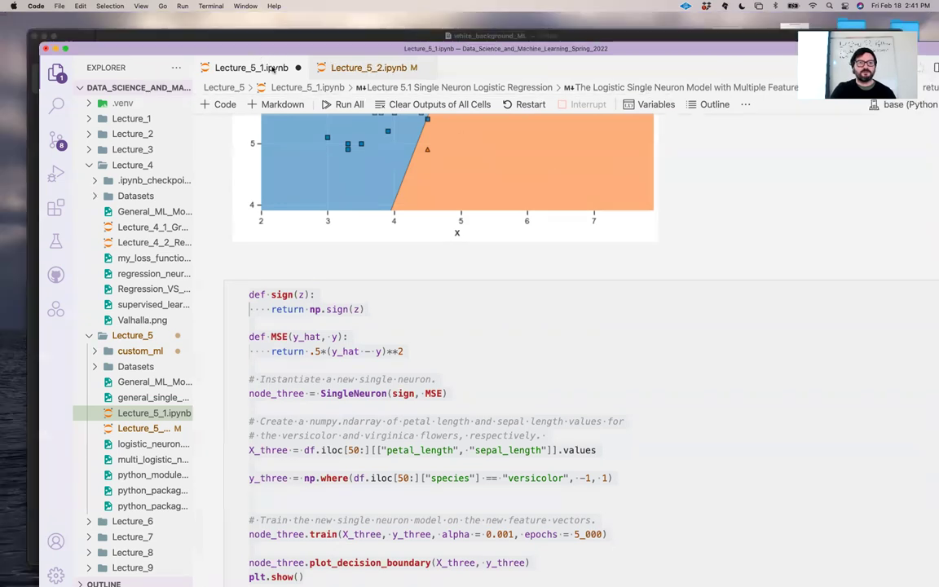
left_click(60, 6)
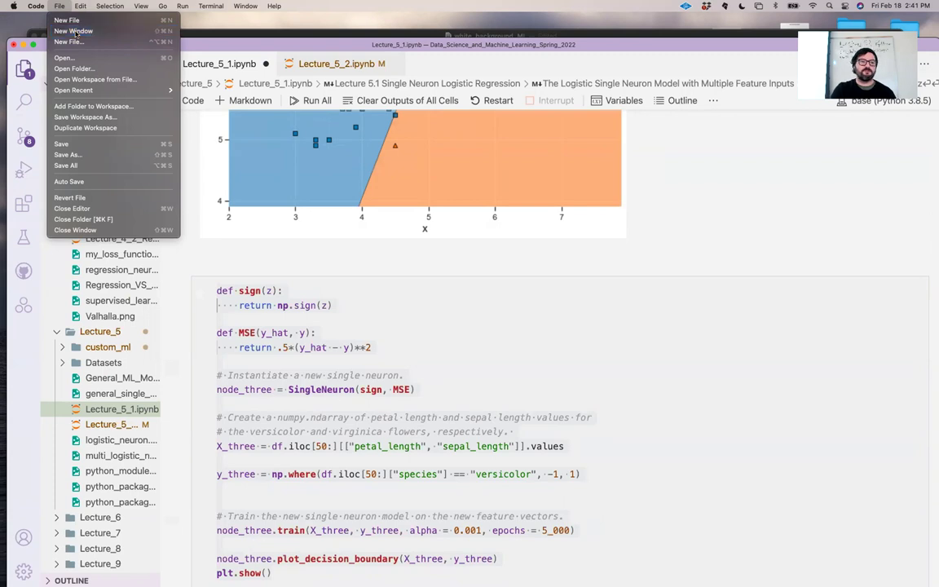
left_click(73, 31)
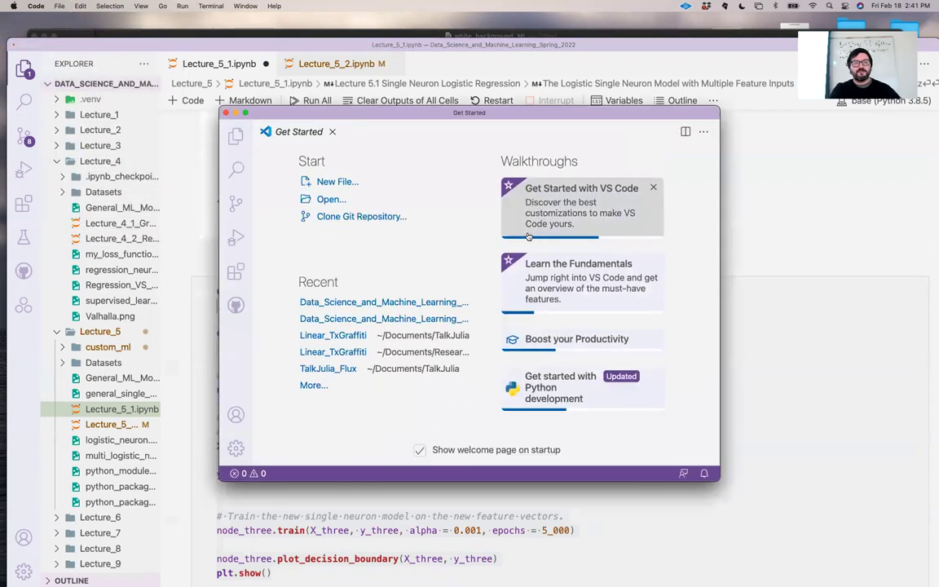
- Create an empty single_neuron folder in Documents and open it as the workspace
left_click(329, 199)
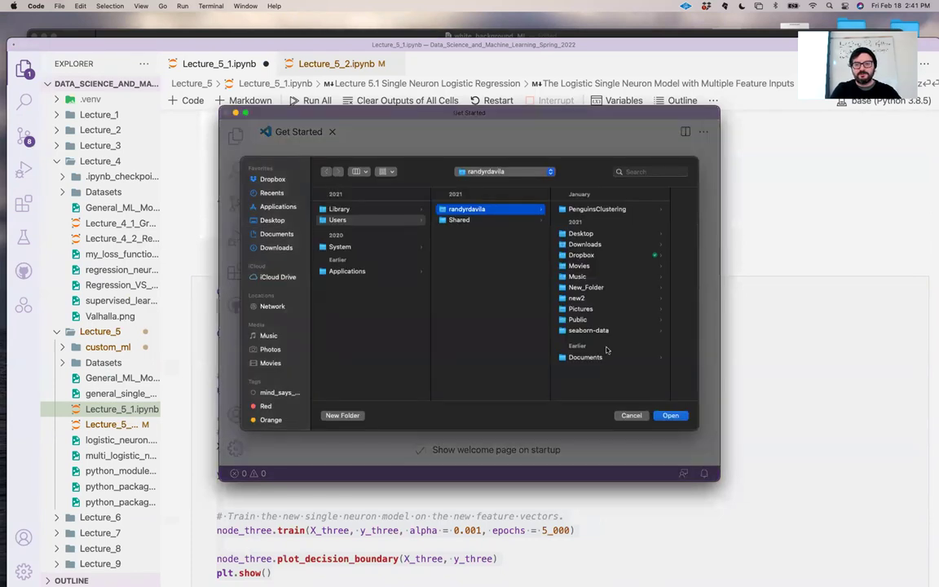
left_click(586, 357)
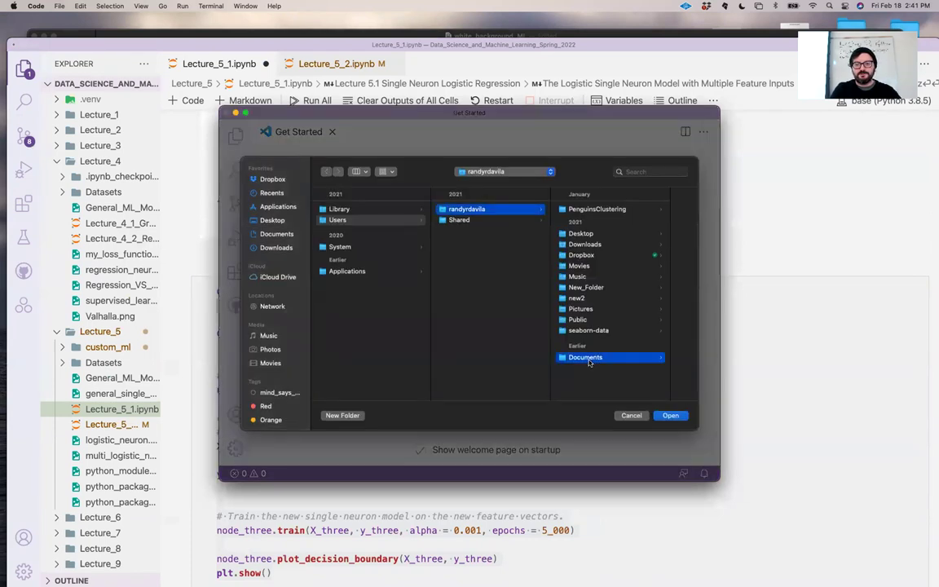
left_click(345, 418)
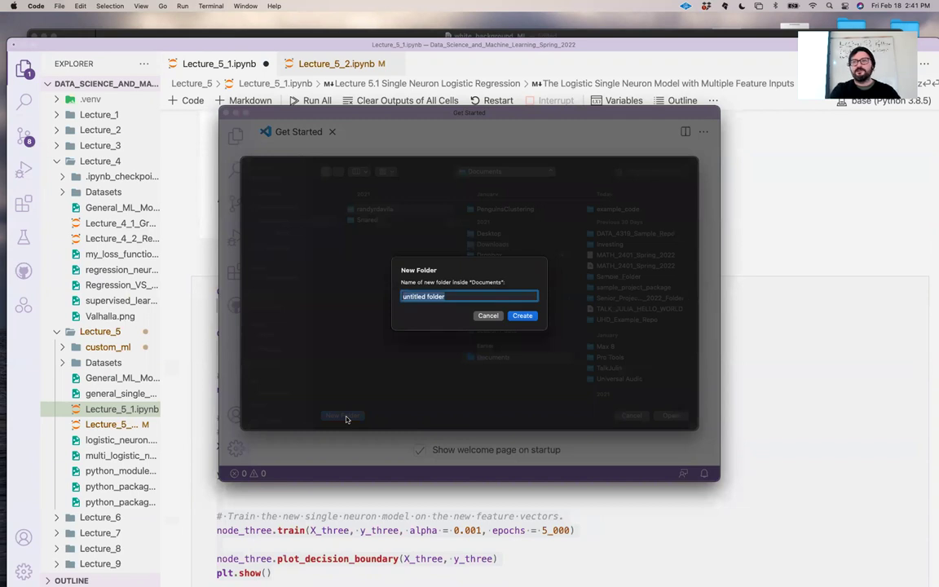
type("e")
key("BackSpace")
type("m")
key("BackSpace")
key("BackSpace")
type("t")
key("BackSpace")
type("single_neuron")
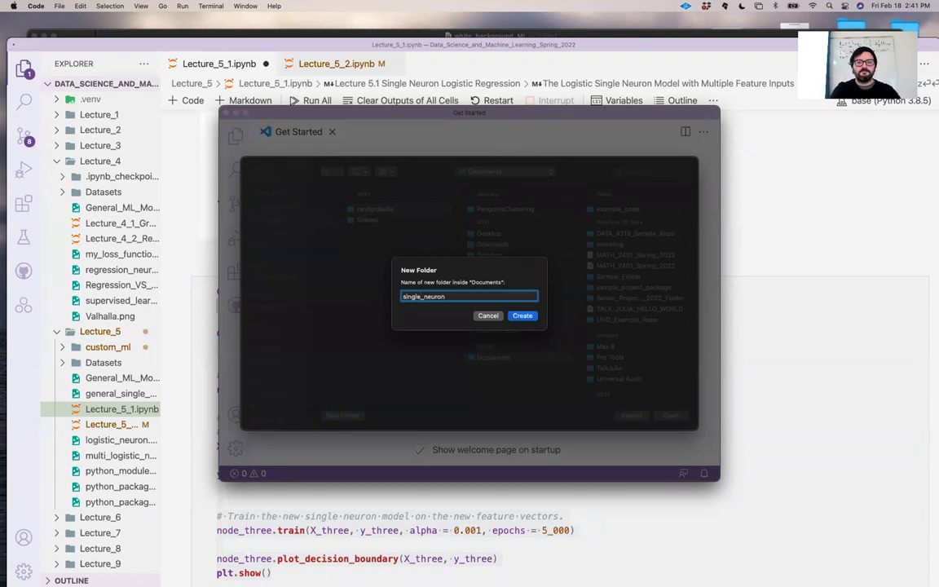
key("Return")
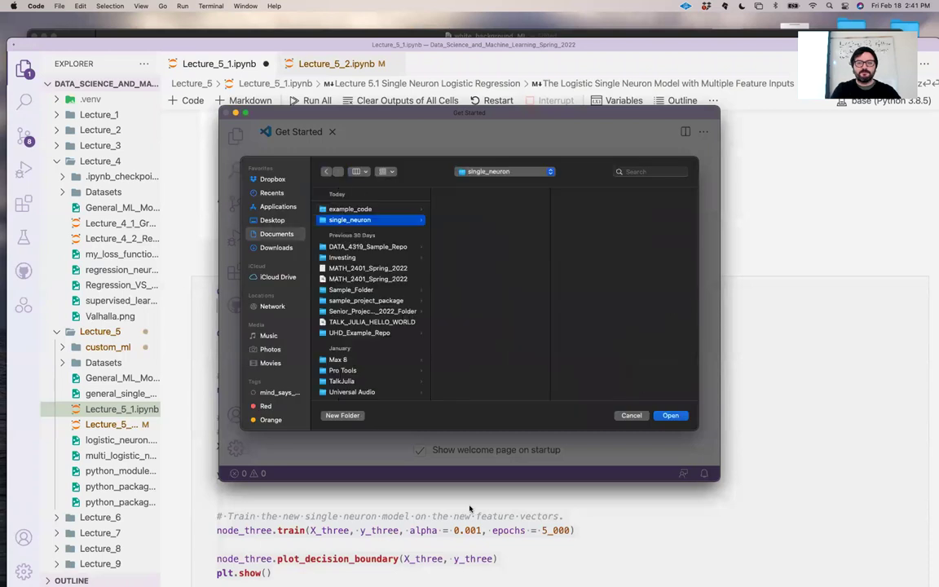
left_click(671, 415)
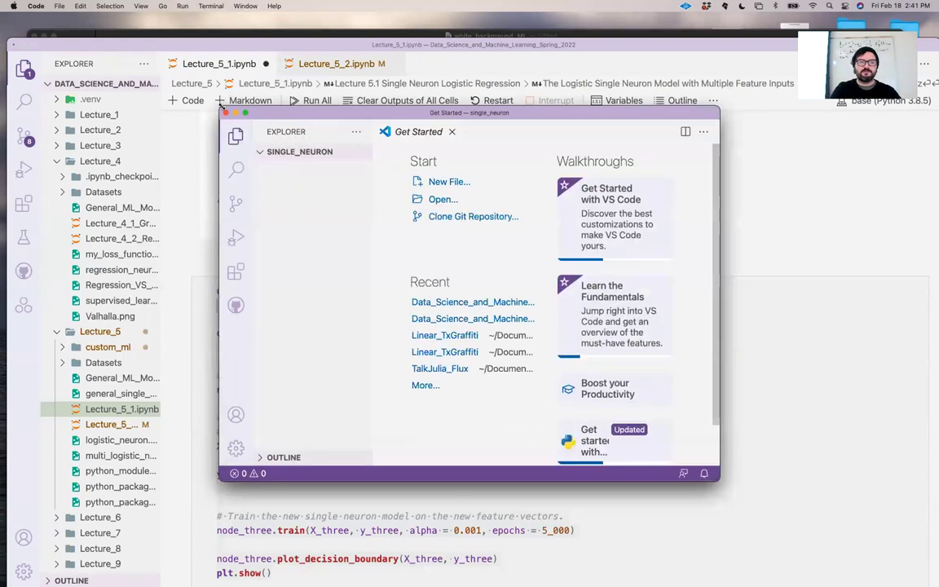
- Enlarge the single_neuron window and add an empty single_neuron.py file to the project
left_click_drag(223, 112, 115, 70)
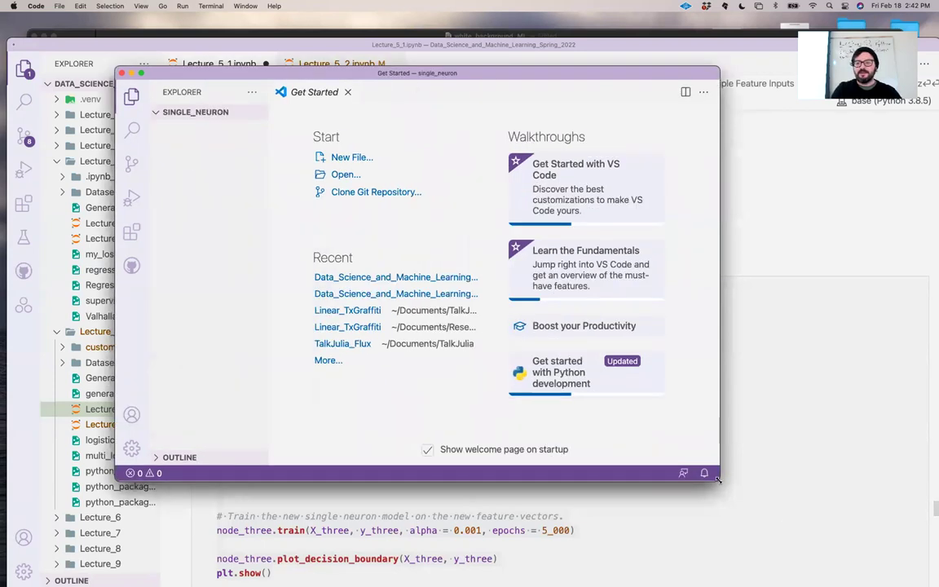
left_click_drag(720, 479, 872, 540)
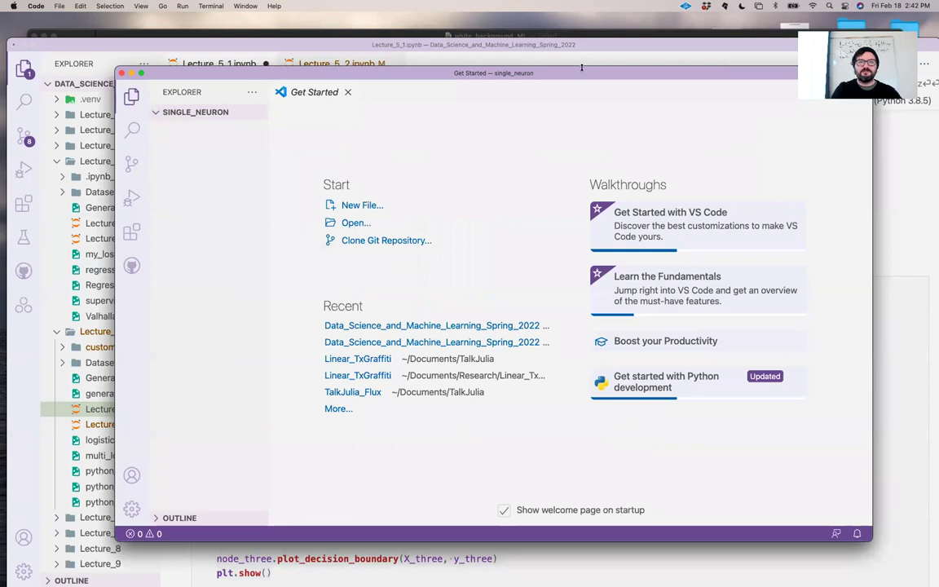
left_click_drag(582, 70, 612, 78)
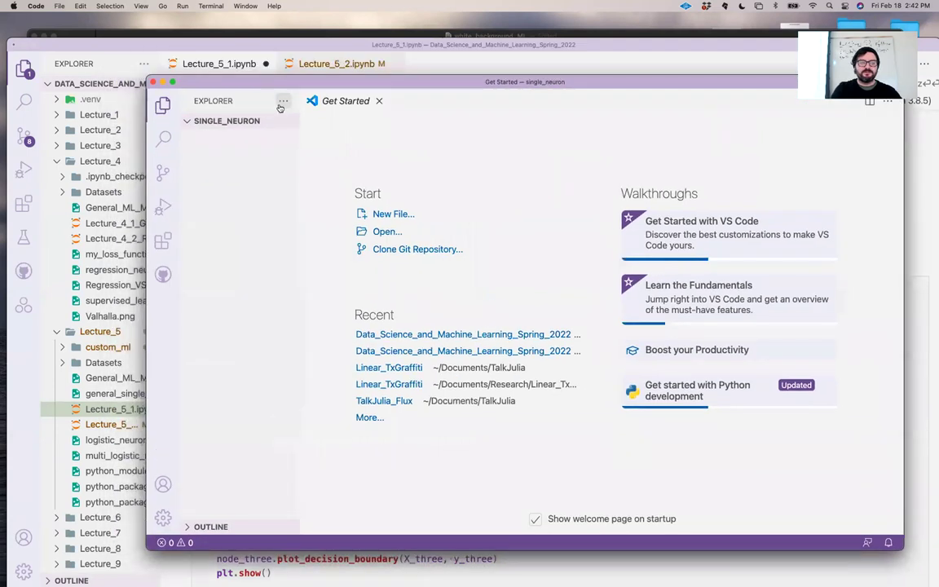
mouse_move(226, 121)
left_click(238, 121)
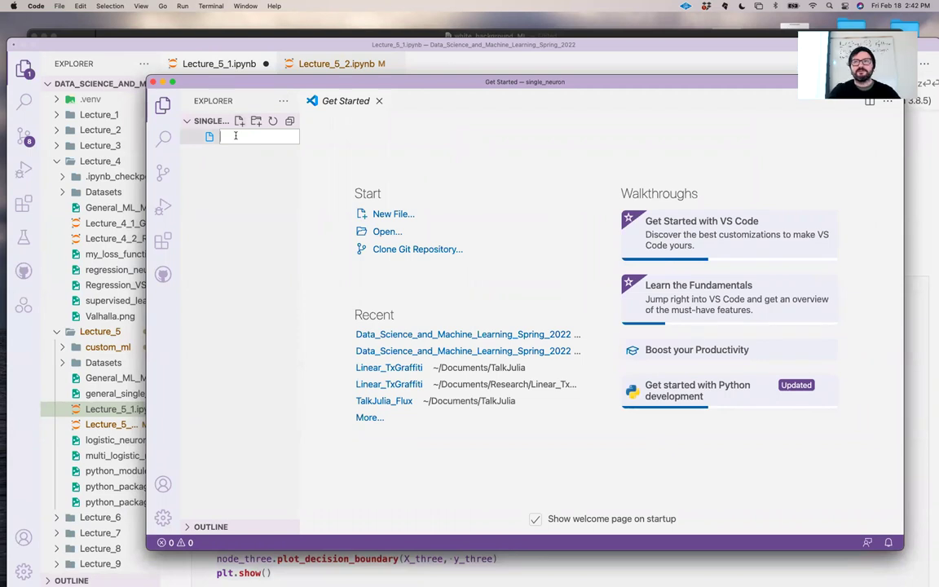
type("singl")
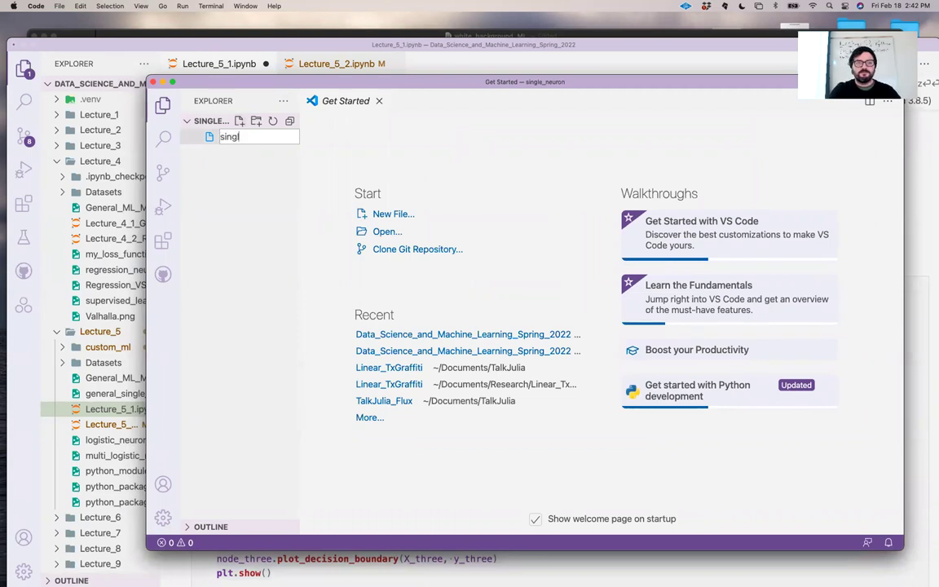
type("e_neuron")
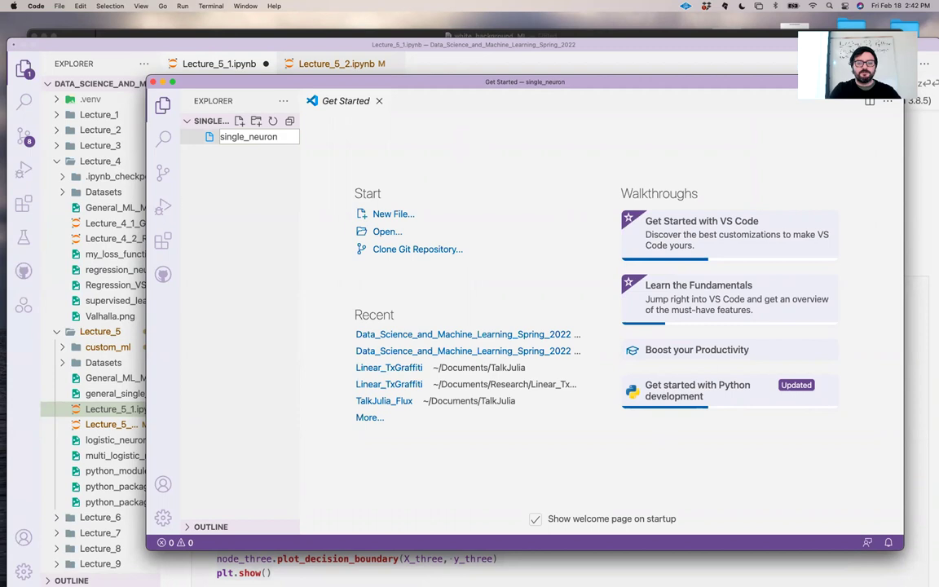
type(".py")
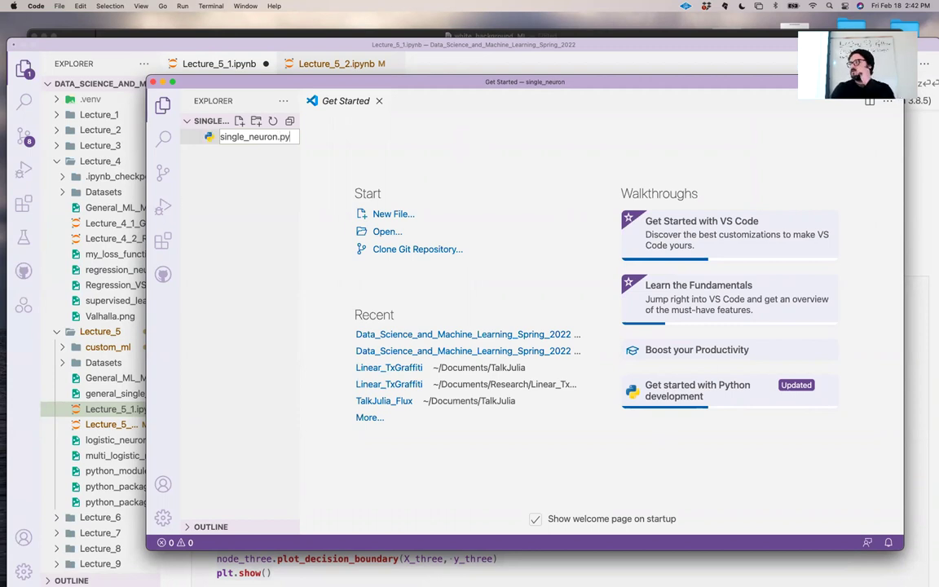
key("Return")
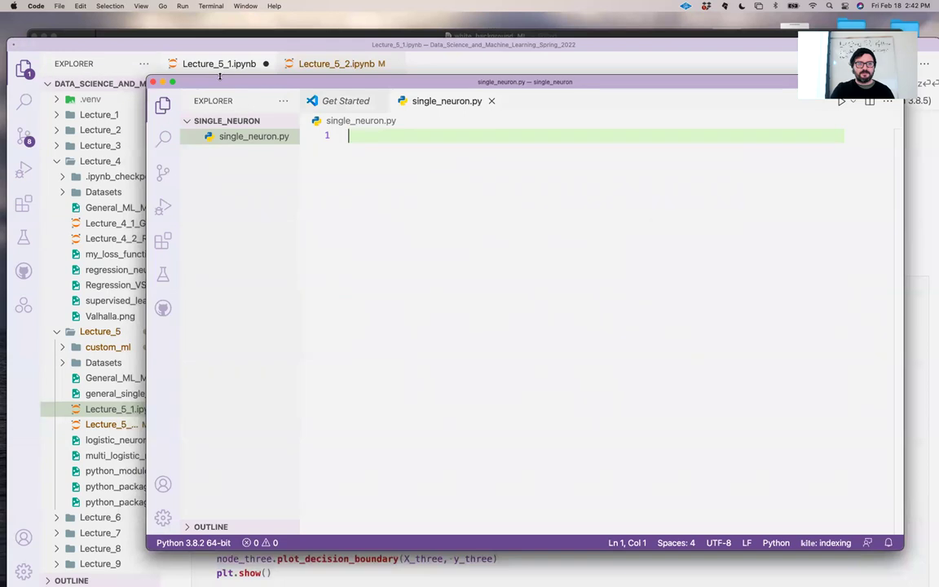
left_click_drag(220, 78, 237, 16)
- Fold and unfold the notebook's SingleNeuron class cell, then copy its entire code
left_click(337, 405)
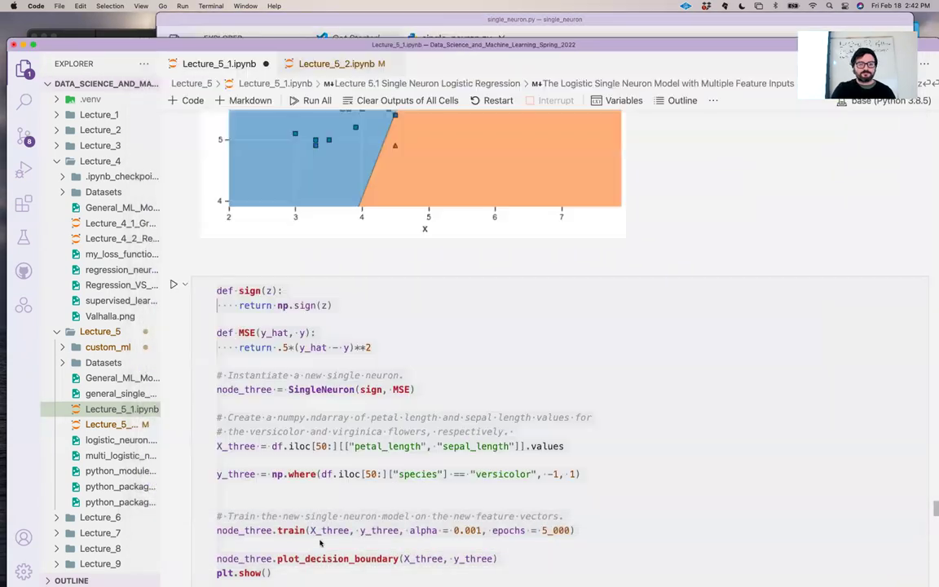
scroll(336, 404, "down", 2)
scroll(337, 404, "up", 5)
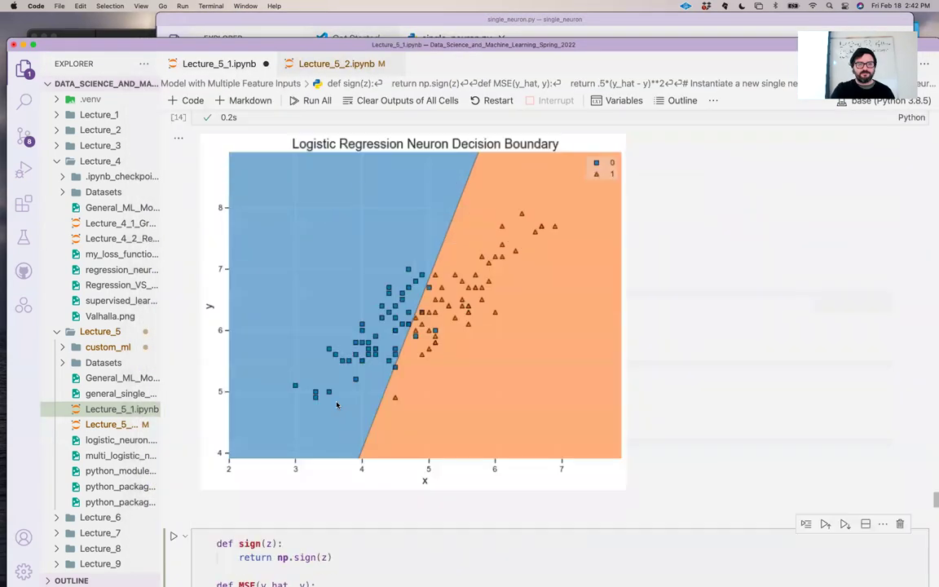
scroll(337, 404, "up", 8)
scroll(337, 404, "up", 8)
scroll(336, 404, "up", 8)
scroll(337, 404, "up", 6)
scroll(337, 404, "up", 8)
scroll(337, 404, "up", 8)
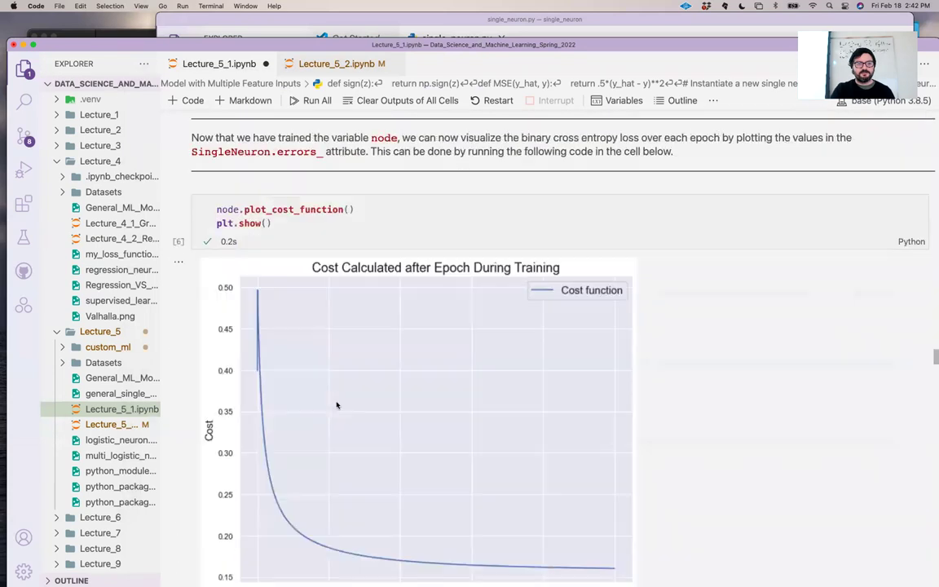
scroll(336, 404, "up", 8)
scroll(337, 404, "up", 8)
scroll(337, 404, "up", 2)
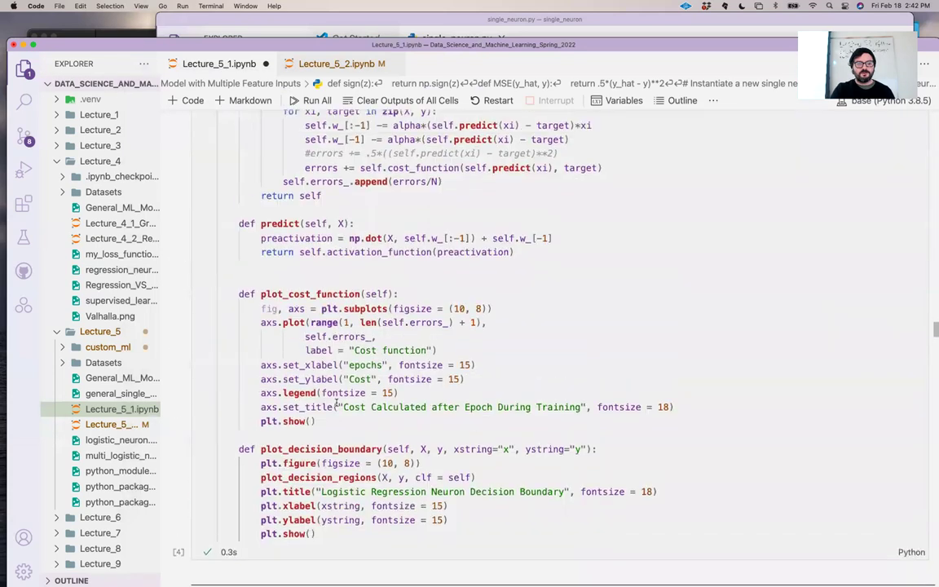
mouse_move(317, 534)
left_mouse_down()
mouse_move(183, 83)
mouse_move(265, 220)
left_mouse_up()
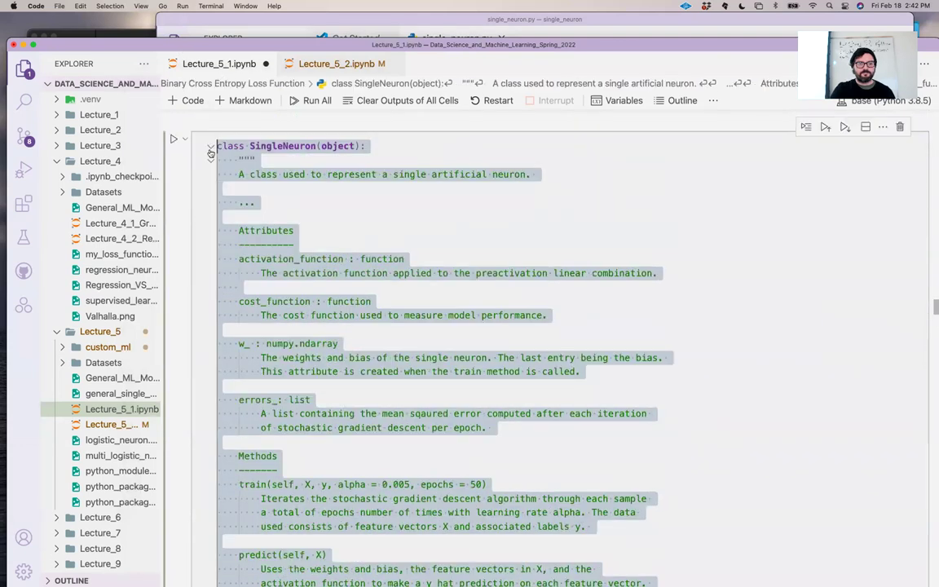
left_click(210, 147)
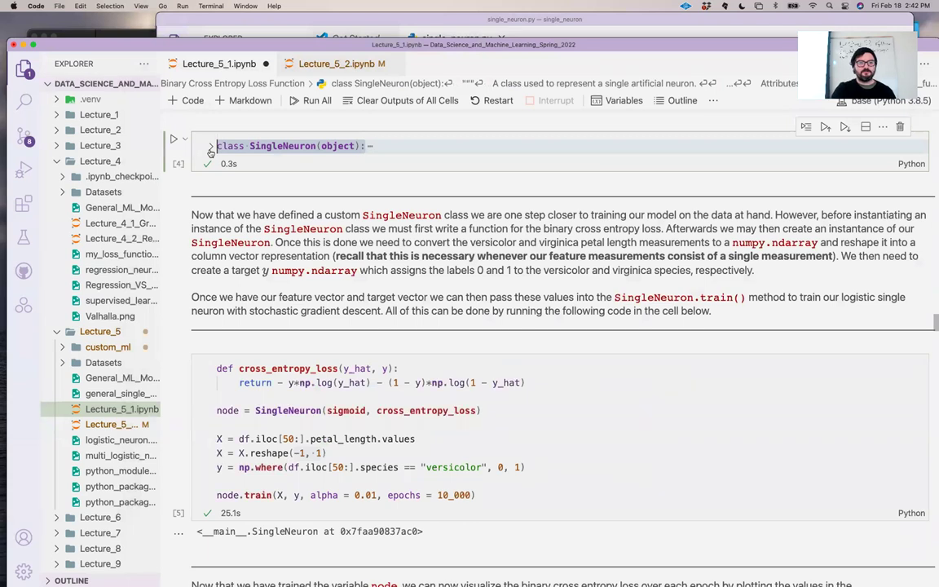
left_click(210, 147)
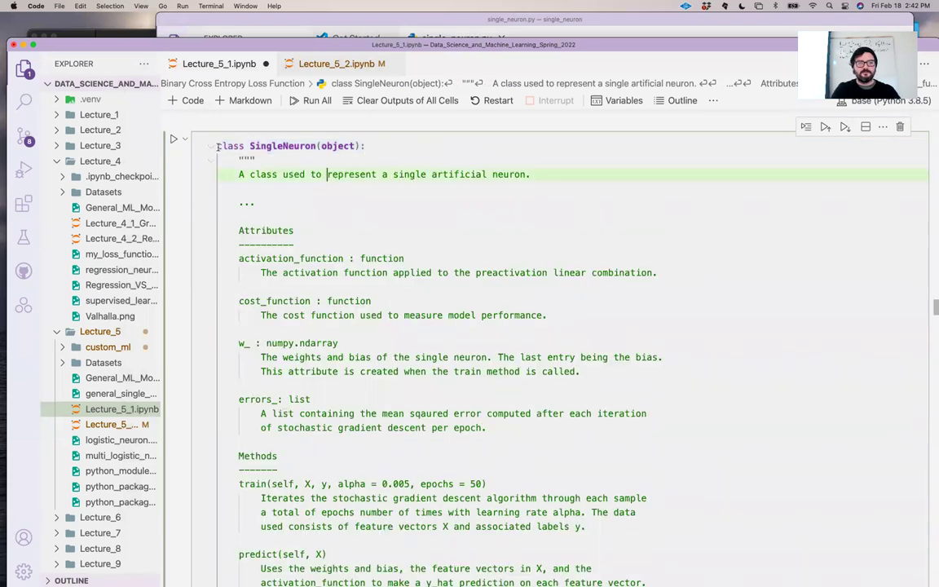
left_click_drag(217, 145, 593, 527)
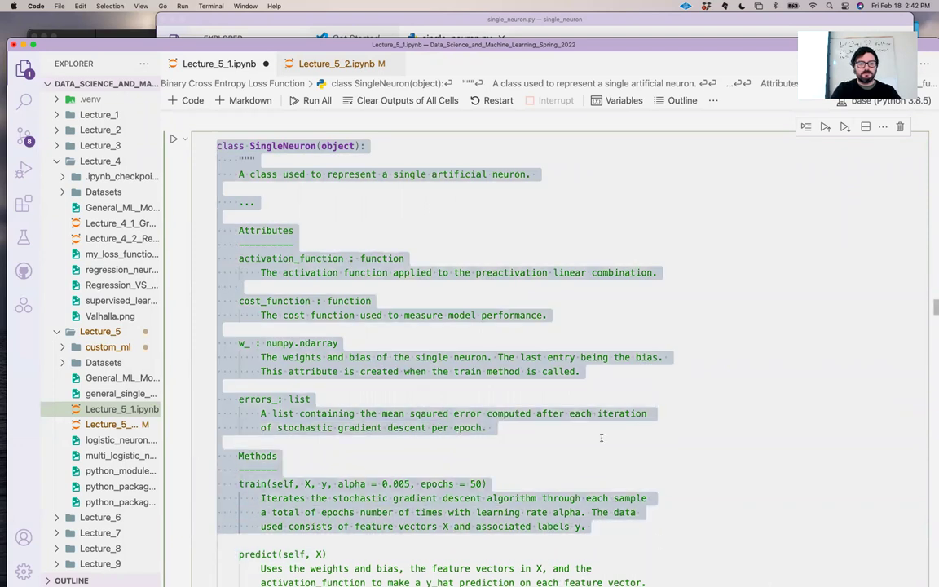
scroll(601, 438, "down", 5)
scroll(601, 438, "down", 10)
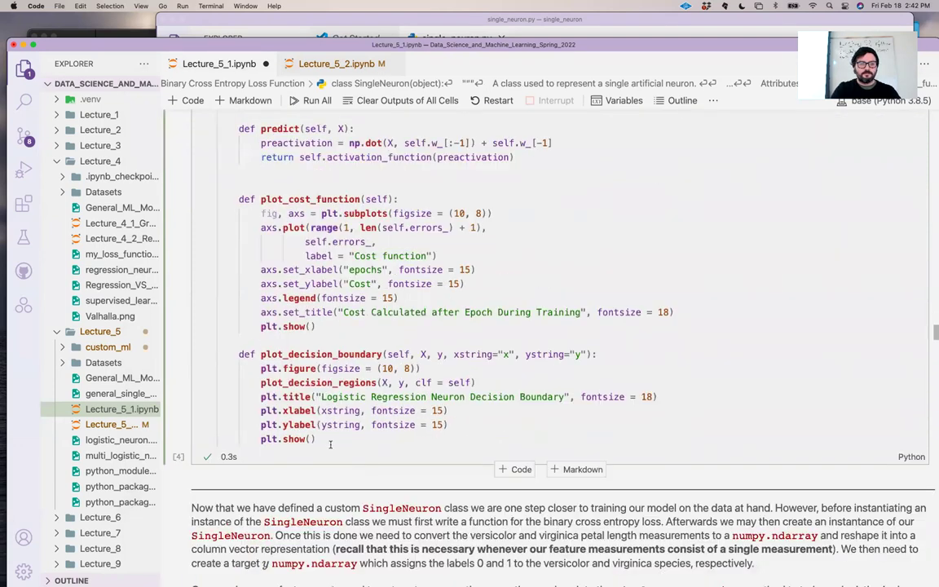
mouse_move(326, 439)
left_mouse_down()
mouse_move(314, 156)
mouse_move(284, 188)
left_mouse_up()
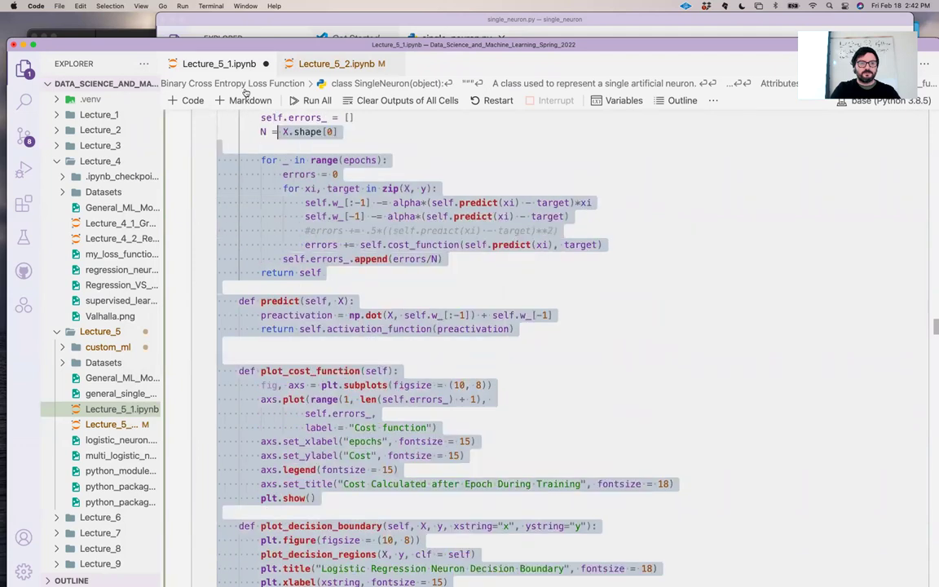
left_click_drag(255, 114, 219, 147)
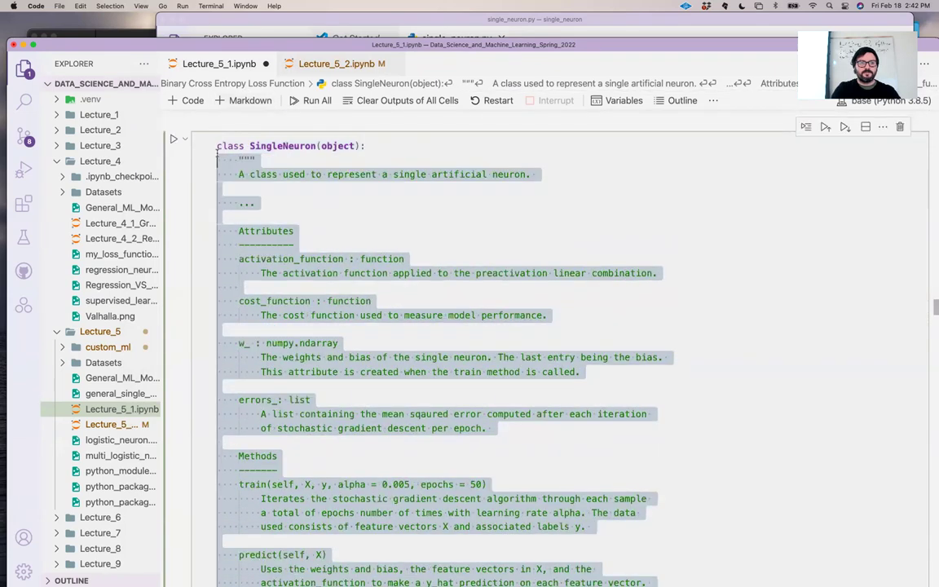
key("super+c")
- Paste the copied SingleNeuron class into single_neuron.py and stretch the window full-screen
left_click(600, 23)
left_click(407, 78)
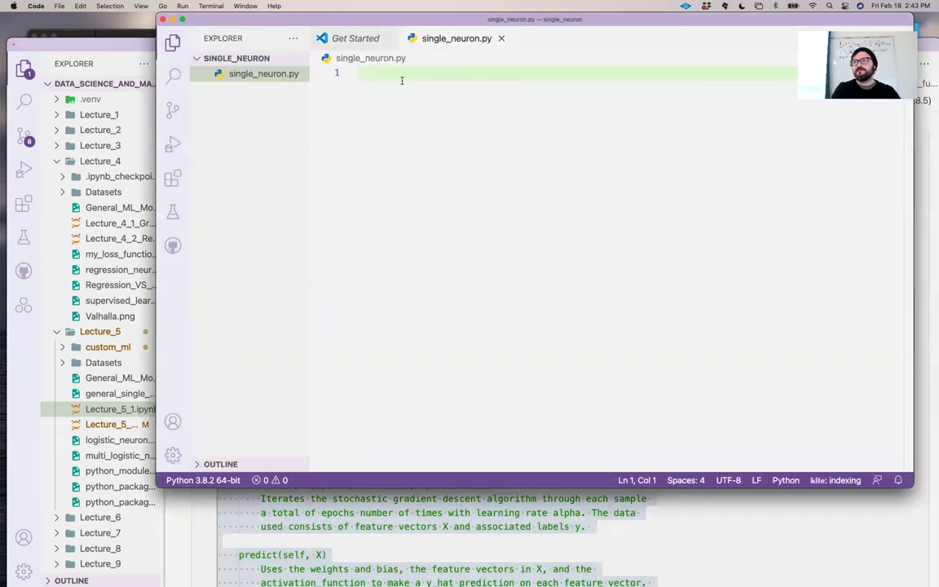
key("Return")
key("Return")
key("Return")
key("Return")
key("super+v")
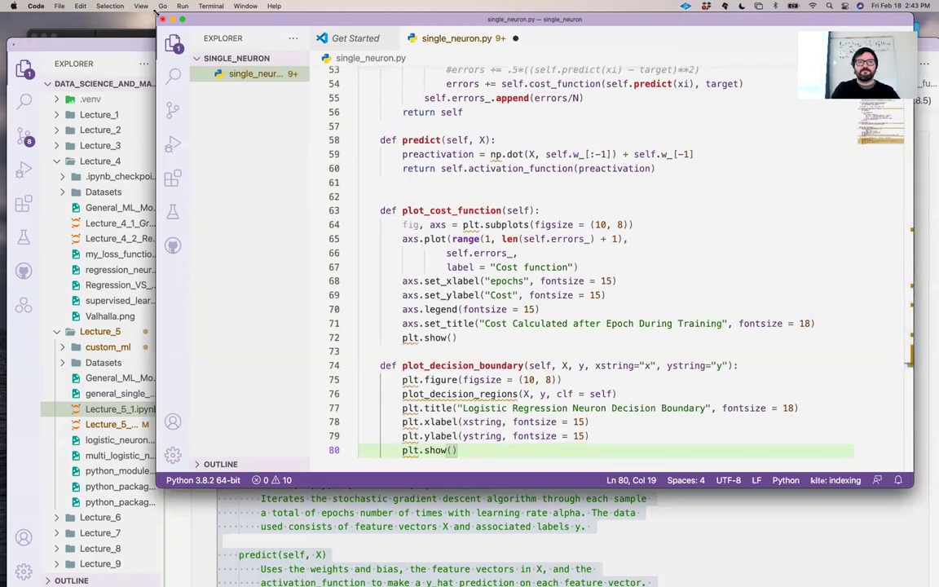
left_click_drag(160, 18, 13, 8)
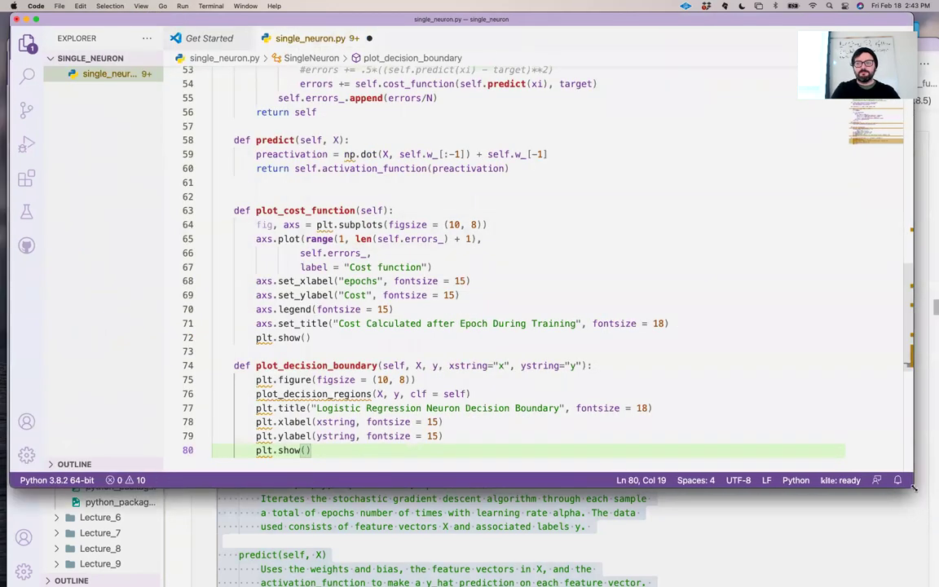
left_click_drag(911, 486, 923, 580)
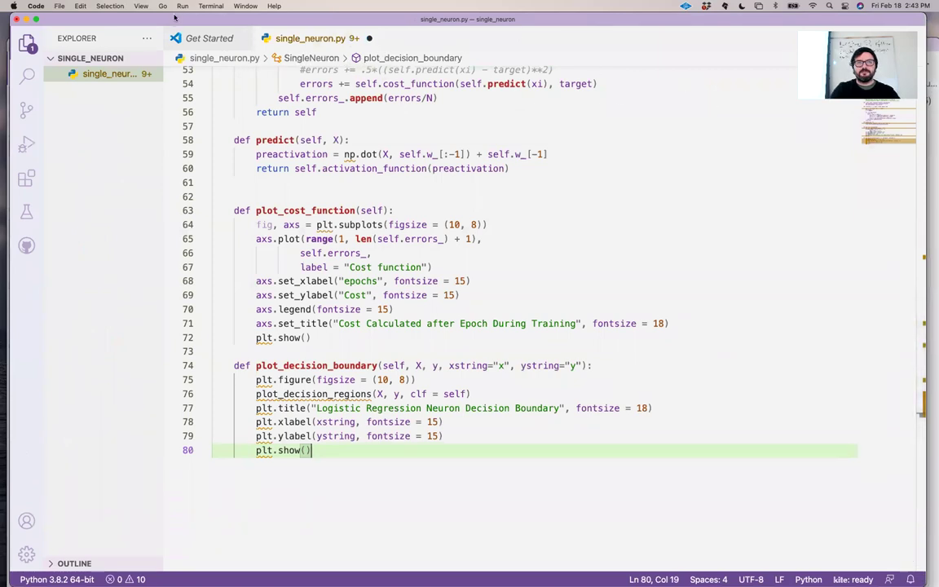
left_click_drag(157, 18, 161, 48)
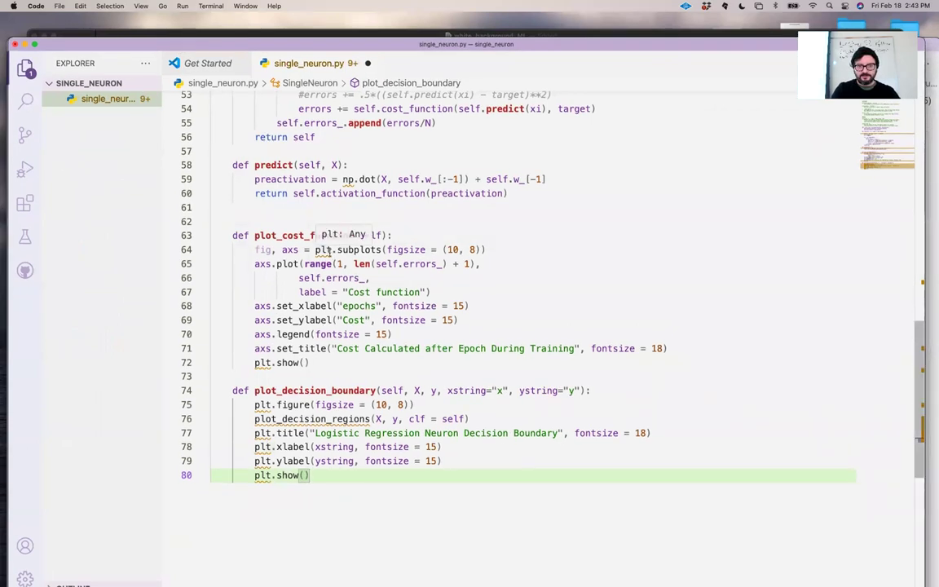
scroll(326, 237, "up", 15)
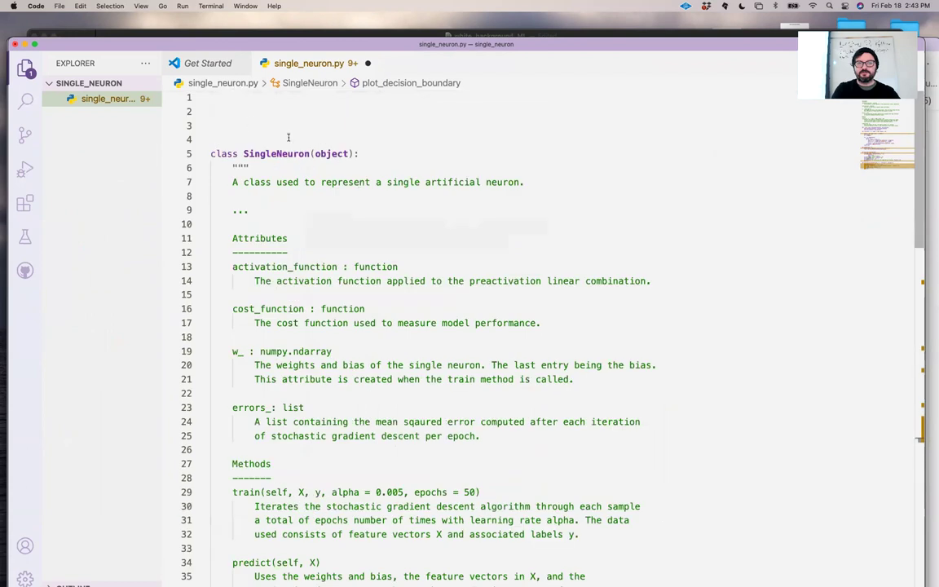
scroll(303, 145, "down", 6)
scroll(303, 145, "down", 3)
scroll(303, 145, "down", 3)
scroll(303, 145, "down", 2)
scroll(303, 145, "down", 2)
scroll(304, 245, "down", 3)
scroll(318, 367, "down", 1)
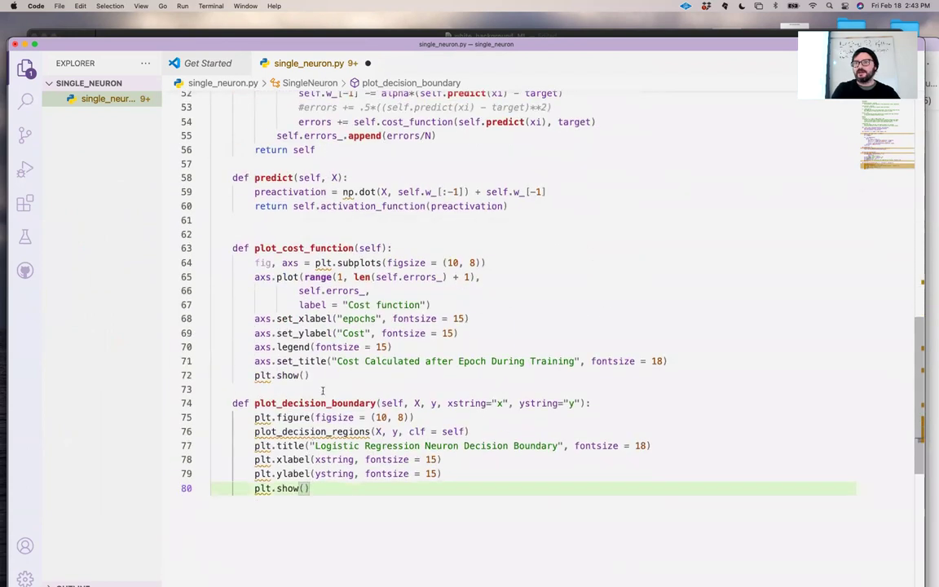
scroll(322, 389, "up", 3)
scroll(286, 326, "up", 4)
scroll(245, 99, "up", 8)
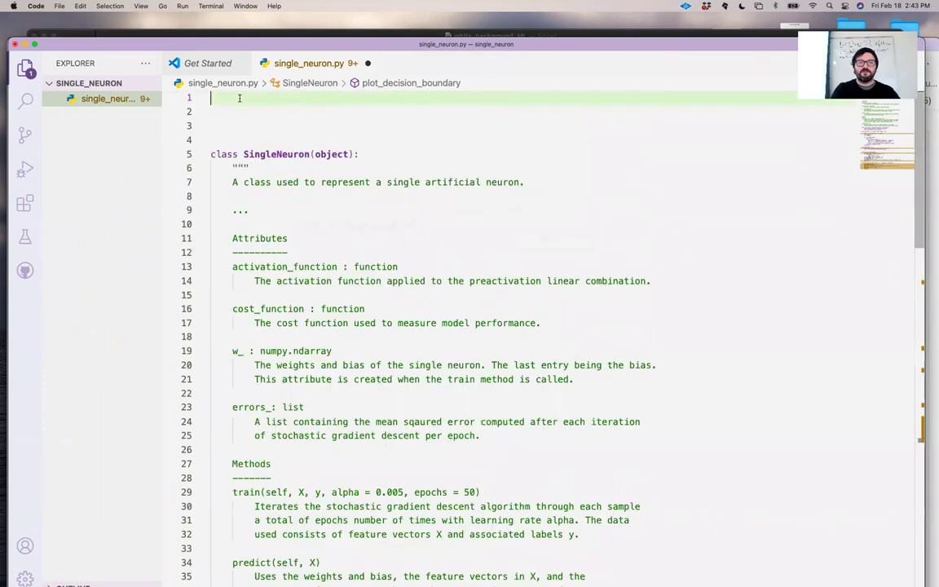
- Import matplotlib.pyplot as plt, numpy and seaborn as sns, then add sns.set_theme()
left_click(240, 98)
type("impo")
key("super+z")
type("import matplo")
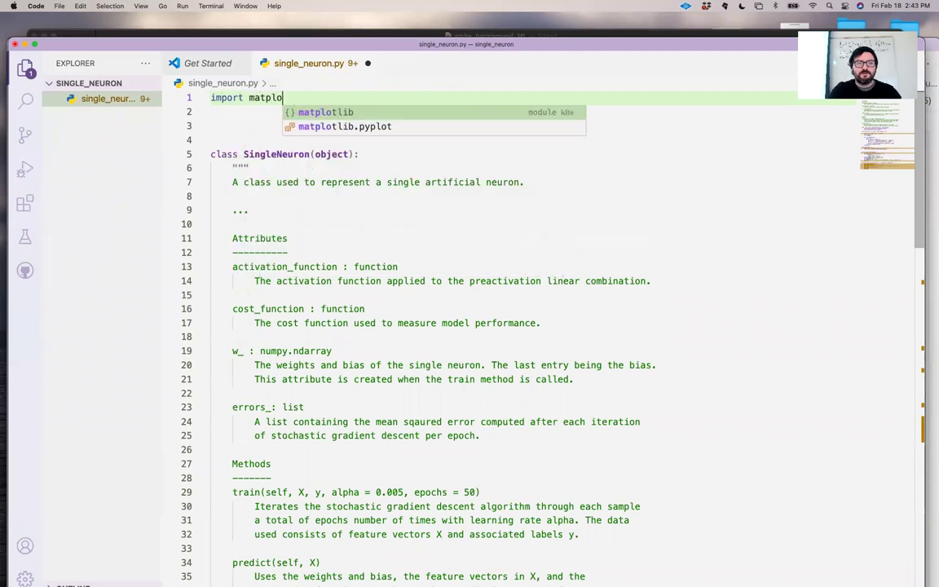
type("tlib.p")
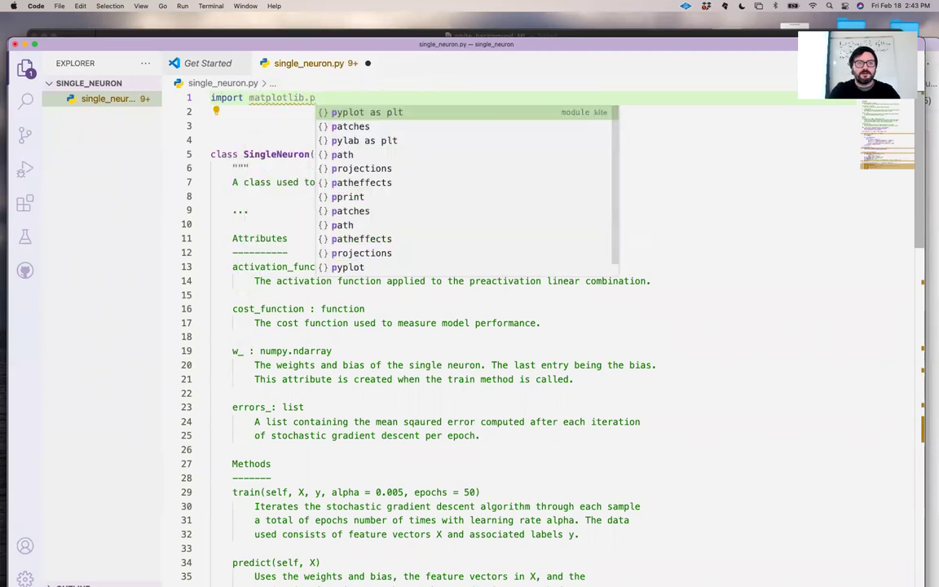
key("Tab")
key("Return")
type("import ")
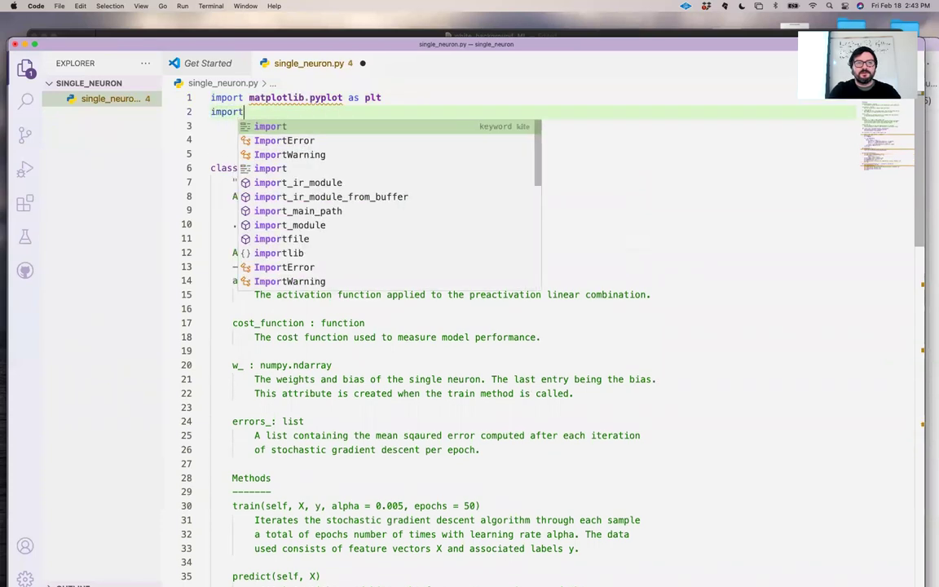
type("numpy as n")
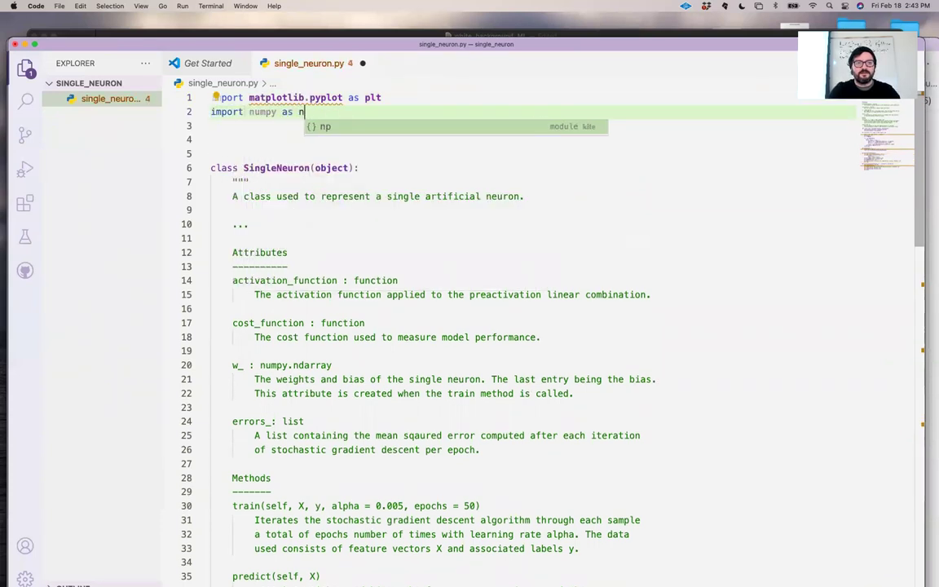
type("p")
key("Return")
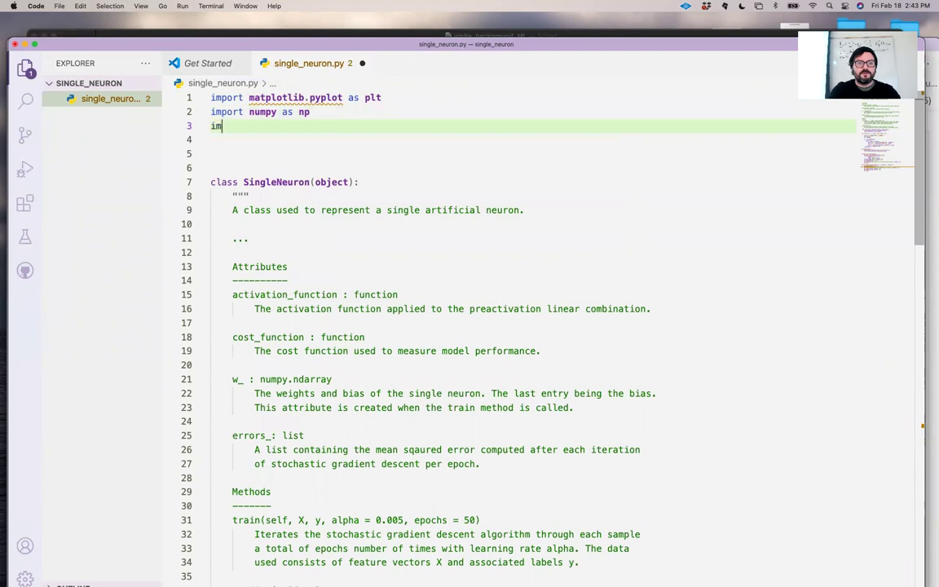
type("import")
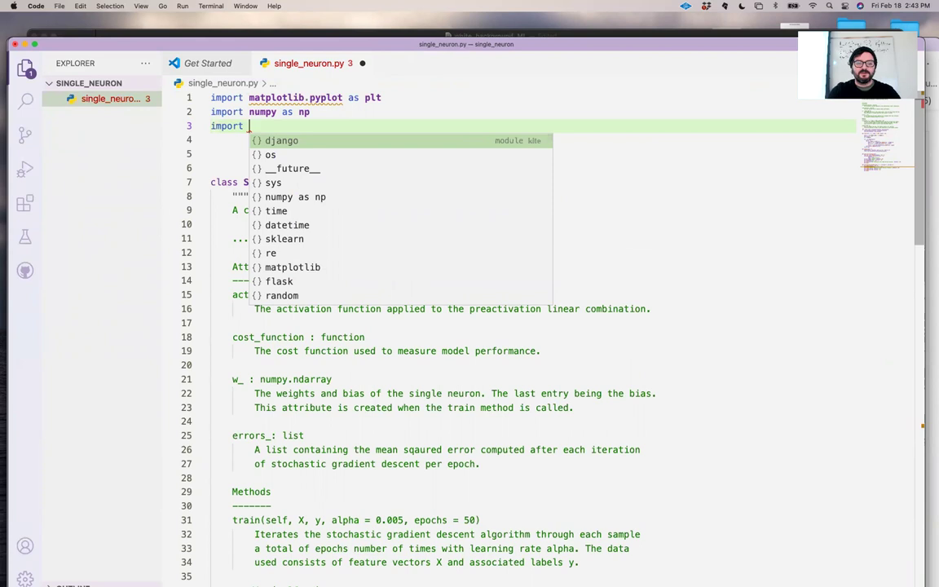
type("seab")
key("Tab")
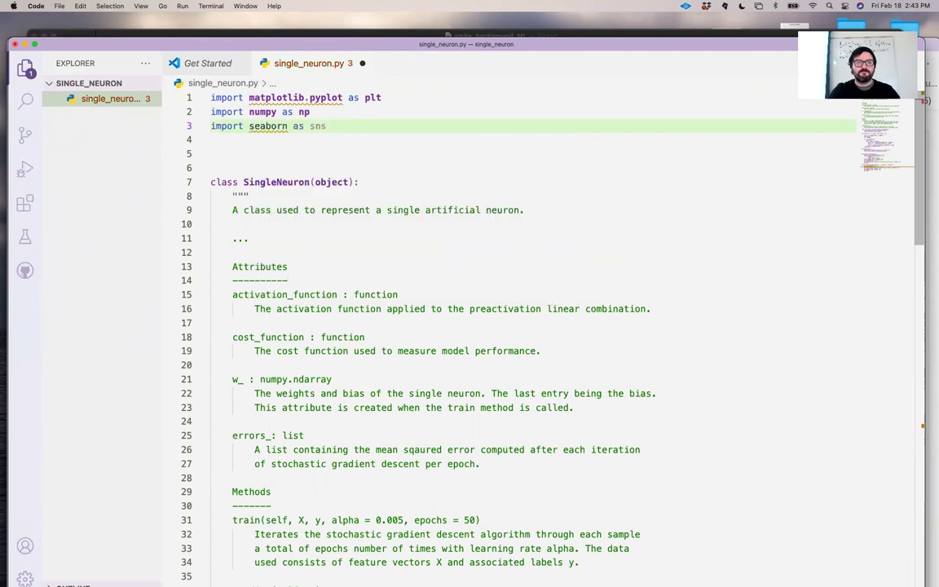
key("Return")
key("Return")
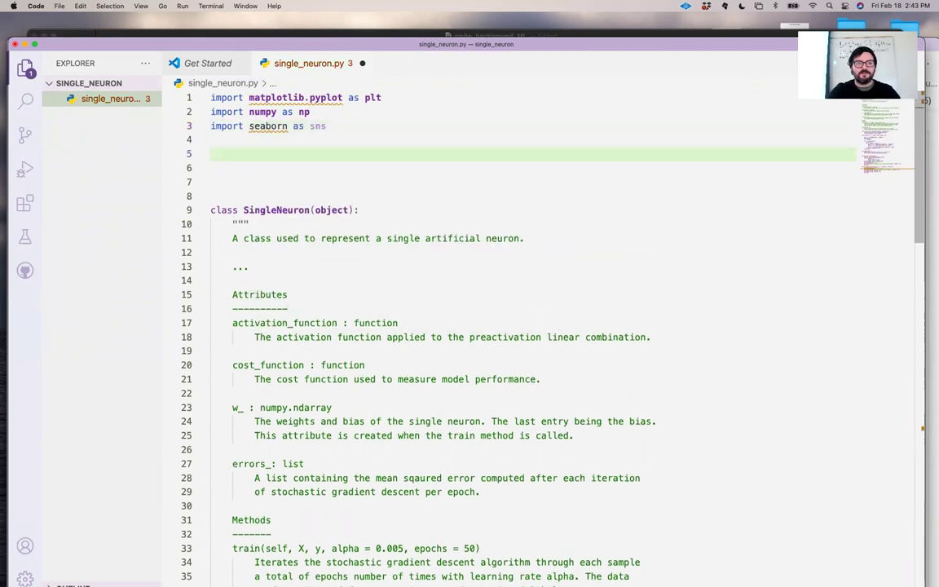
type("sns.set")
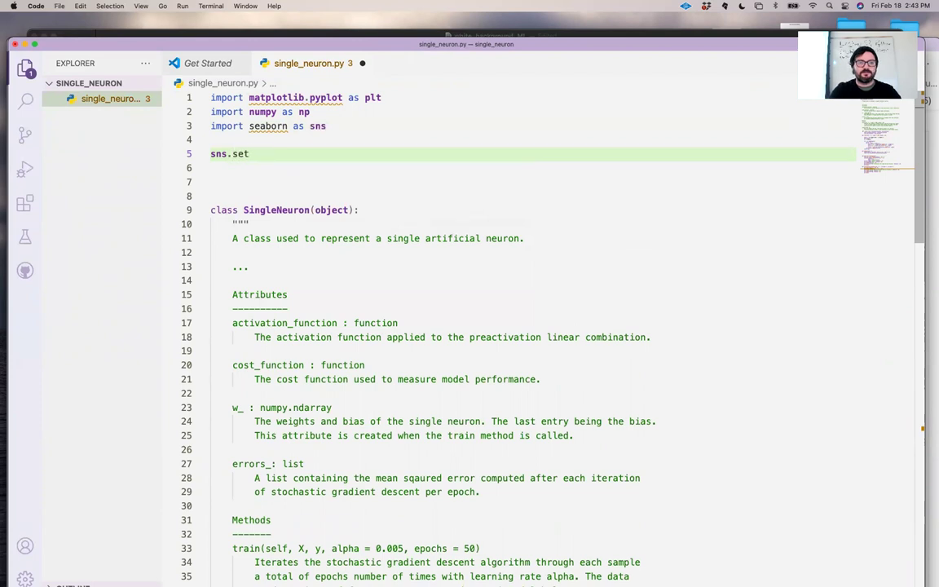
type("_theme()")
key("Down")
key("Down")
scroll(359, 349, "down", 10)
scroll(360, 349, "down", 5)
scroll(359, 348, "down", 15)
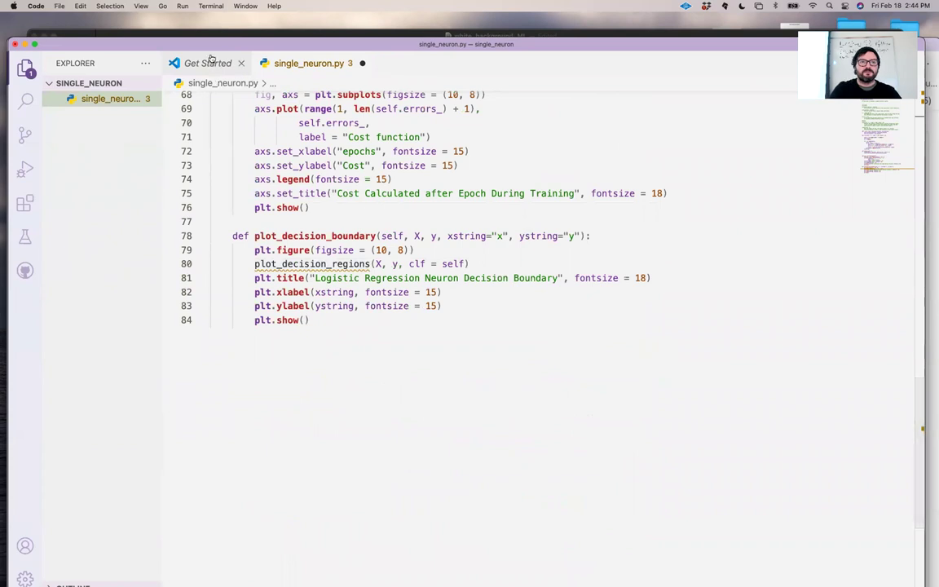
- Select the mlxtend plot_decision_regions import line in the Lecture_5_1 notebook
left_click_drag(214, 45, 244, 39)
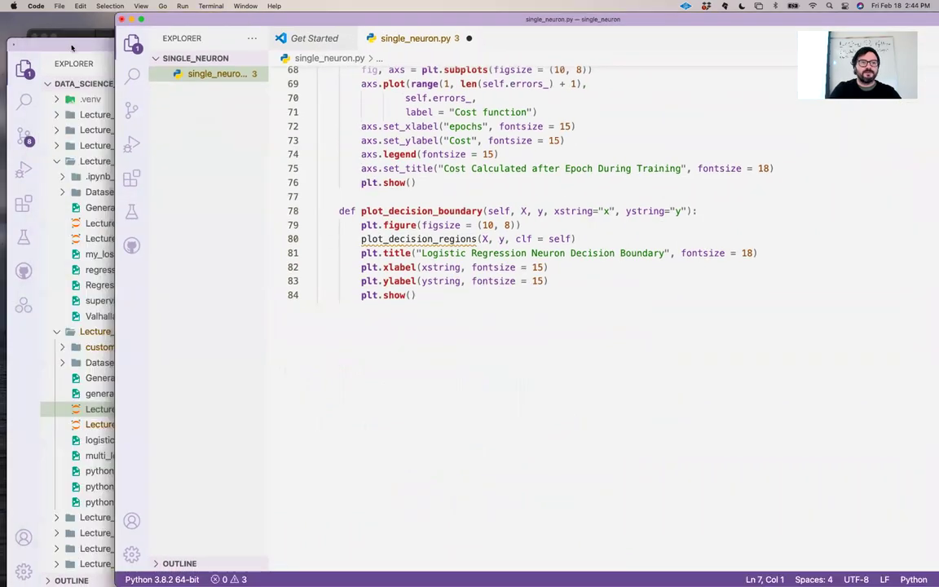
left_click(73, 37)
scroll(383, 245, "up", 15)
scroll(383, 246, "up", 10)
scroll(408, 244, "down", 3)
scroll(448, 244, "down", 5)
left_click_drag(492, 226, 163, 225)
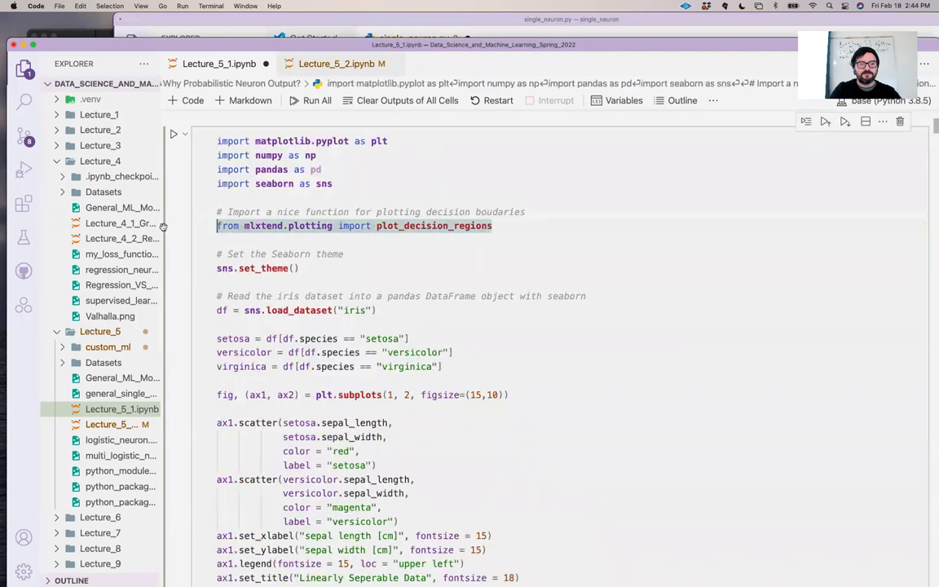
- Paste the mlxtend import on a new line below the seaborn import
left_click(218, 25)
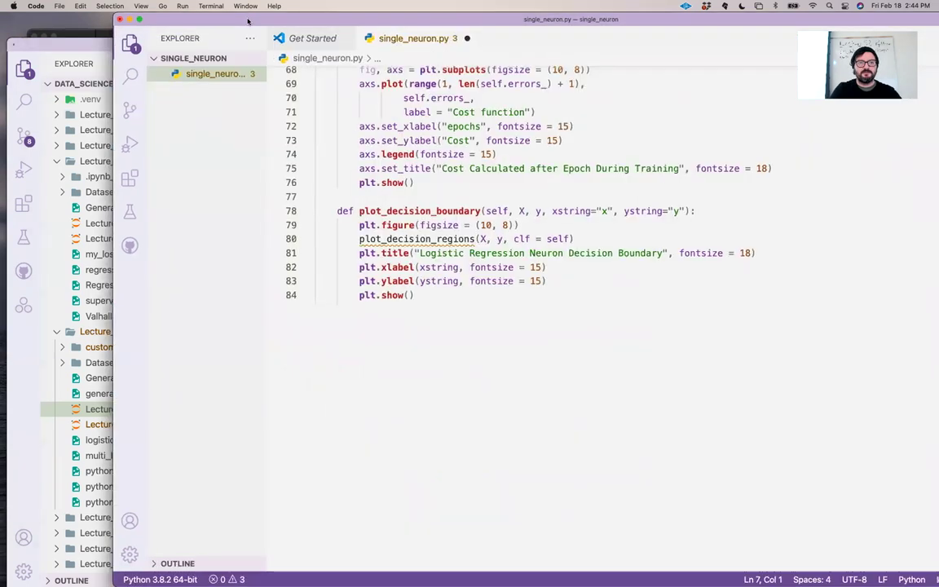
left_click_drag(218, 24, 184, 22)
scroll(383, 245, "up", 10)
scroll(392, 104, "up", 8)
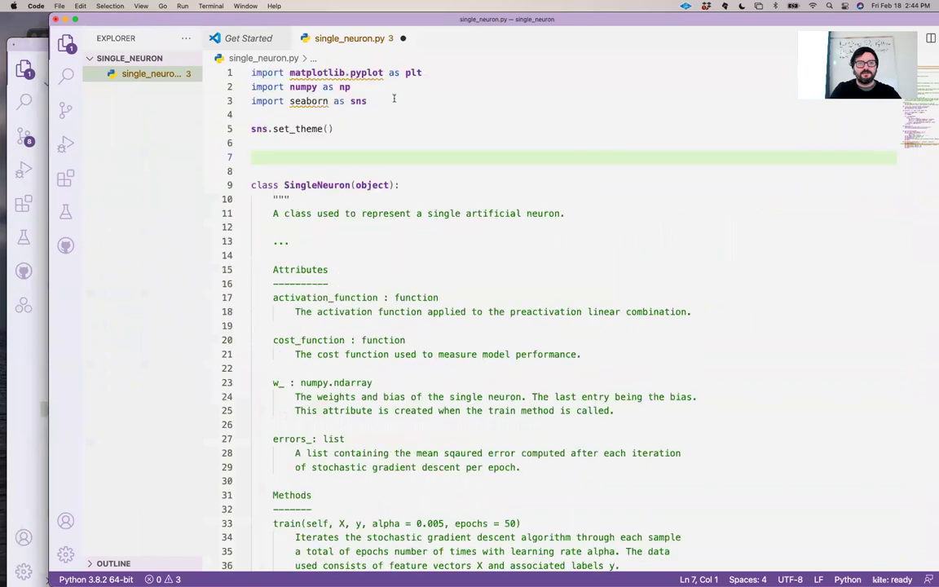
left_click(389, 107)
key("Return")
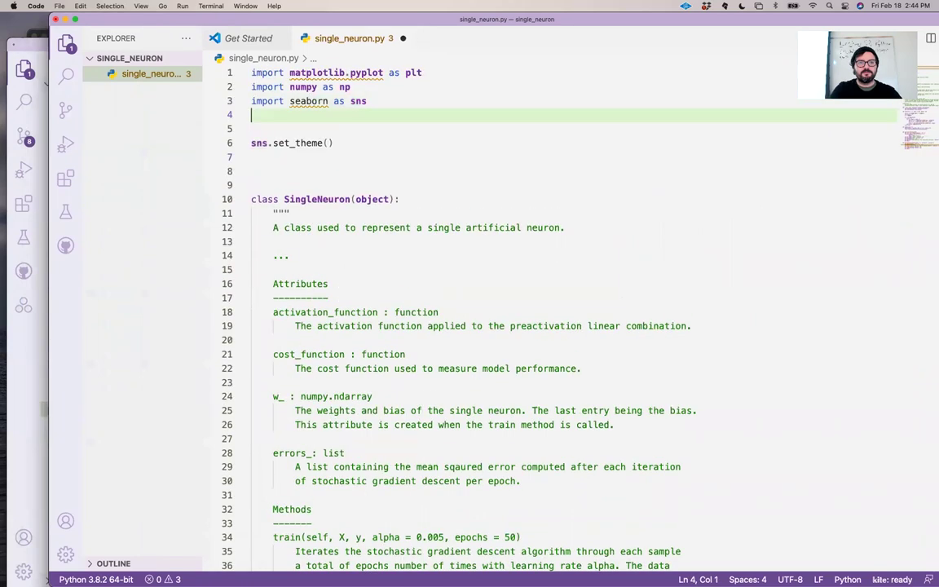
type("from mlxtend.plotting import plot_decision_regions")
key("Return")
left_click(359, 153)
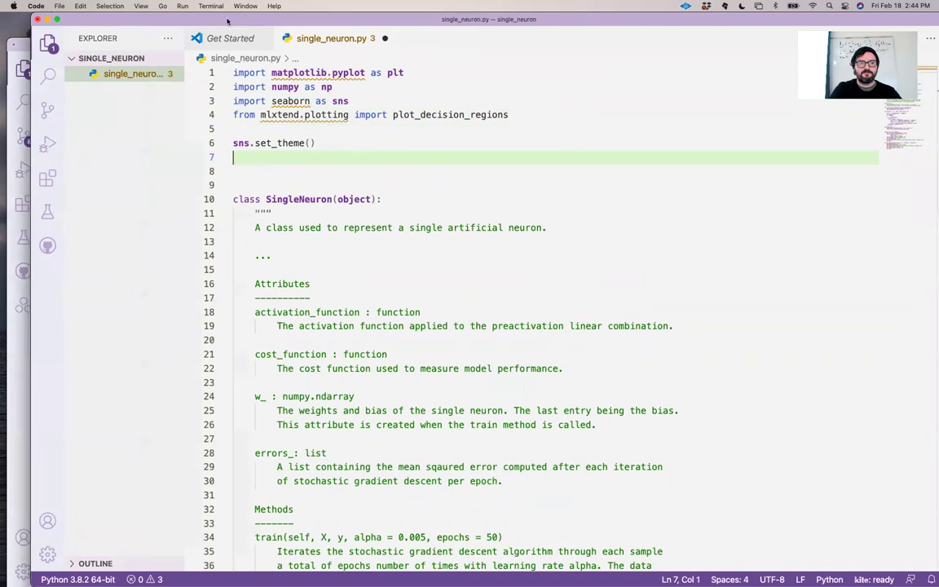
scroll(276, 120, "down", 5)
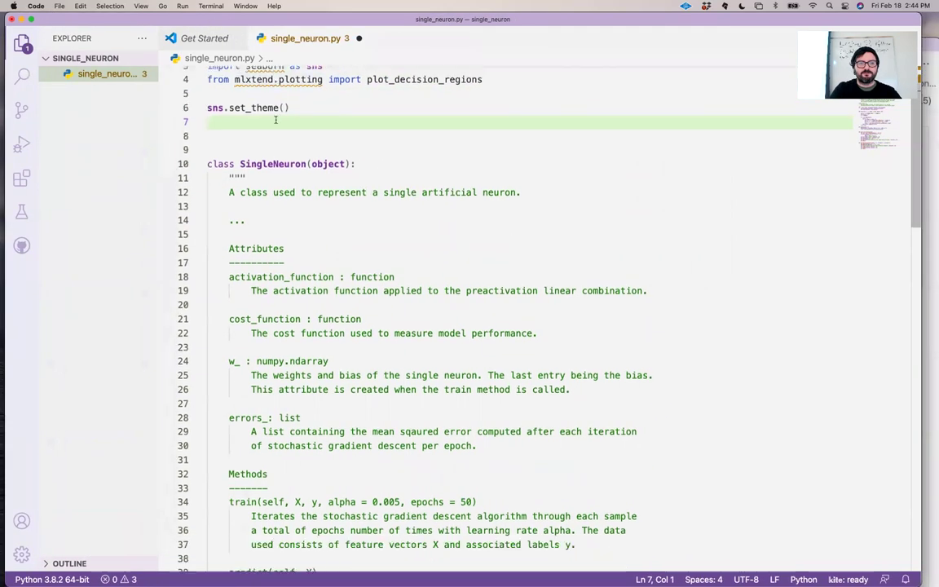
scroll(276, 119, "down", 5)
scroll(275, 119, "down", 10)
scroll(276, 120, "down", 5)
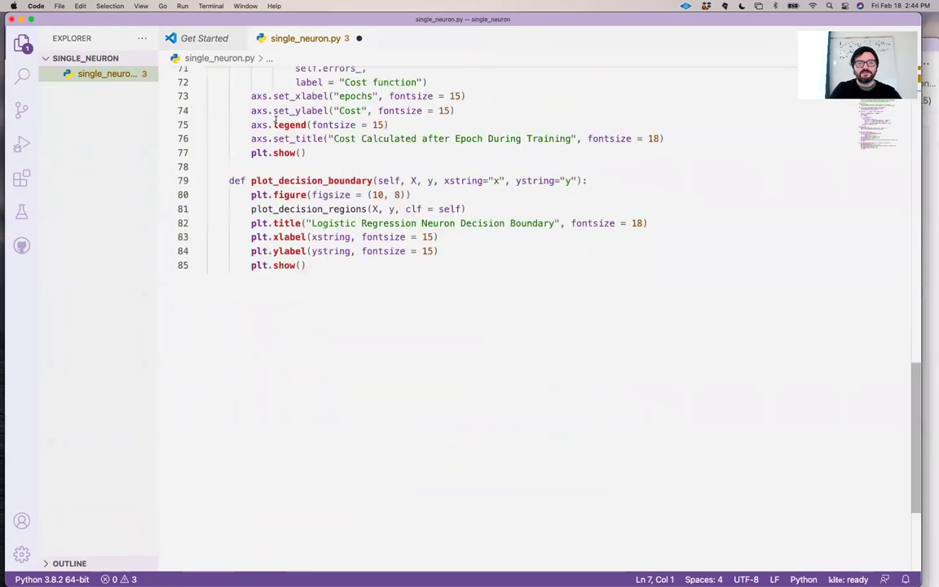
- Run single_neuron.py and highlight the terminal's 'no module named matplotlib' error
left_click(329, 265)
key("Return")
key("Return")
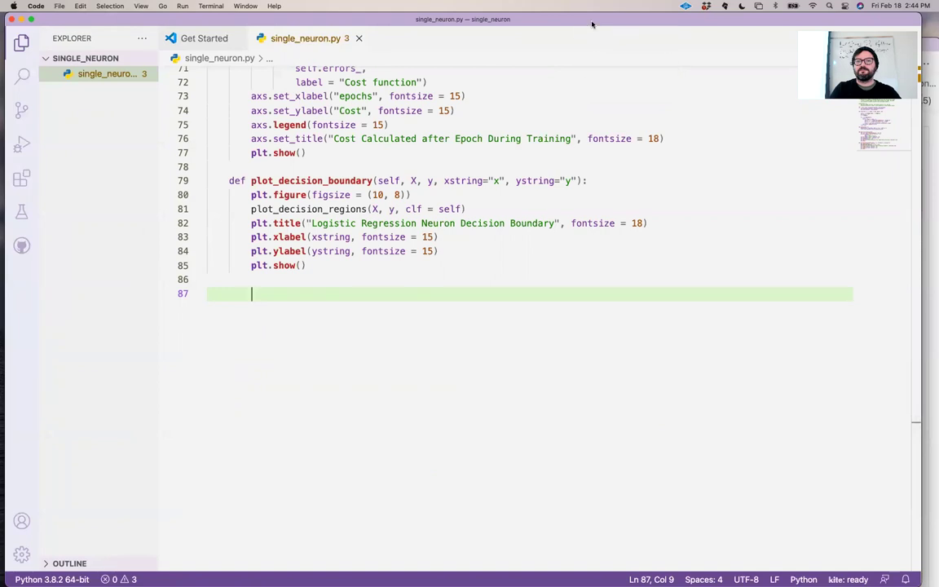
left_click_drag(592, 25, 582, 146)
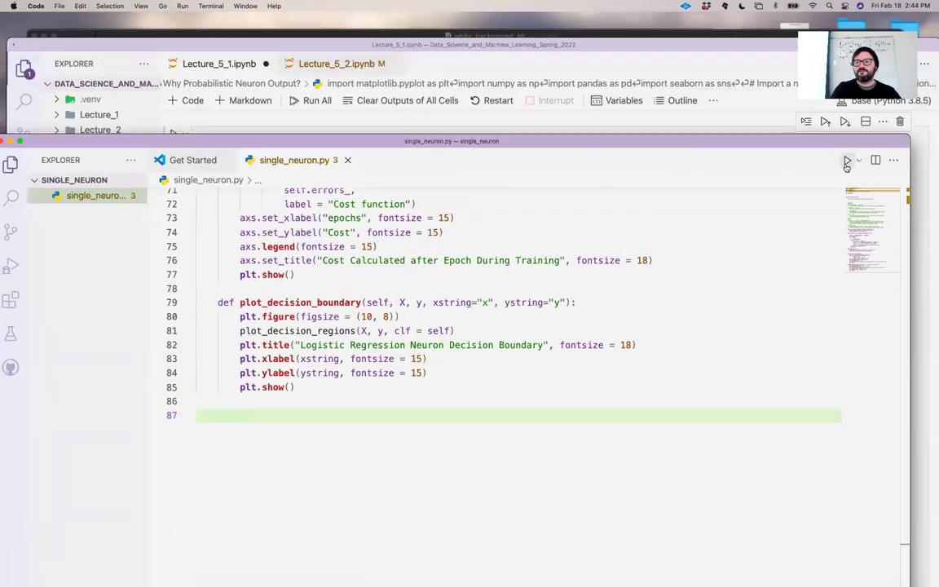
left_click(846, 159)
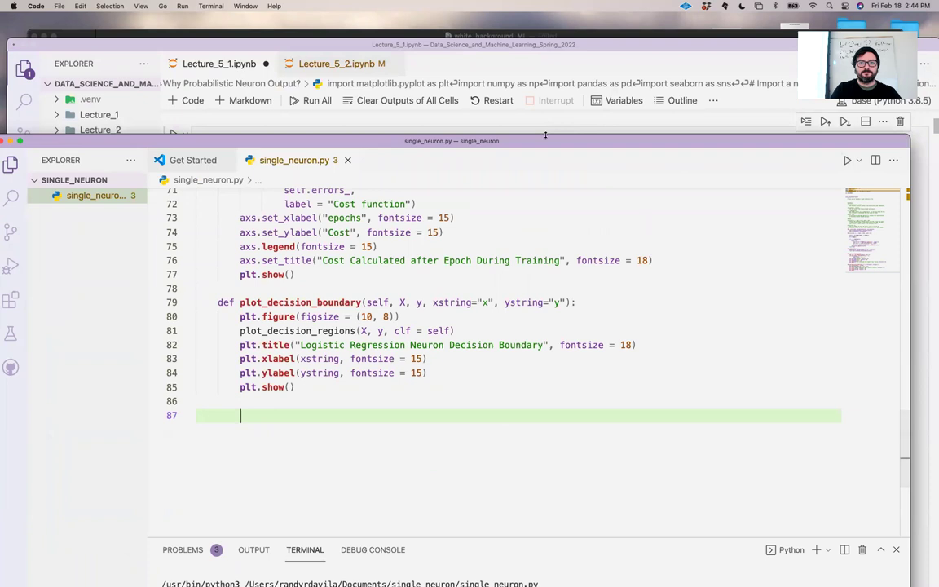
left_click_drag(546, 140, 545, 43)
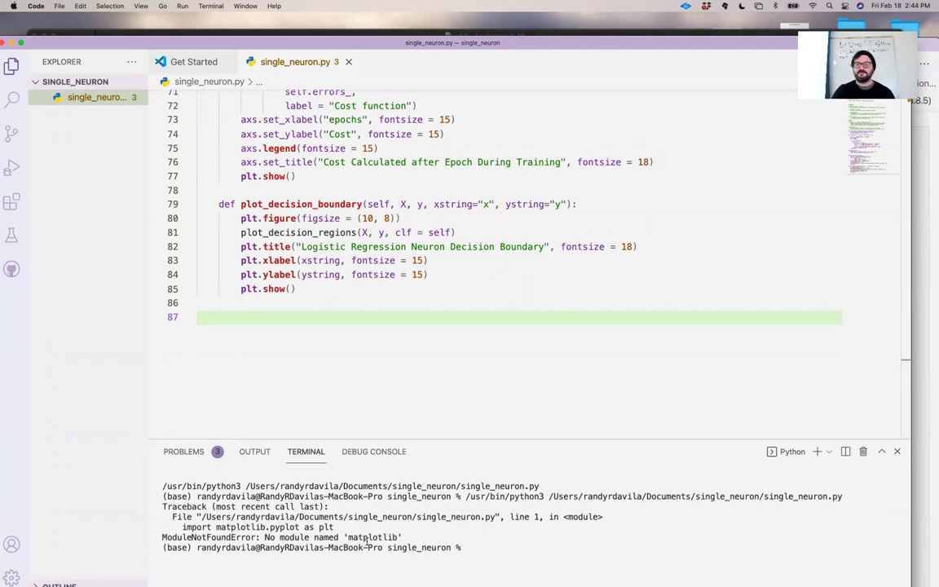
left_click_drag(402, 537, 180, 527)
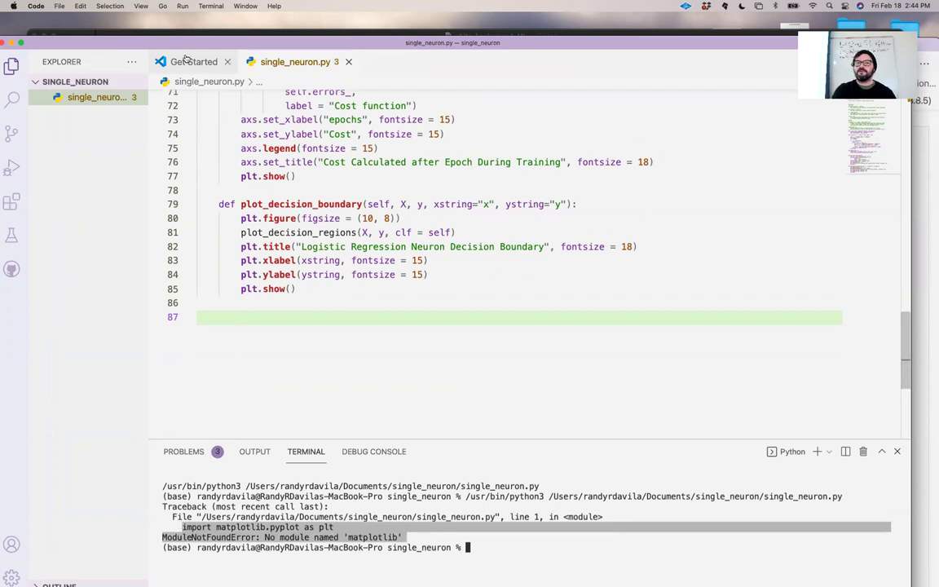
left_click_drag(204, 36, 211, 23)
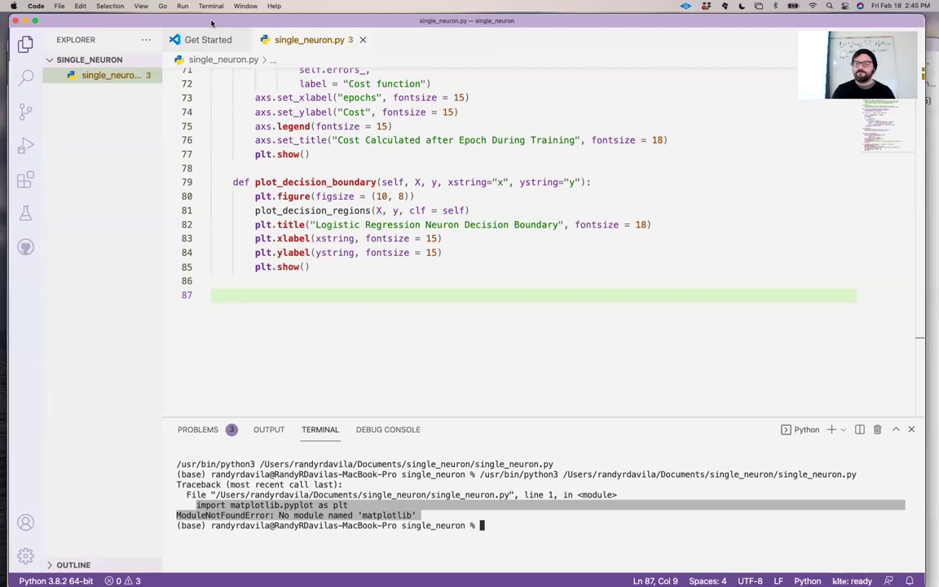
- Switch to the Python 3.8.5 ('base': conda) interpreter and rerun single_neuron.py
left_click(72, 580)
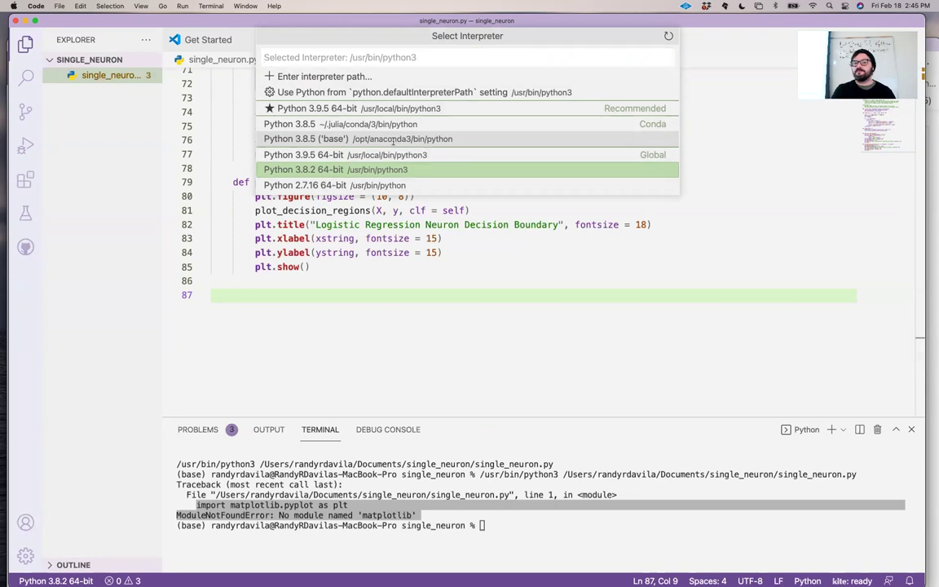
left_click(394, 140)
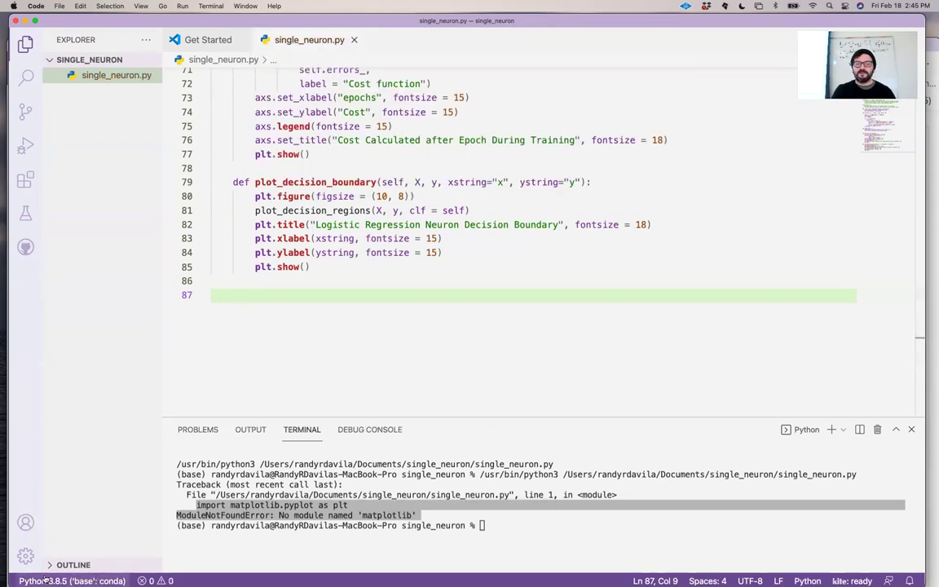
scroll(485, 343, "up", 4)
scroll(484, 342, "up", 15)
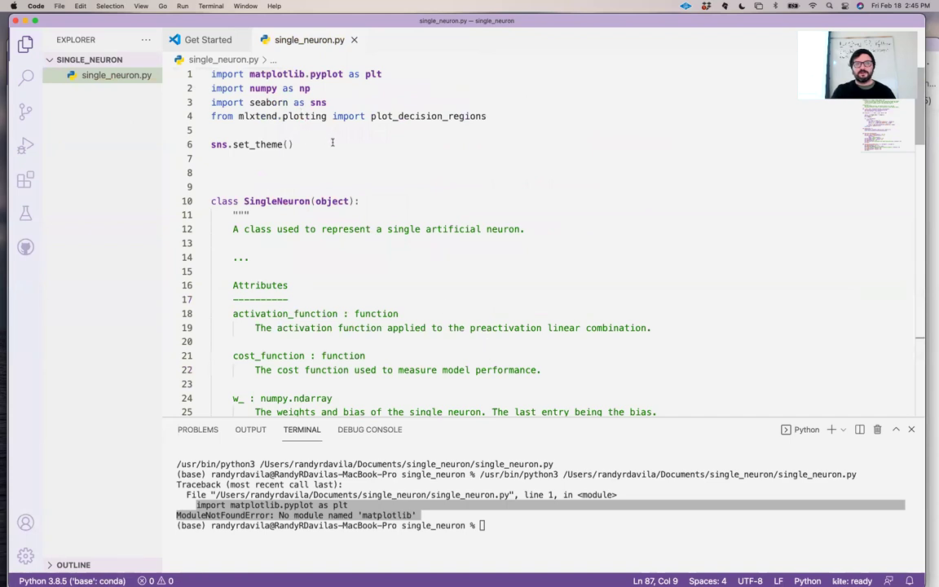
double_click(269, 102)
scroll(390, 208, "down", 5)
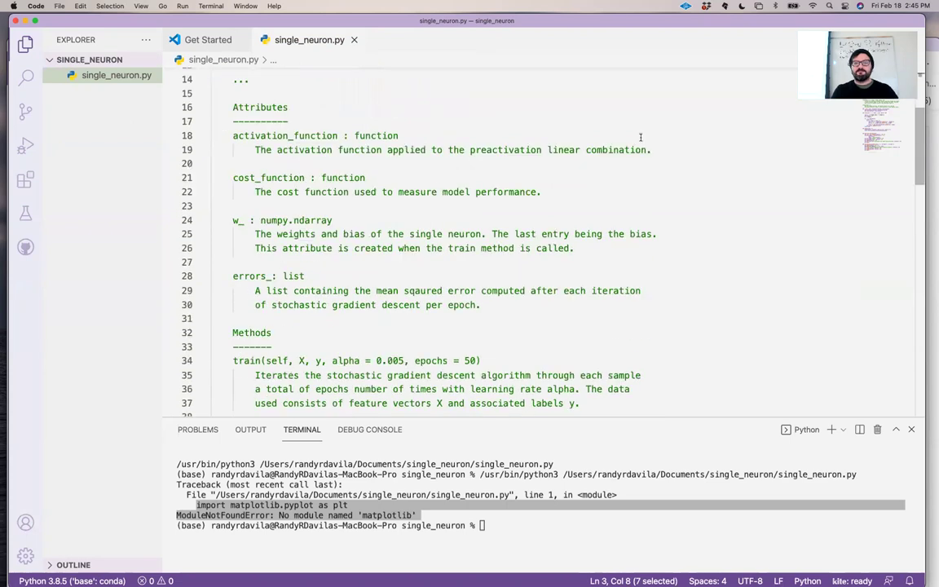
scroll(389, 208, "down", 5)
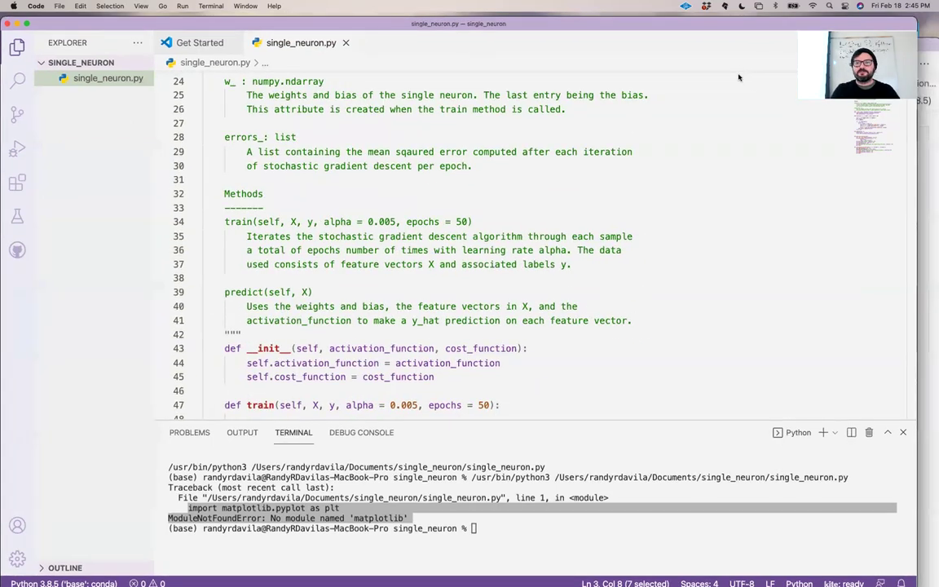
mouse_move(768, 27)
left_mouse_down()
mouse_move(741, 143)
mouse_move(714, 49)
mouse_move(714, 6)
left_mouse_up()
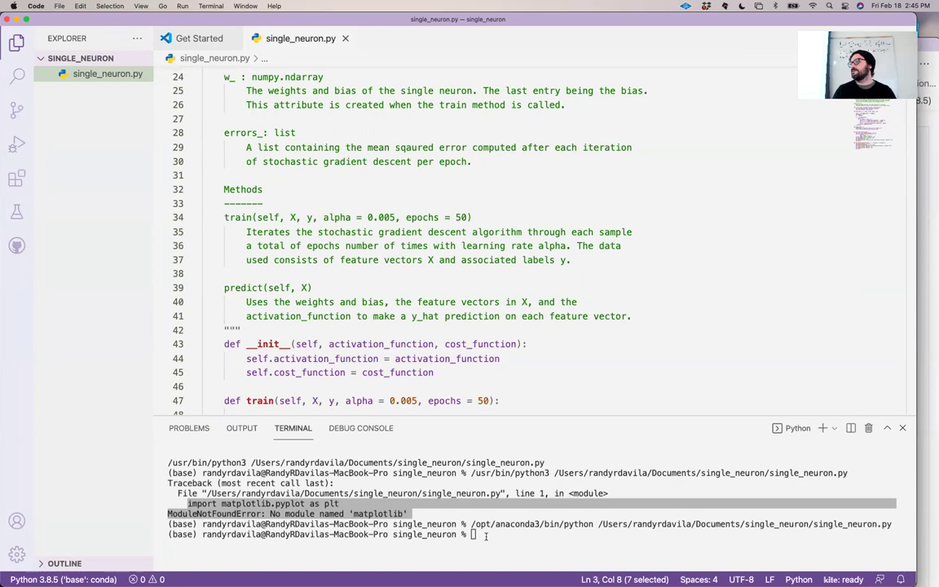
left_click(486, 536)
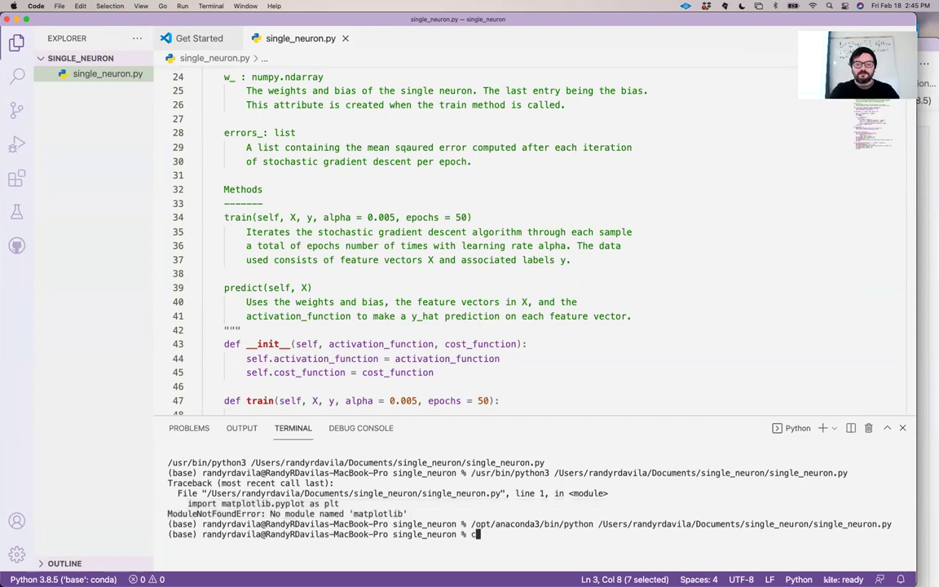
type("clear")
key("Return")
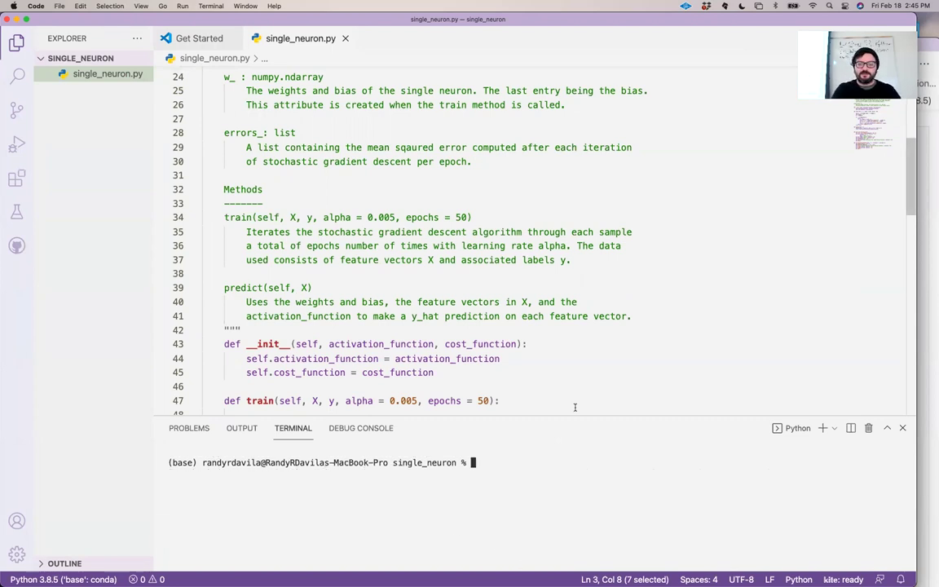
left_click_drag(570, 414, 573, 408)
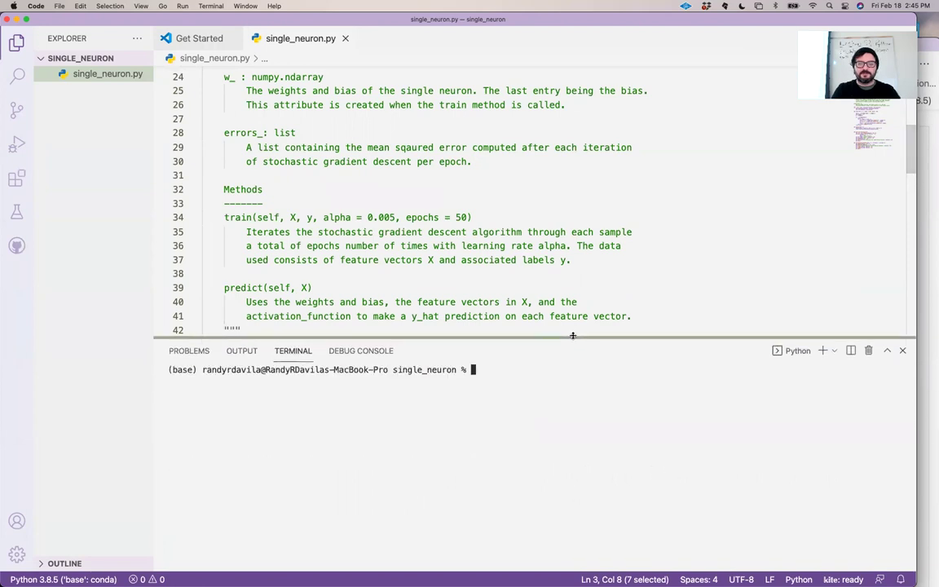
scroll(469, 263, "up", 3)
scroll(469, 263, "up", 5)
scroll(469, 263, "down", 6)
scroll(469, 263, "down", 10)
scroll(419, 245, "down", 5)
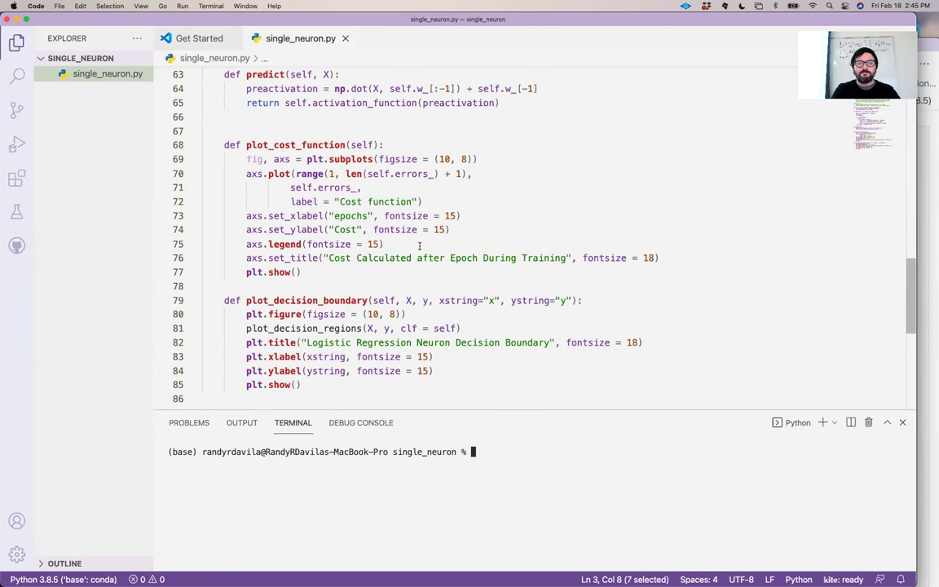
scroll(419, 245, "down", 1)
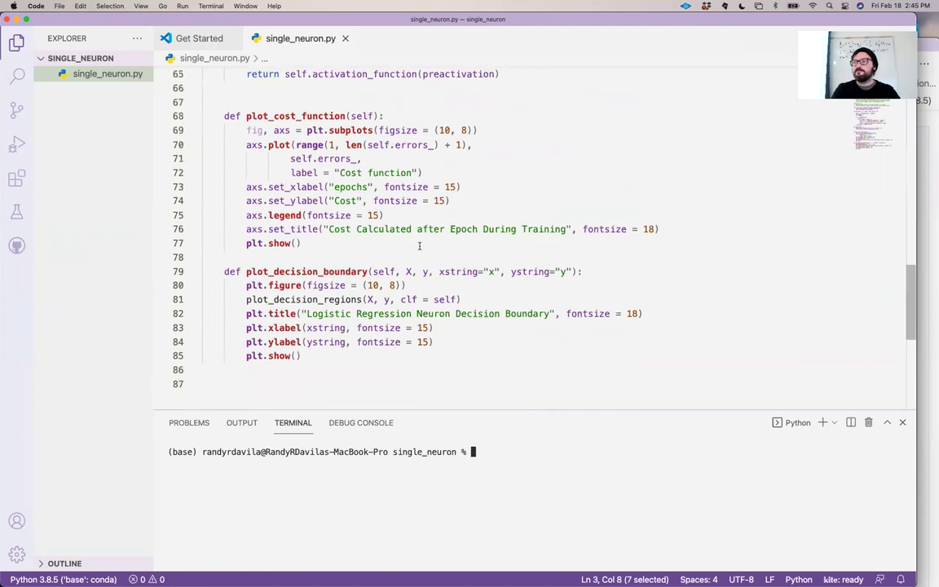
scroll(419, 245, "up", 4)
scroll(419, 244, "up", 15)
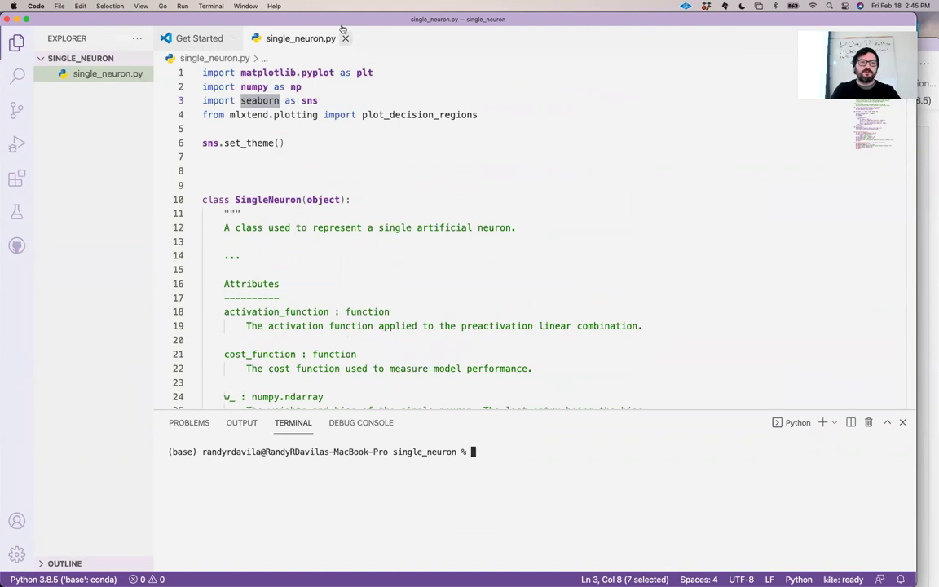
scroll(334, 271, "down", 6)
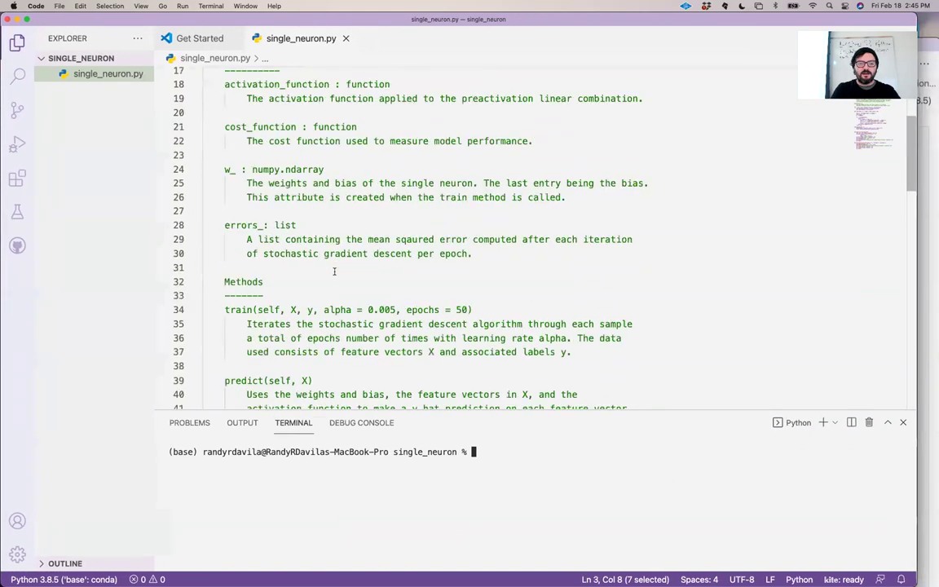
scroll(334, 272, "down", 10)
scroll(334, 272, "up", 12)
scroll(334, 271, "up", 3)
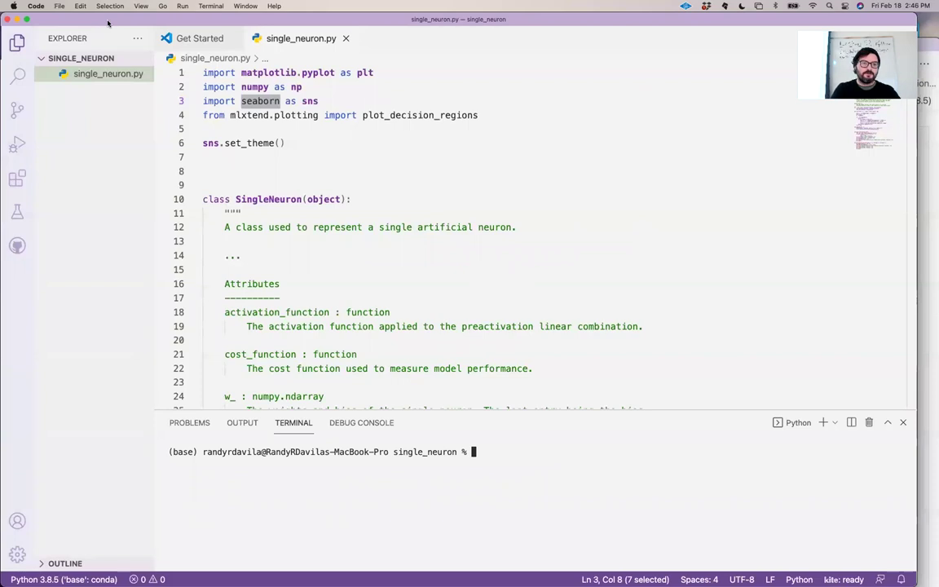
- Add a functions.py file beside single_neuron.py and start a new line in it
left_click(94, 58)
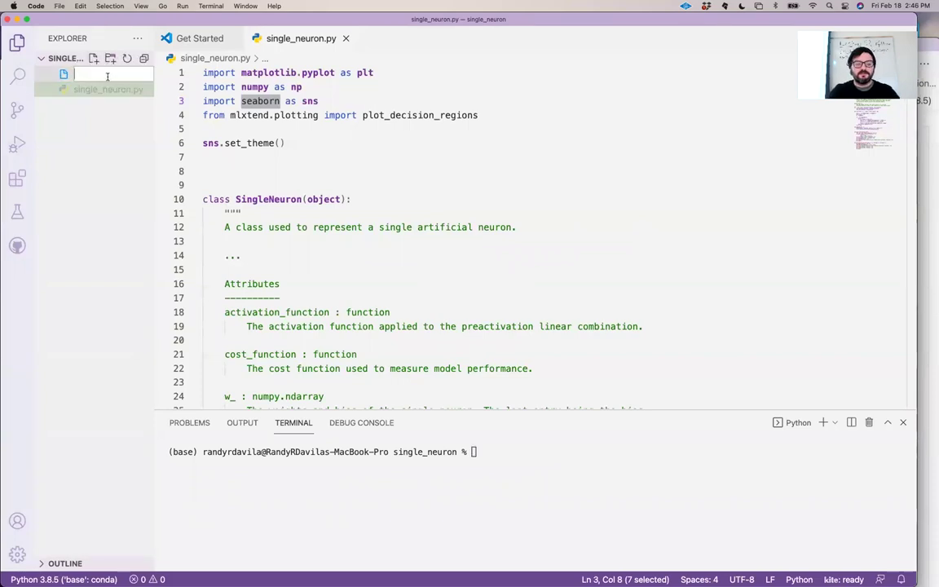
type("function")
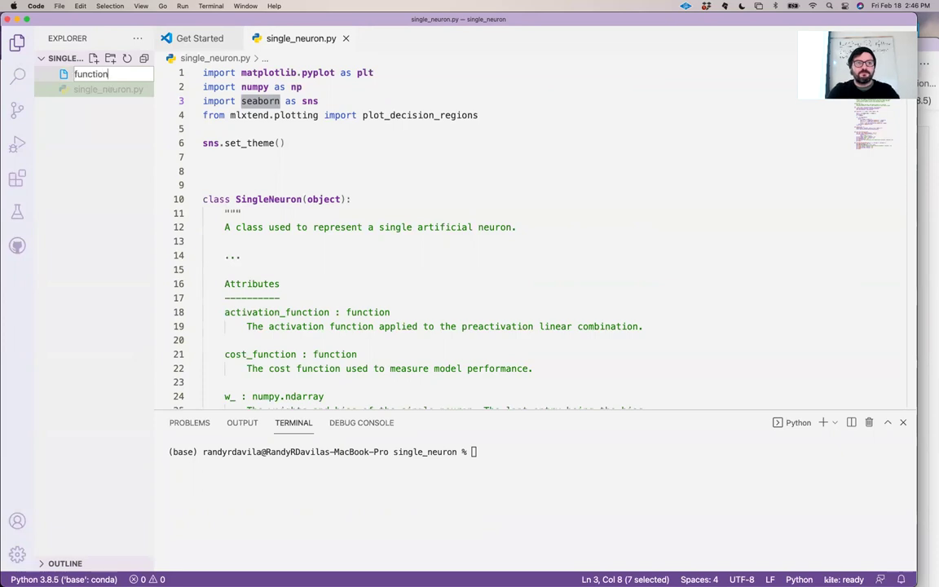
type("s.py")
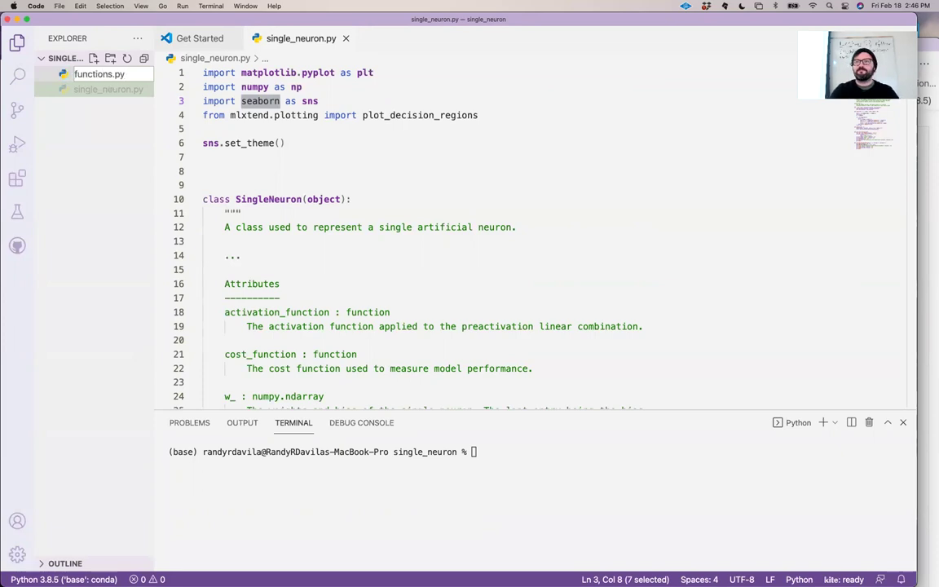
key("Return")
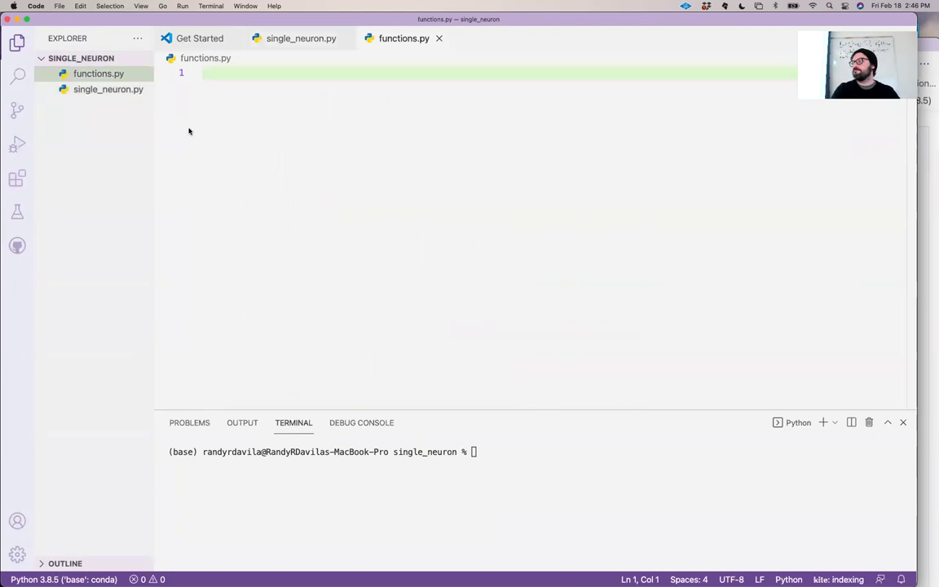
key("Return")
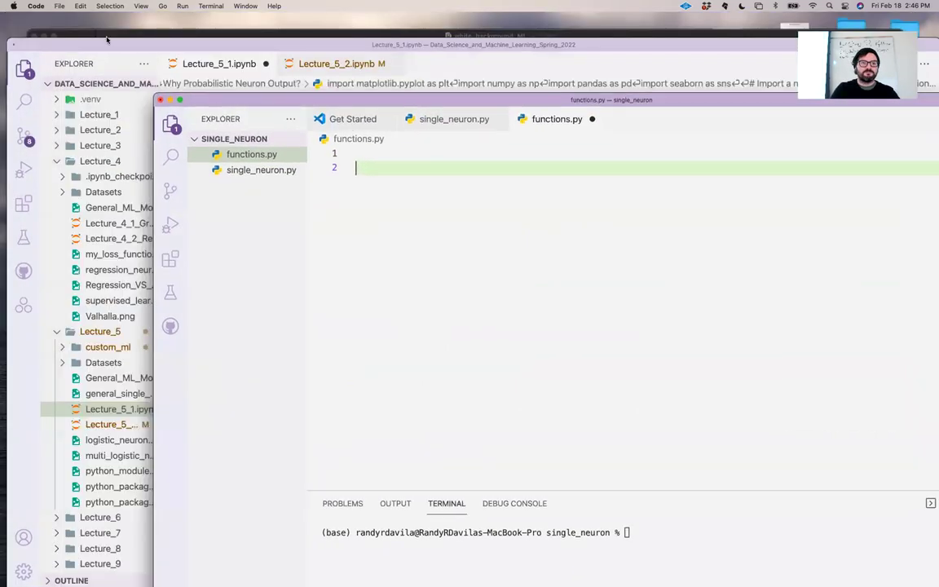
- Copy the sigmoid function from Lecture_5_1.ipynb into functions.py
left_click(105, 38)
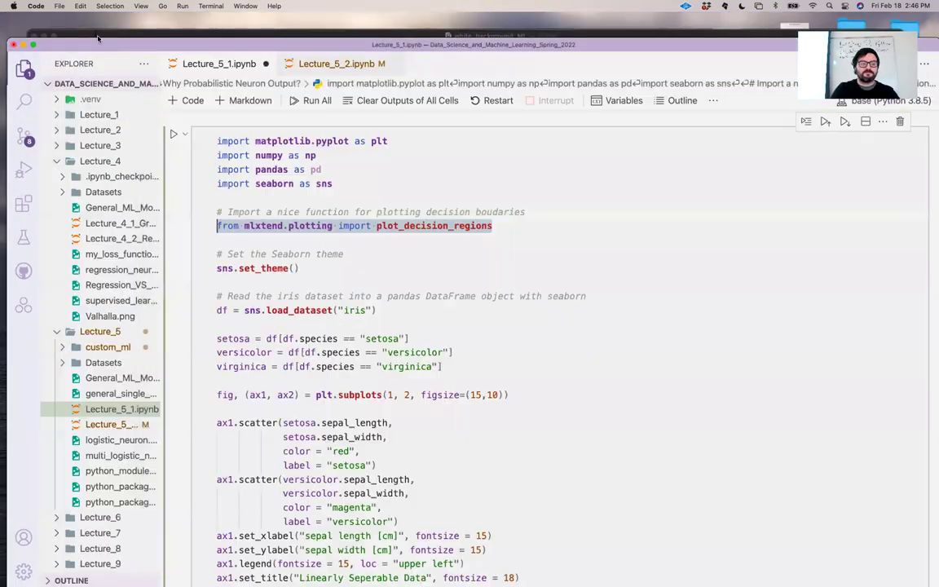
mouse_move(276, 287)
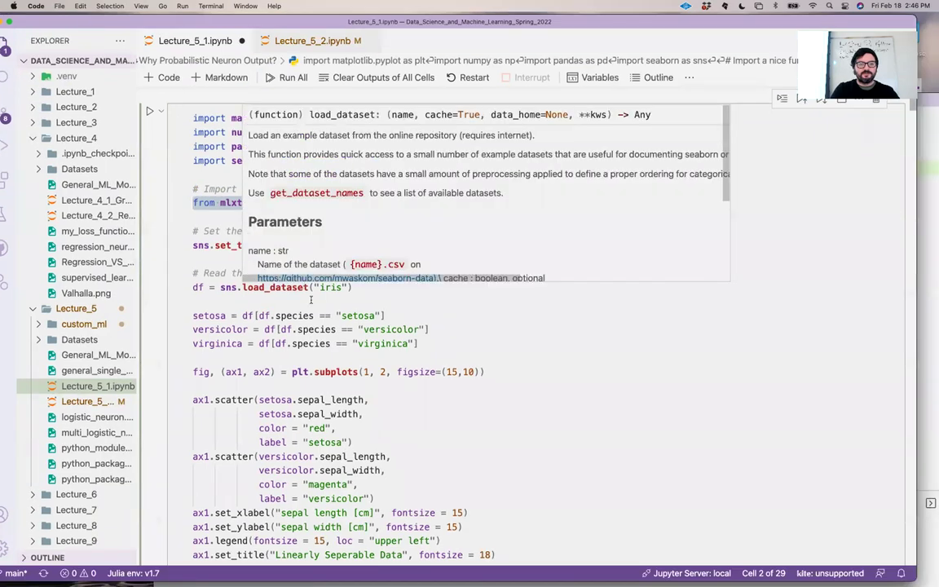
scroll(380, 385, "down", 10)
scroll(380, 385, "down", 5)
scroll(380, 385, "down", 8)
scroll(376, 367, "down", 6)
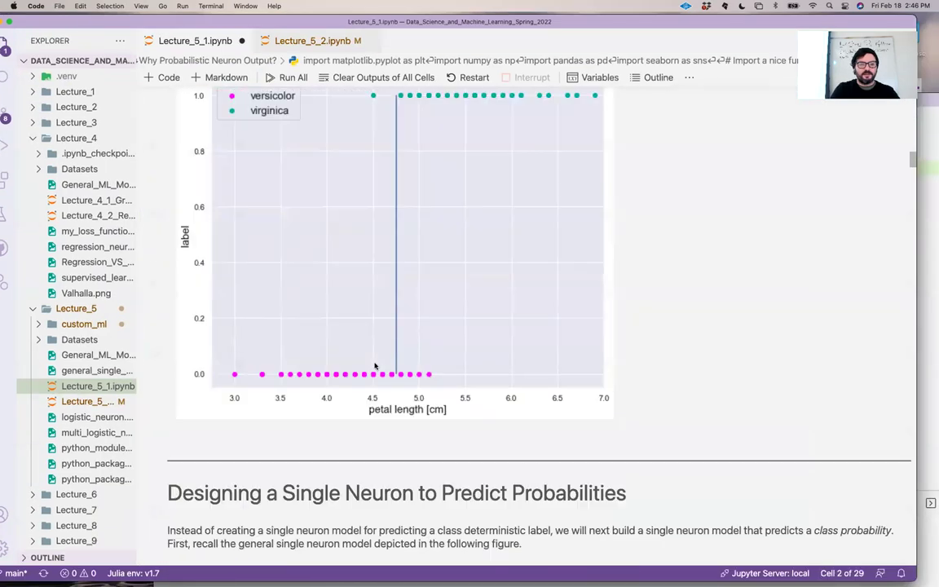
scroll(376, 366, "down", 6)
scroll(376, 366, "down", 5)
scroll(374, 363, "down", 5)
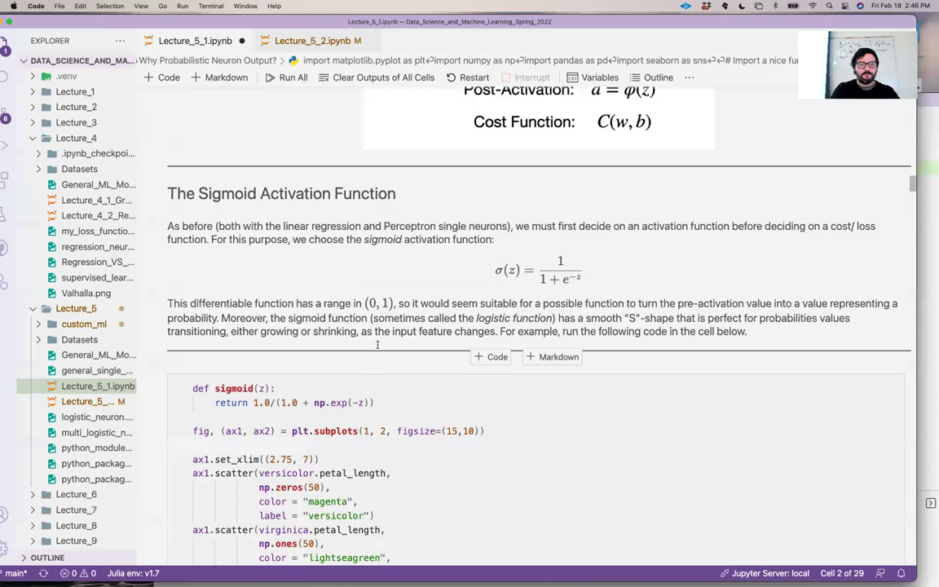
scroll(377, 322, "down", 3)
left_click_drag(375, 297, 186, 283)
key("super+c")
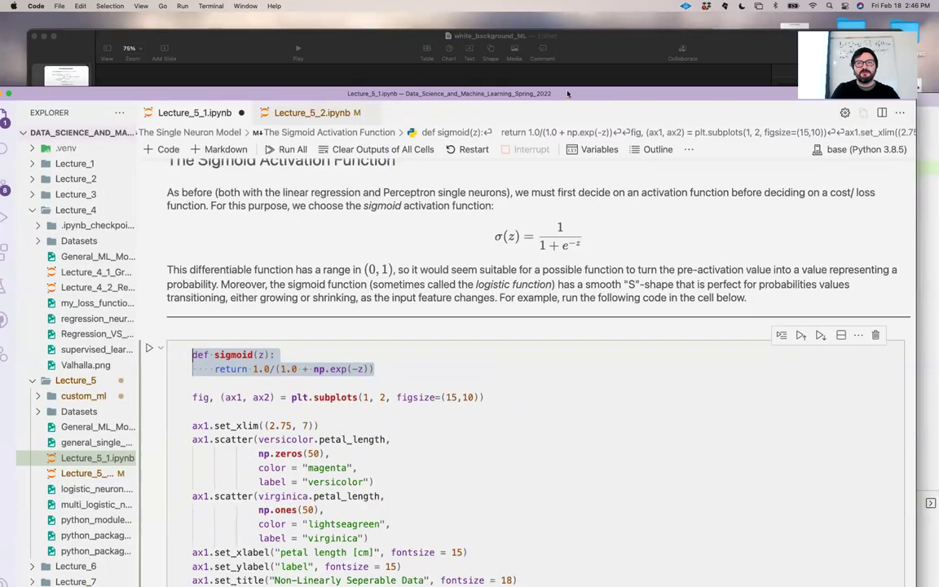
left_click_drag(514, 50, 845, 213)
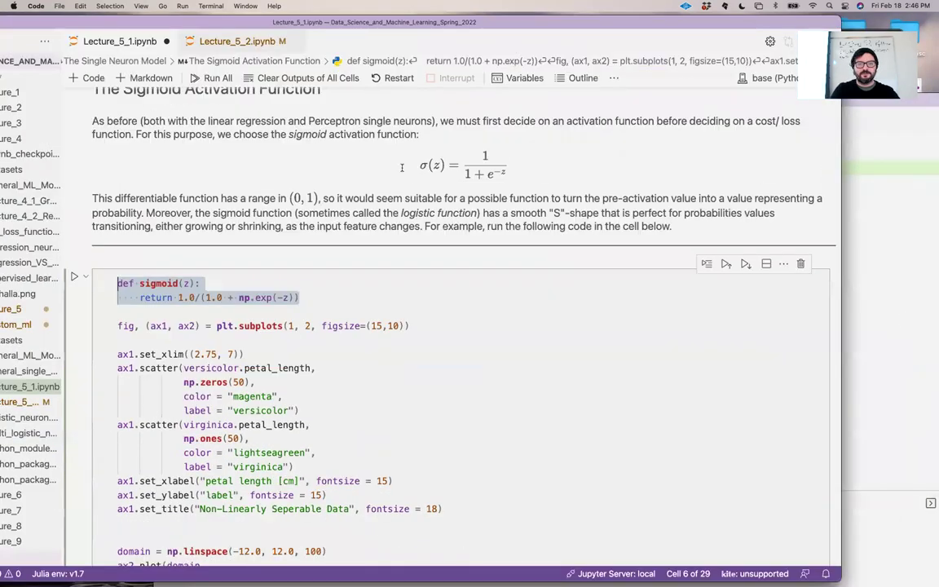
key("super+grave")
key("super+v")
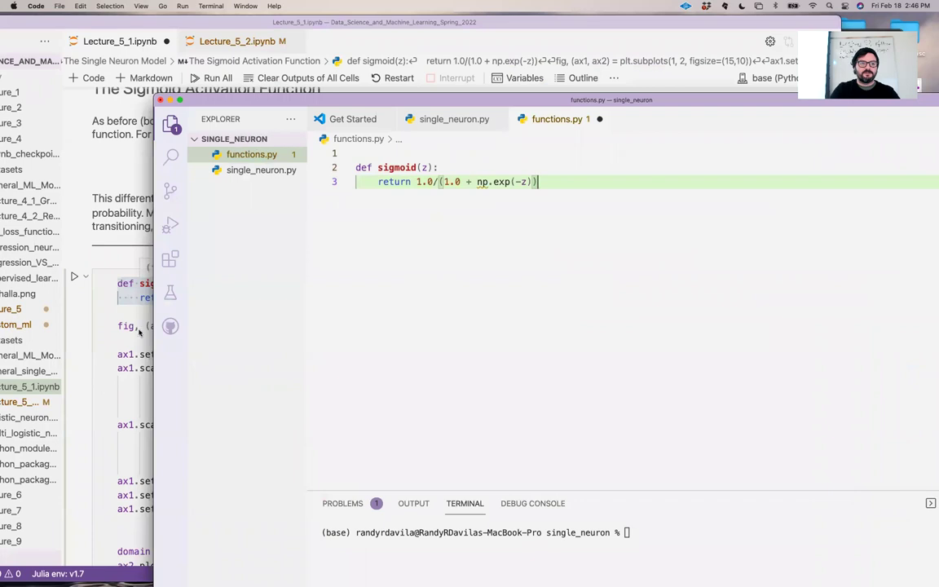
key("super+grave")
scroll(139, 332, "down", 10)
scroll(138, 333, "down", 10)
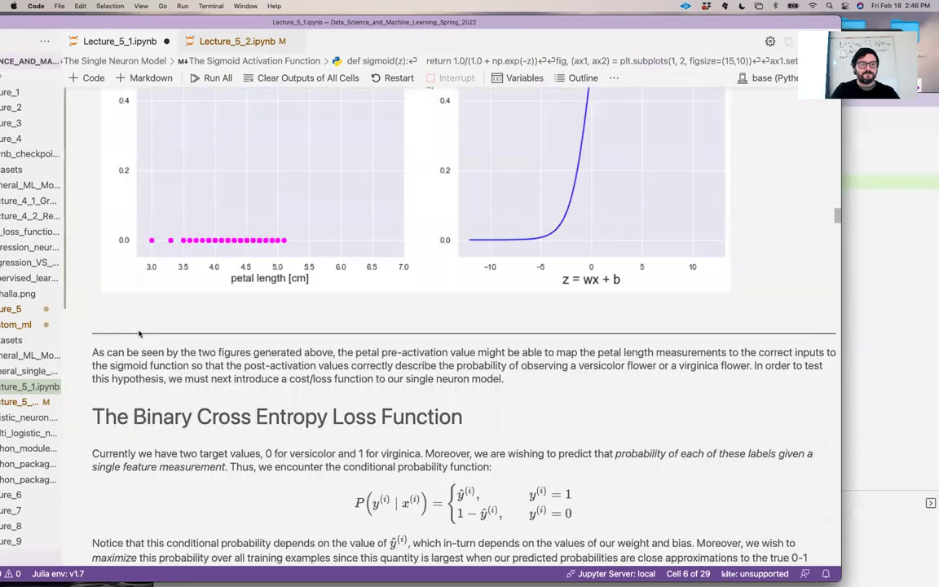
scroll(139, 332, "down", 10)
scroll(139, 333, "down", 8)
scroll(139, 333, "down", 10)
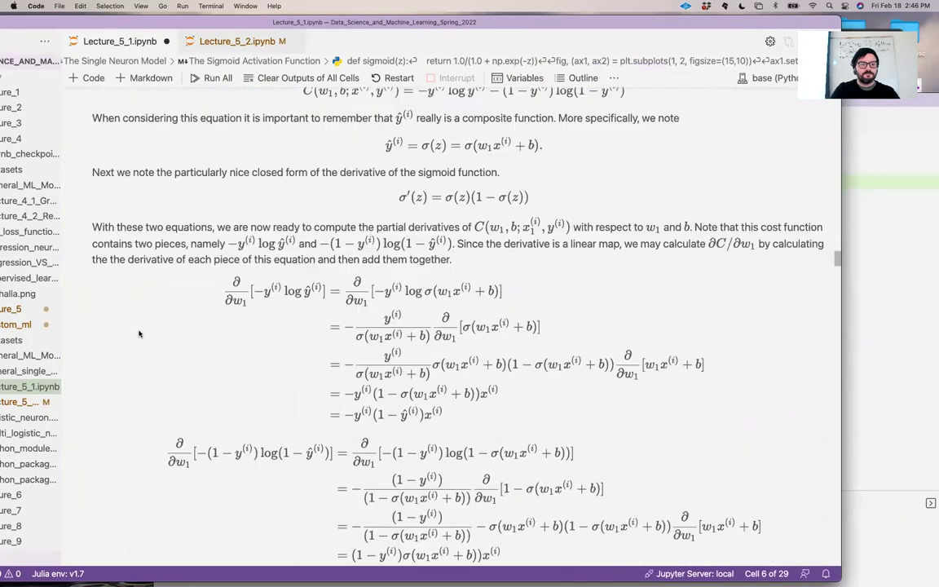
scroll(139, 332, "down", 8)
scroll(139, 332, "down", 6)
scroll(139, 330, "down", 10)
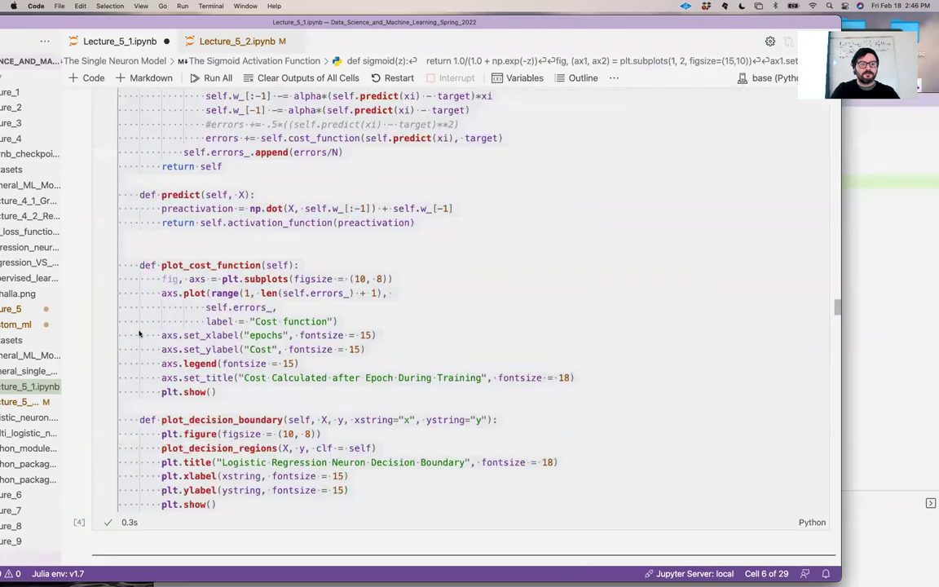
scroll(139, 330, "down", 6)
- Copy cross_entropy_loss from the notebook below sigmoid in functions.py and save
left_click_drag(118, 352, 428, 366)
key("super+c")
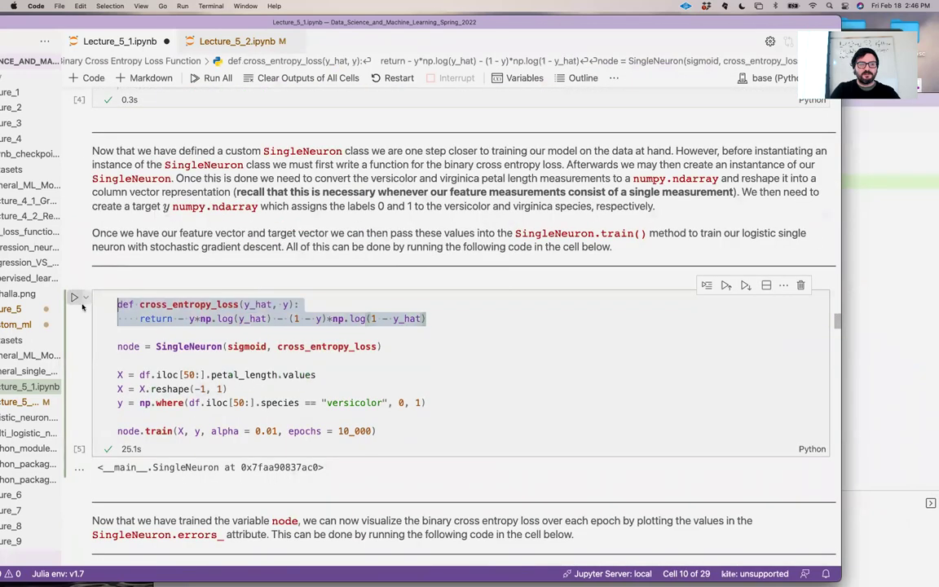
key("super+Tab")
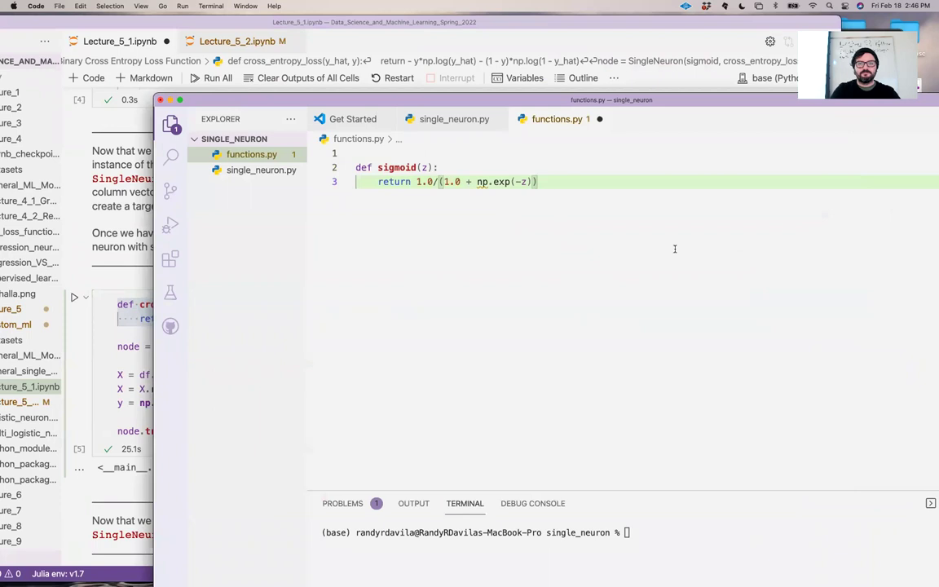
key("Return")
key("Return")
key("super+v")
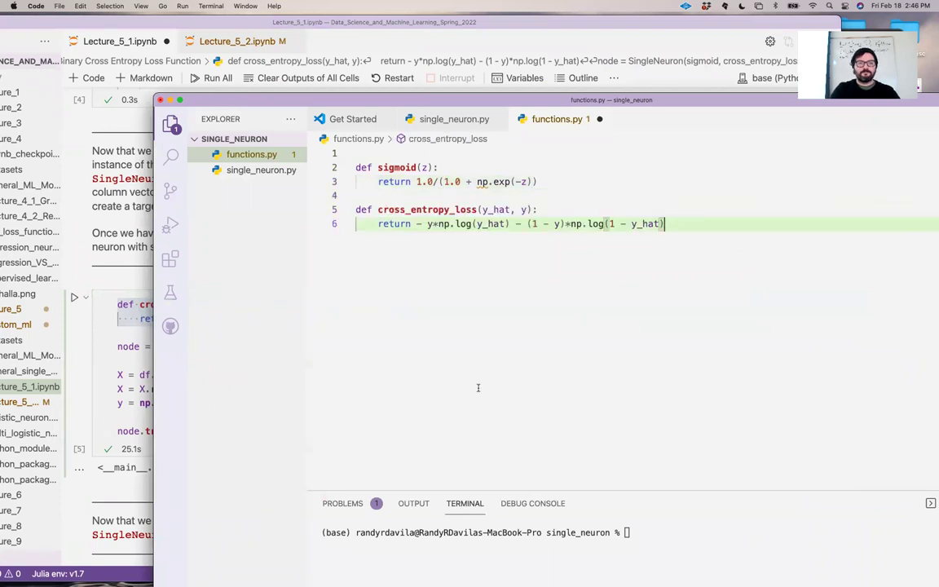
key("super+s")
key("super+Tab")
scroll(327, 326, "down", 8)
scroll(134, 421, "down", 5)
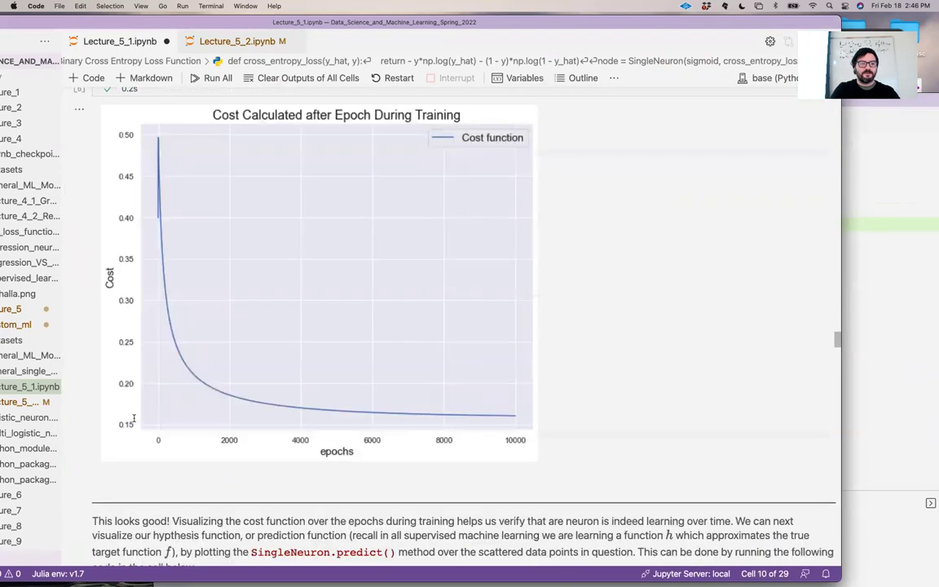
scroll(134, 422, "down", 5)
scroll(134, 422, "down", 5)
scroll(134, 422, "down", 5)
scroll(135, 416, "down", 5)
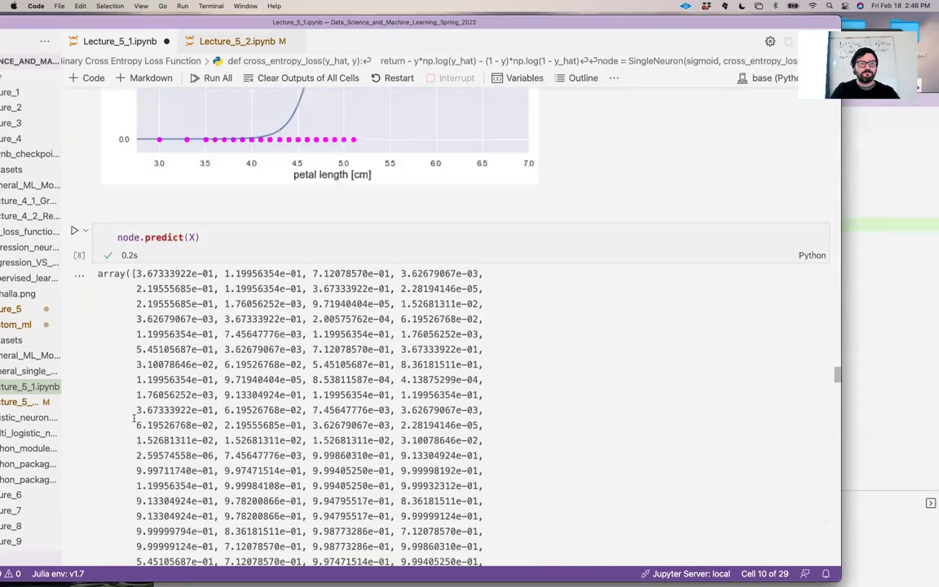
scroll(134, 416, "down", 5)
scroll(135, 420, "down", 8)
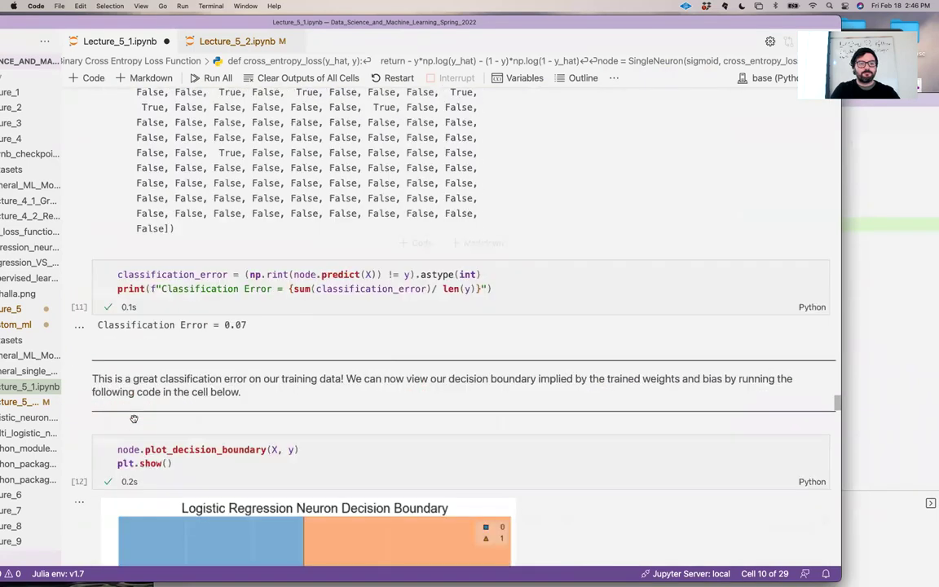
scroll(135, 418, "down", 5)
scroll(135, 418, "down", 5)
scroll(134, 418, "down", 5)
scroll(135, 418, "down", 5)
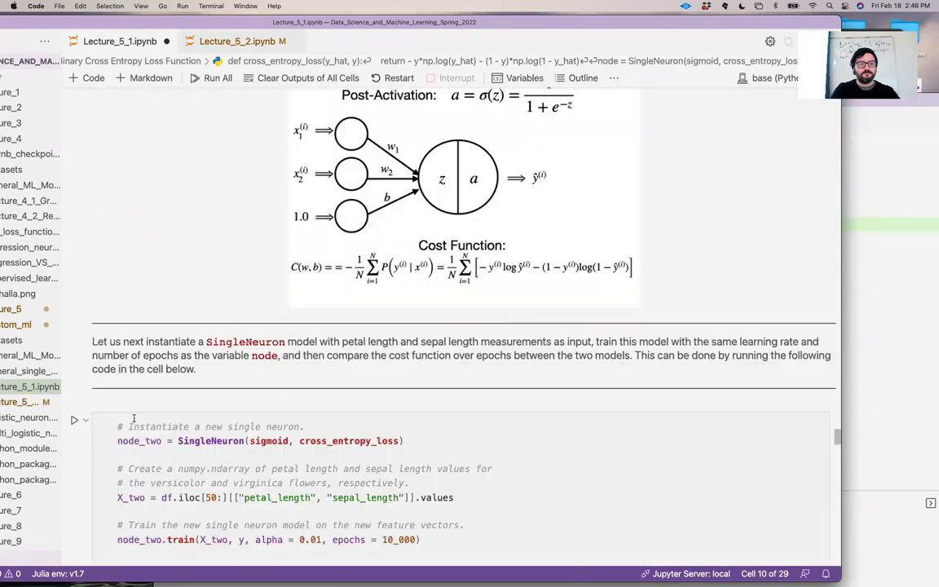
scroll(135, 419, "down", 5)
scroll(134, 419, "down", 5)
scroll(135, 418, "down", 5)
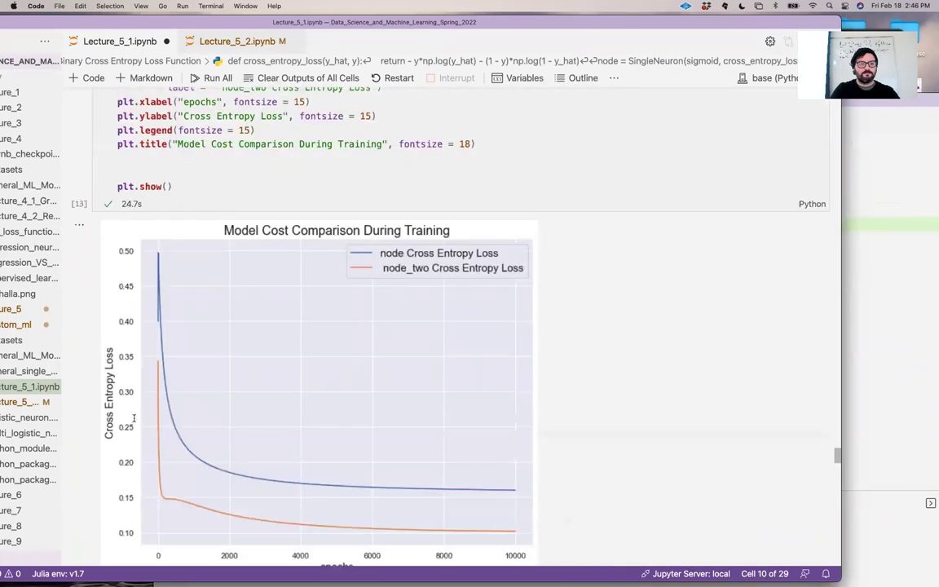
scroll(134, 418, "down", 5)
scroll(134, 418, "down", 5)
scroll(134, 421, "down", 5)
scroll(135, 421, "down", 3)
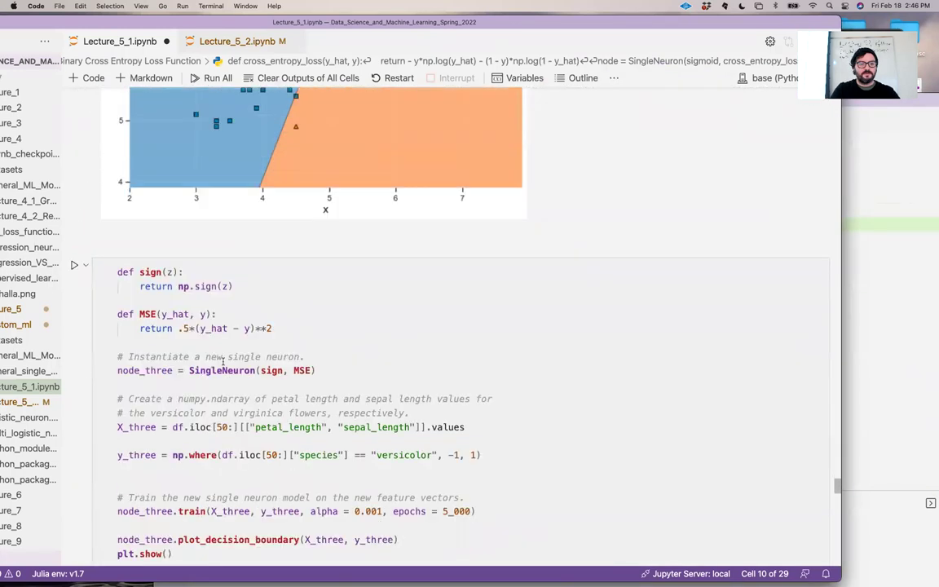
left_click_drag(284, 328, 117, 272)
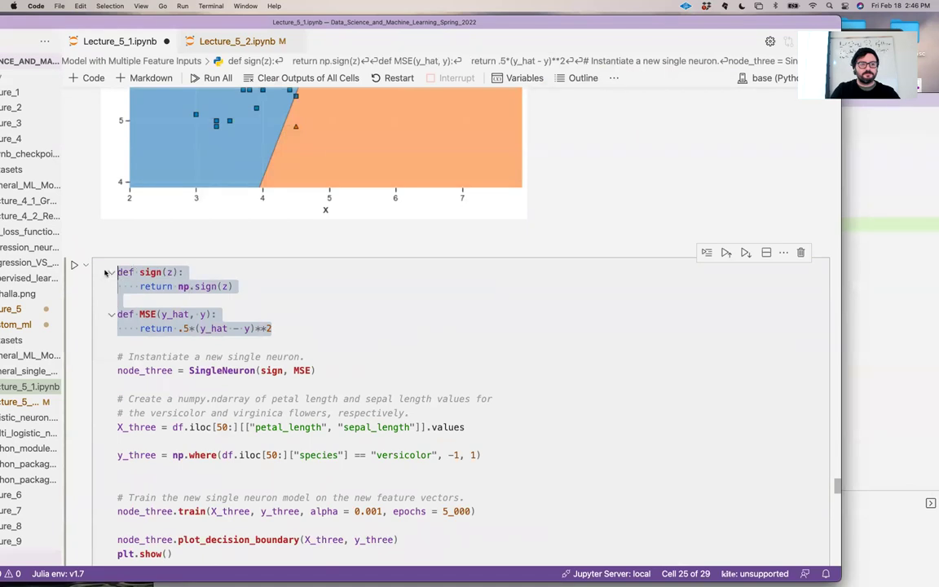
- Paste the sign and MSE functions below cross_entropy_loss in functions.py
key("super+c")
left_click(933, 304)
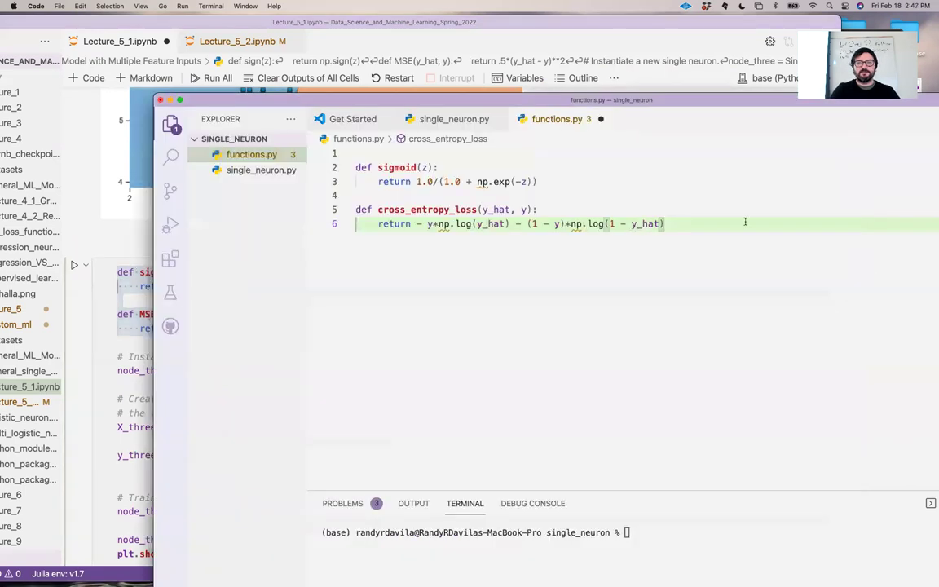
key("Return")
key("Return")
key("super+v")
- Copy the linear function from the notebook in right after sigmoid
left_click(106, 407)
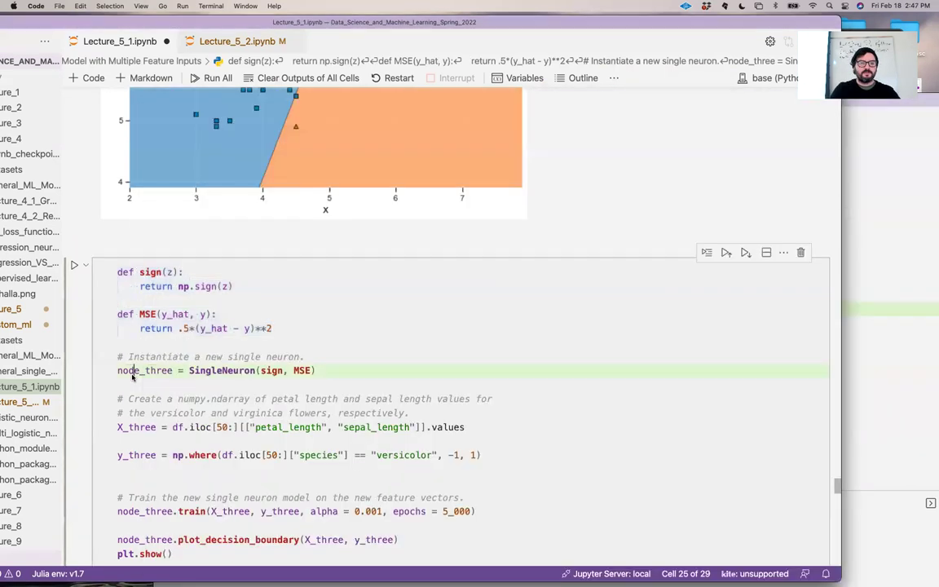
scroll(131, 375, "down", 10)
scroll(131, 374, "down", 5)
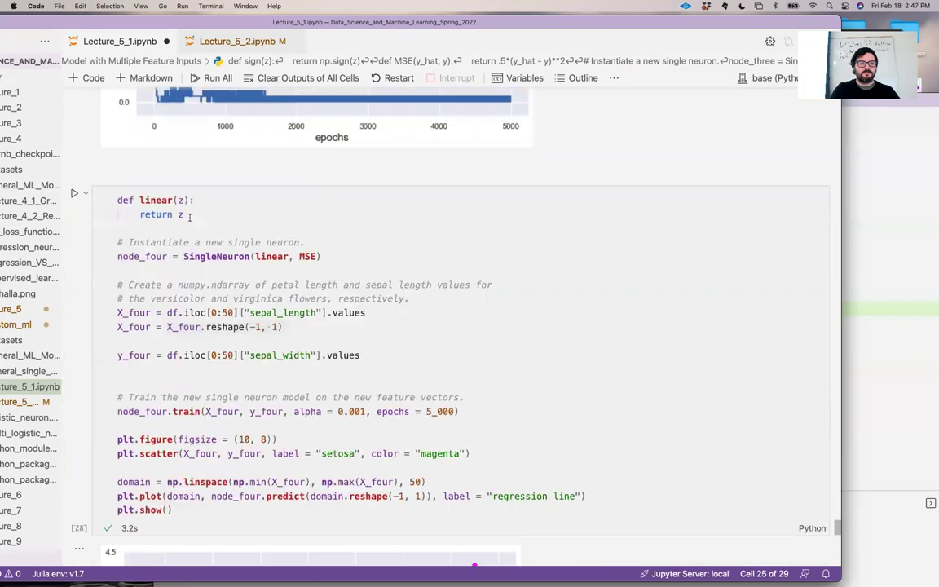
left_click_drag(190, 215, 96, 198)
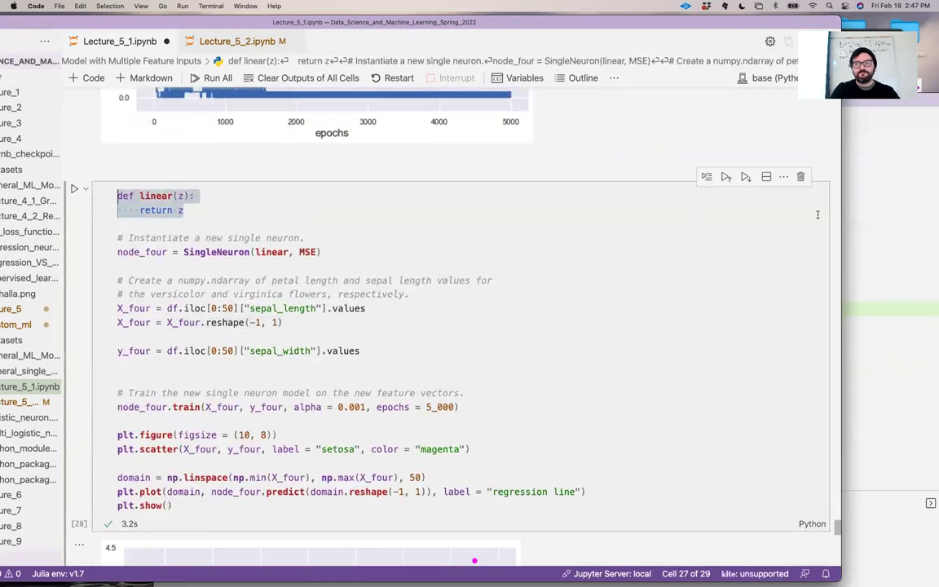
key("super+grave")
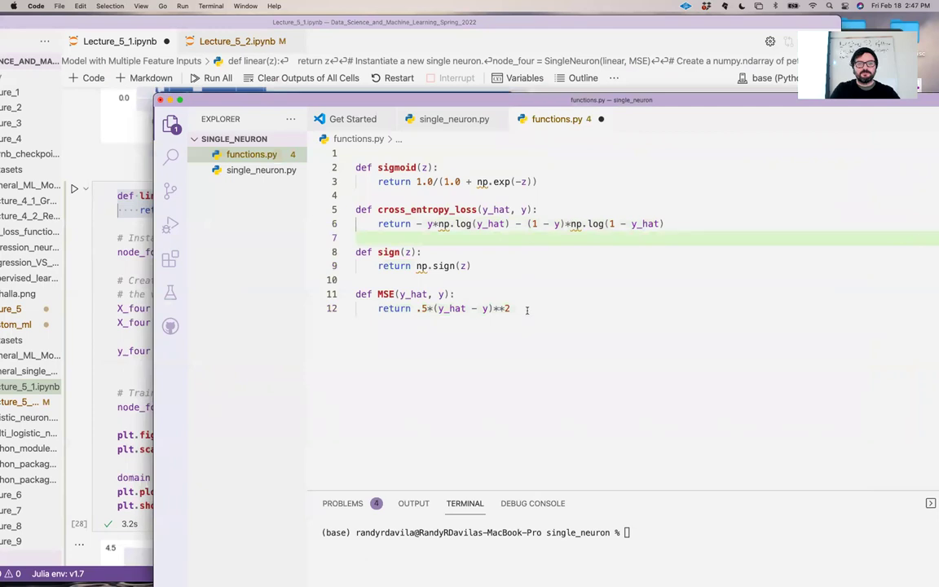
key("Return")
key("Return")
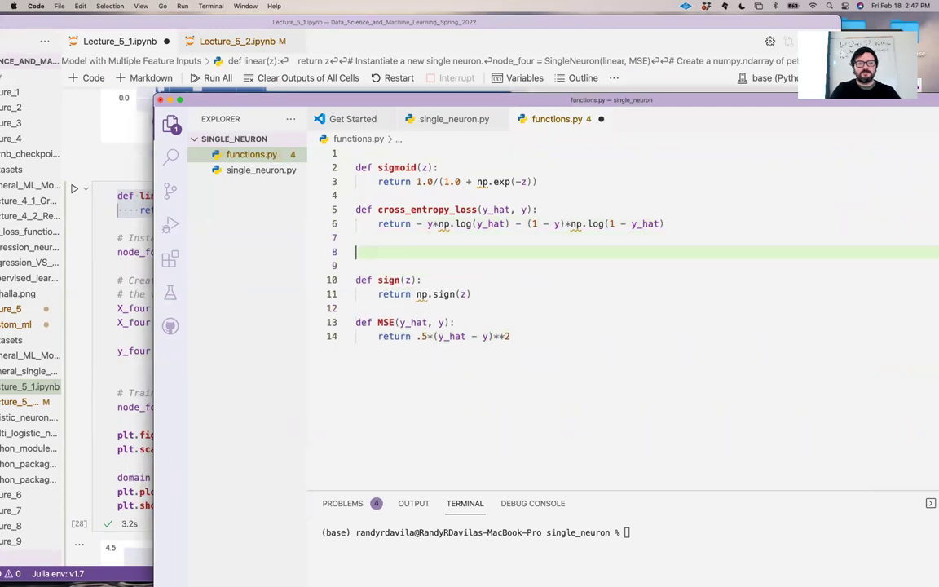
key("super+v")
- Move cross_entropy_loss after MSE, remove leftover blank lines, and add space above sigmoid
left_click_drag(665, 224, 328, 214)
key("super+x")
left_click(538, 336)
key("Return")
key("Return")
key("super+v")
left_click(359, 224)
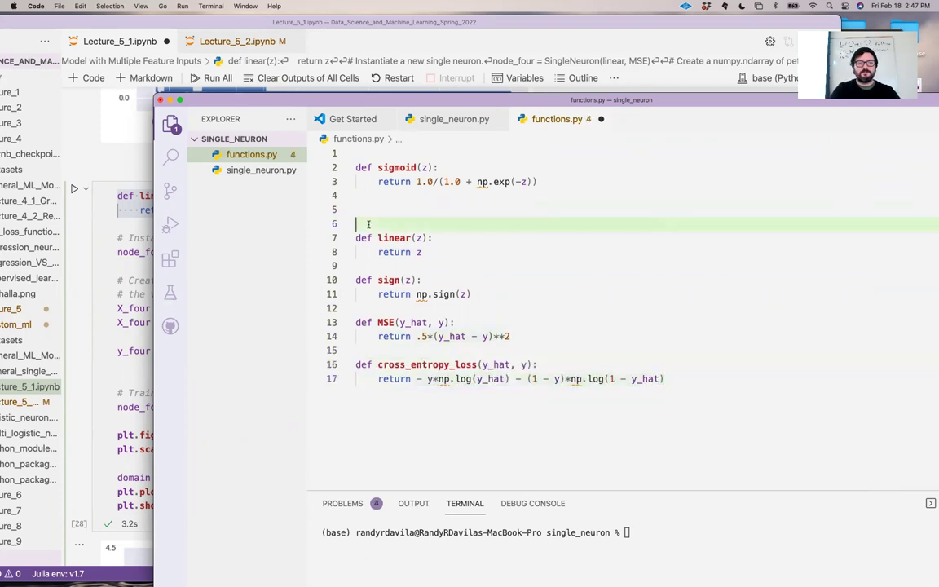
key("BackSpace")
key("BackSpace")
left_click(356, 167)
key("Return")
key("Return")
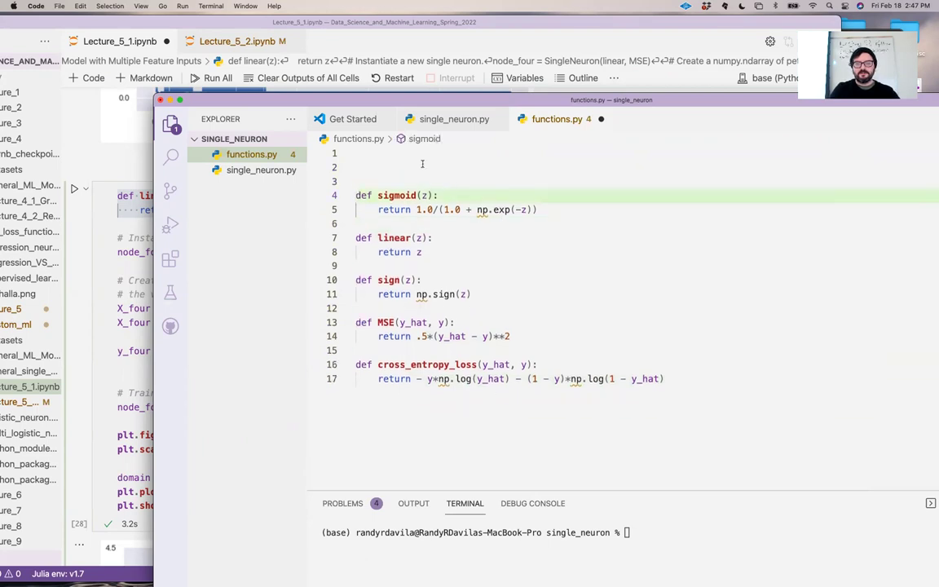
- Add 'import numpy as np' as the first line of functions.py
left_click(399, 155)
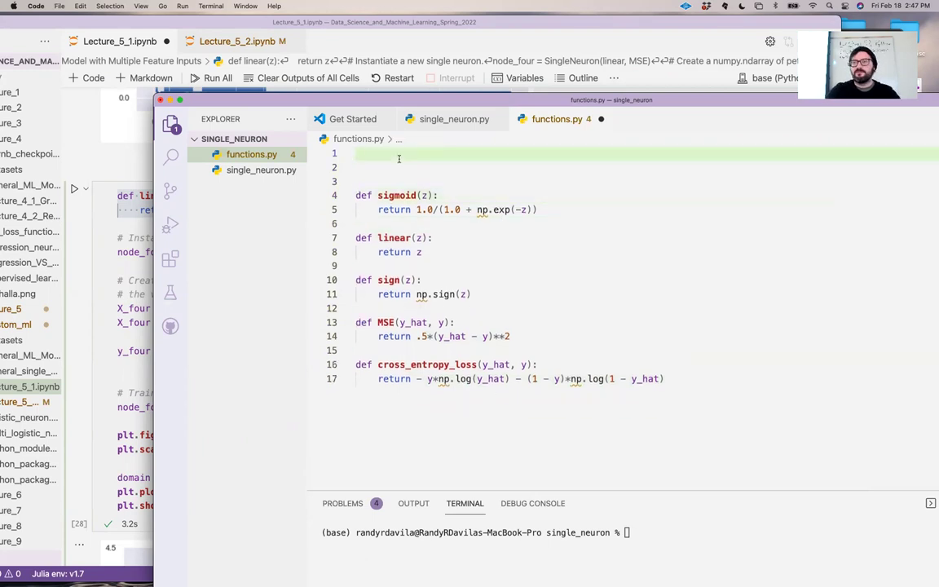
type("imp")
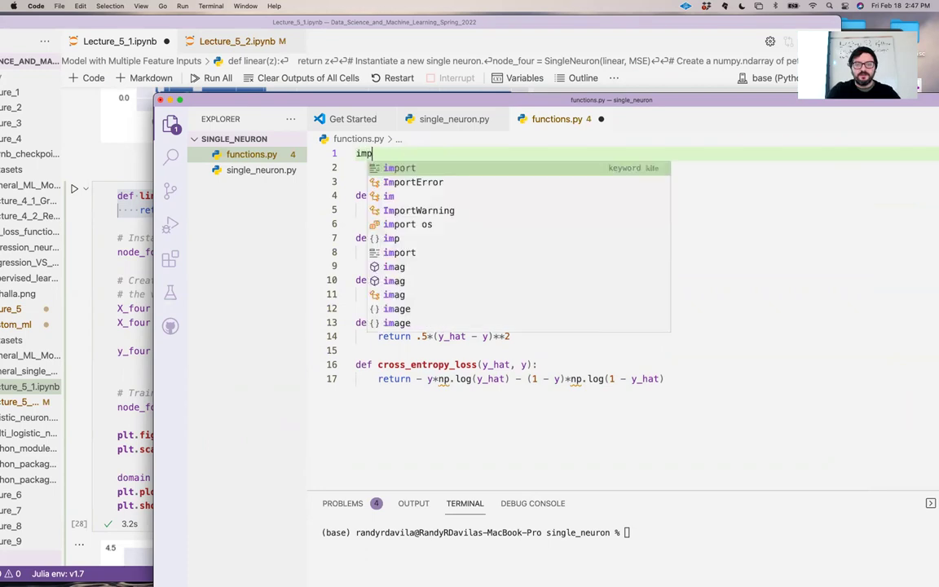
type("ort with")
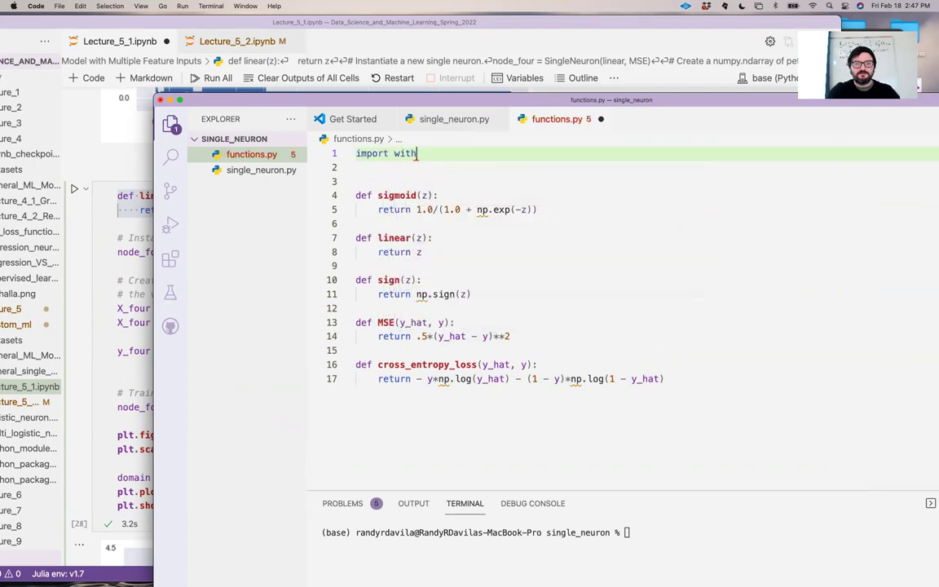
key("BackSpace")
key("BackSpace")
key("BackSpace")
key("BackSpace")
type("numpy as np")
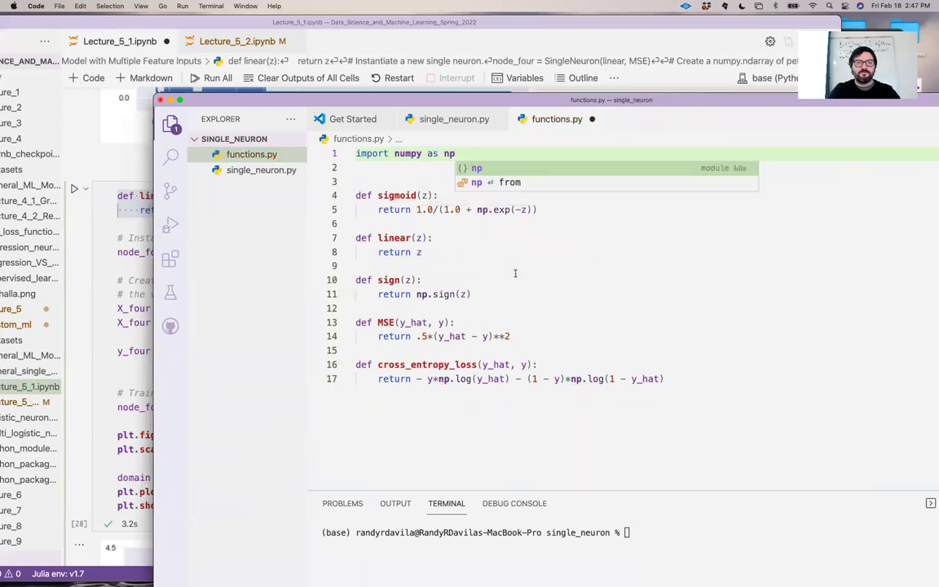
left_click(525, 272)
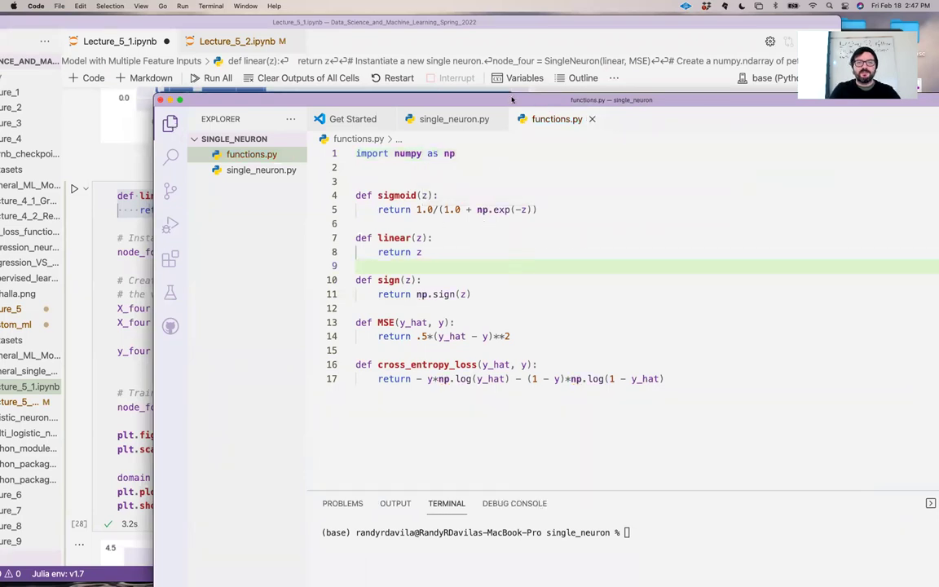
mouse_move(492, 99)
left_mouse_down()
mouse_move(381, 88)
mouse_move(689, 195)
left_mouse_up()
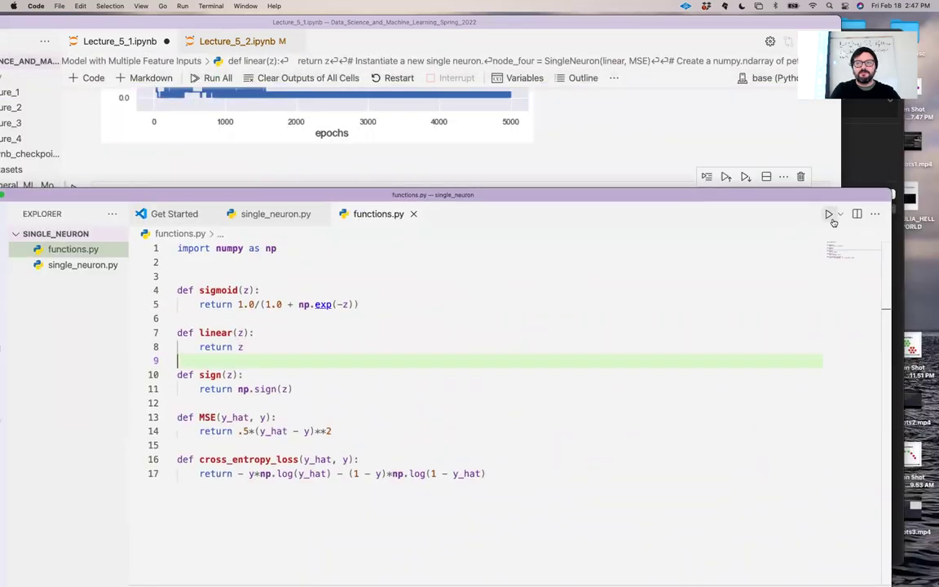
left_click_drag(606, 196, 631, 64)
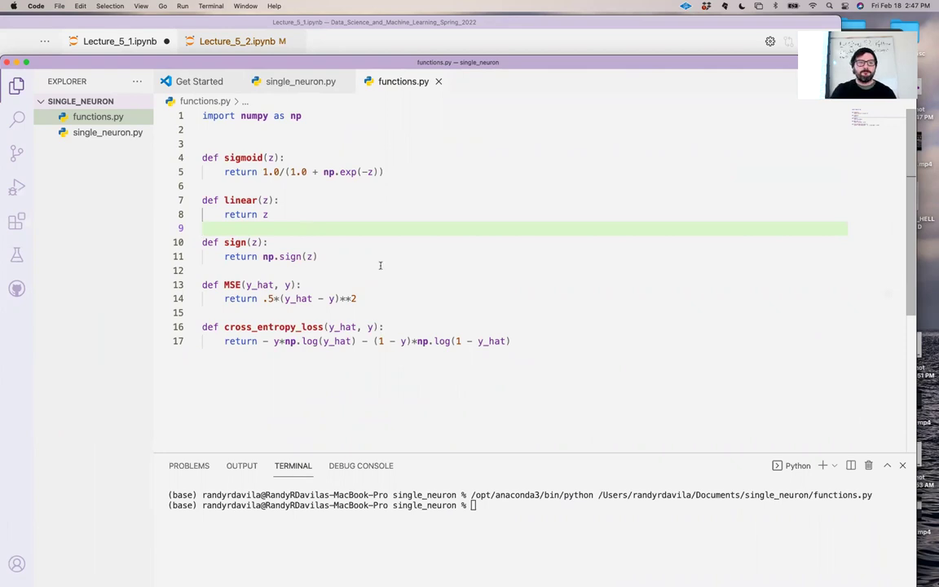
- Add a new empty file named main.py beside functions.py and single_neuron.py
left_click_drag(107, 59, 124, 55)
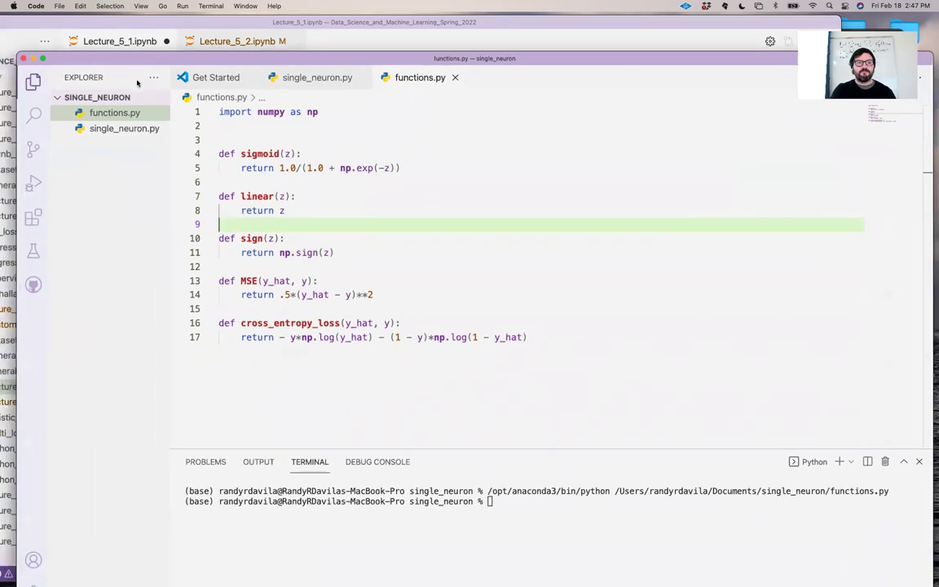
left_click(108, 97)
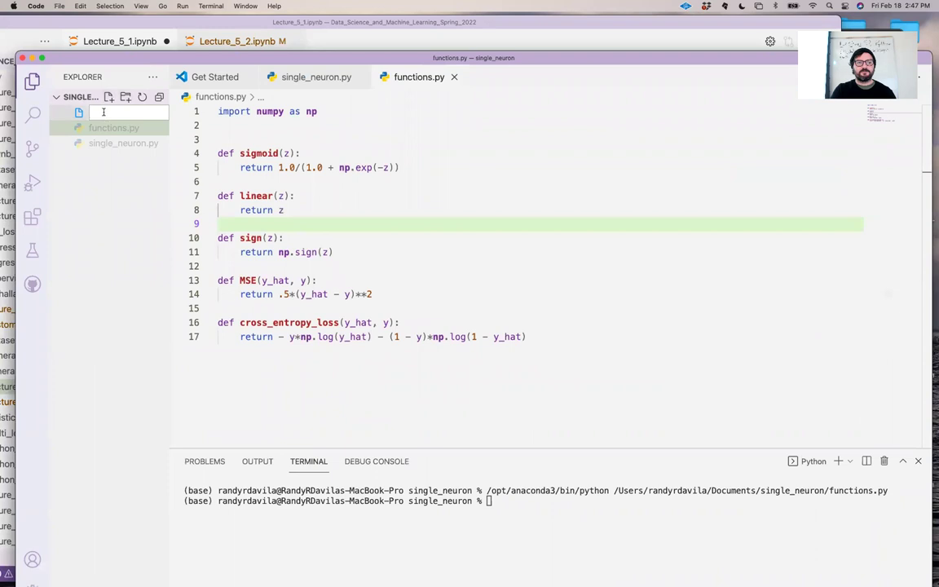
type("main")
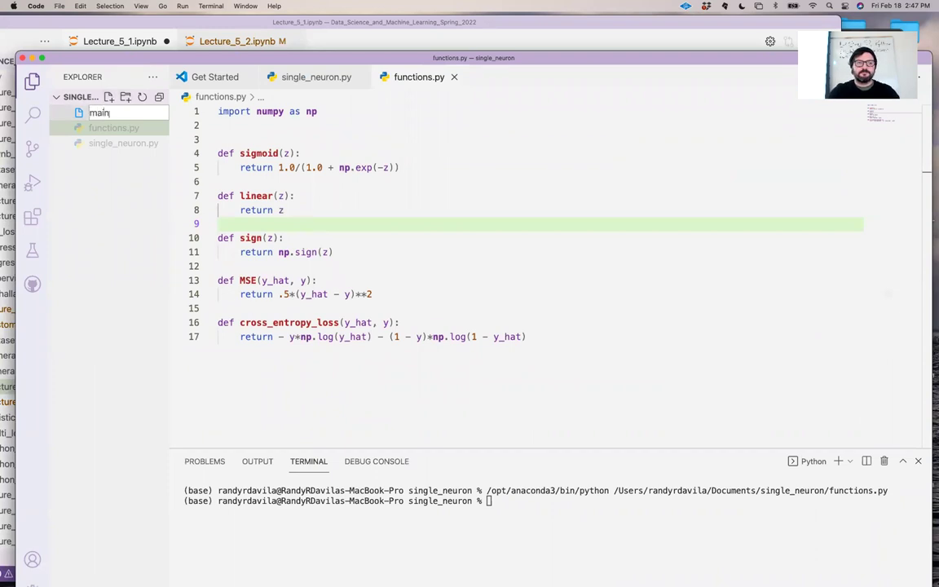
type(".py")
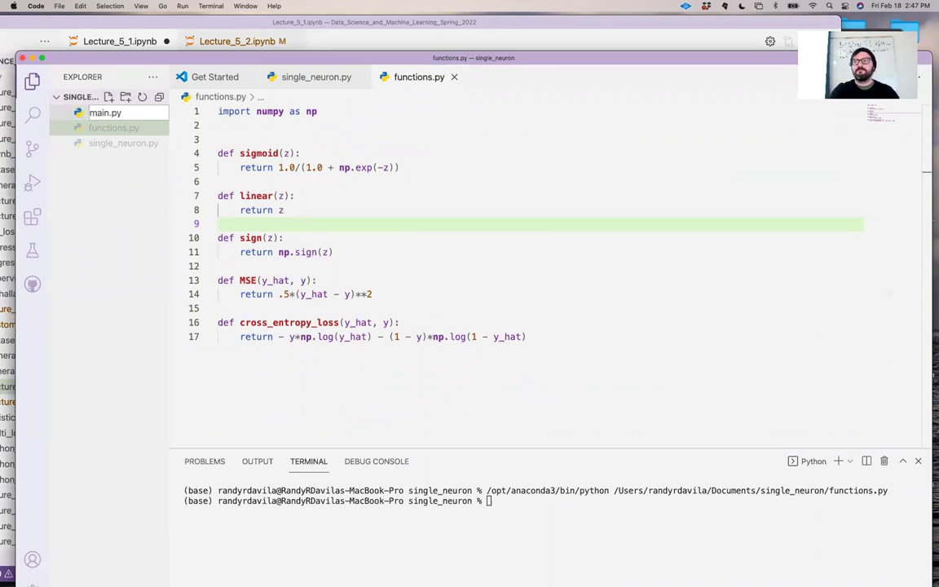
key("Return")
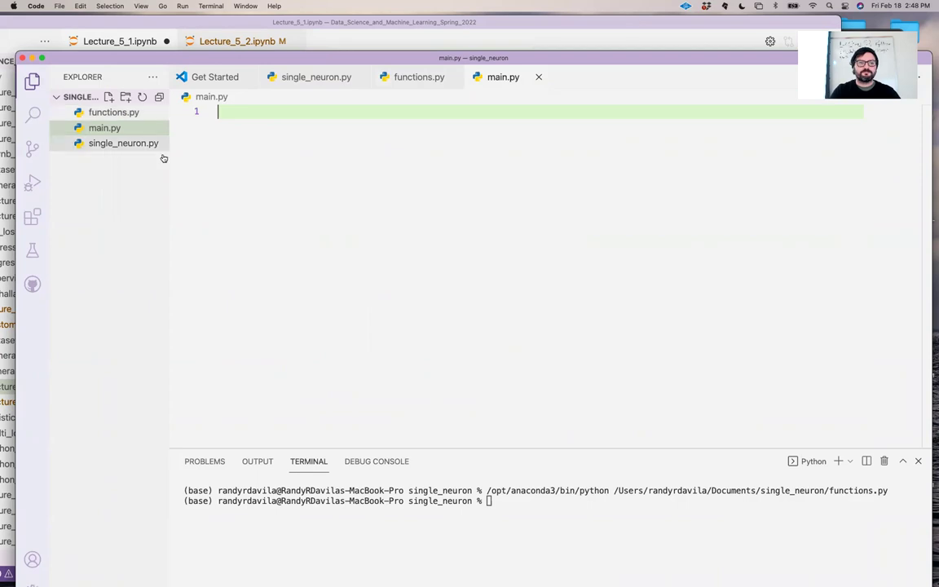
- Add __all__ = ["SingleNeuron"] on line 8 of single_neuron.py and save it
left_click(310, 78)
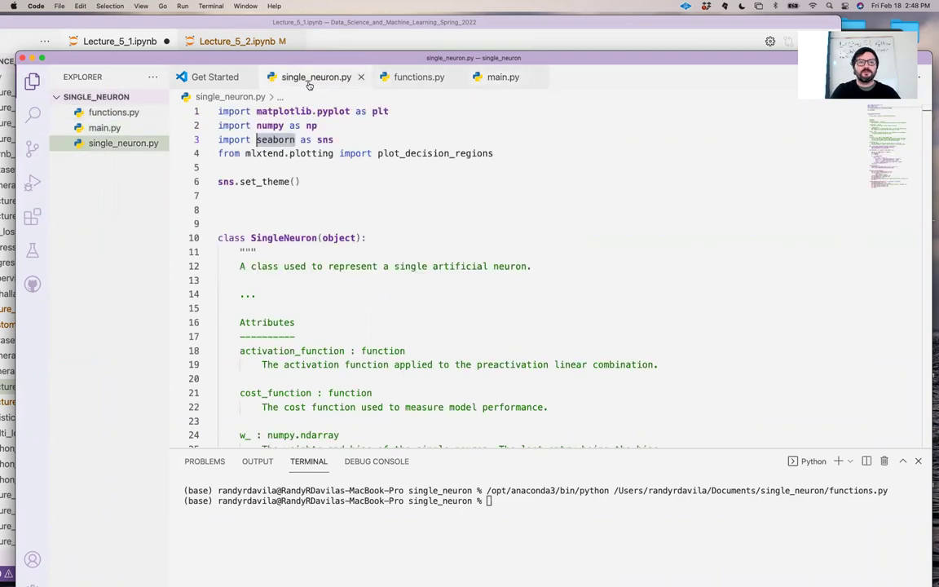
left_click(240, 223)
scroll(239, 218, "down", 1)
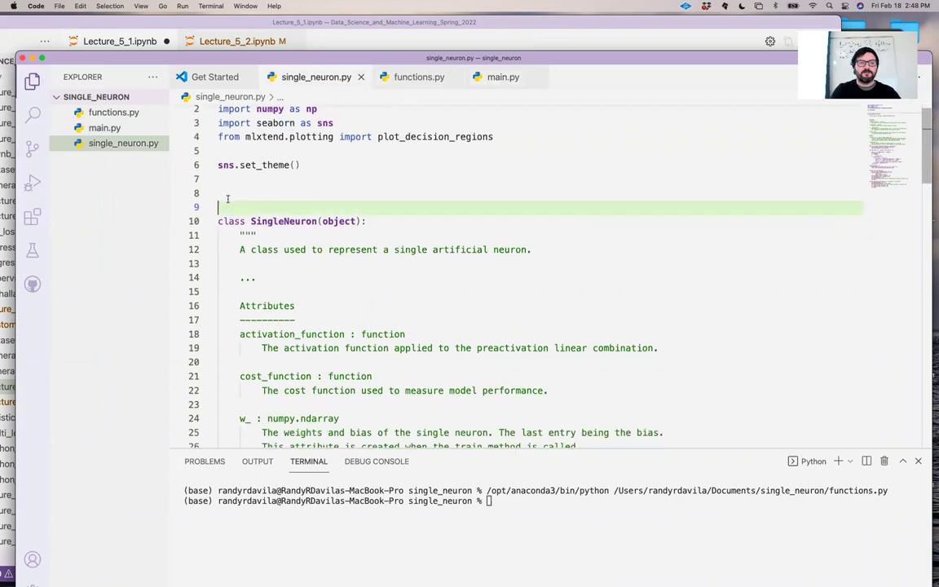
left_click(228, 197)
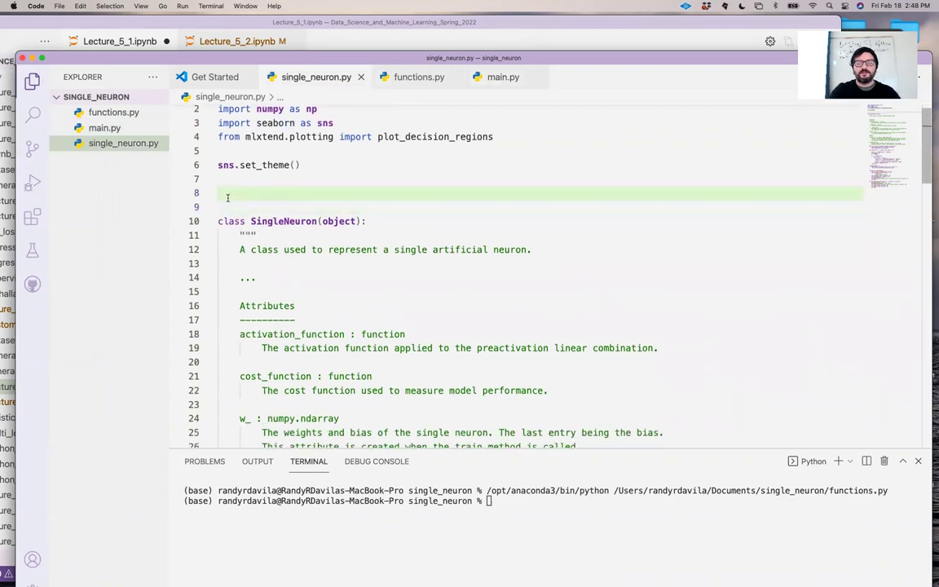
type("__")
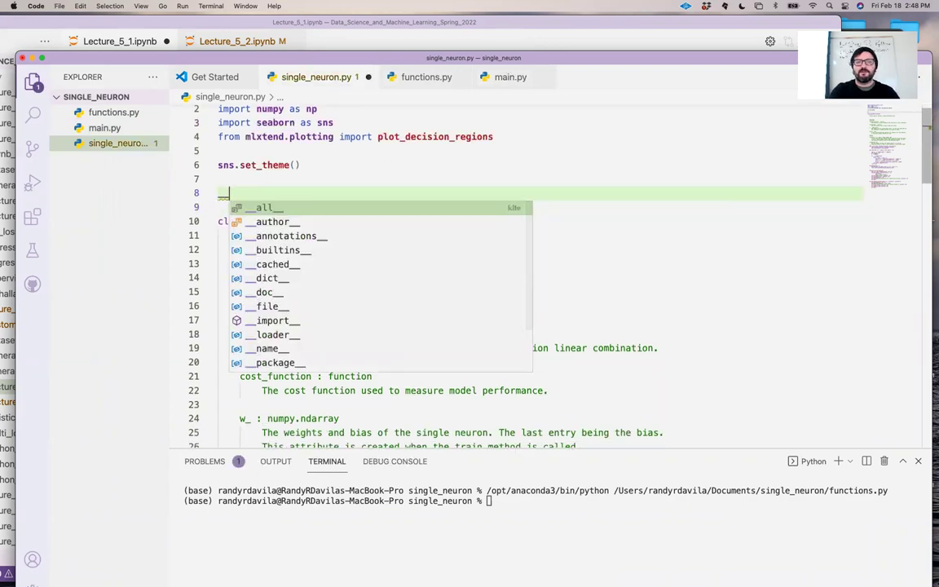
key("Tab")
type("= ")
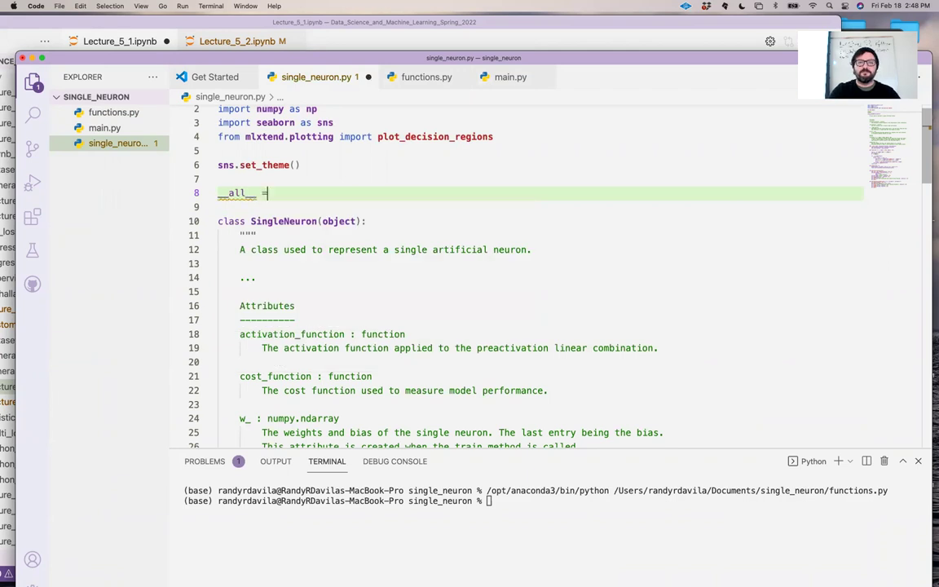
type("[")
key("ctrl+s")
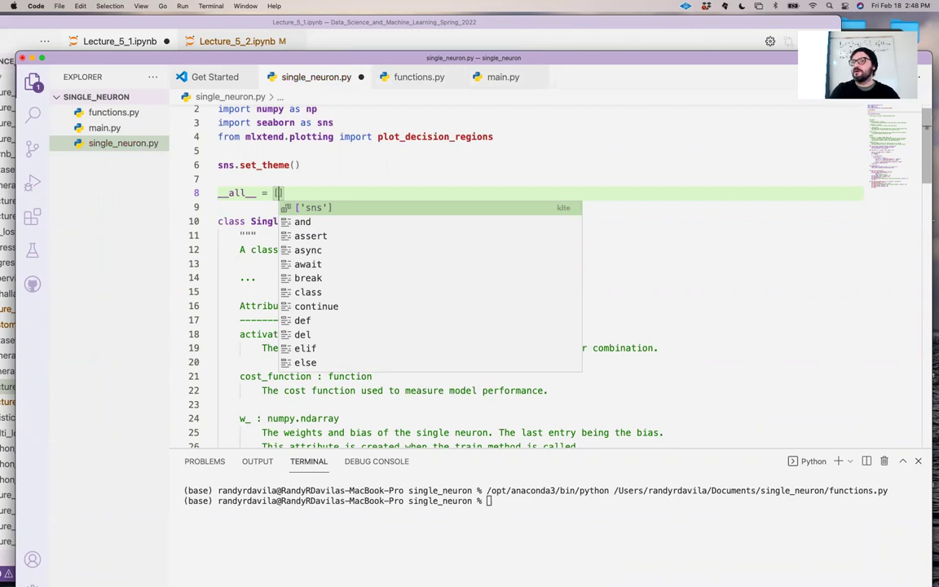
type("'")
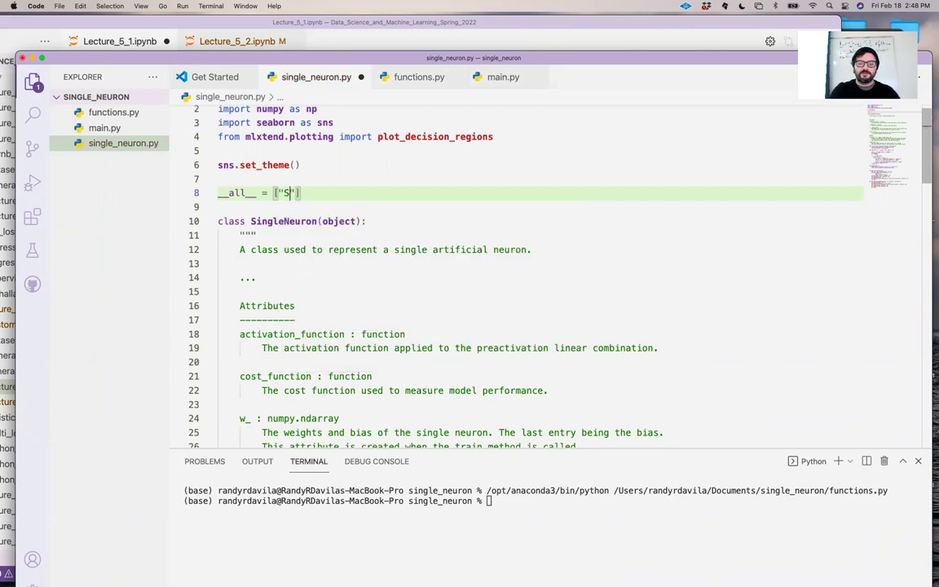
type("SingleNeuron")
left_click(419, 225)
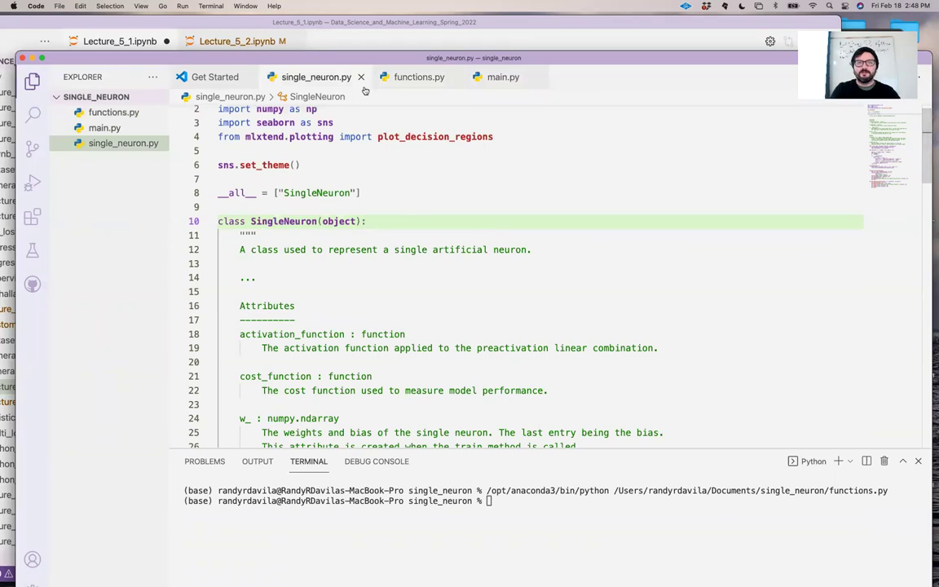
left_click(419, 77)
- Write __all__ below the numpy import: sigmoid, linear, sign, MSE, cross_entropy_loss; save
left_click(231, 127)
key("Return")
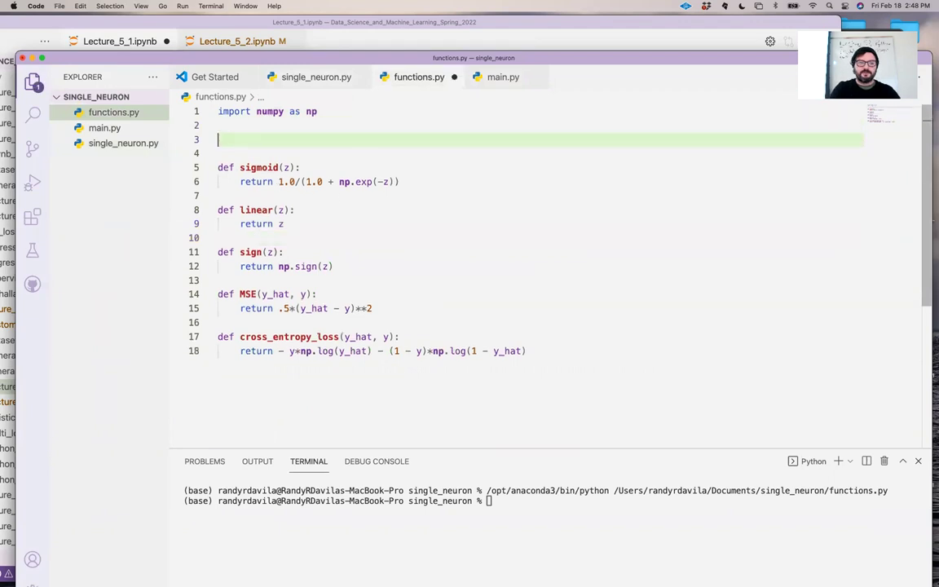
type("__all__ = ")
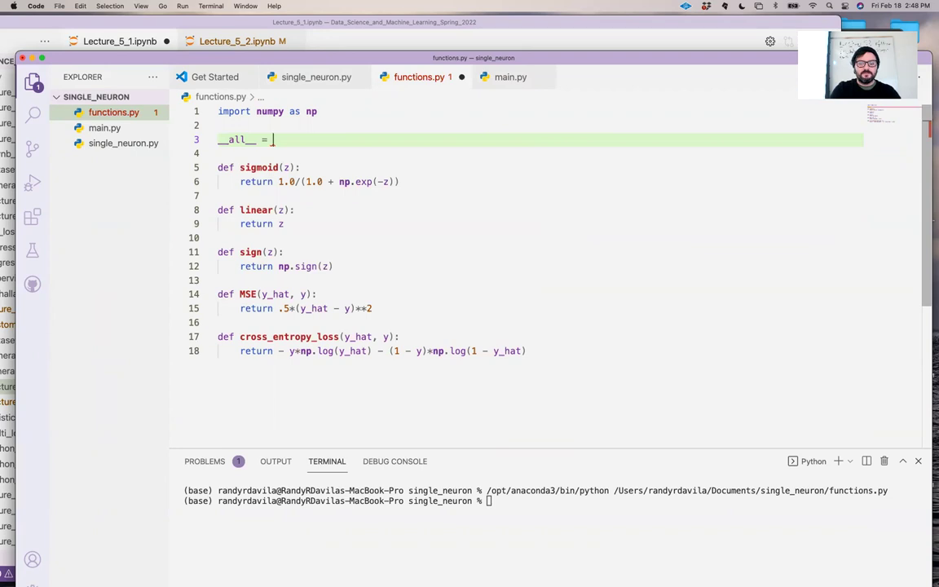
type("[\"sigmoid\"")
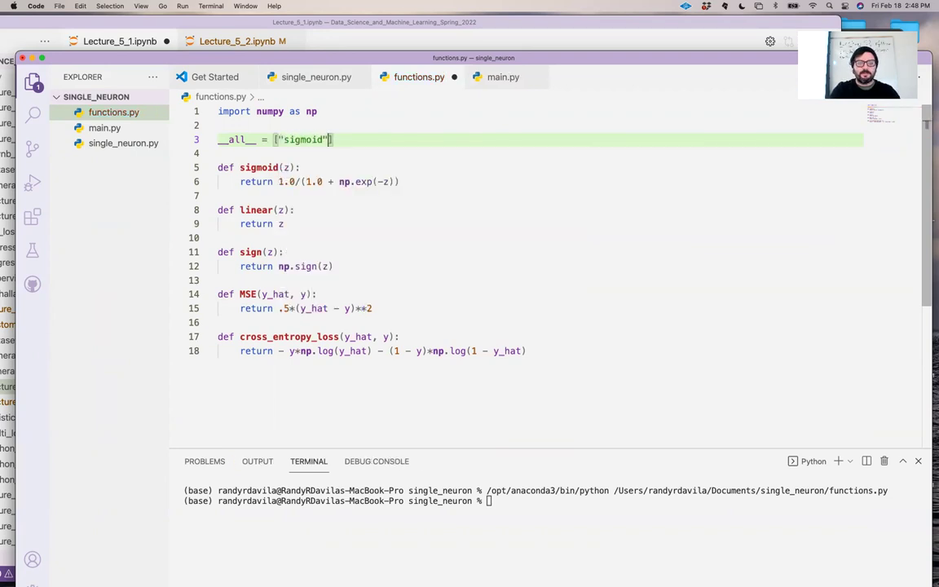
type(",")
key("Return")
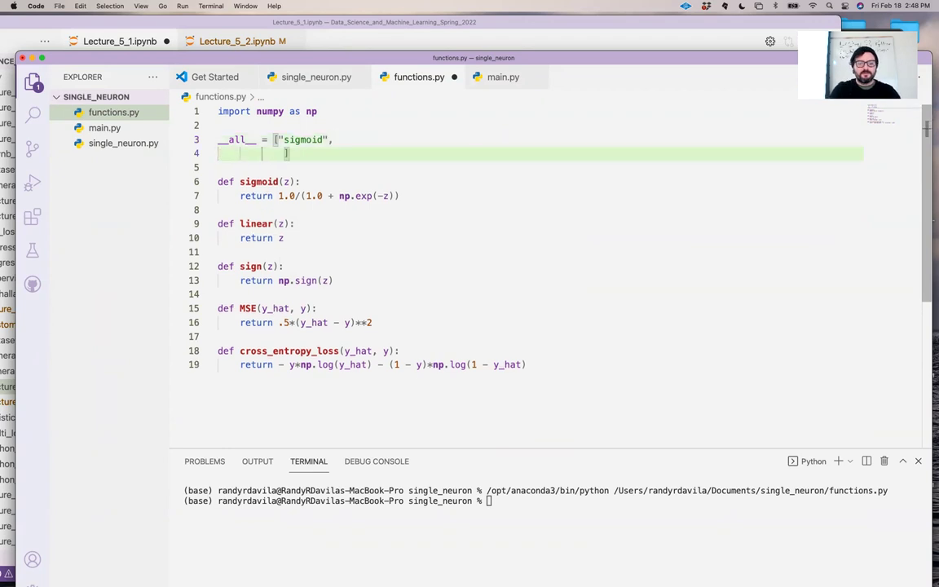
type("\"linear")
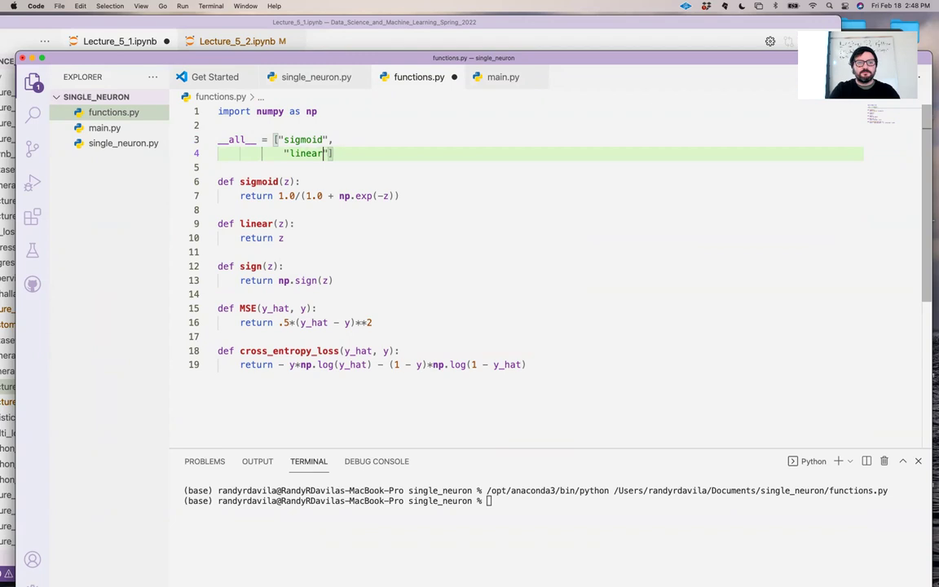
type("\",")
key("Return")
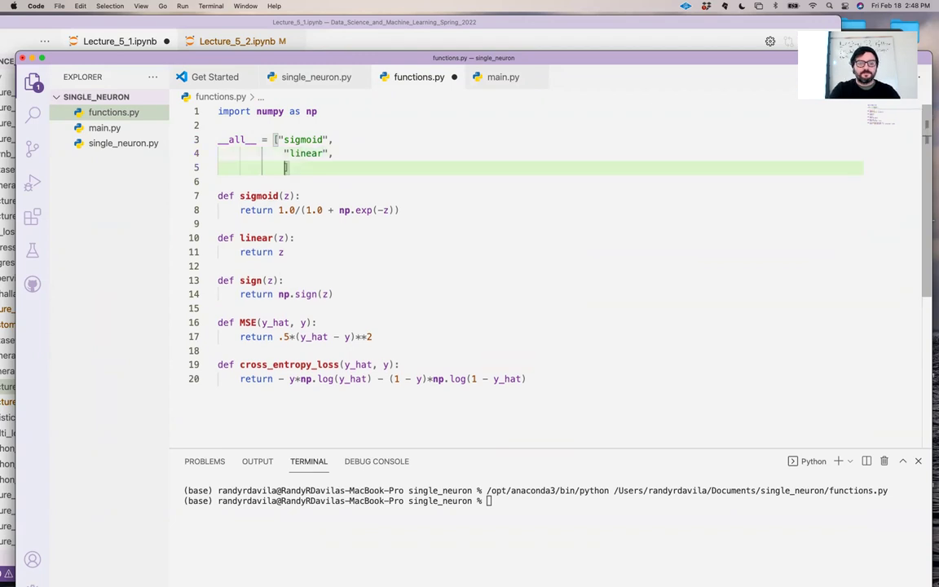
type("\"sign\",")
key("Return")
type("MS")
key("BackSpace")
key("BackSpace")
type("\"MSE\",")
key("Return")
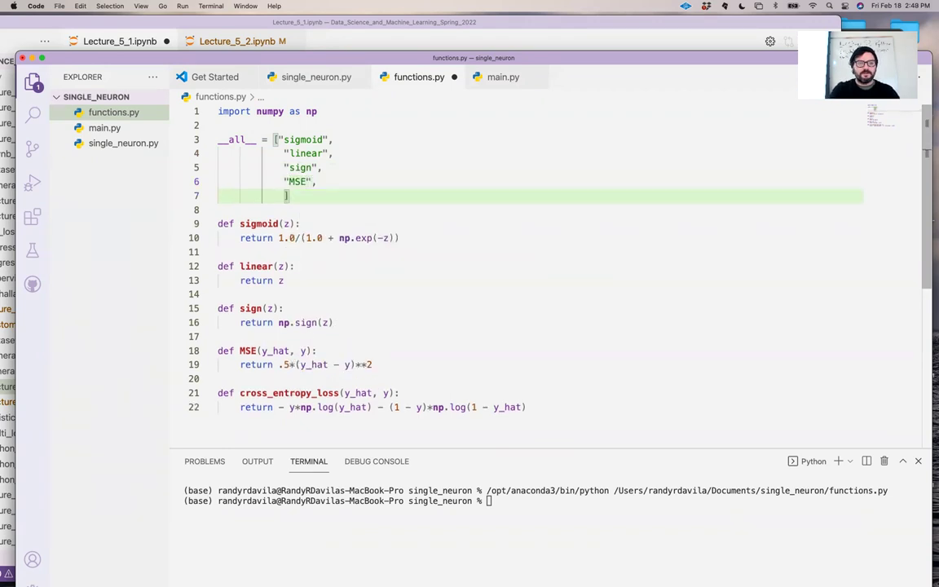
type("\"cross\"_entropy_loss")
key("super+s")
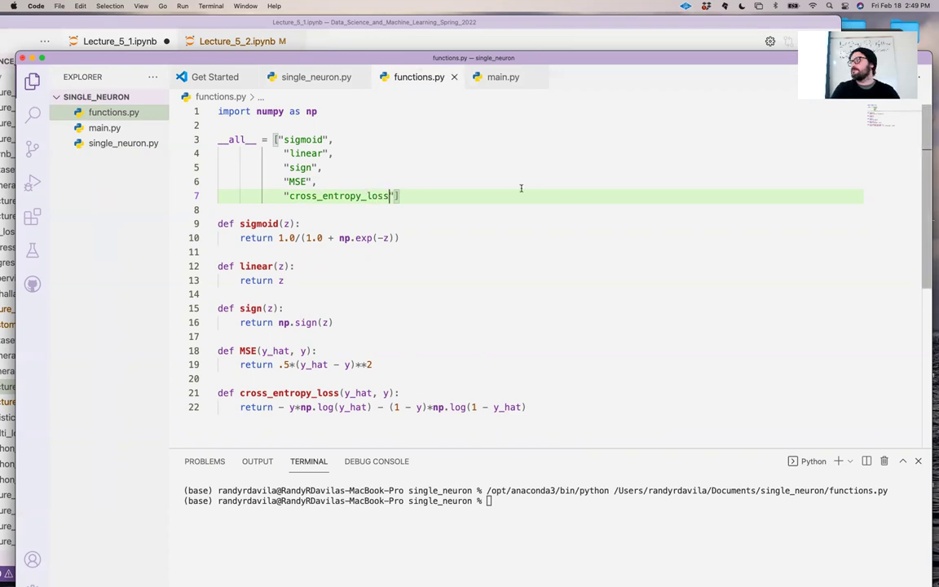
left_click_drag(130, 57, 131, 44)
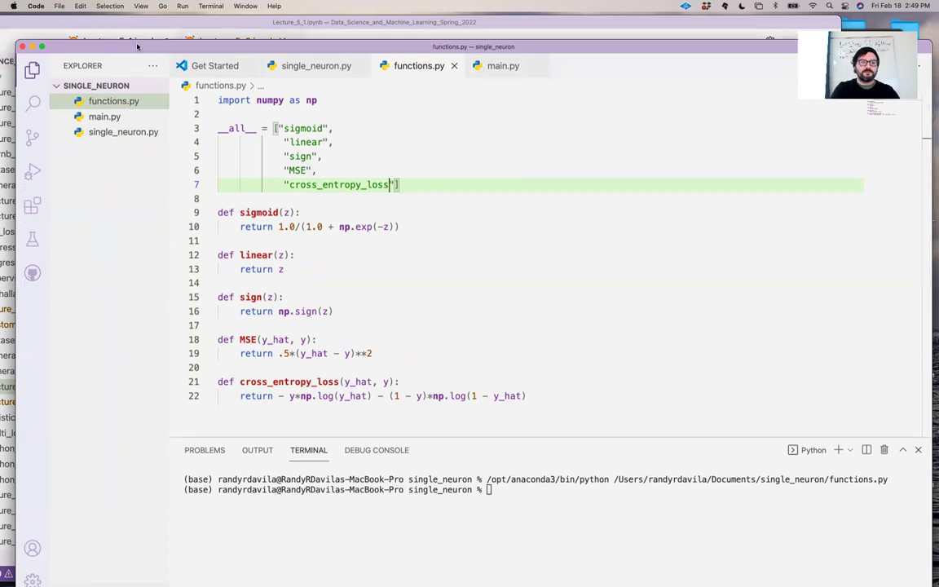
- Type 'from functions import *' in main.py, check functions.py's __all__, then delete the wildcard
left_click(101, 115)
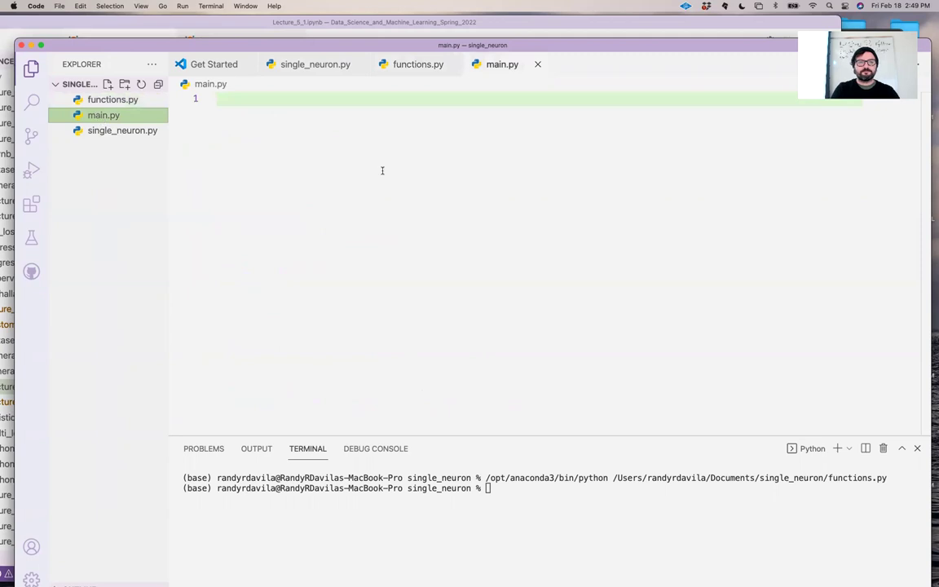
left_click(285, 115)
key("Return")
type("f")
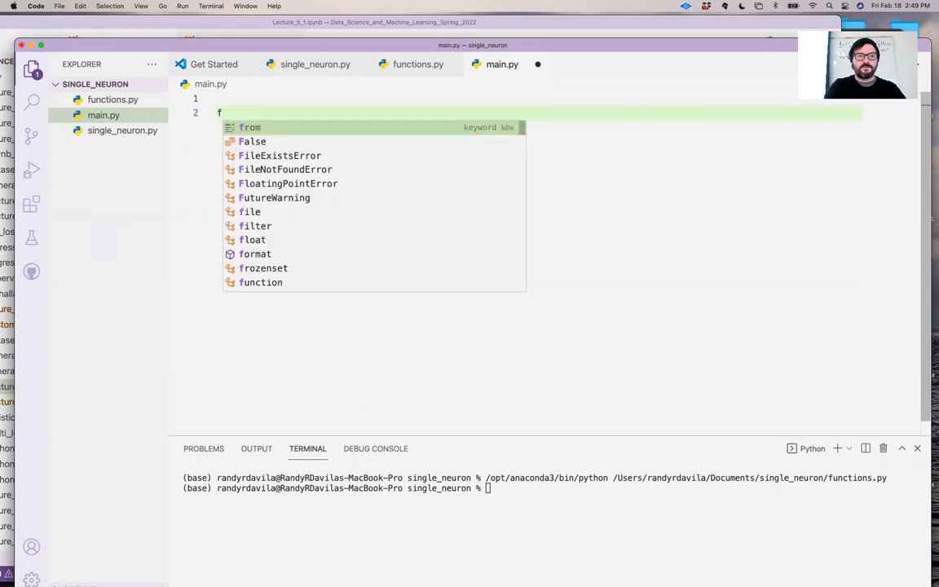
type("rom ")
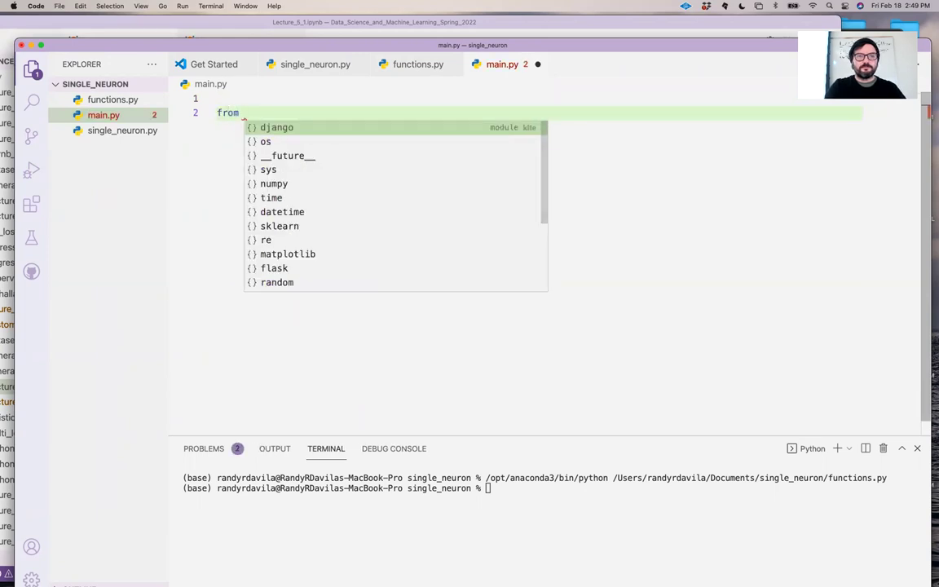
type("functions import")
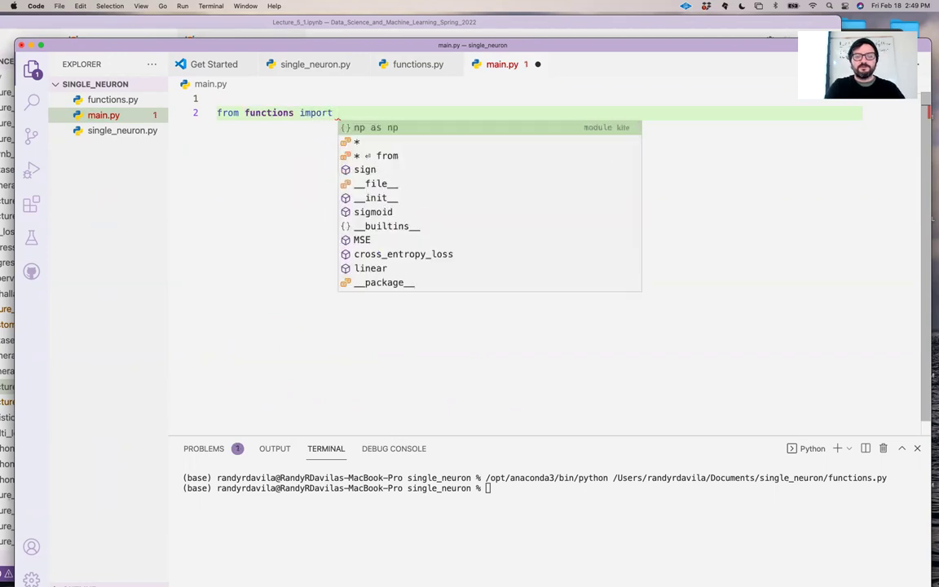
type(" *")
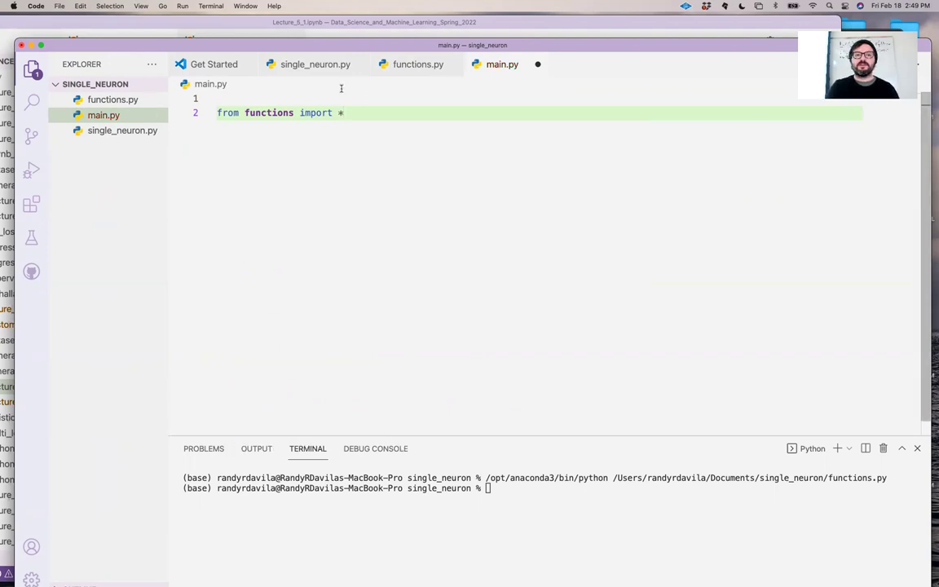
left_click(412, 65)
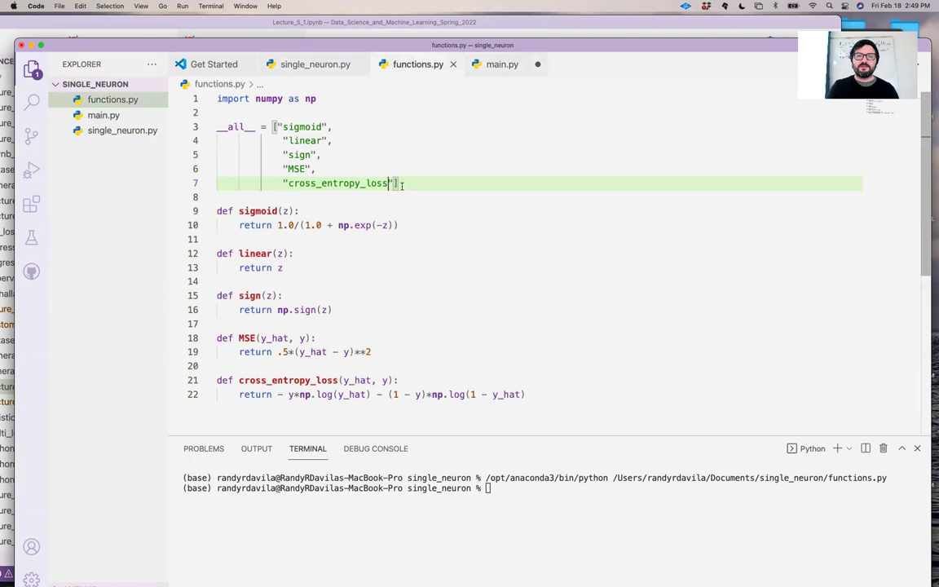
left_click_drag(398, 183, 198, 130)
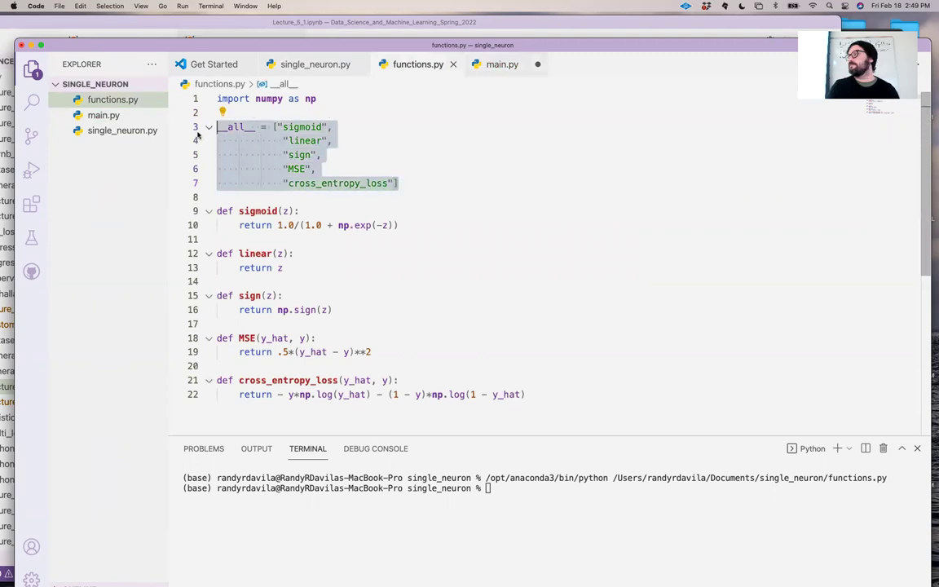
left_click(502, 64)
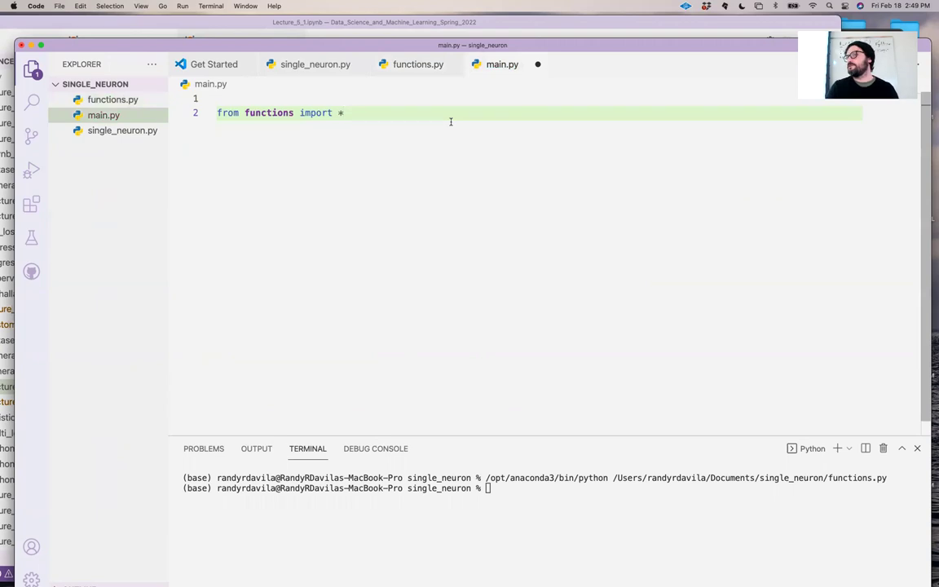
key("BackSpace")
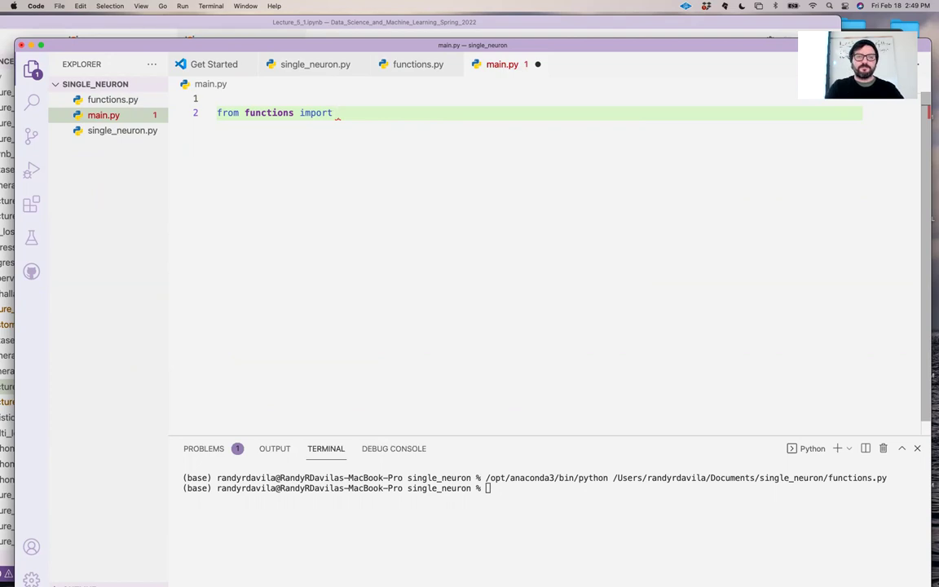
type("sig")
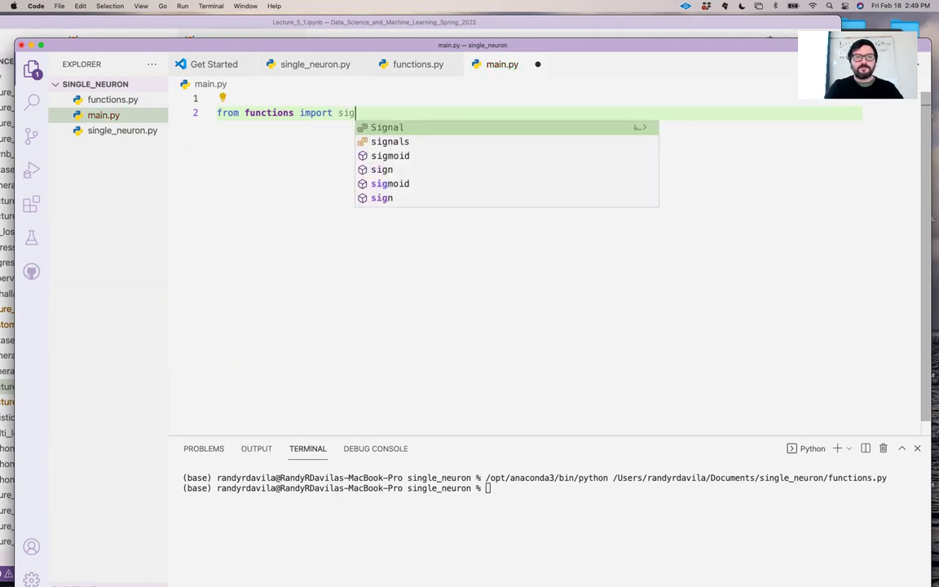
- Complete the line as 'from functions import sigmoid, cross_entropy_loss' with a blank line below
key("Down")
key("Down")
key("Down")
key("Down")
key("Return")
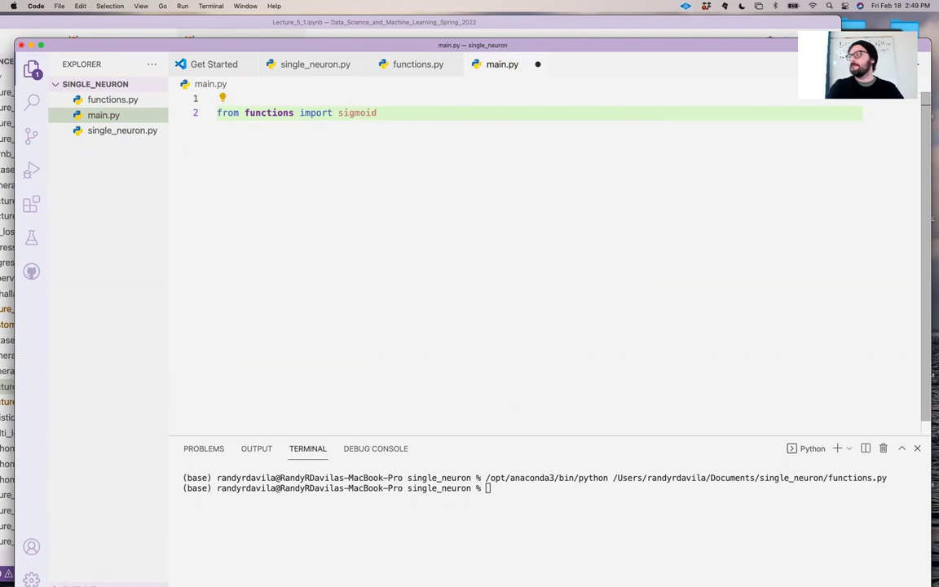
type(", ")
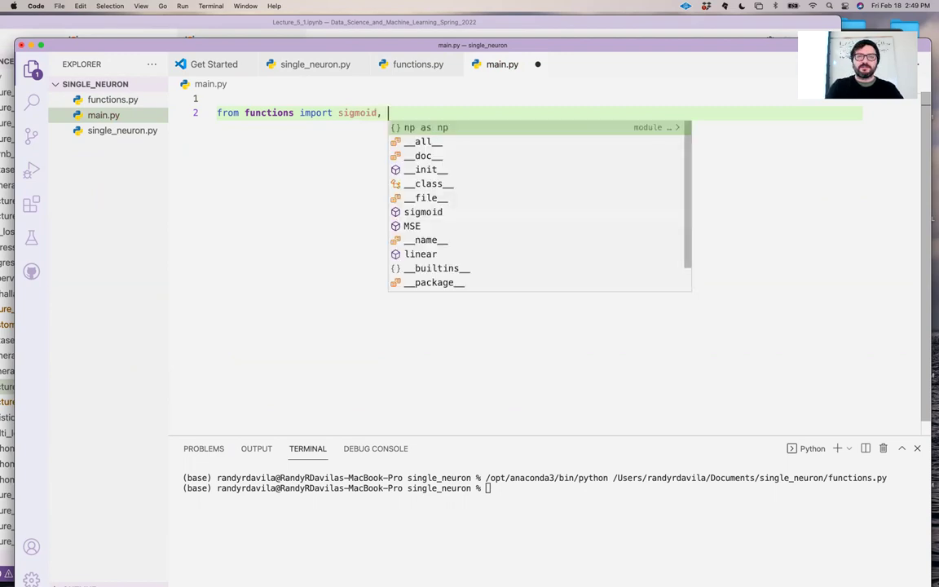
type("cr")
key("Return")
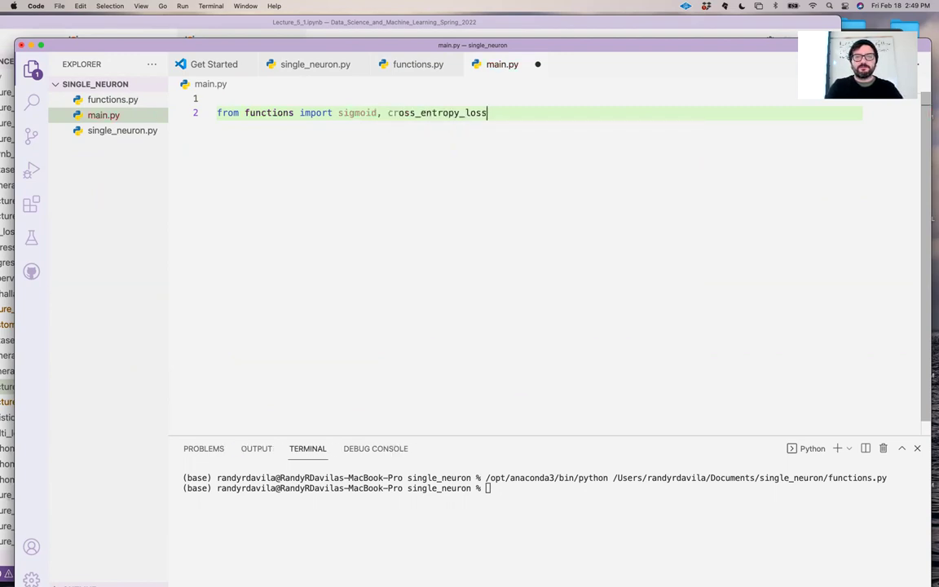
key("Return")
key("Return")
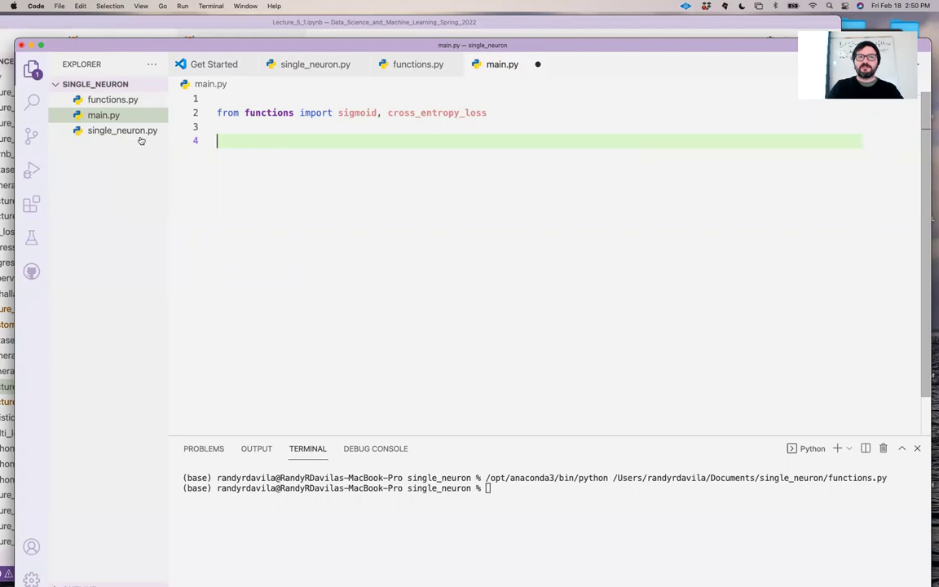
double_click(292, 113)
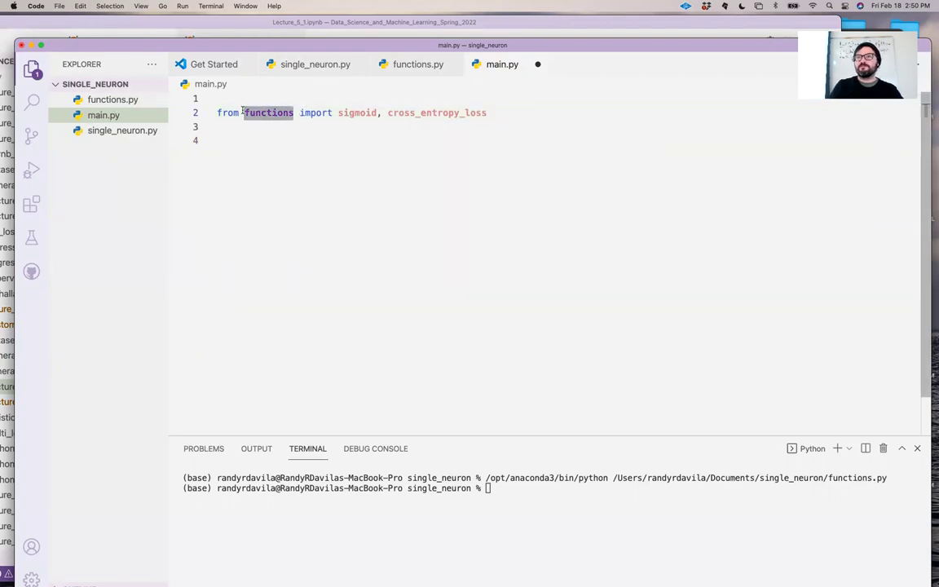
left_click_drag(339, 112, 488, 118)
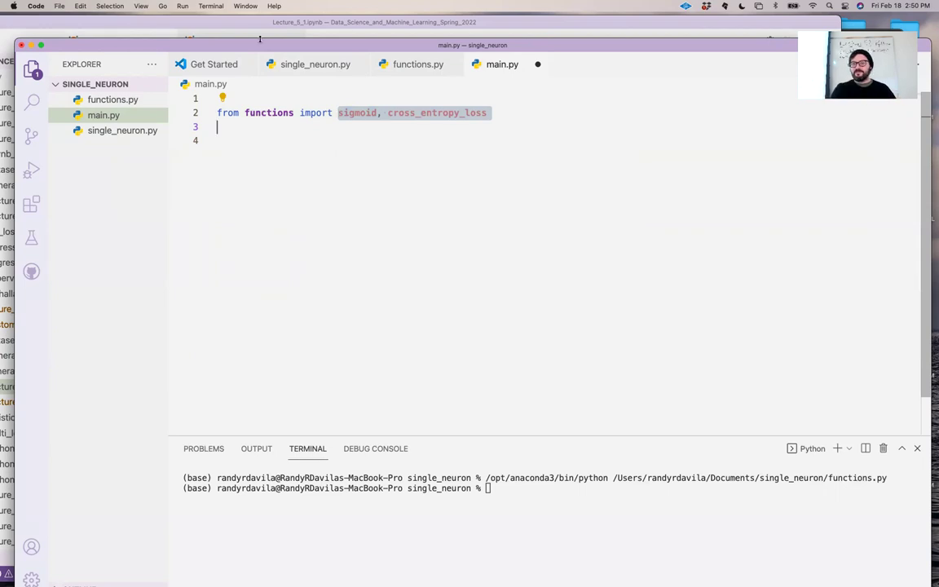
- Review the __all__ export list in functions.py
left_click(417, 64)
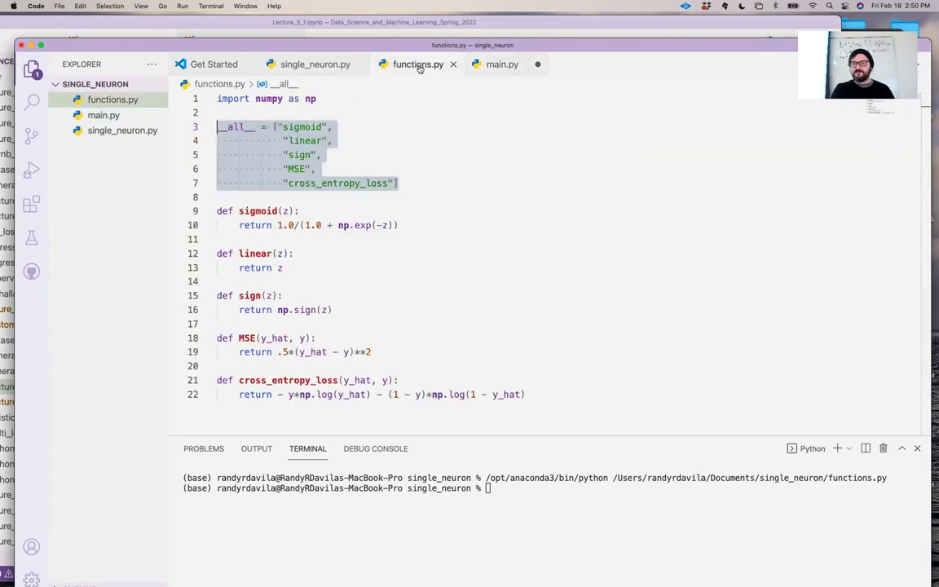
left_click(412, 183)
left_click_drag(399, 183, 216, 127)
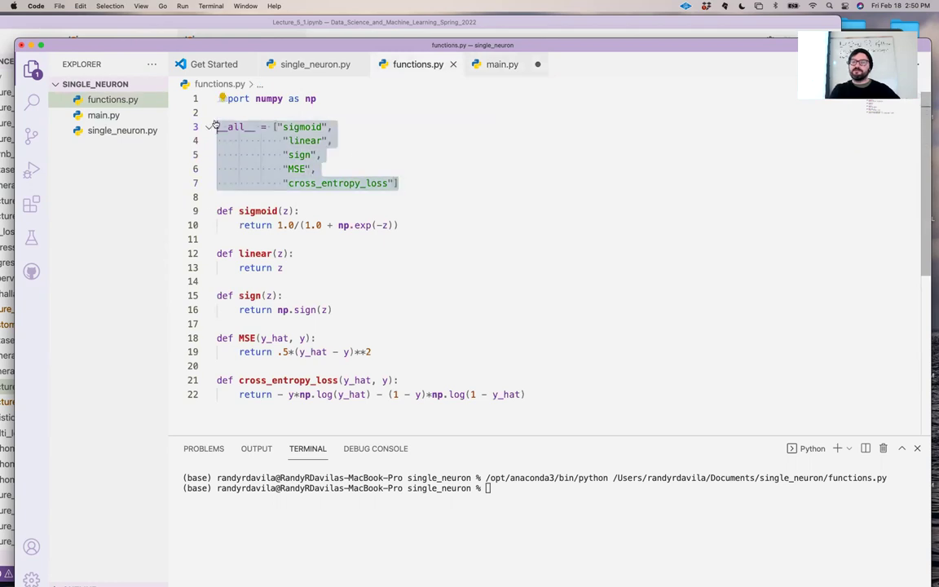
left_click(439, 182)
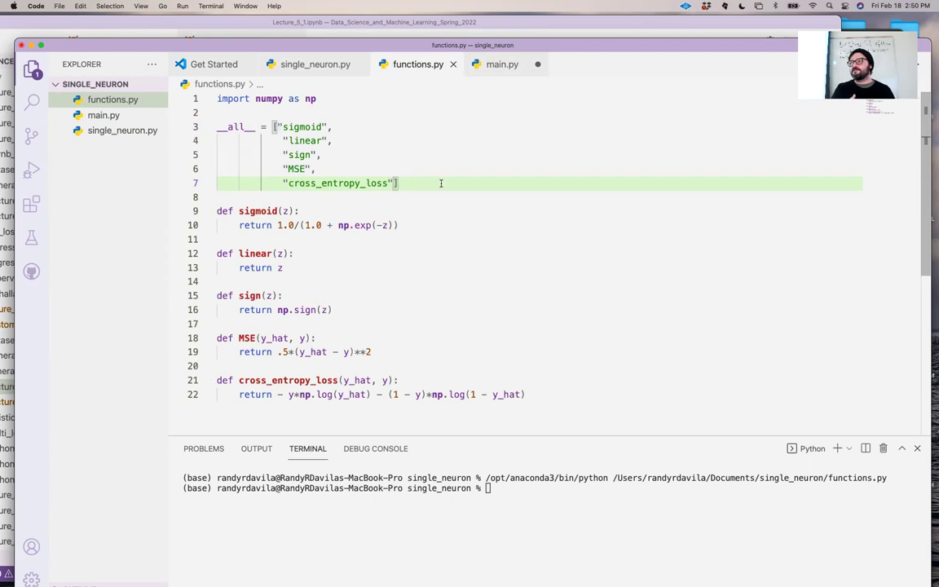
left_click_drag(419, 183, 217, 127)
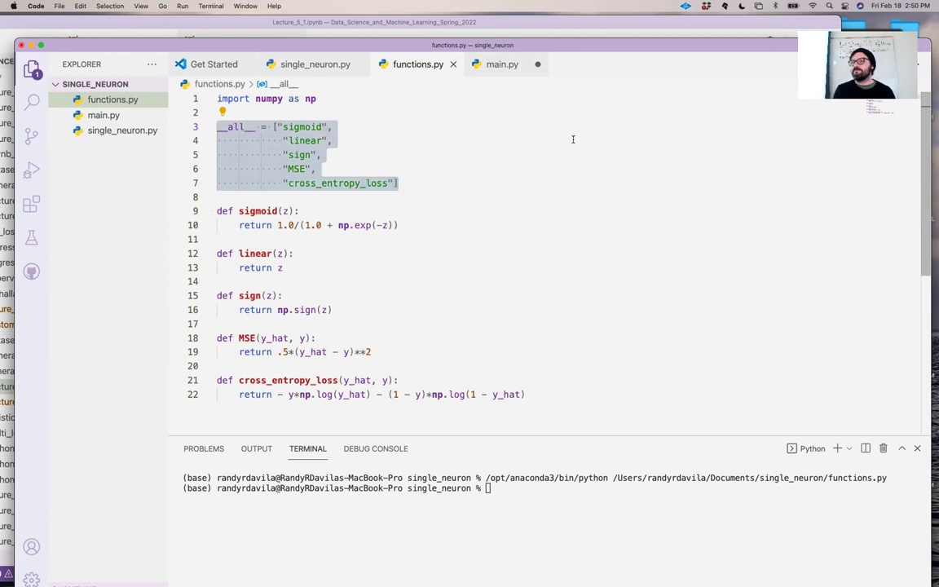
- Insert a blank line after the sigmoid, cross_entropy_loss import in main.py
left_click(497, 65)
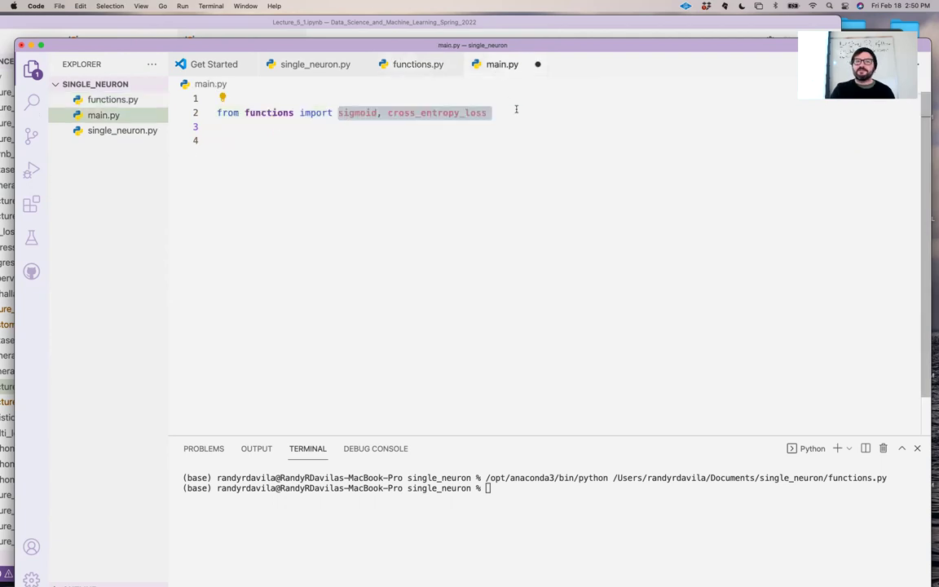
double_click(508, 113)
left_click_drag(488, 112, 341, 113)
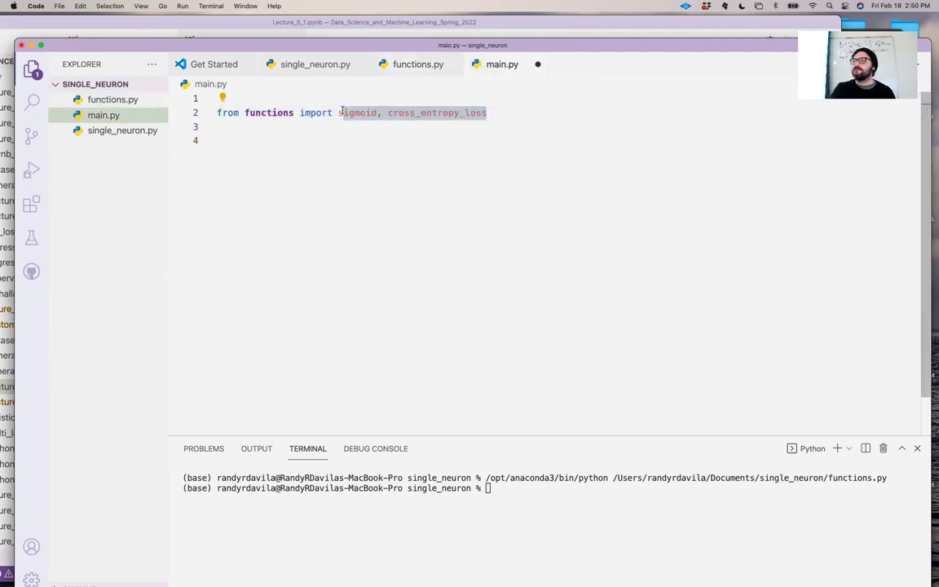
double_click(440, 112)
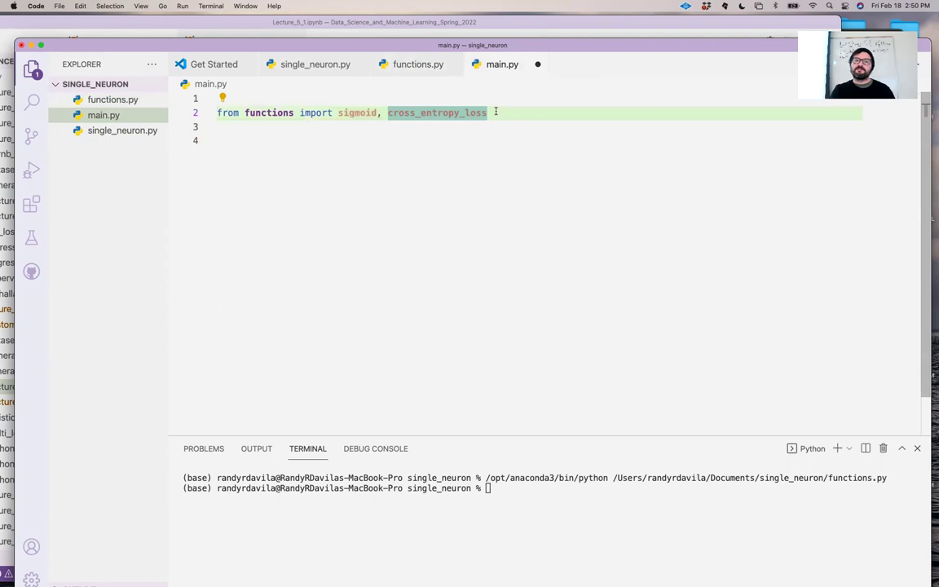
key("Right")
key("Return")
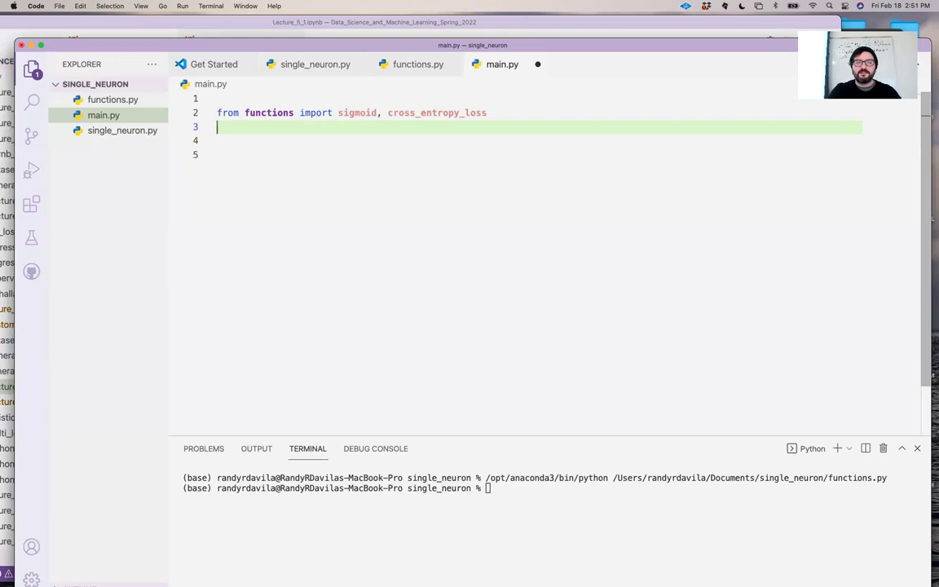
type("impo")
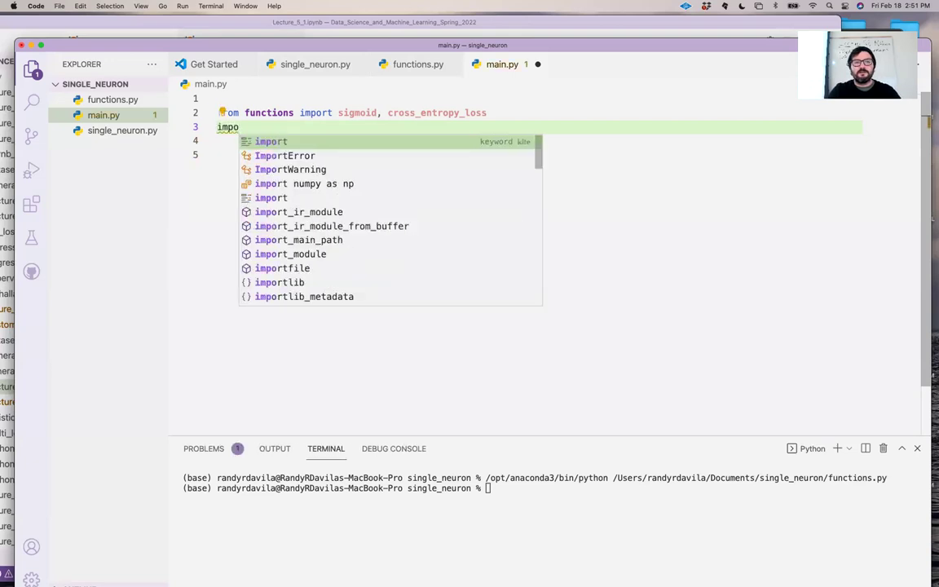
type("rt si")
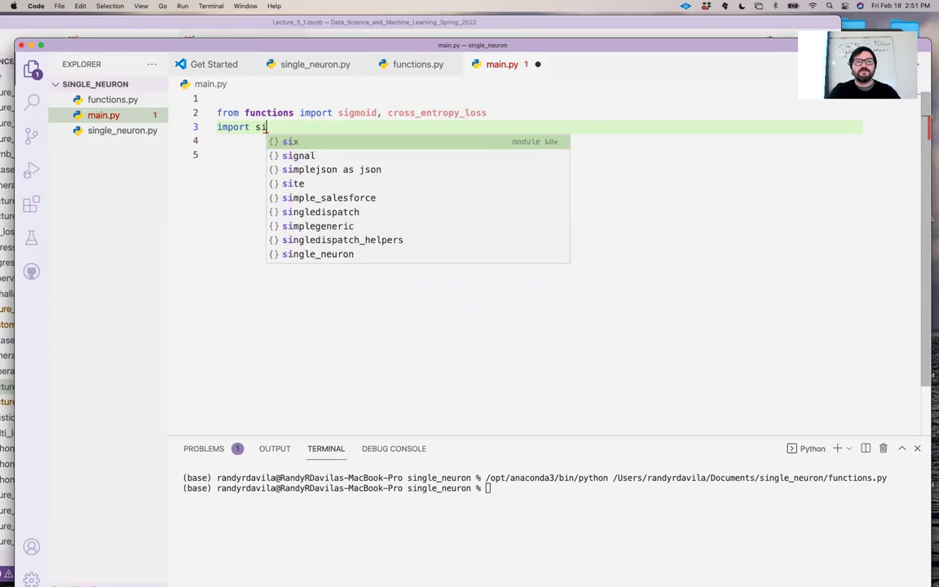
type("g")
- Import single_neuron as node and begin line 5, checking SingleNeuron in single_neuron.py
key("Down")
key("Down")
key("Return")
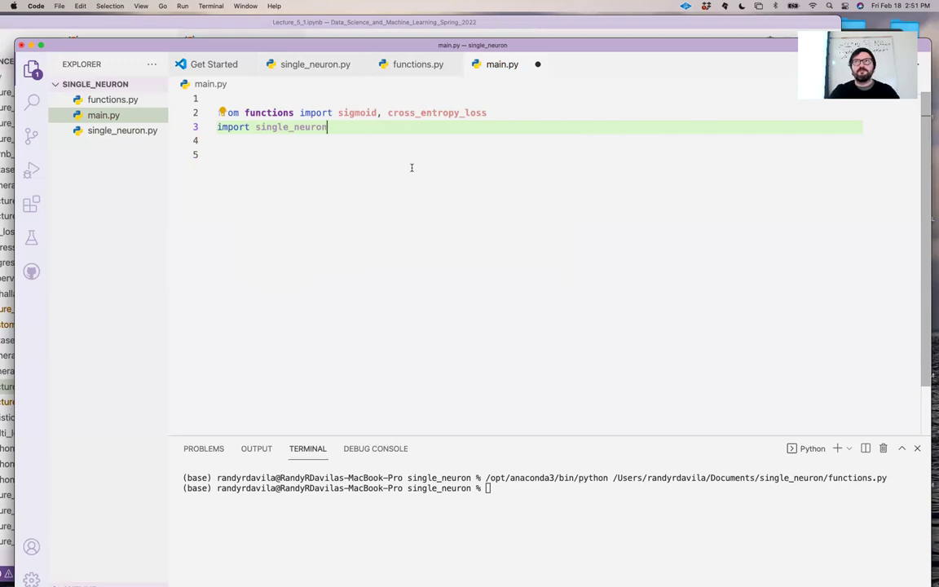
type(" as node")
key("Return")
key("Return")
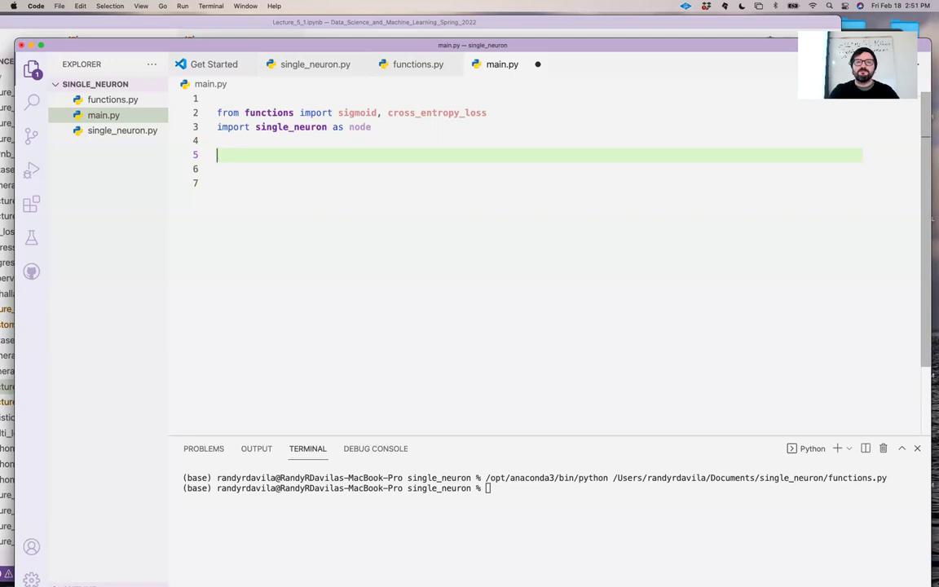
type("node = node.")
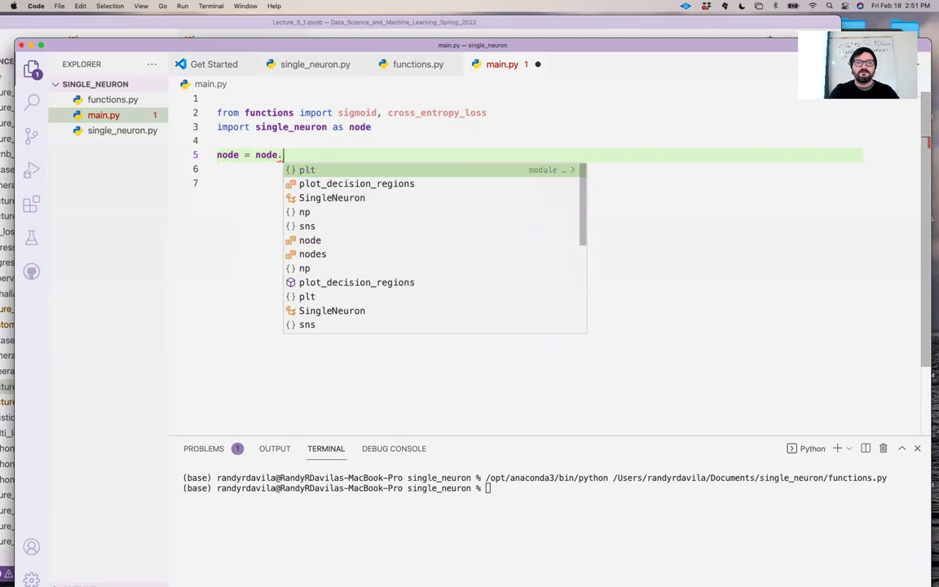
left_click(240, 155)
type("1")
left_click(294, 154)
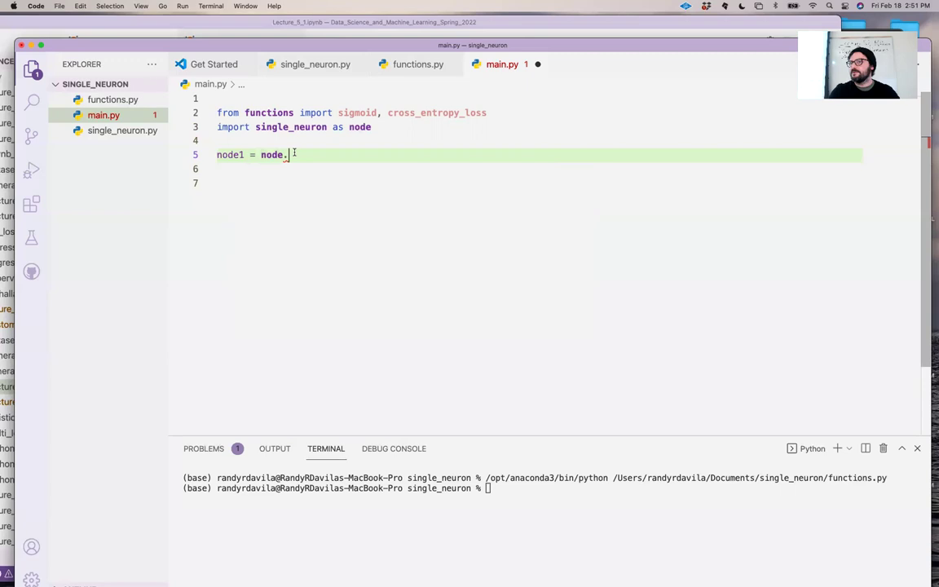
left_click(315, 64)
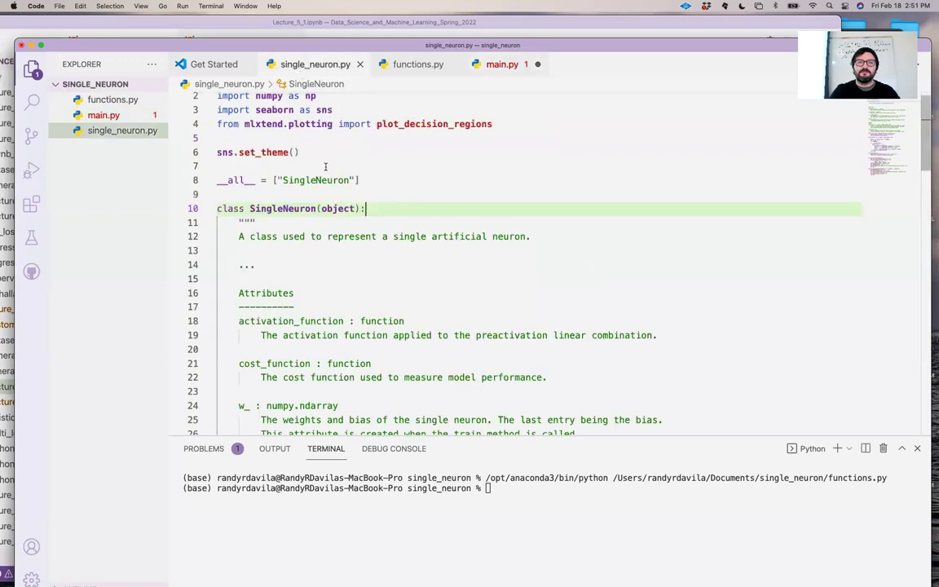
left_click_drag(360, 181, 276, 180)
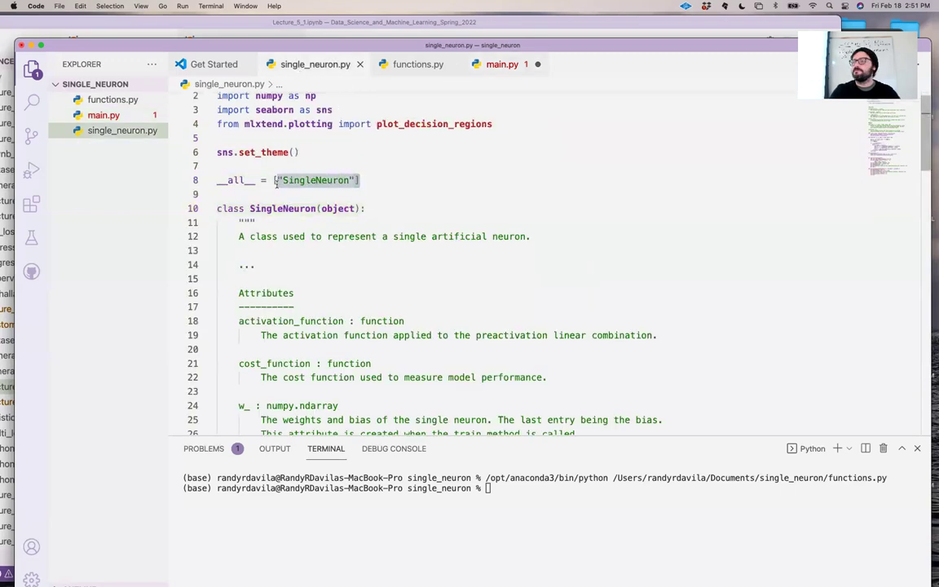
left_click(501, 63)
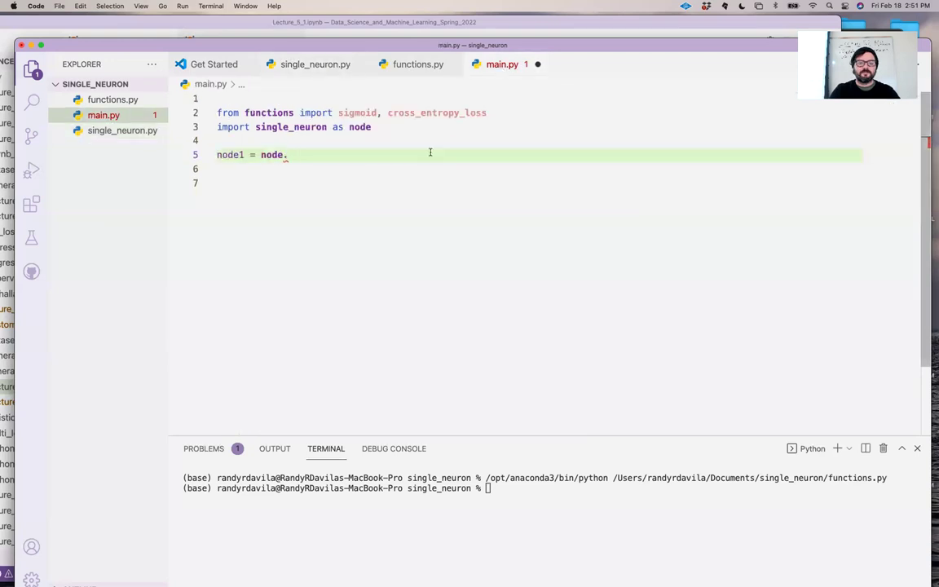
type("Sin")
- Write node1 = node.SingleNeuron(sigmoid, cross_entropy_loss) and save main.py
key("Tab")
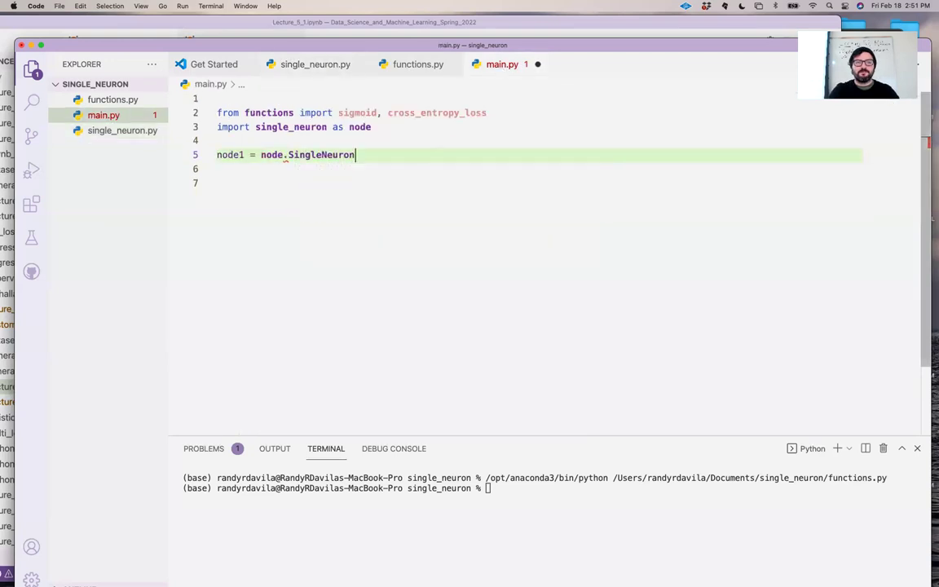
type("(")
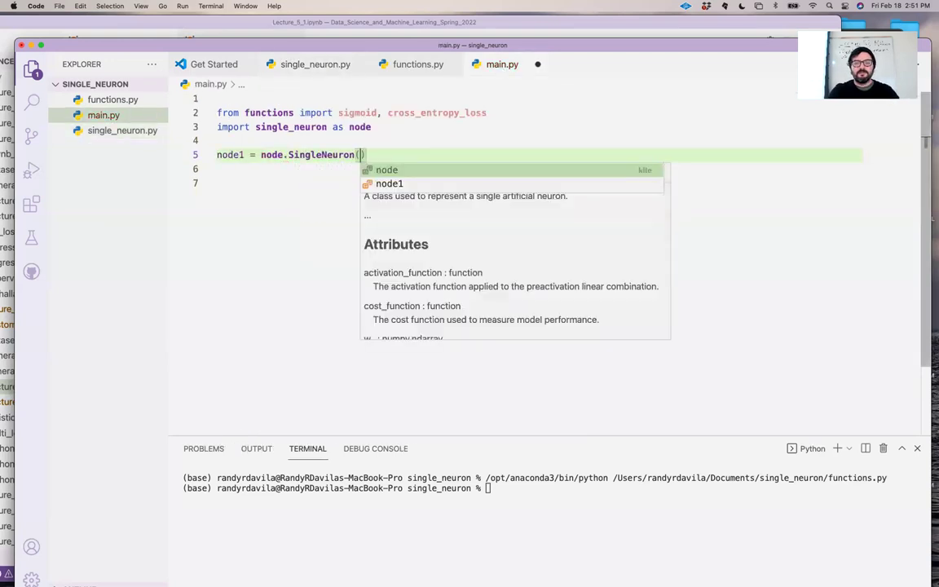
type("sig")
key("Tab")
type(", ")
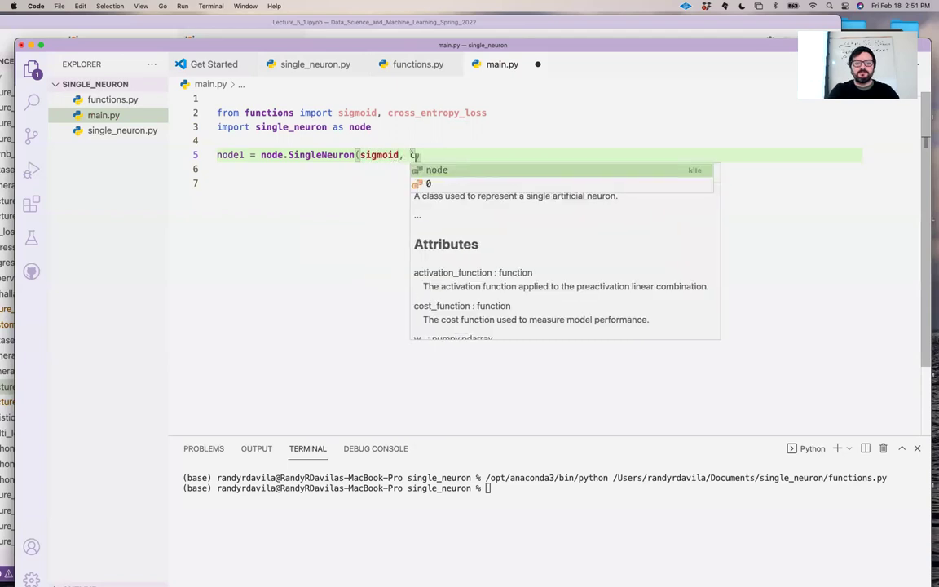
type("cros")
key("Tab")
key("End")
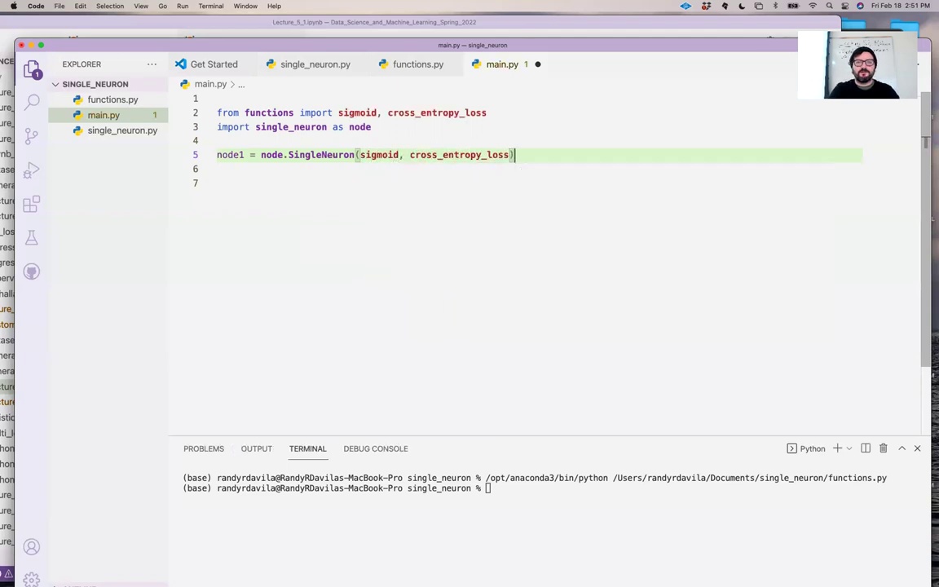
key("Return")
key("Return")
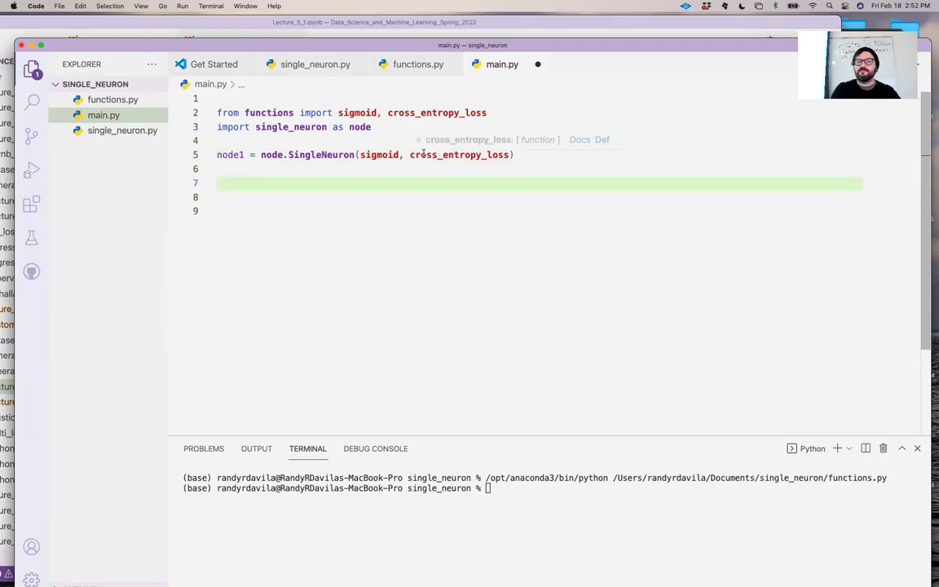
key("super+s")
- Run main.py with Run Python File and confirm it finishes without errors
left_click_drag(592, 47, 506, 49)
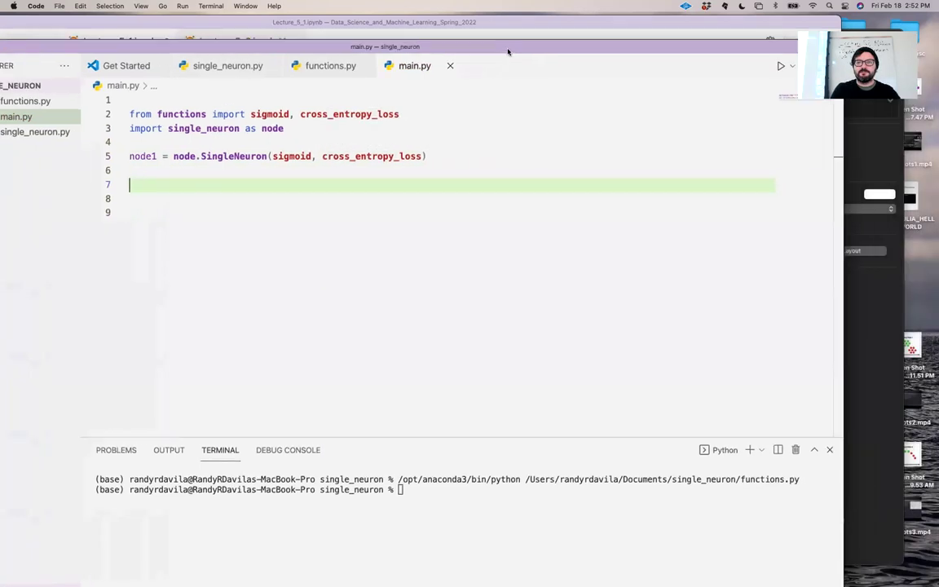
left_click(781, 66)
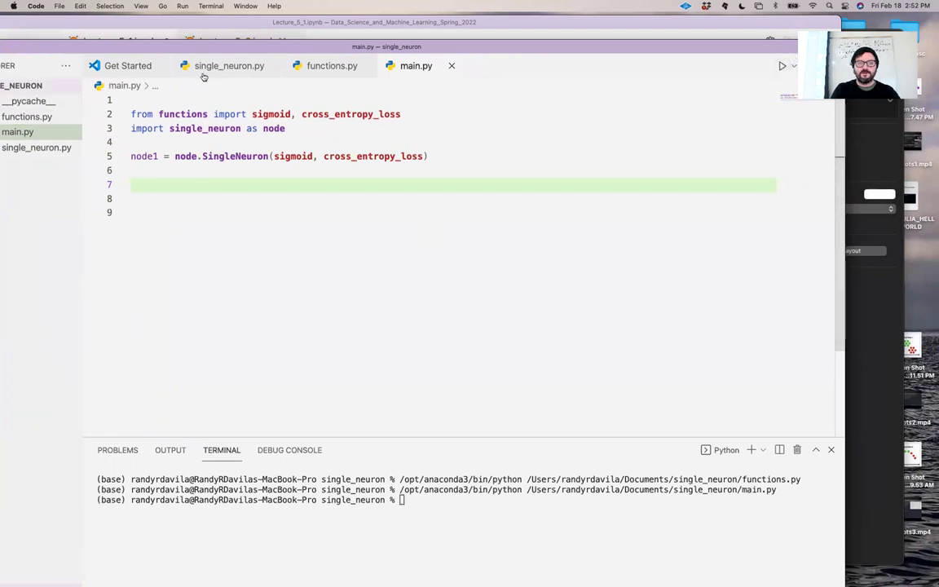
left_click_drag(194, 44, 265, 44)
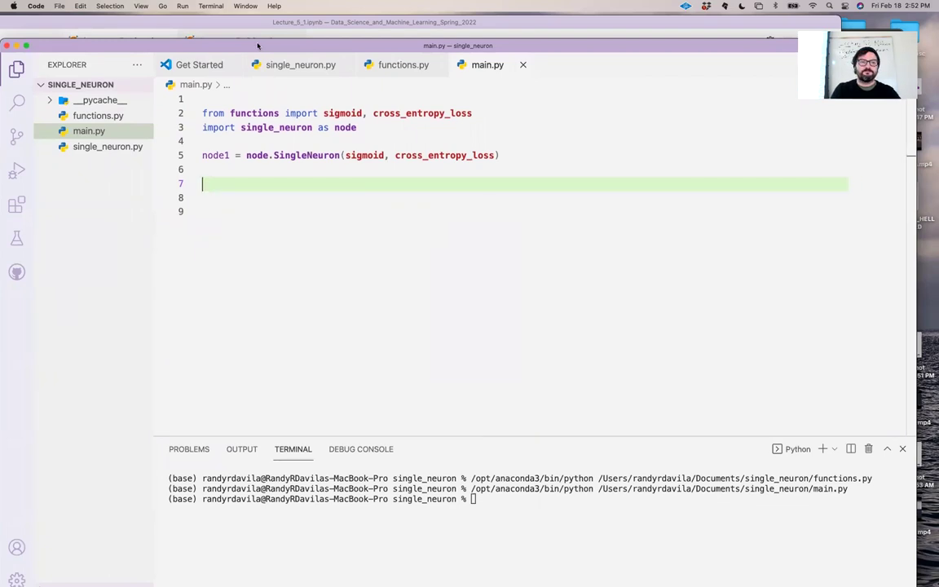
left_click_drag(265, 44, 277, 45)
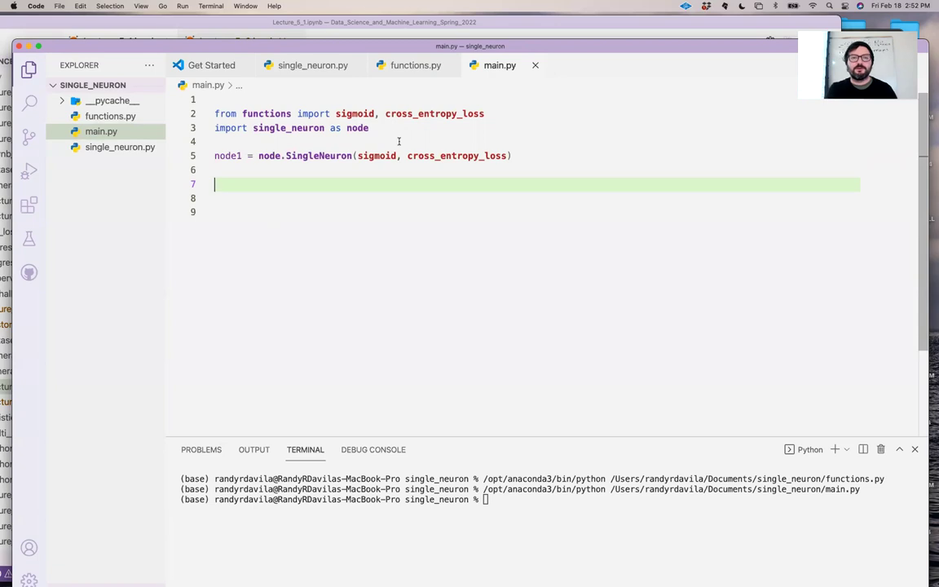
- Drop the node alias from line 3's import and adjust line 5's prefix
double_click(357, 128)
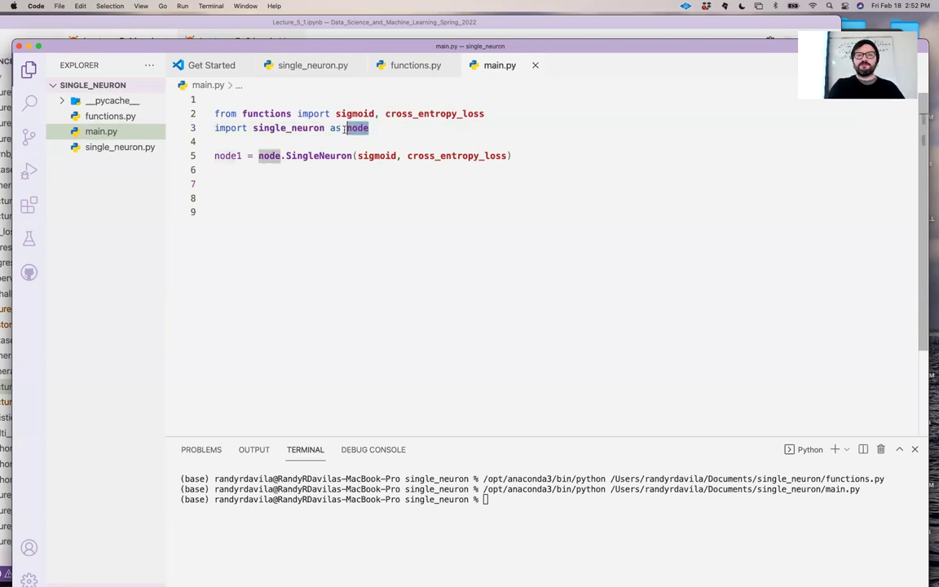
key("BackSpace")
key("BackSpace")
key("BackSpace")
key("BackSpace")
left_click(281, 156)
key("BackSpace")
key("BackSpace")
key("BackSpace")
type("singl")
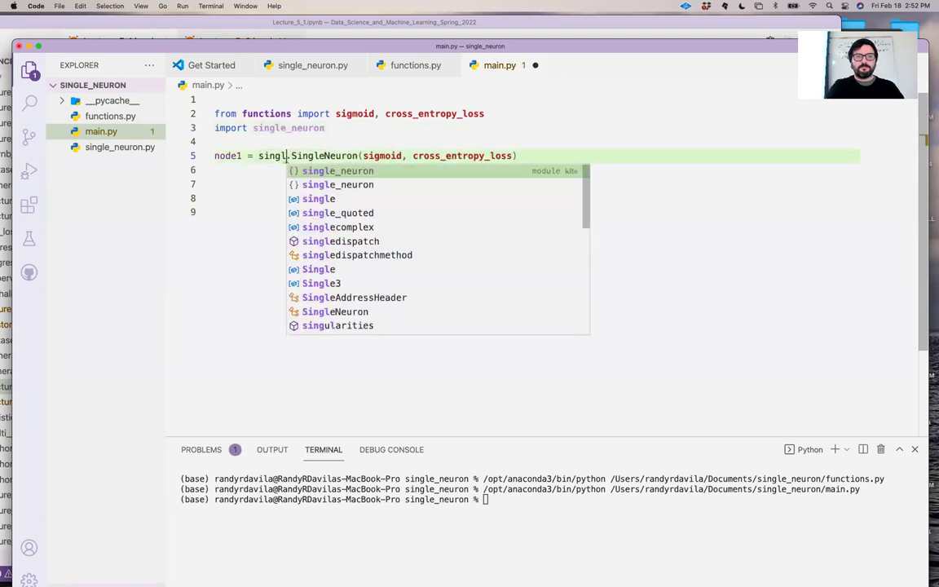
key("Tab")
left_click(335, 199)
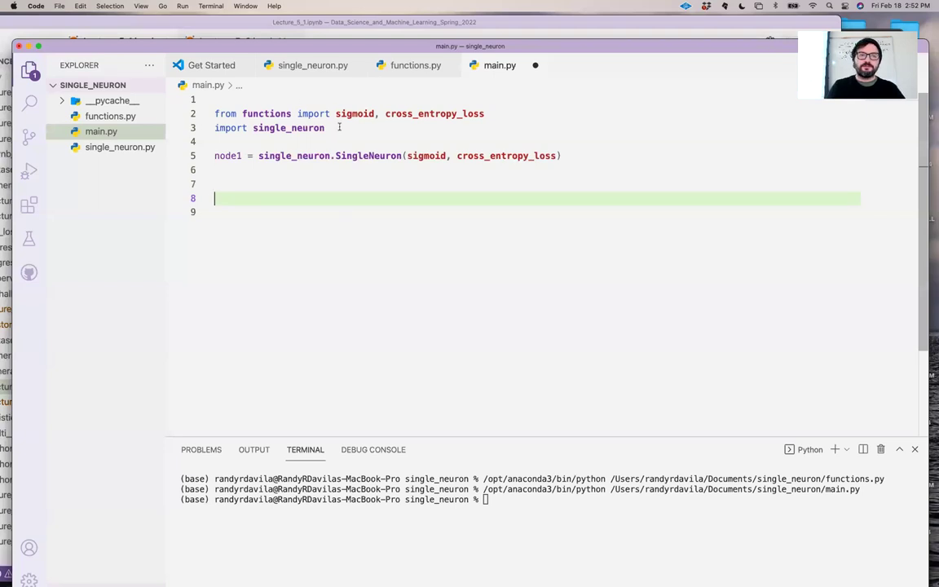
- Rewrite line 3 as 'from single_neuron import SingleNeuron as node' and fix line 5's prefix
double_click(220, 128)
type("from")
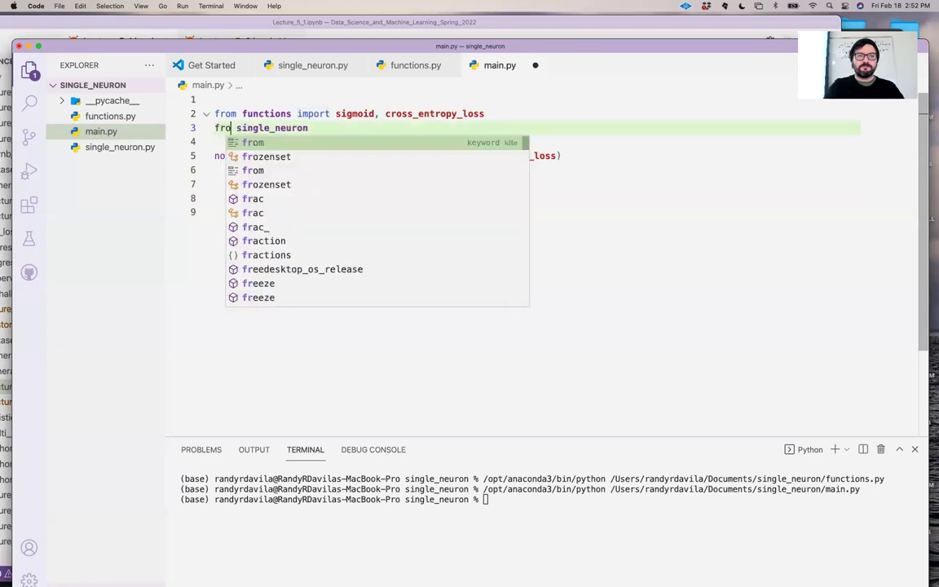
left_click(325, 128)
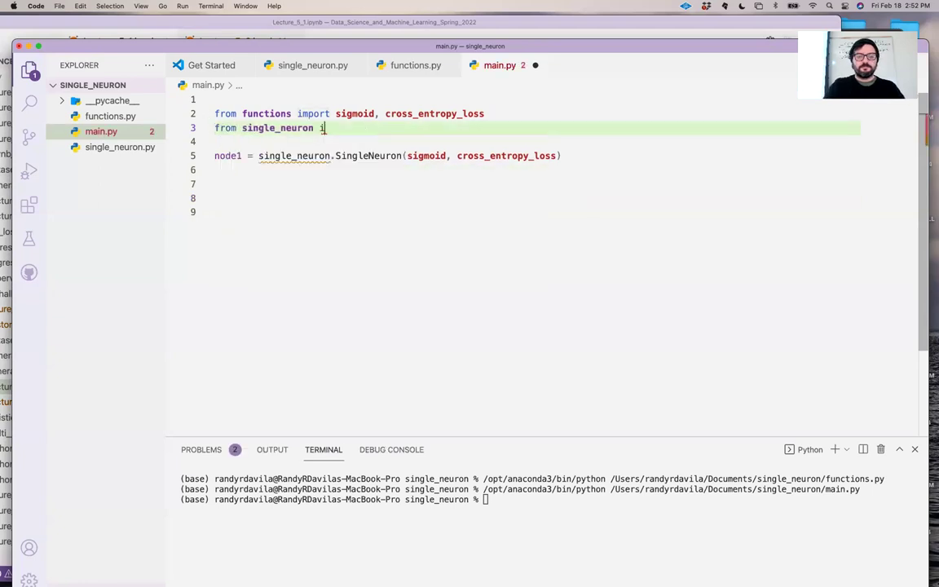
type("import S")
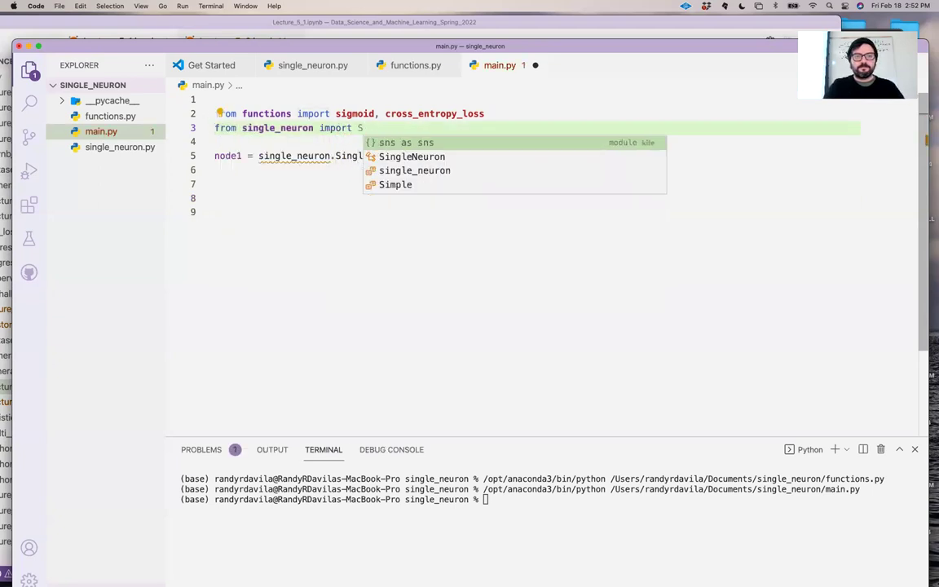
key("Down")
key("Return")
type("as node")
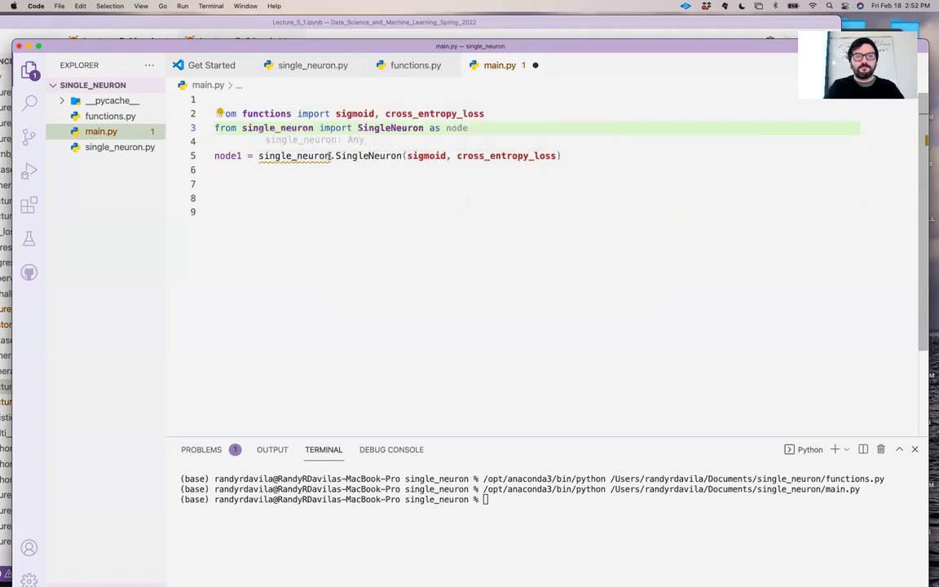
left_click_drag(330, 156, 257, 155)
type("node")
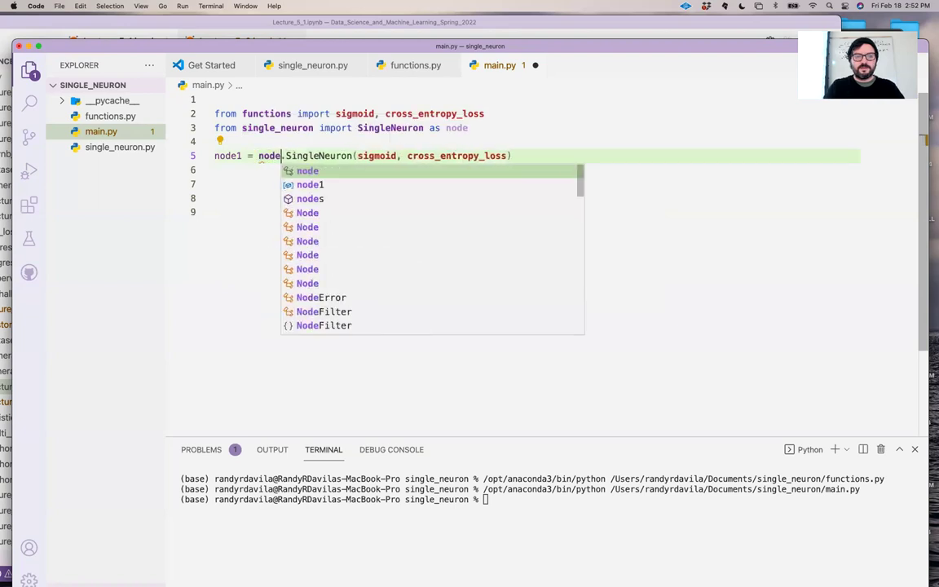
left_click(250, 210)
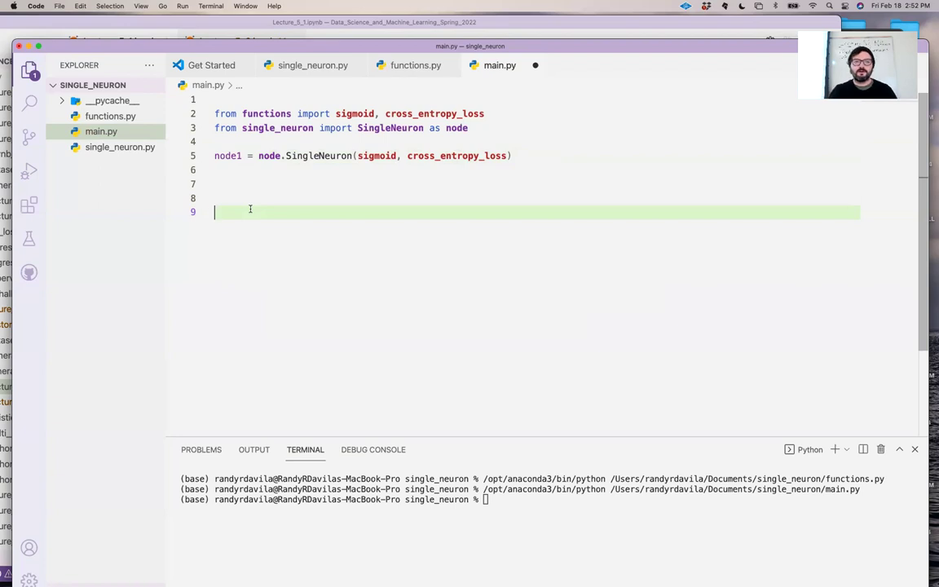
left_click(262, 180)
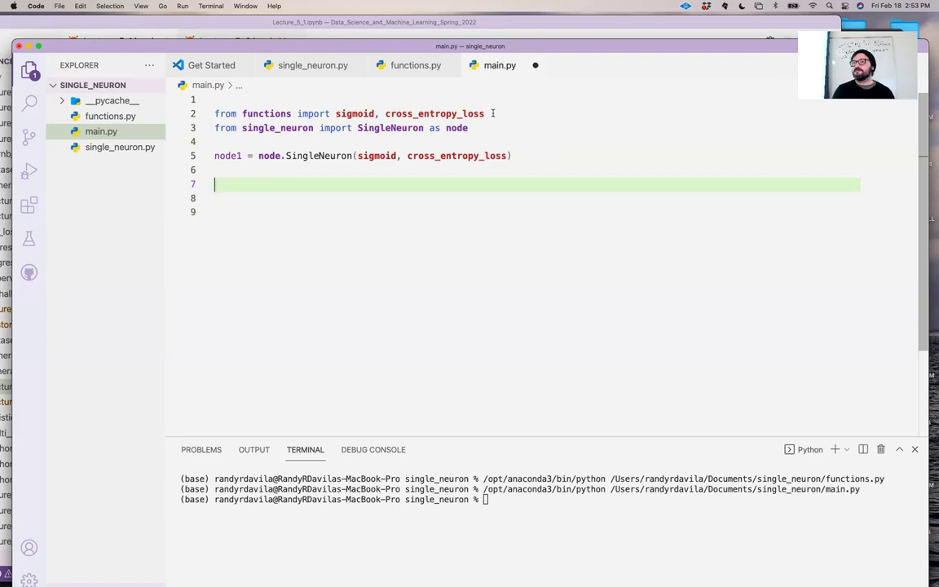
- Cut 'Logistic Regression' from single_neuron.py's plot title, then go back to main.py
left_click(99, 116)
left_click(120, 147)
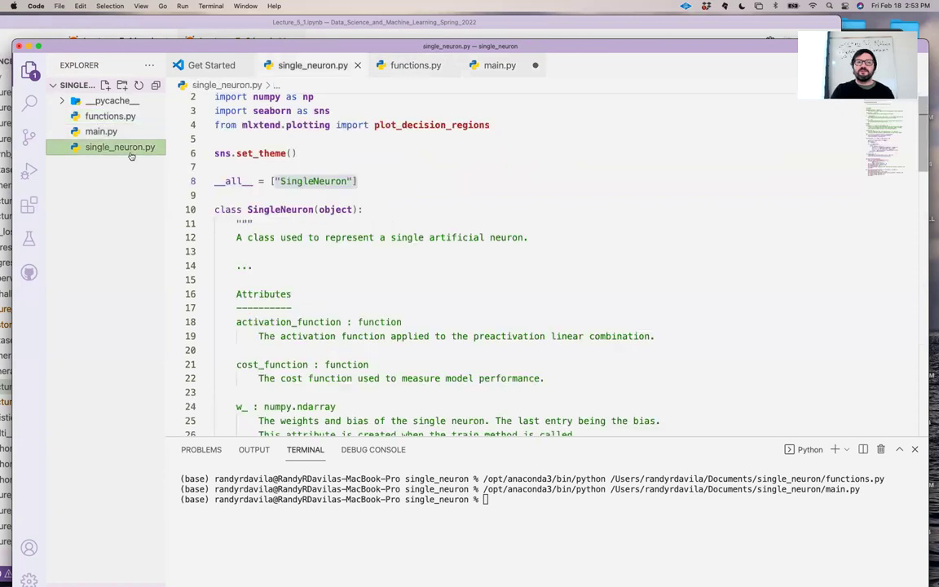
scroll(377, 260, "down", 5)
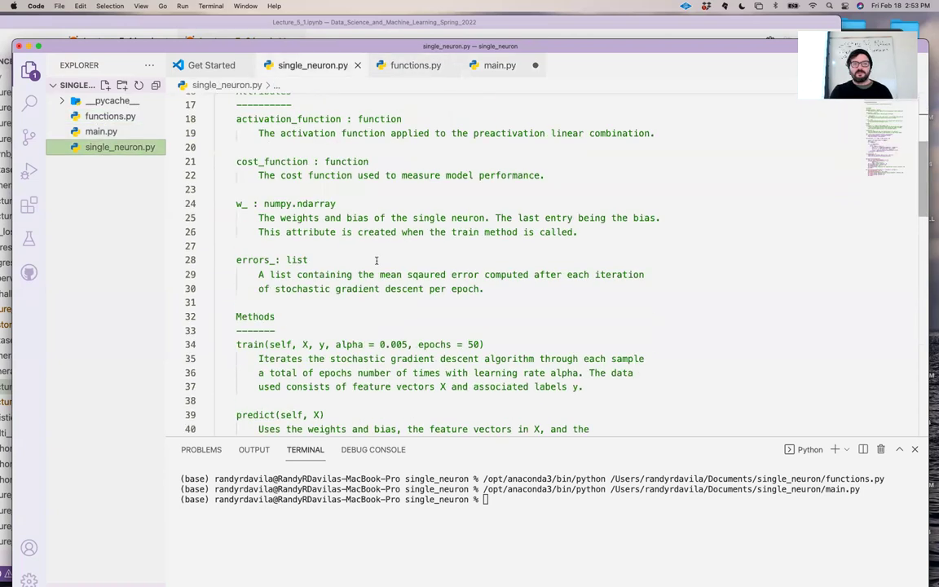
scroll(377, 261, "down", 4)
scroll(376, 260, "down", 5)
scroll(377, 260, "down", 5)
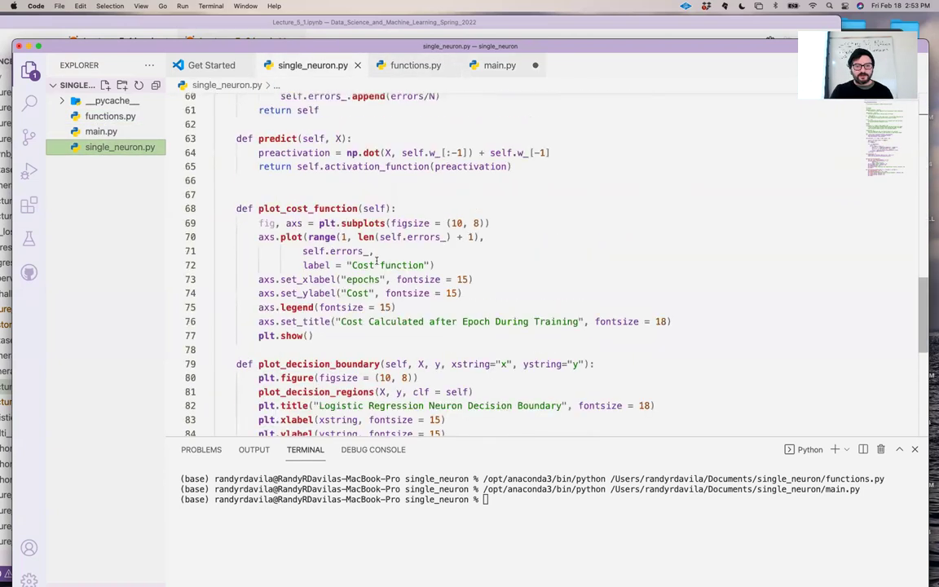
scroll(377, 260, "down", 3)
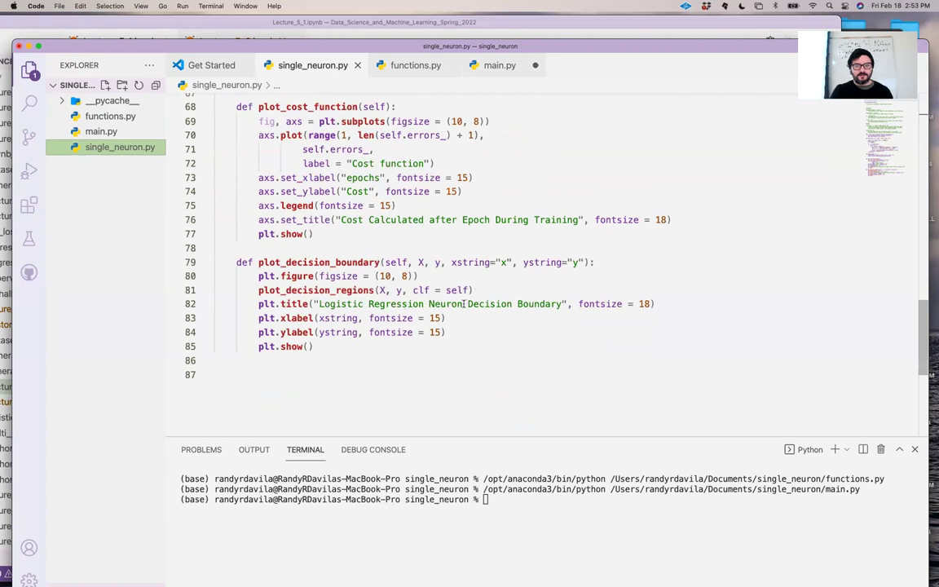
left_click_drag(424, 304, 318, 304)
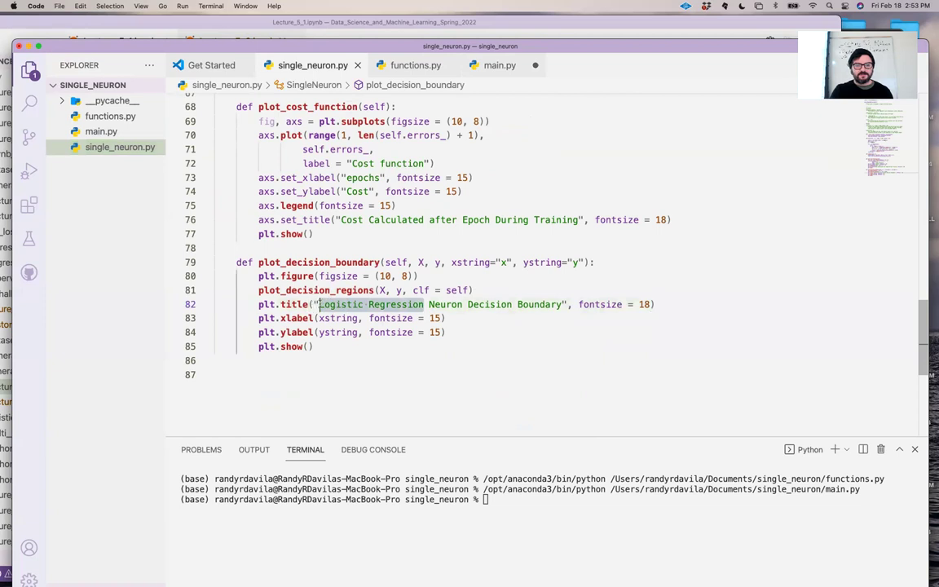
key("BackSpace")
key("Delete")
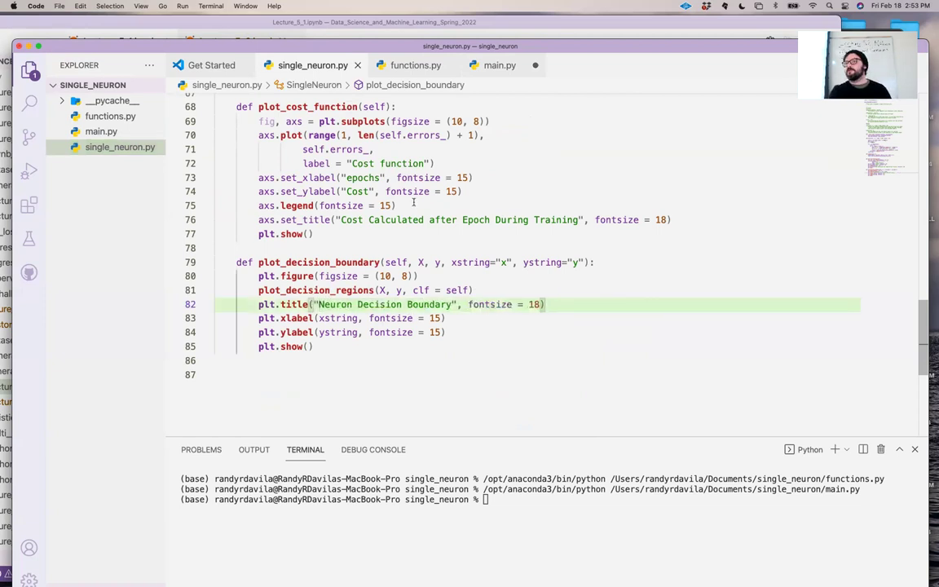
scroll(414, 202, "up", 4)
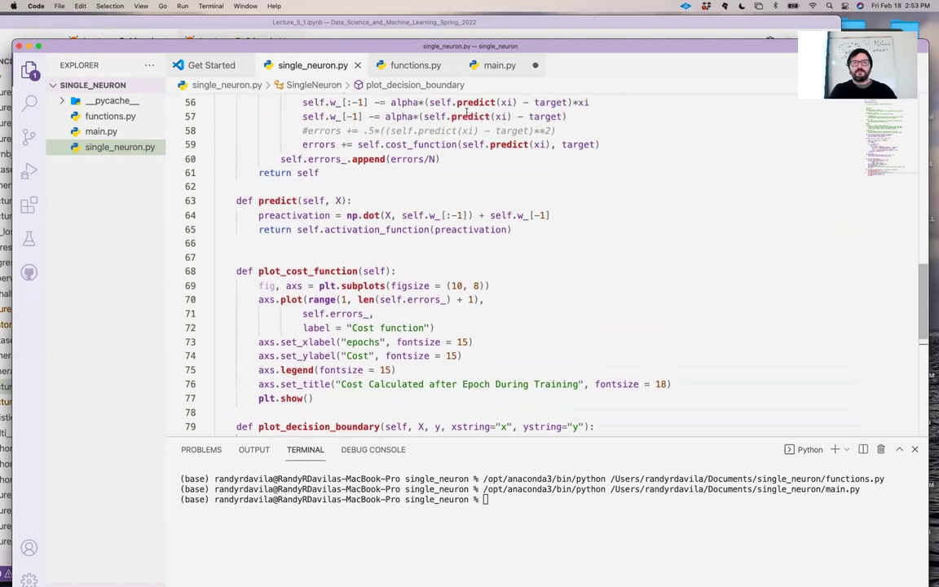
left_click(500, 65)
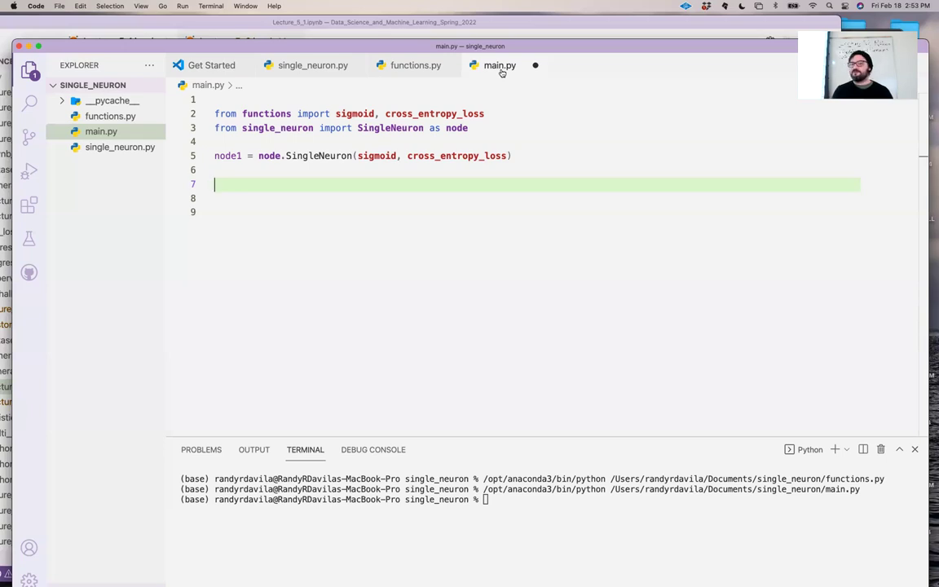
left_click_drag(469, 128, 213, 114)
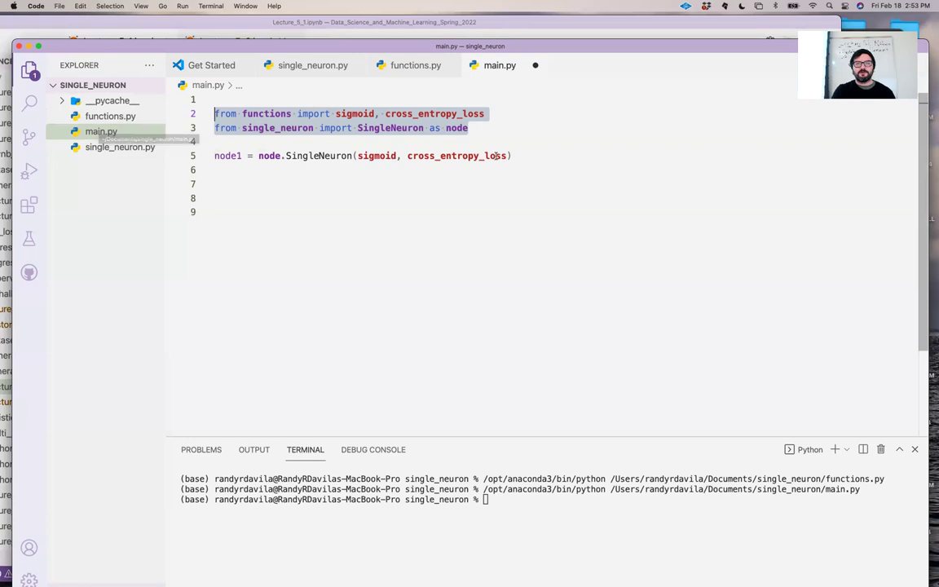
left_click(473, 128)
left_click(415, 65)
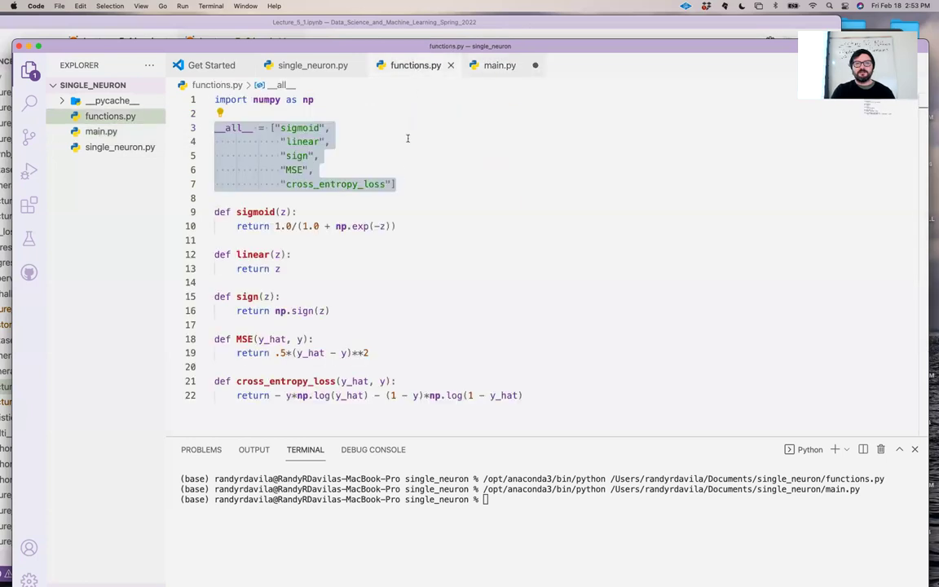
left_click(417, 185)
left_click_drag(416, 184, 210, 127)
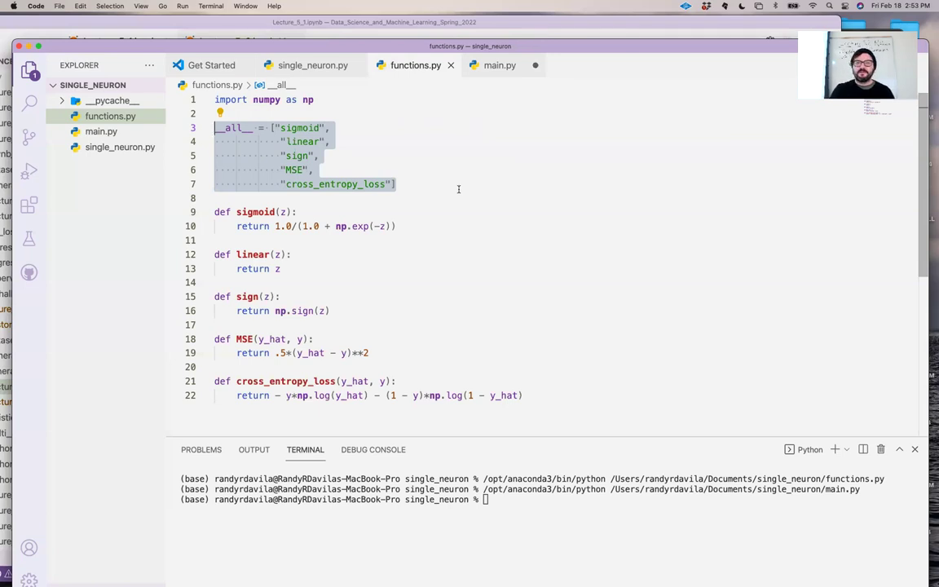
left_click(313, 65)
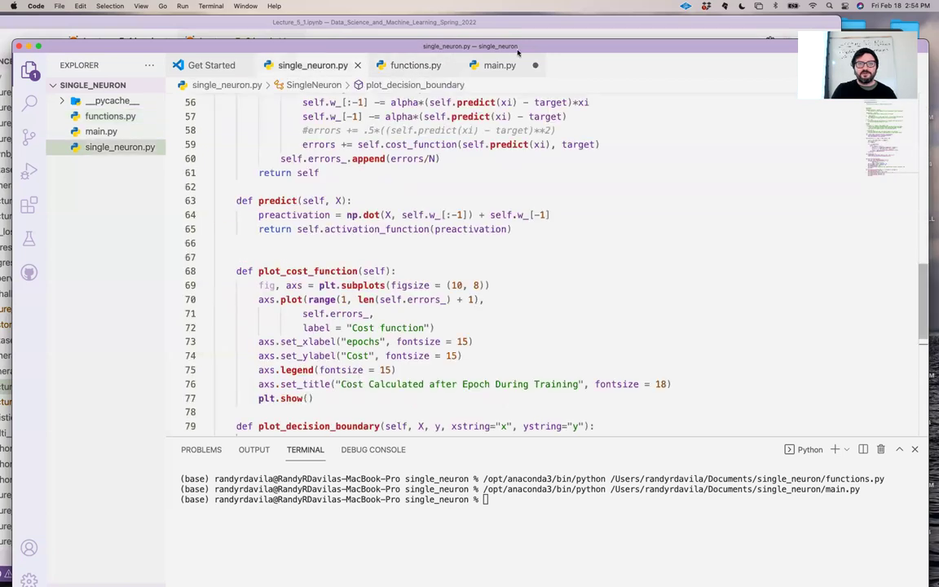
left_click(499, 65)
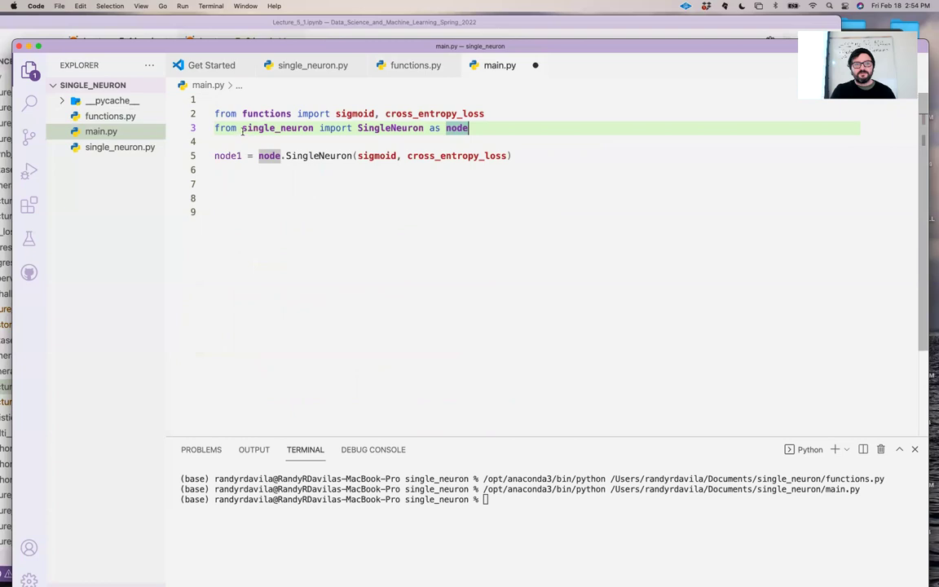
left_click_drag(243, 129, 316, 128)
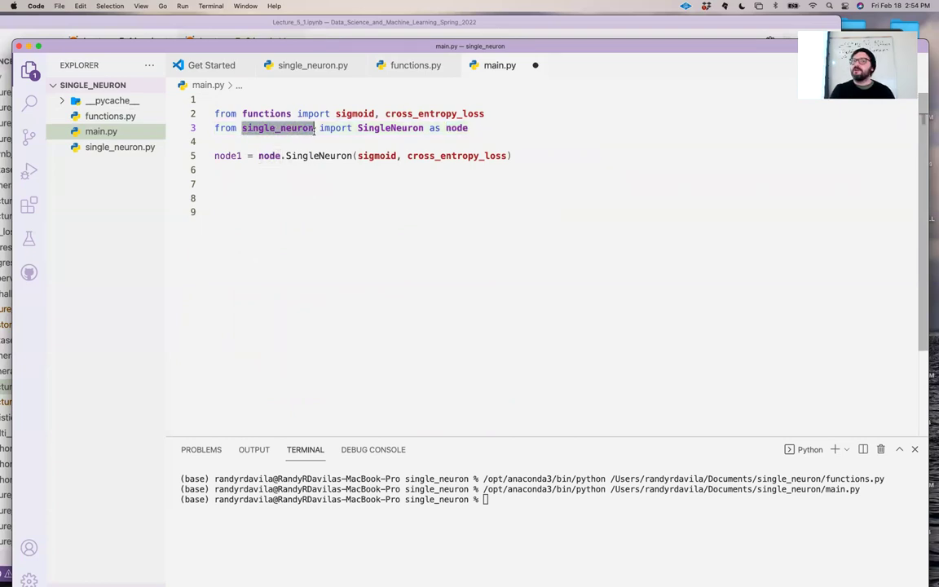
left_click_drag(358, 128, 420, 128)
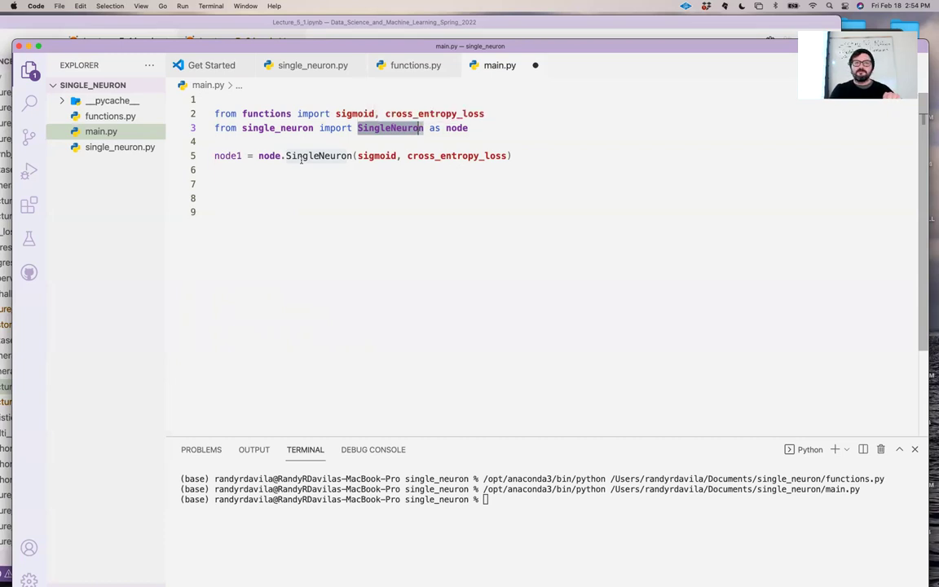
double_click(269, 156)
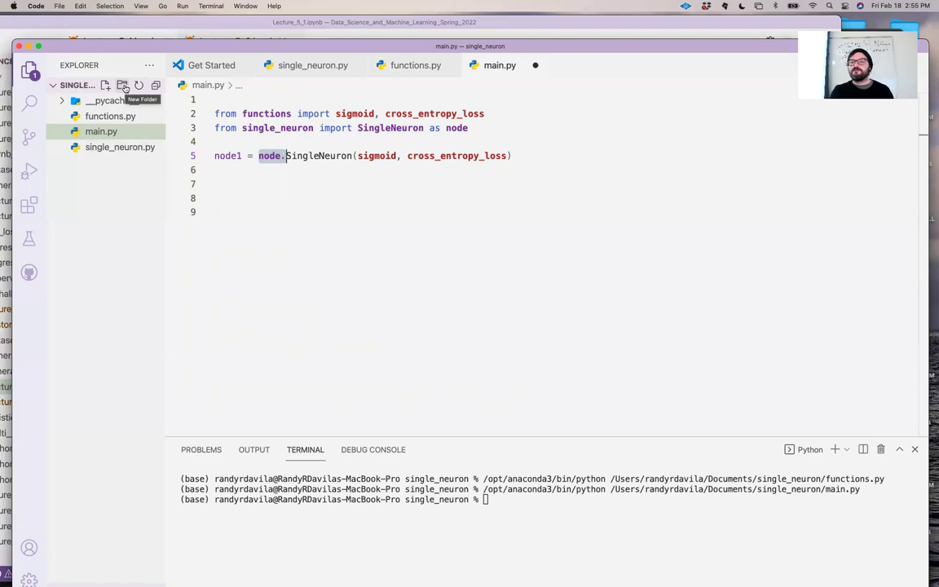
- Create a new project folder named 'models', correcting a mistyped name first
left_click(123, 86)
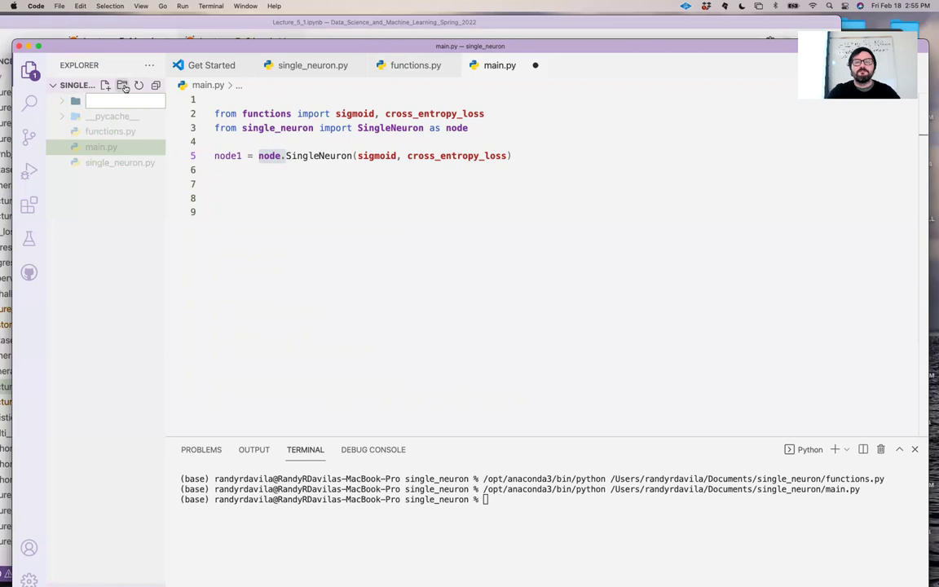
type("single")
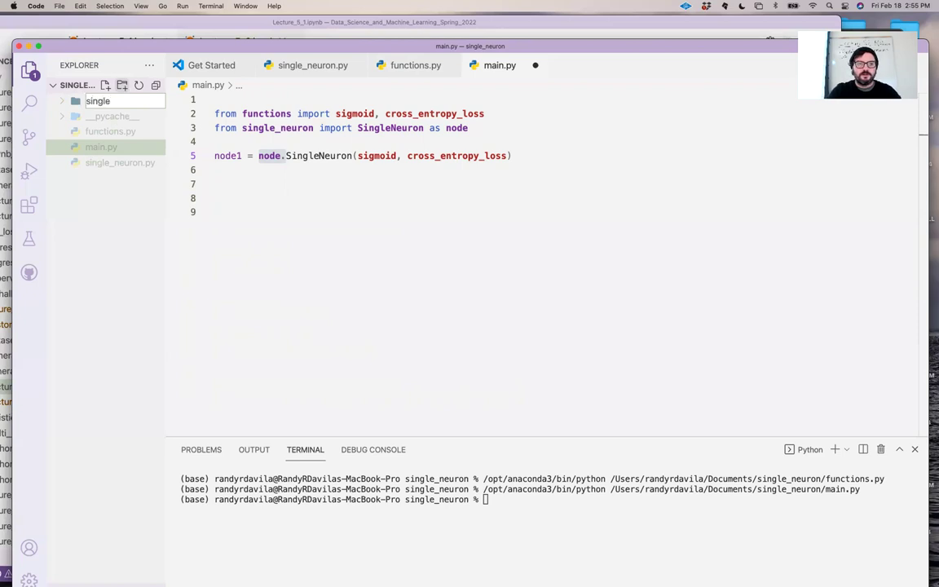
key("BackSpace")
key("BackSpace")
key("BackSpace")
type("models")
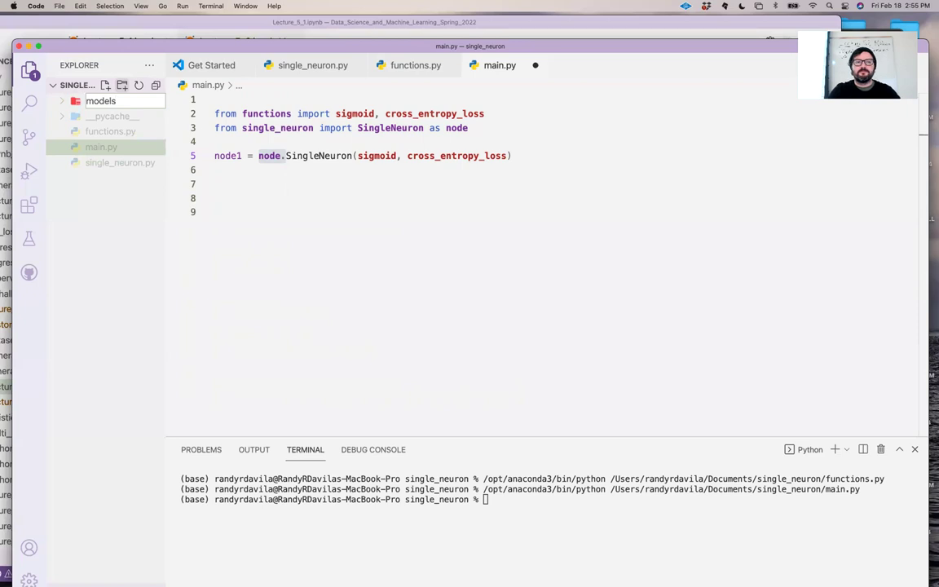
key("Return")
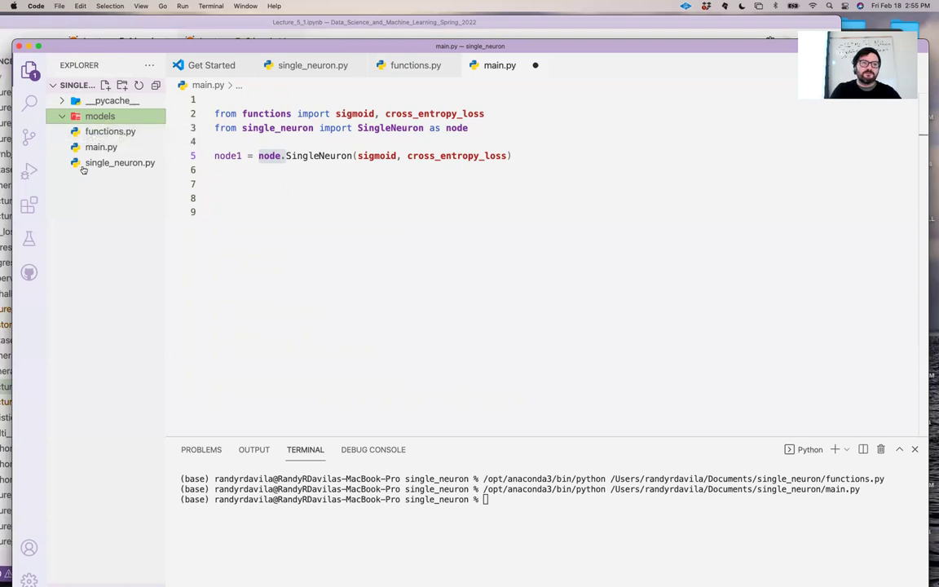
- Move functions.py into models and accept the import-update refactoring
left_click(62, 116)
left_click_drag(99, 131, 96, 118)
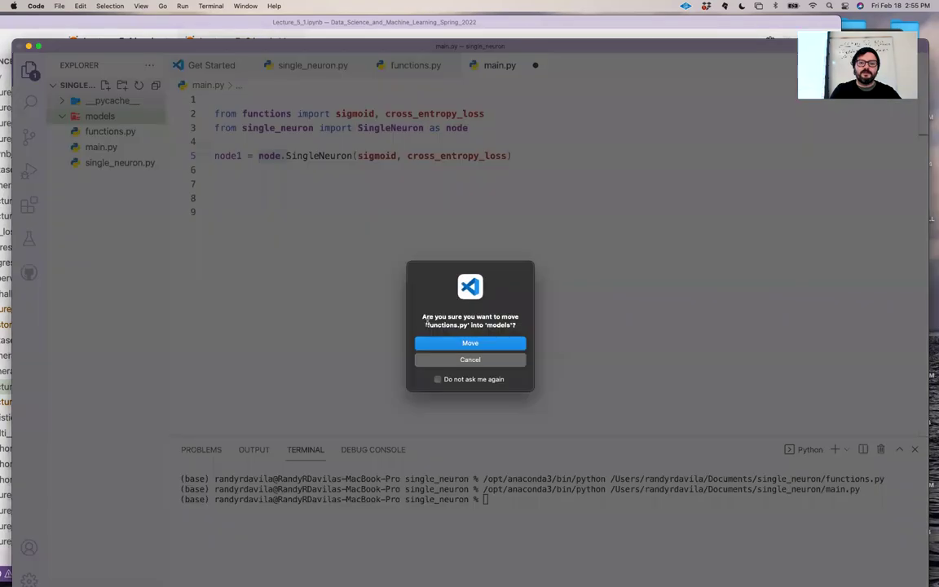
left_click(452, 346)
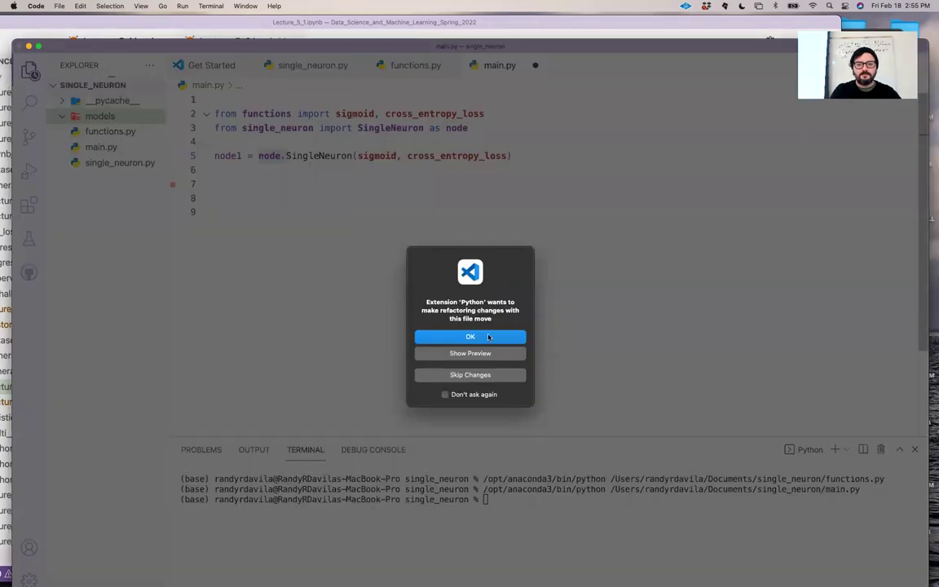
left_click(490, 337)
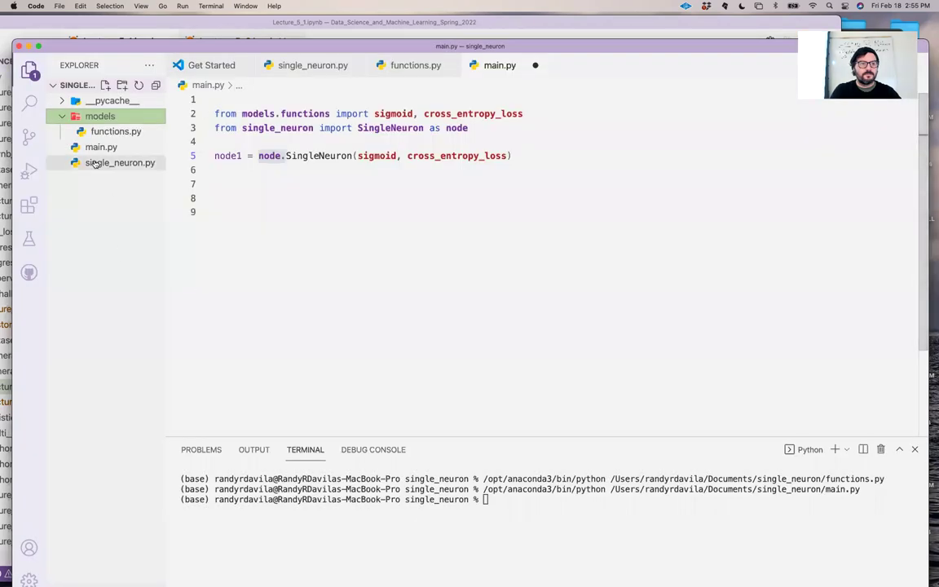
- Move main.py into the models folder as well
left_click_drag(102, 147, 98, 117)
left_click(469, 323)
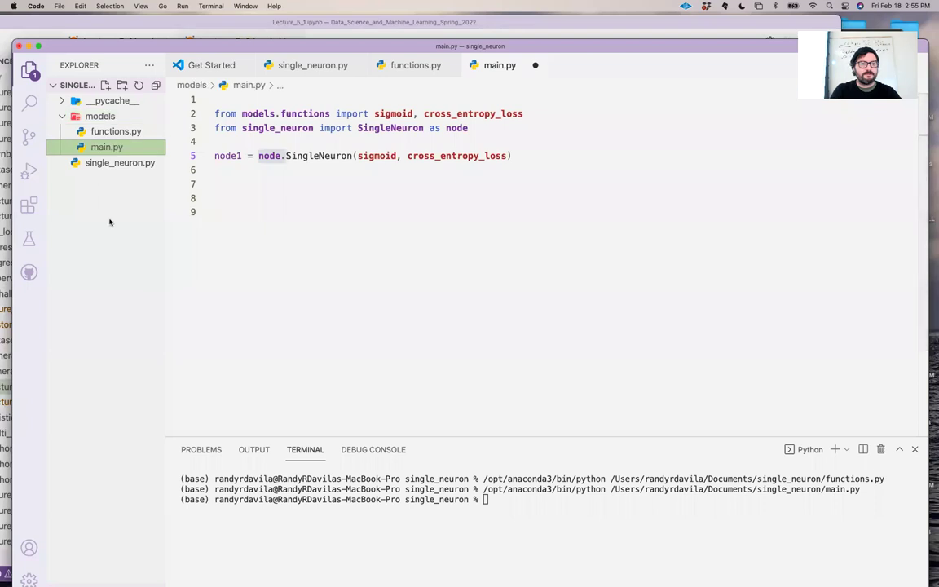
left_click(99, 115)
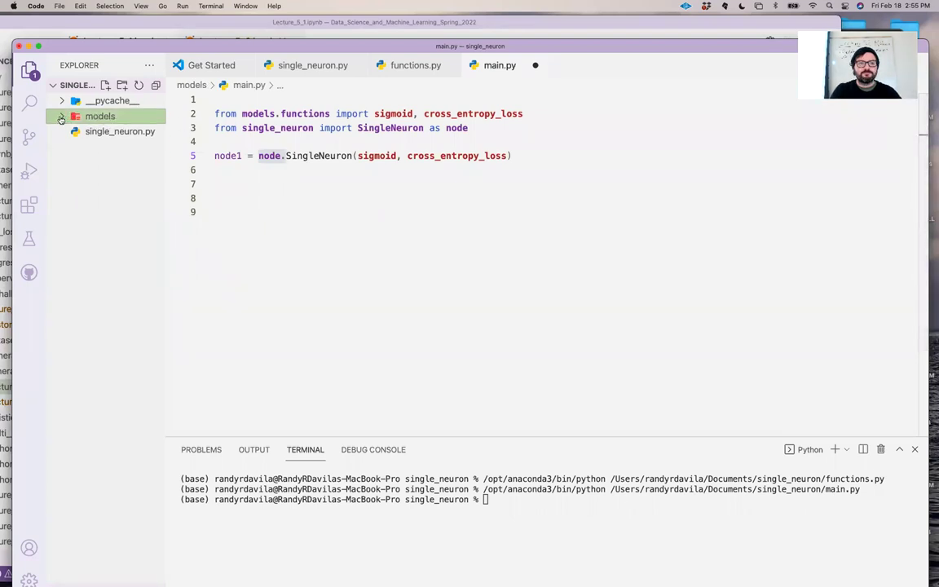
left_click(61, 118)
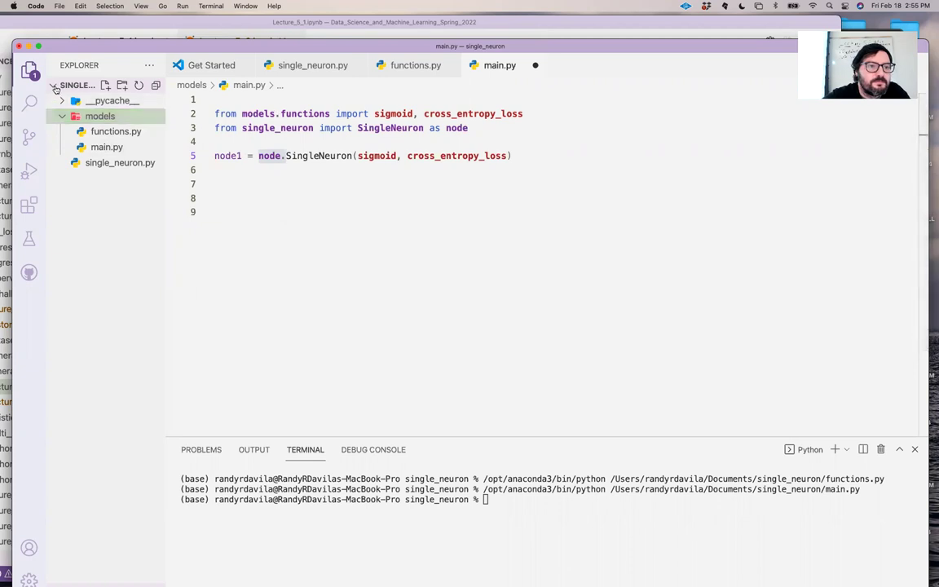
left_click(55, 84)
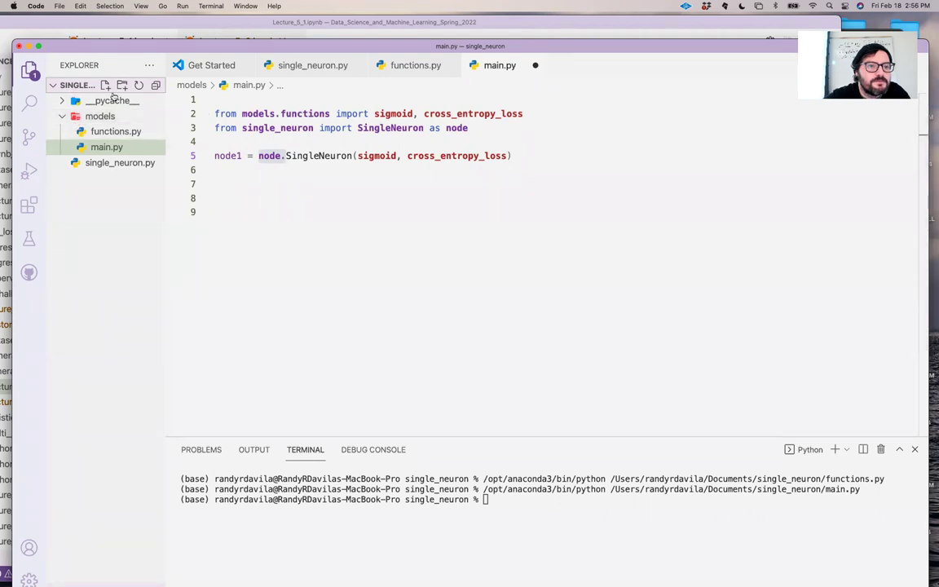
- Inspect main.py's line 2 import, which now reads models.functions
double_click(257, 113)
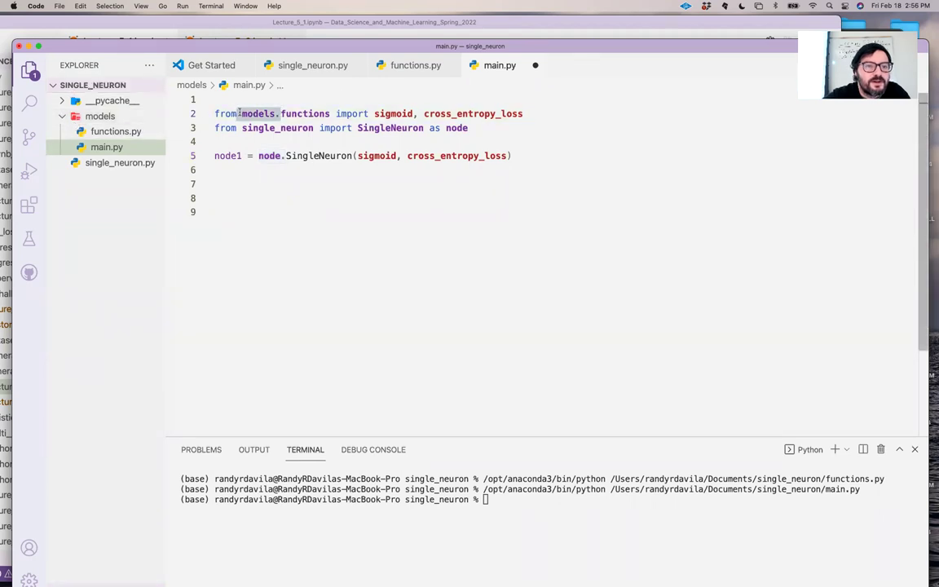
left_click(287, 141)
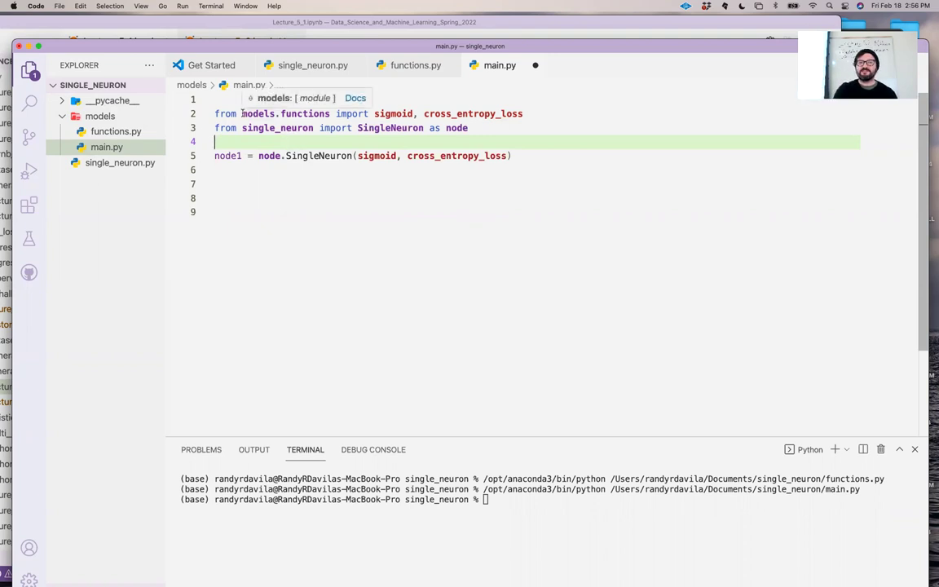
left_click_drag(242, 113, 335, 113)
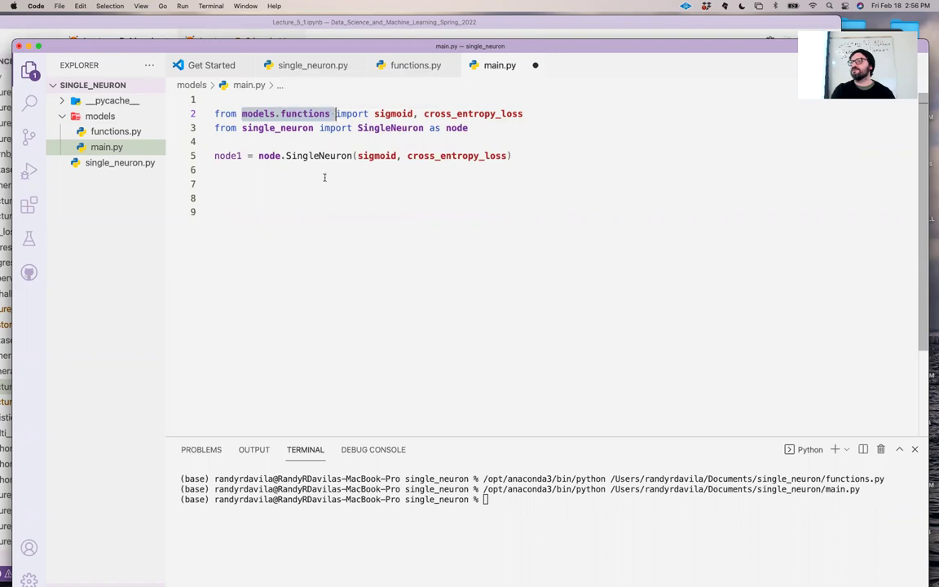
left_click(279, 142)
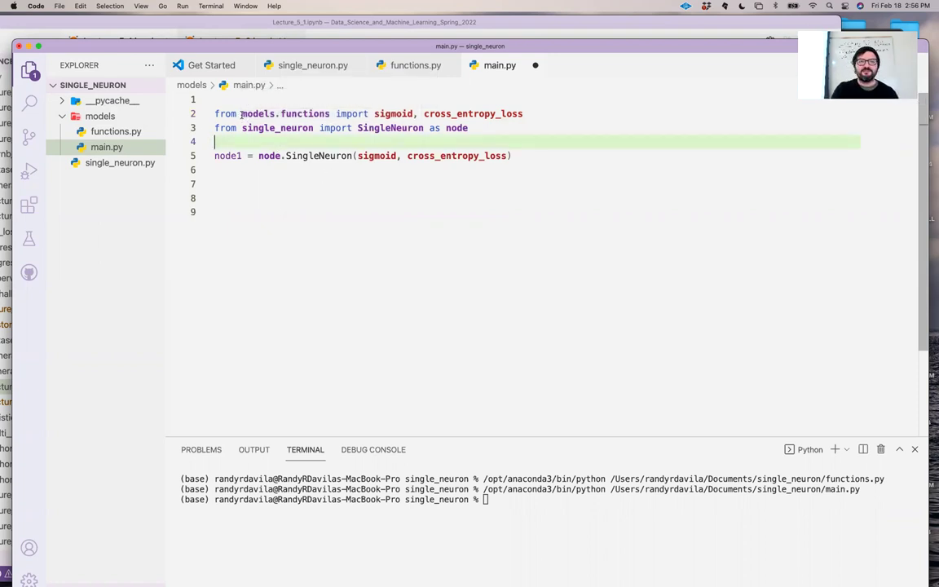
left_click_drag(241, 113, 330, 114)
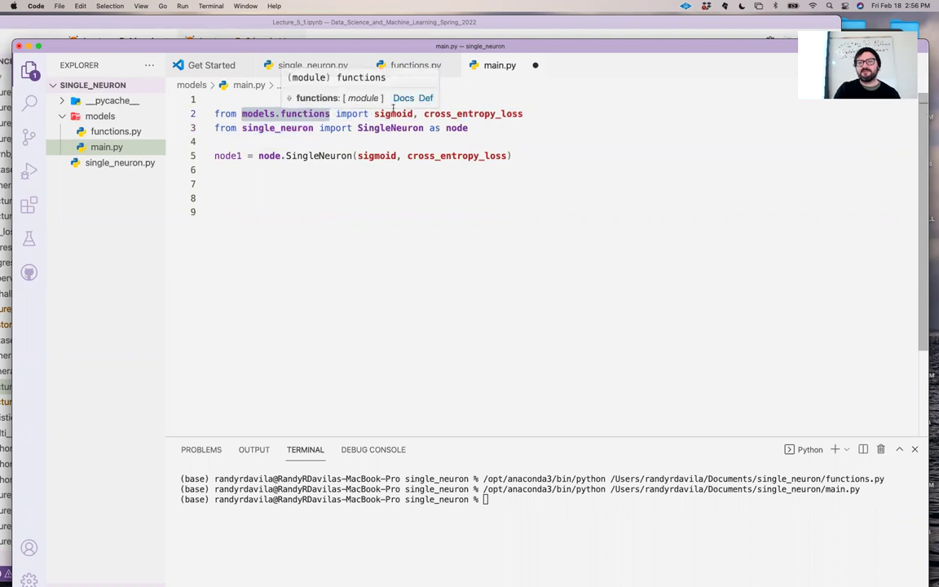
mouse_move(100, 116)
left_click(65, 116)
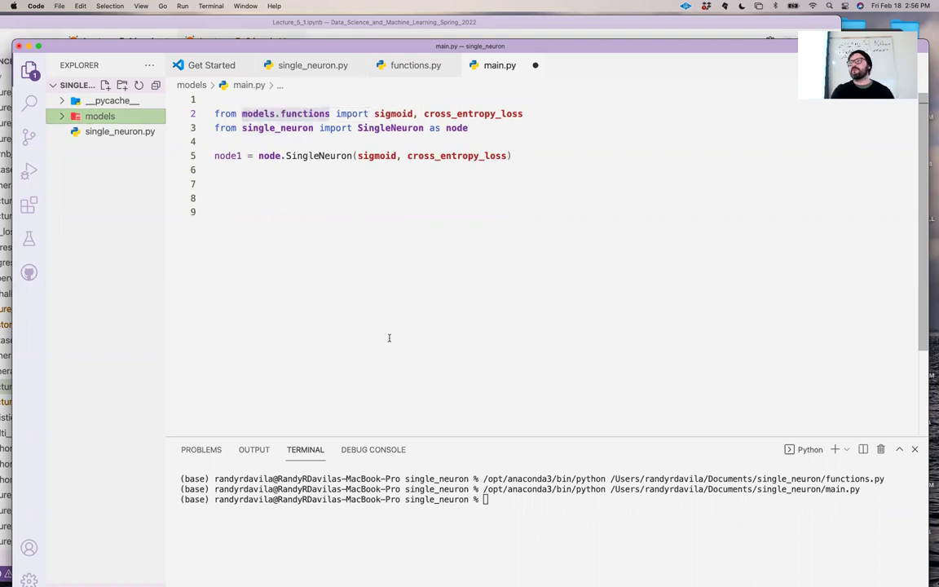
left_click(99, 116)
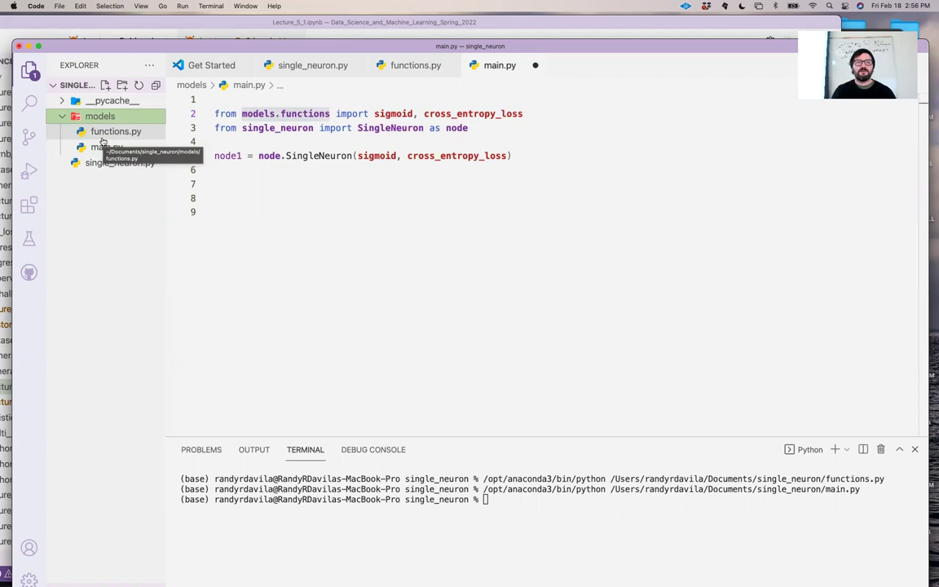
left_click(62, 116)
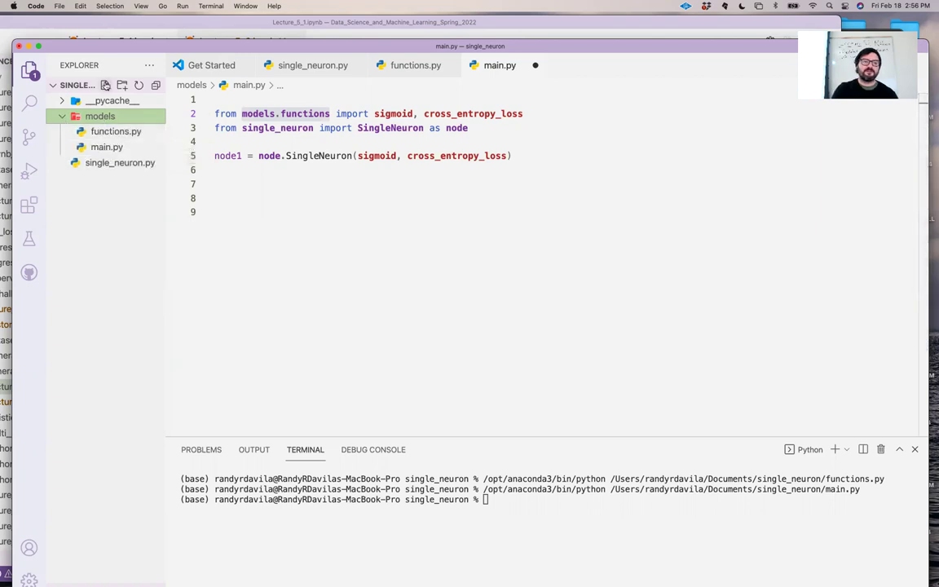
- Create a new __init__.py file inside the models folder
left_click(104, 85)
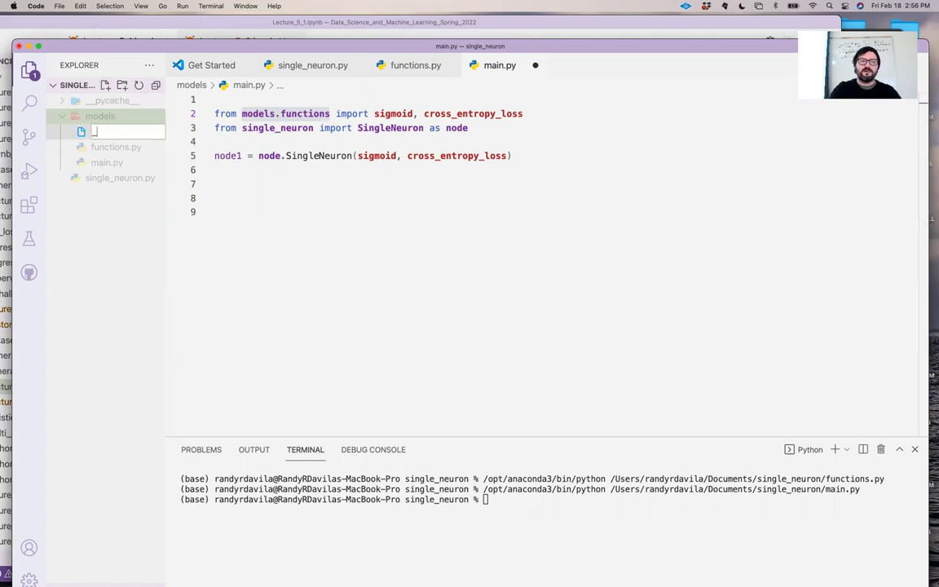
type("__init__.py")
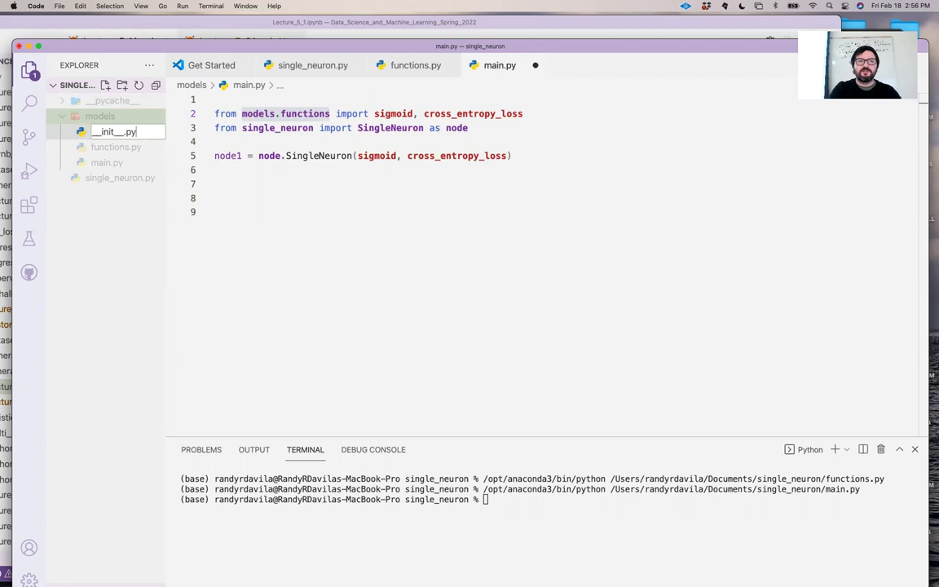
key("Return")
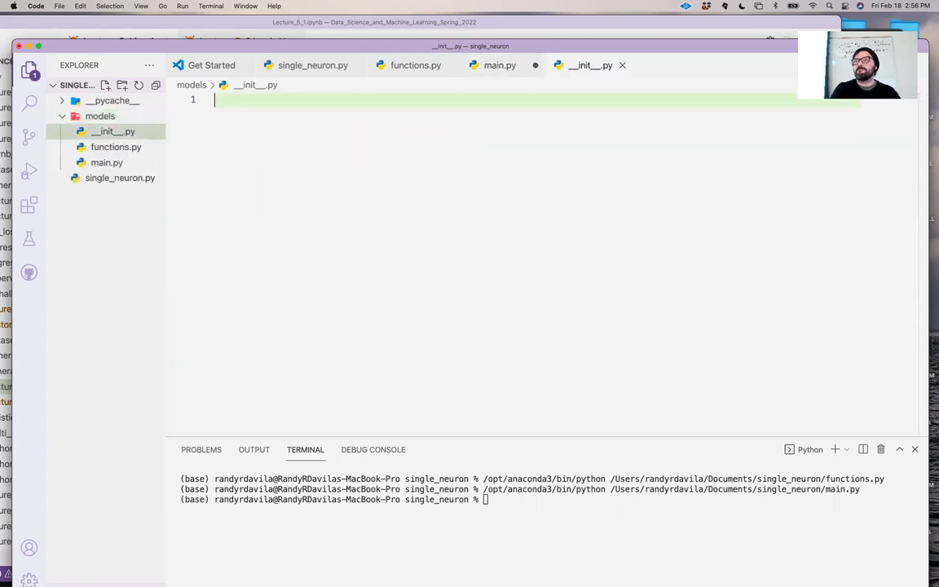
left_click(228, 99)
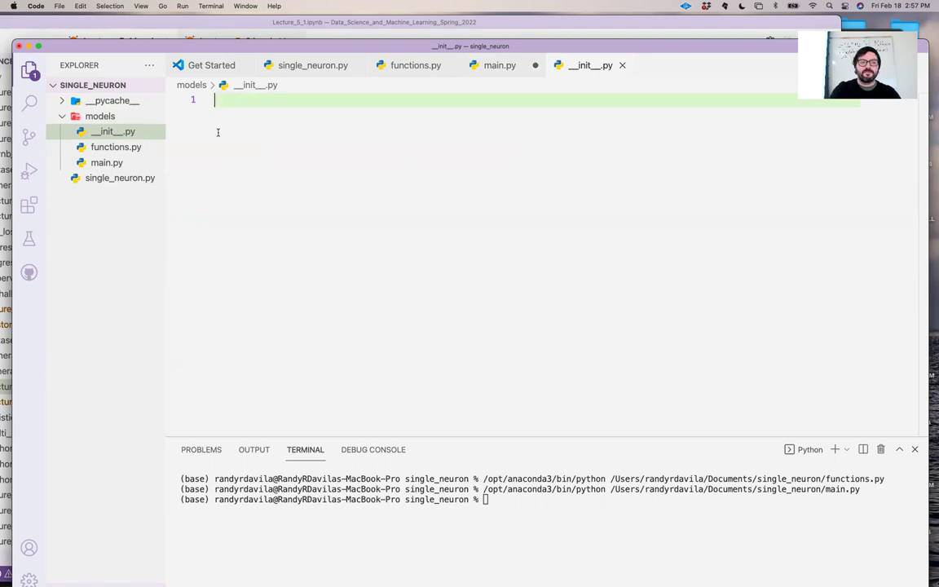
- Write two 'from models.functions import *' lines in __init__.py and save
key("Return")
type("from ")
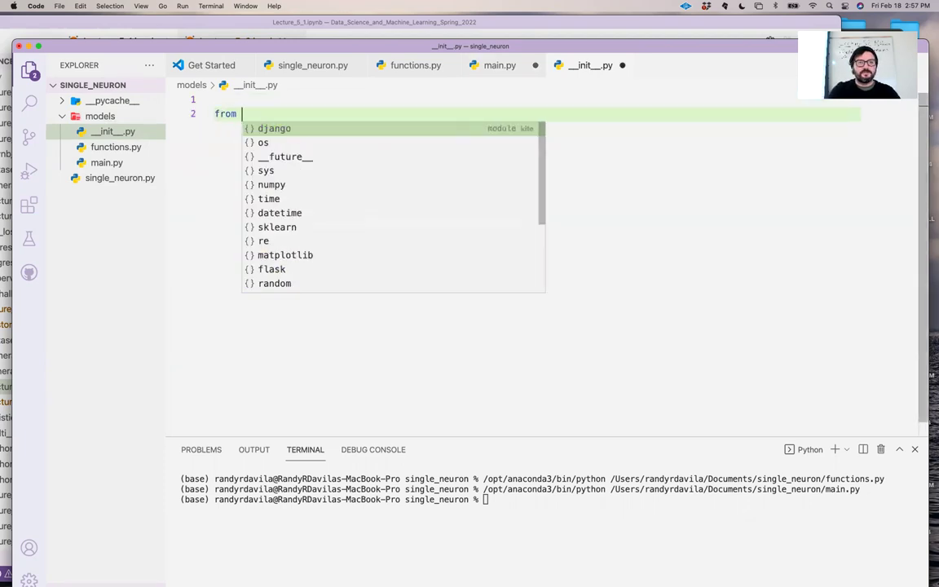
type("models.functions ")
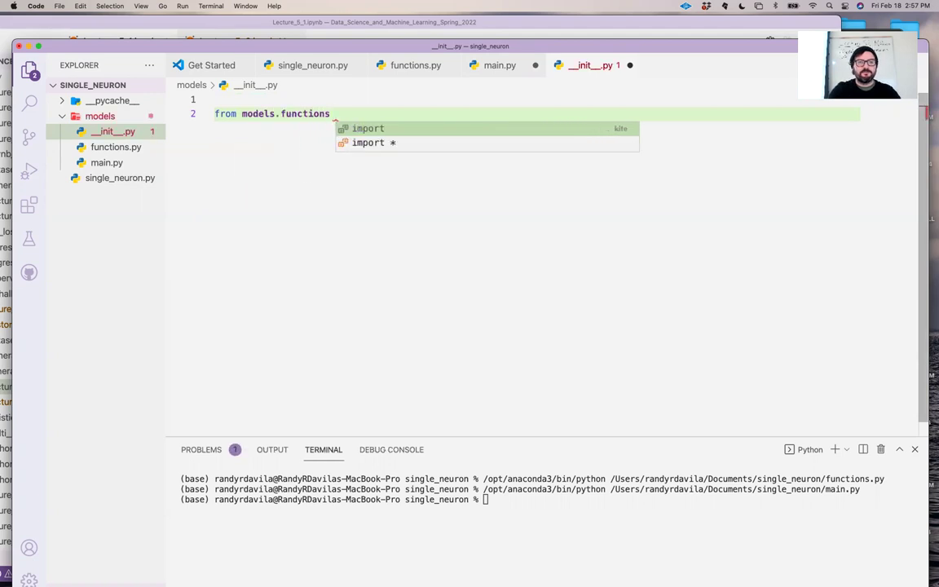
type("import *")
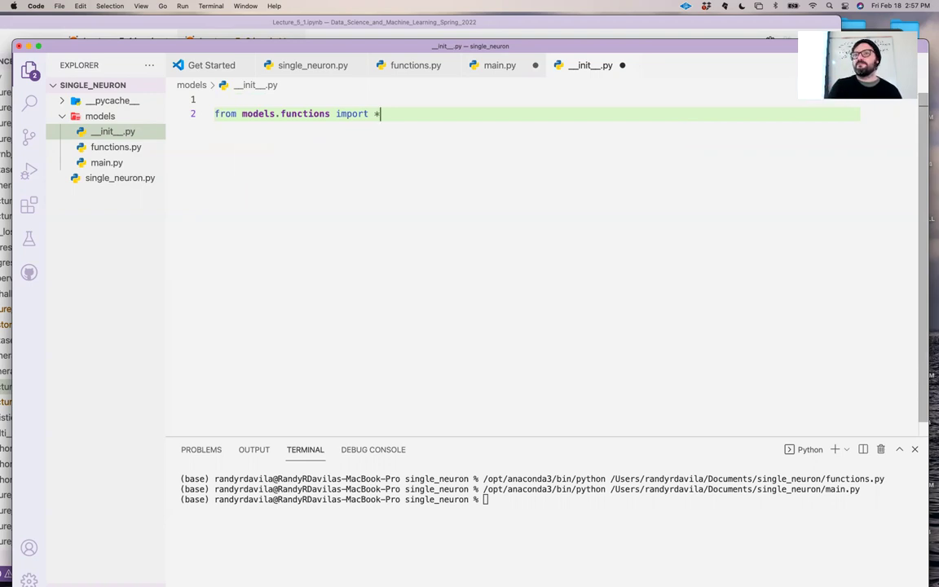
key("Return")
type("from models.")
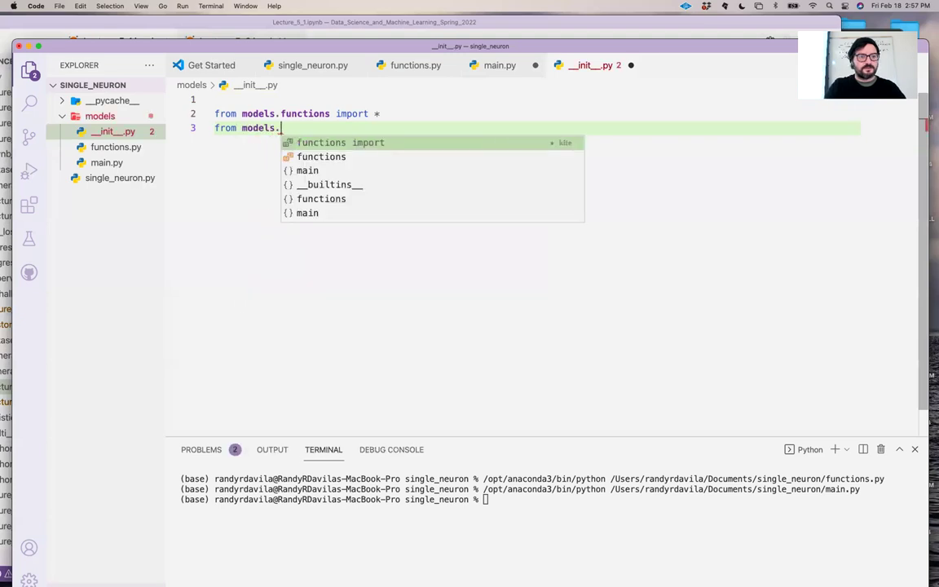
type("functions import *")
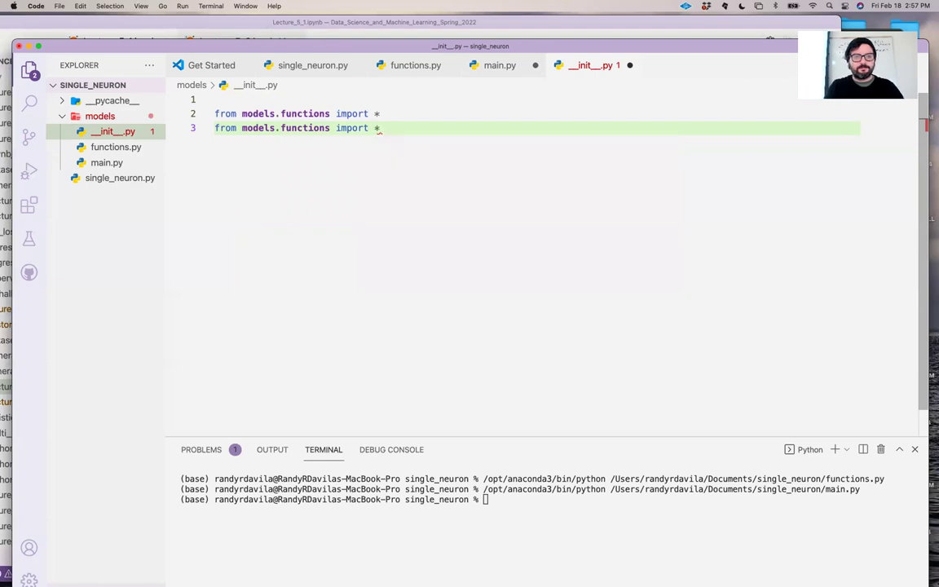
key("ctrl+s")
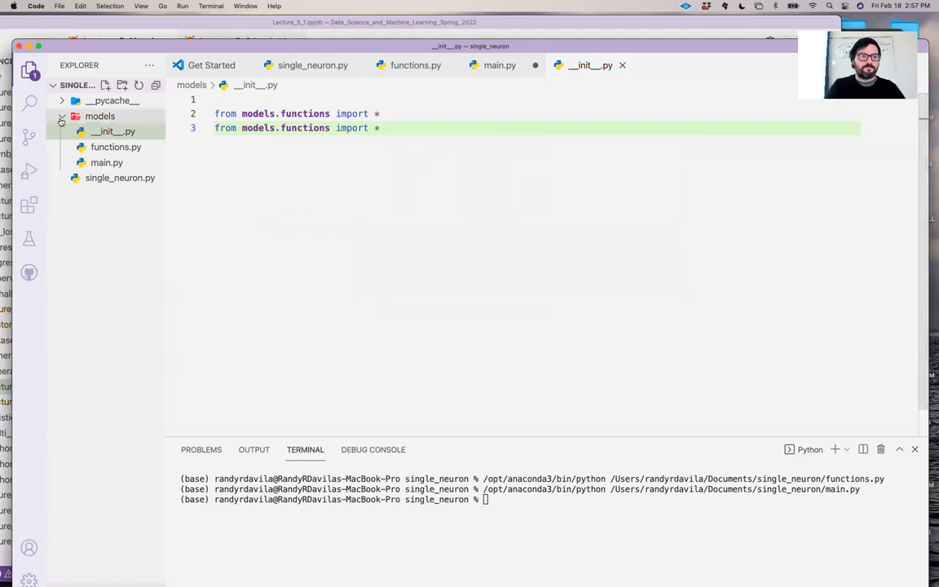
- Open main.py and delete its two old import lines
left_click(99, 115)
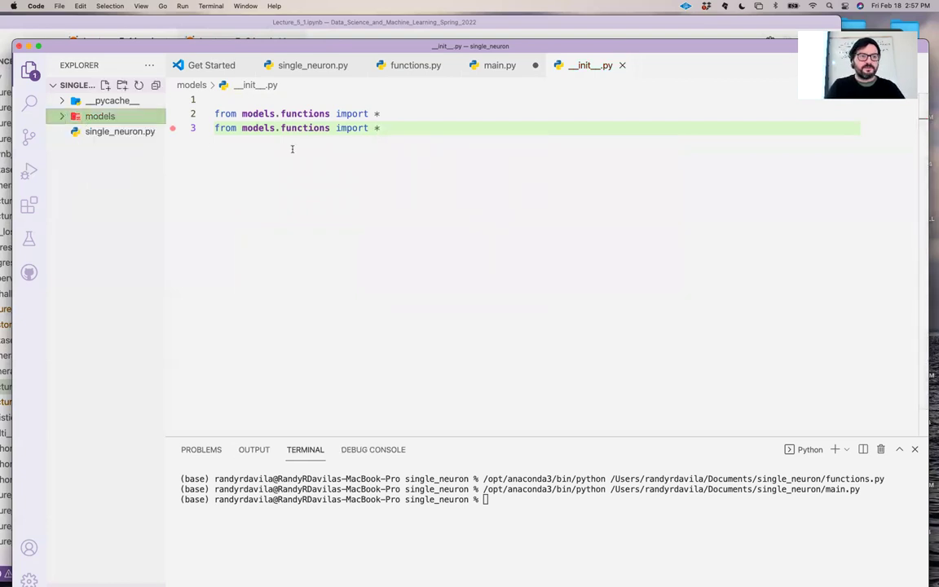
left_click(495, 66)
left_click_drag(468, 128, 214, 113)
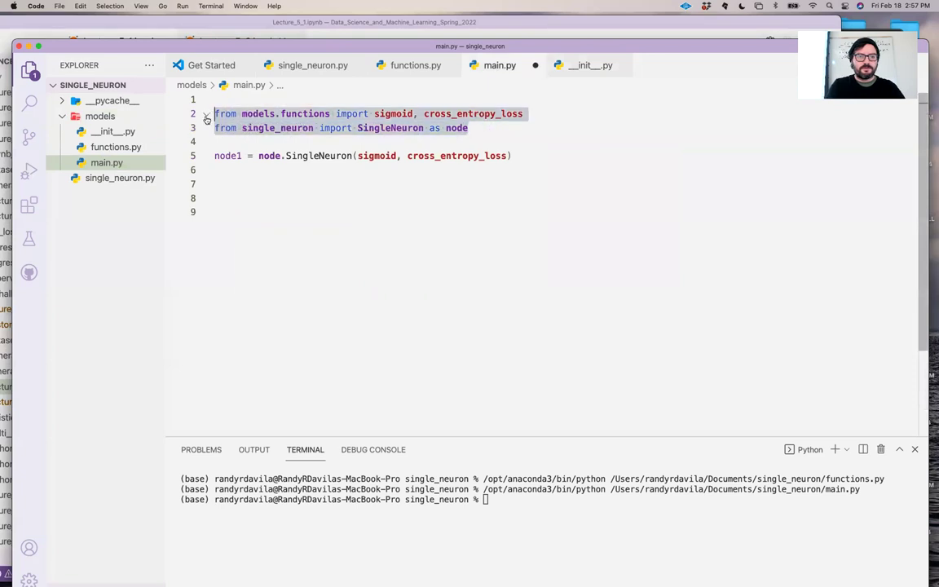
key("BackSpace")
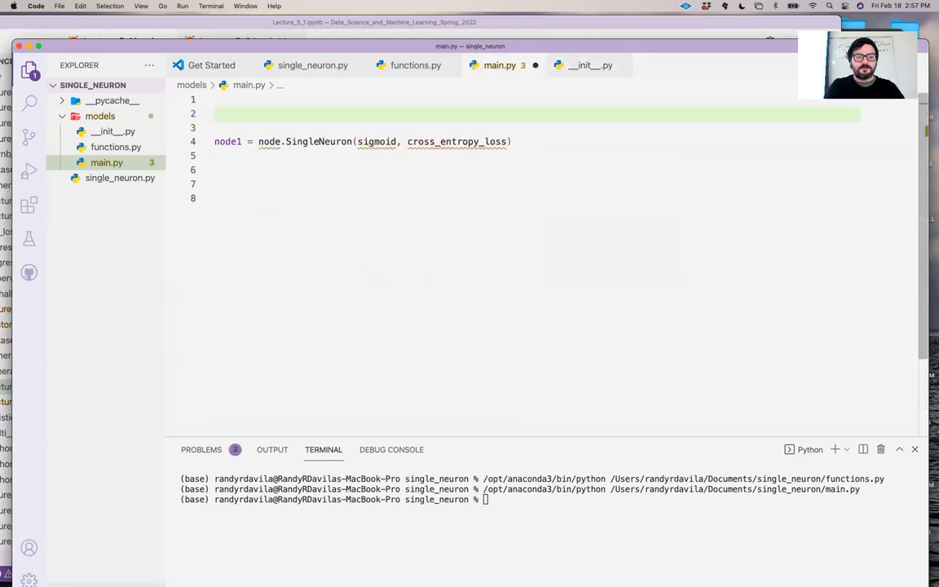
type("from models")
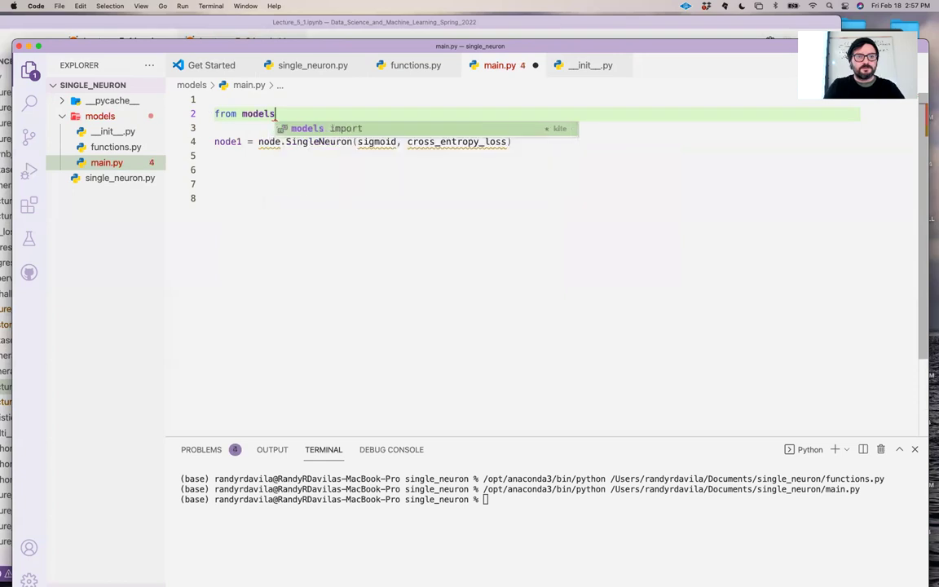
type(" impo")
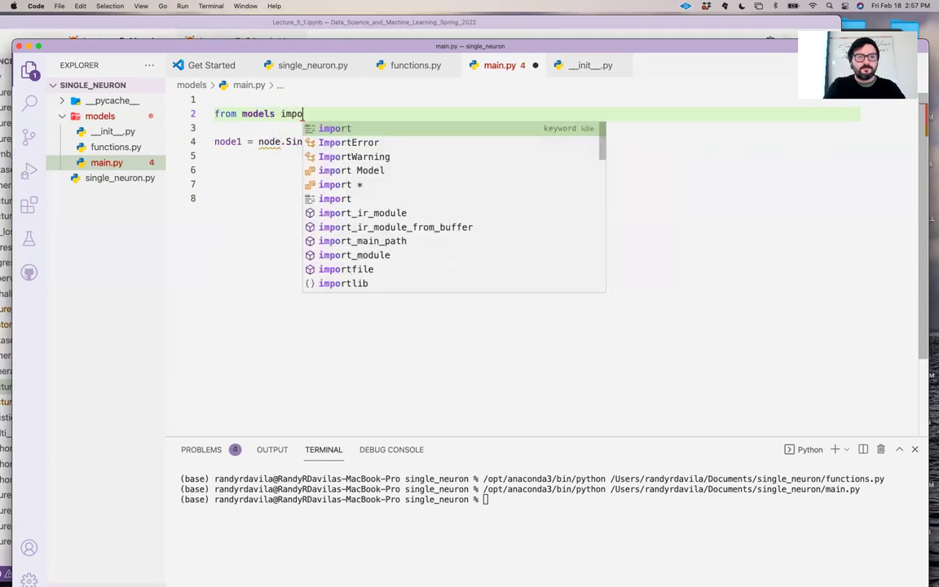
type("rt")
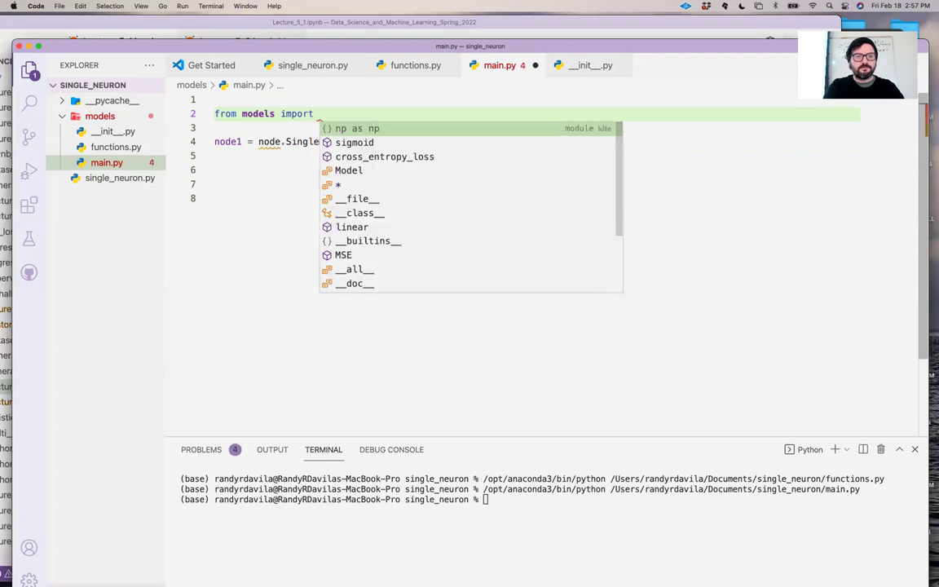
- Write 'from models import sigmoid, cross_entropy_loss,' using autocomplete
key("Down")
key("Return")
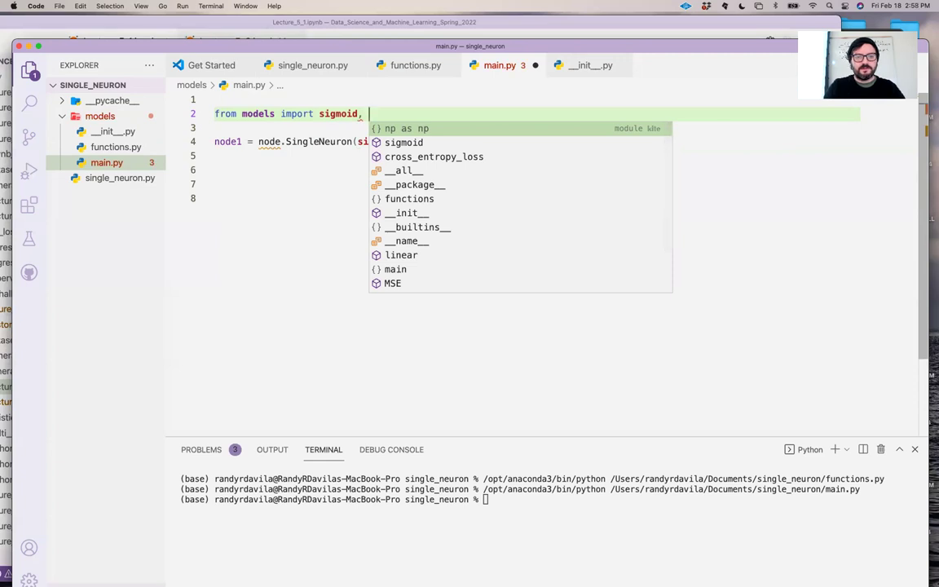
type("c")
key("Return")
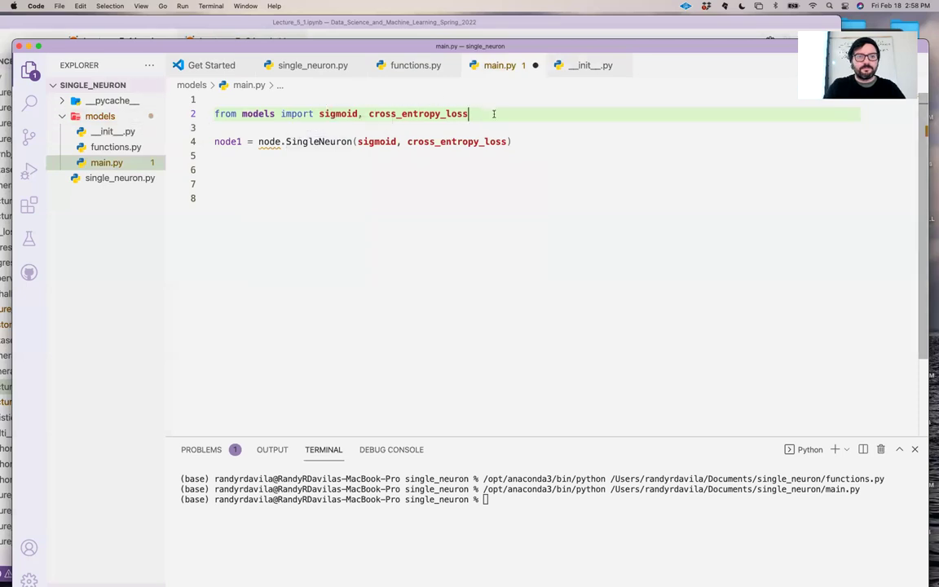
type(", ")
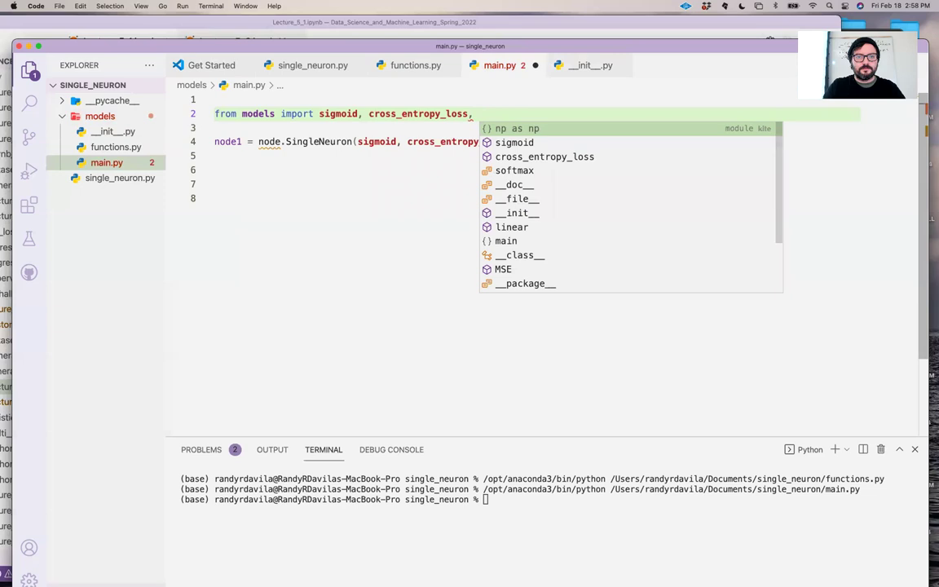
type("Si")
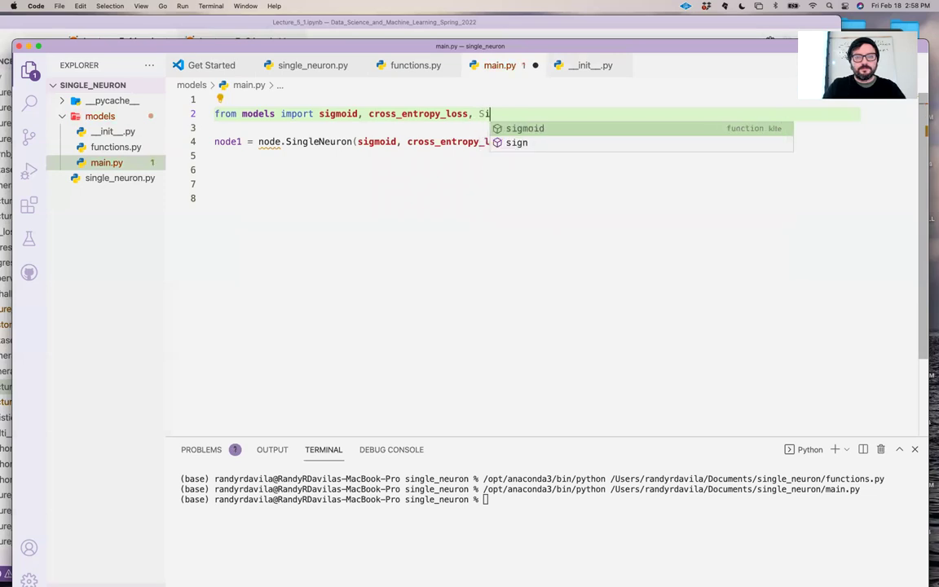
key("BackSpace")
key("BackSpace")
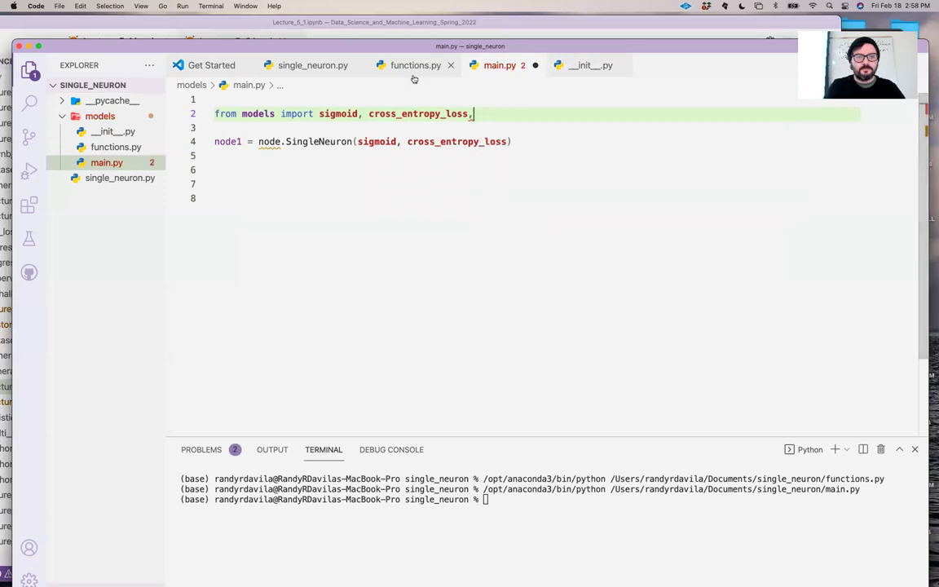
- Review functions.py and __init__.py and expand the models folder
left_click(414, 65)
left_click(589, 65)
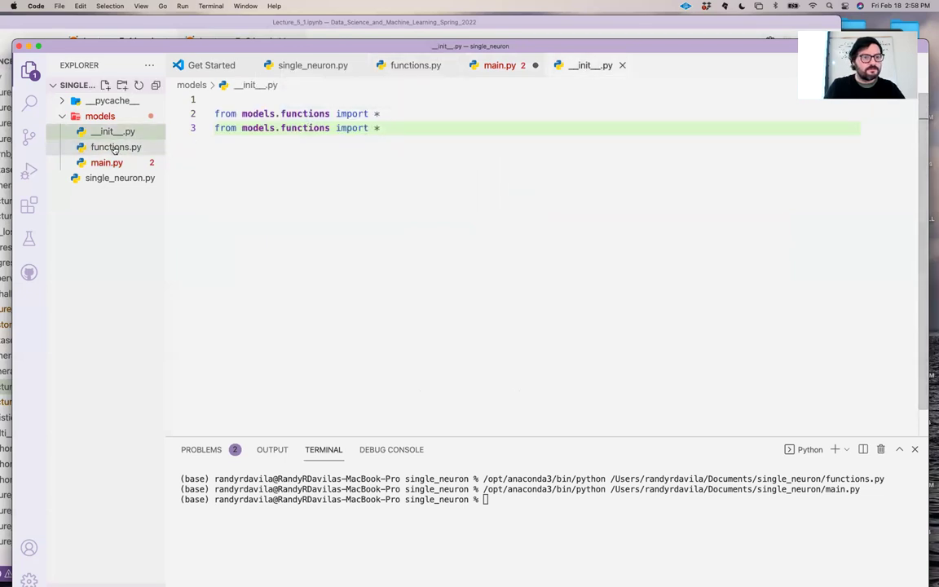
left_click(76, 117)
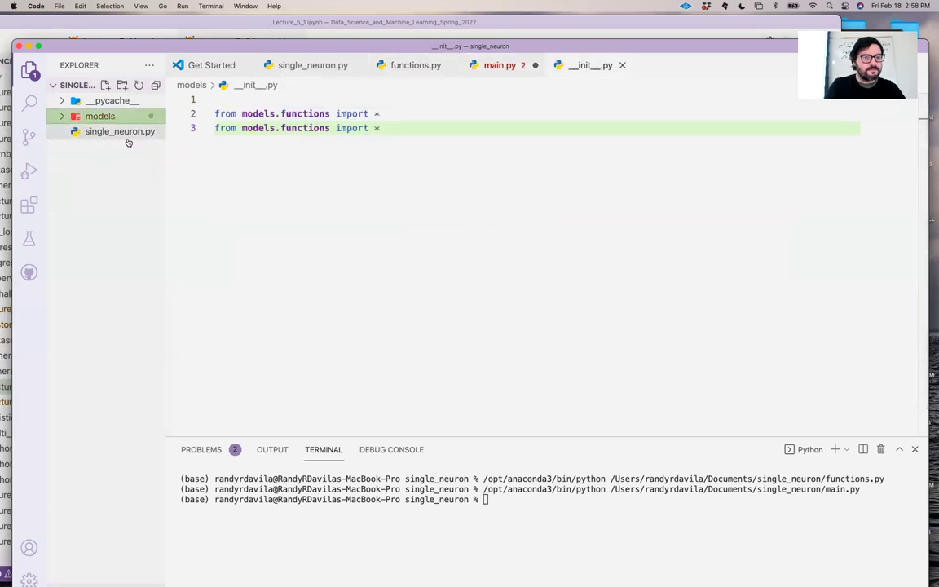
left_click(93, 116)
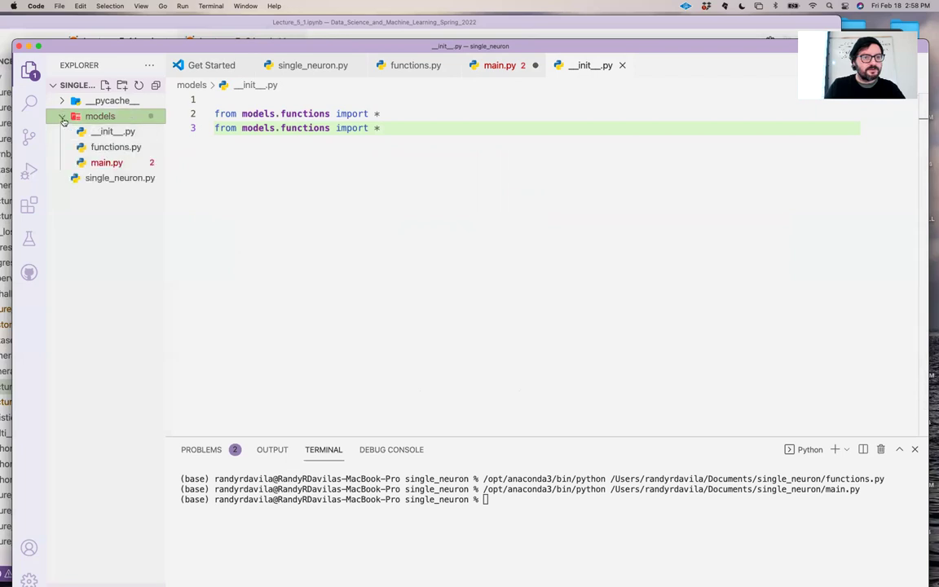
- Move main.py to the project root and single_neuron.py into models
left_click_drag(103, 162, 102, 196)
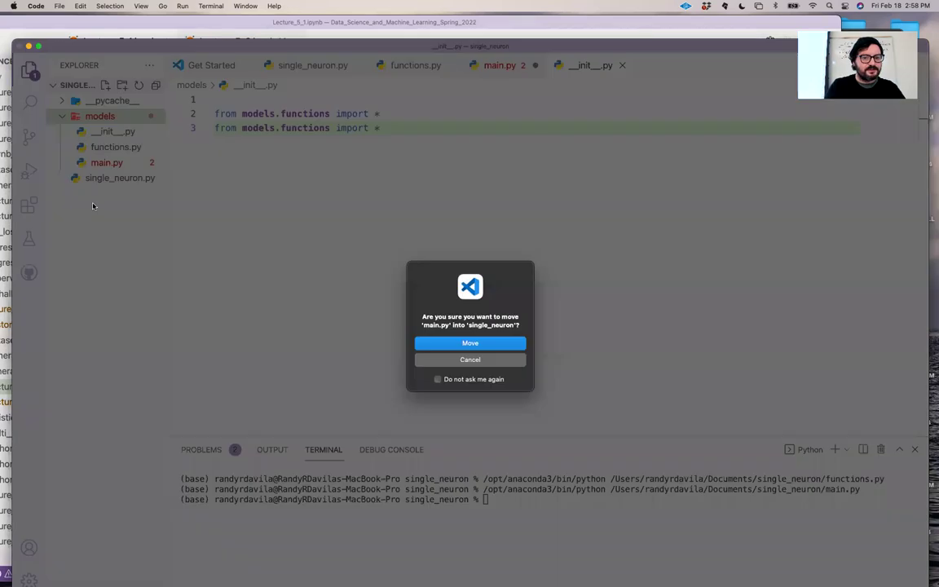
left_click(471, 343)
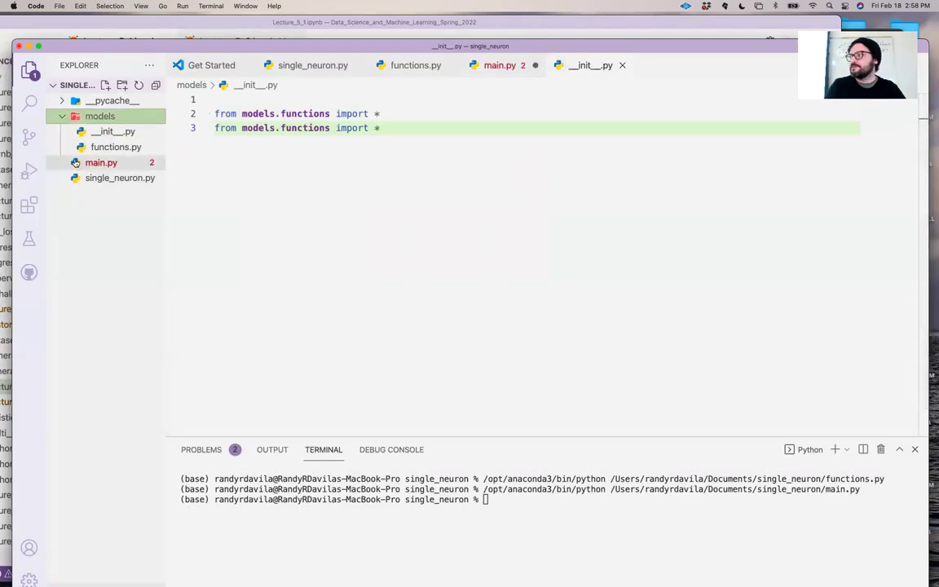
left_click_drag(106, 180, 100, 130)
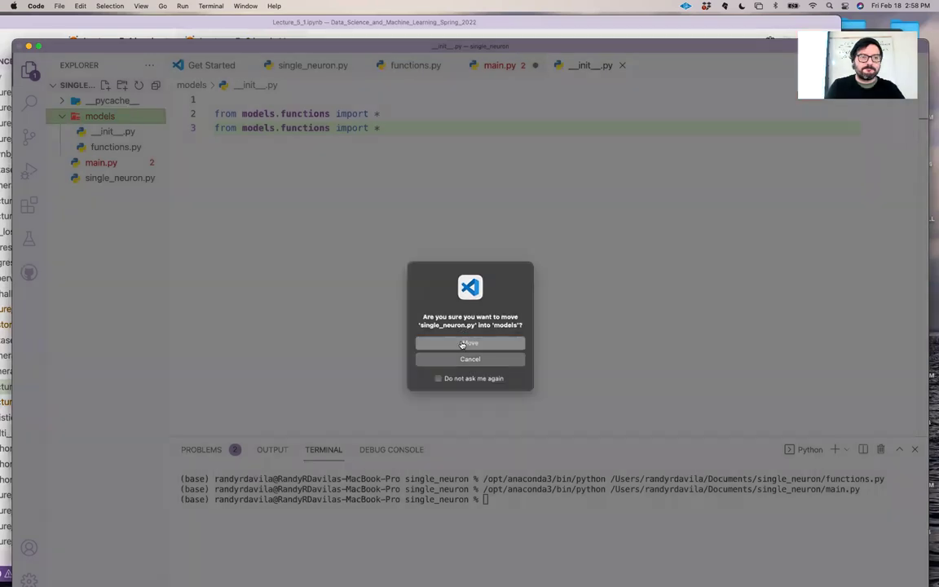
left_click(470, 342)
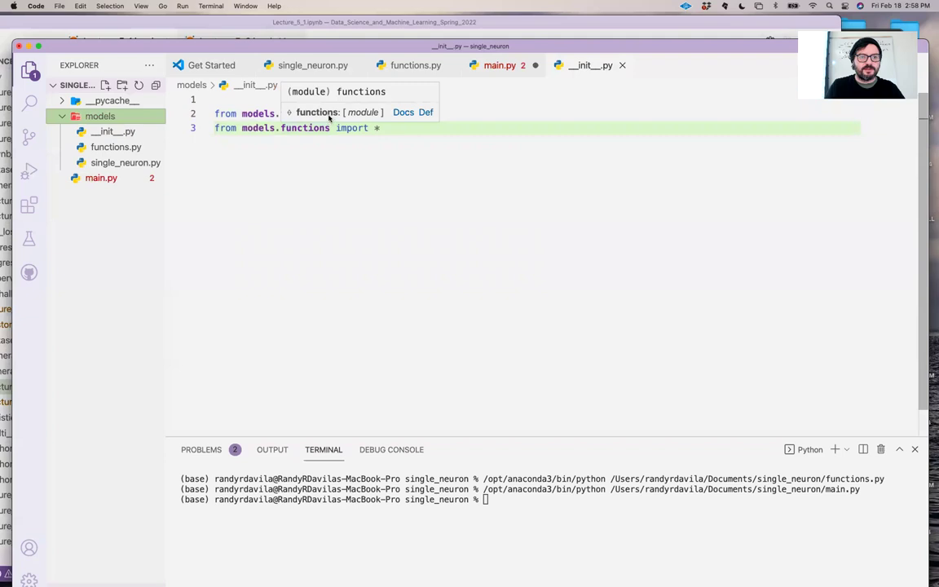
- Change __init__.py's line 3 to import from models.single_neuron, then reopen main.py
left_click_drag(329, 128, 280, 128)
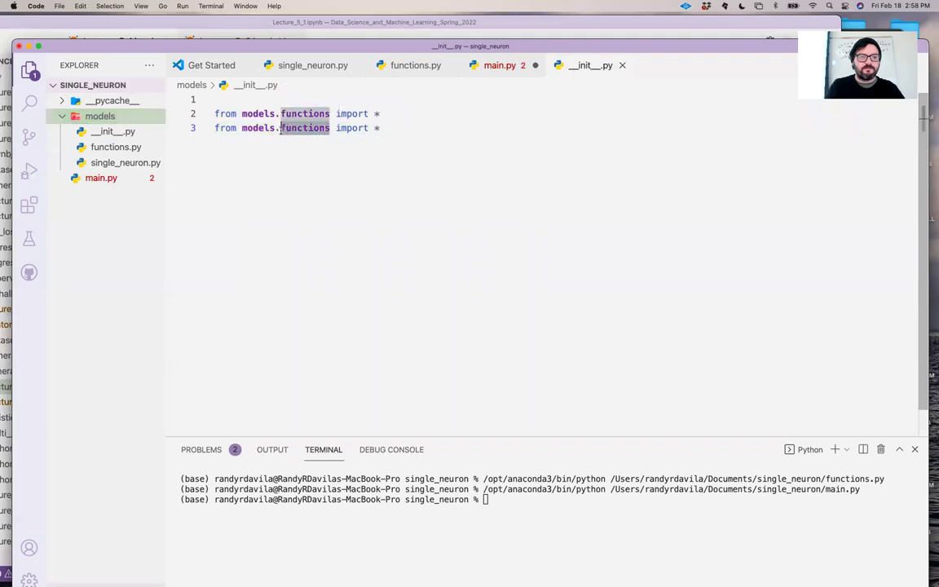
type("sin")
key("Tab")
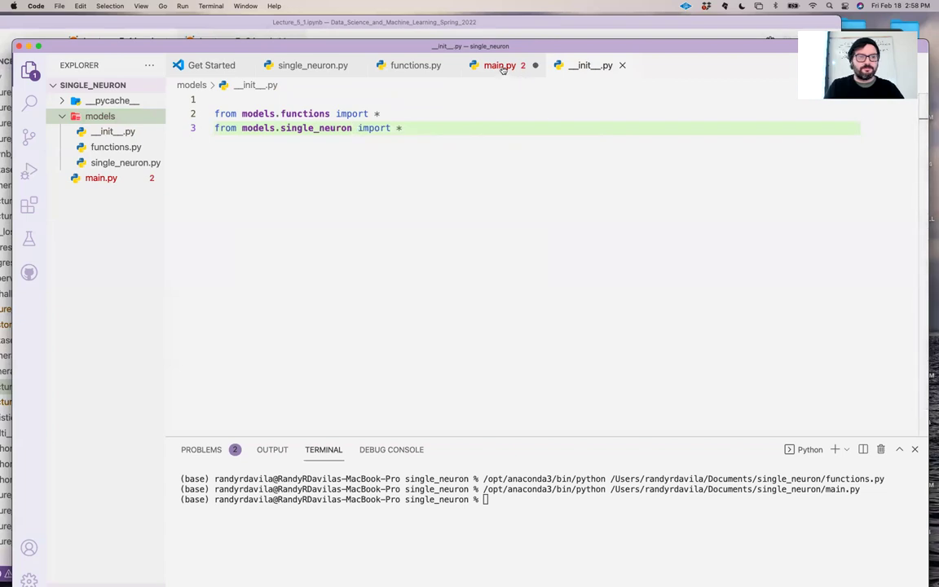
left_click(94, 116)
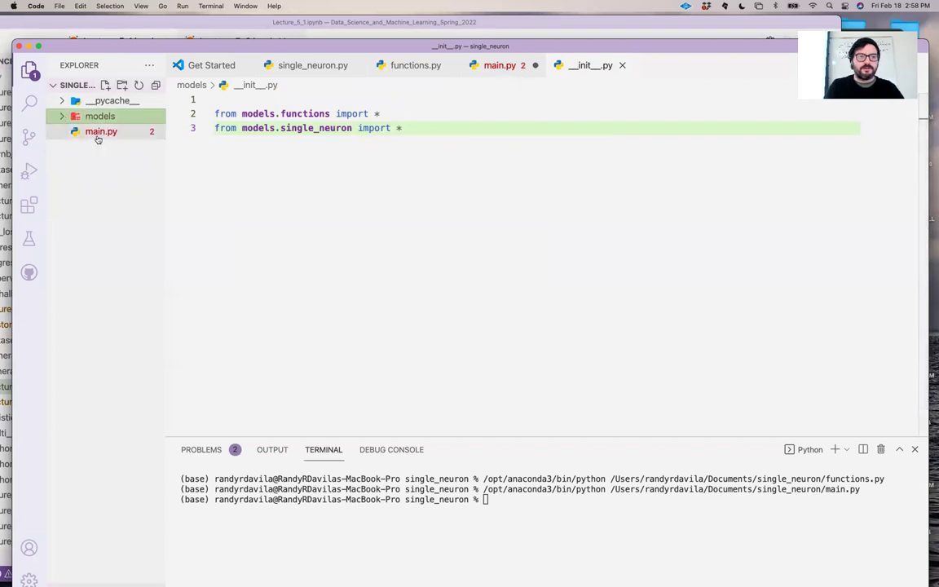
left_click(499, 65)
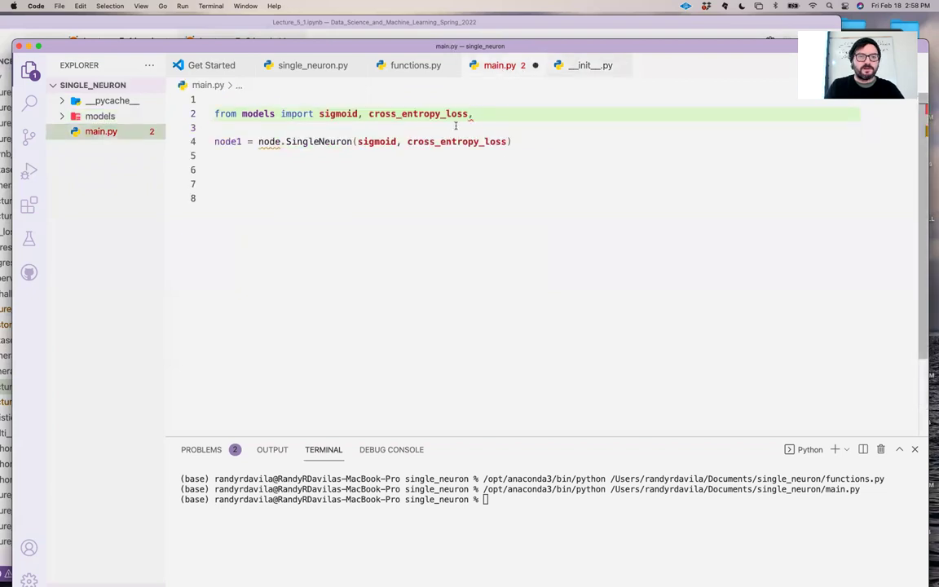
type("s")
- Add SingleNeuron to main.py's models import and drop node1's node. prefix
key("Down")
key("Down")
key("Down")
key("Down")
key("Return")
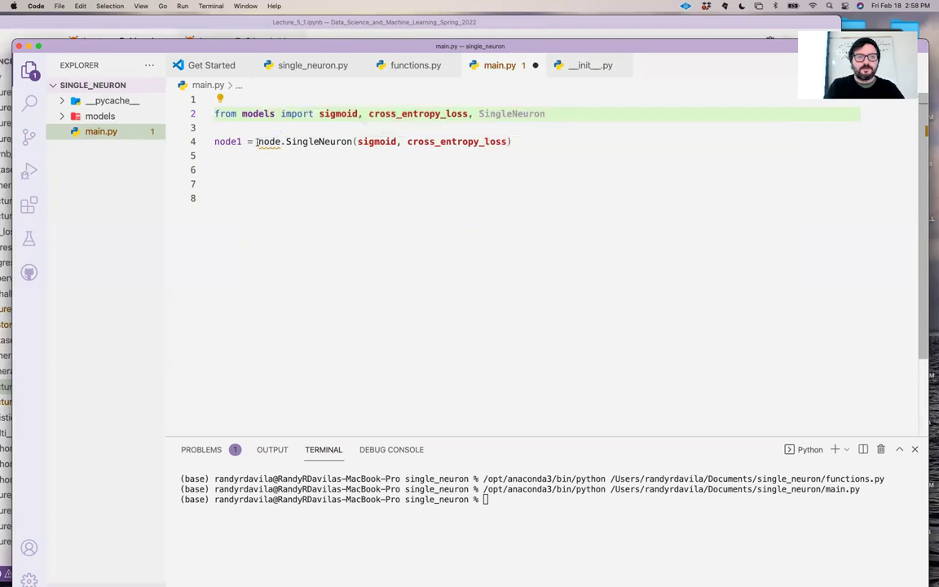
left_click(279, 155)
double_click(267, 141)
key("BackSpace")
key("Delete")
left_click(317, 182)
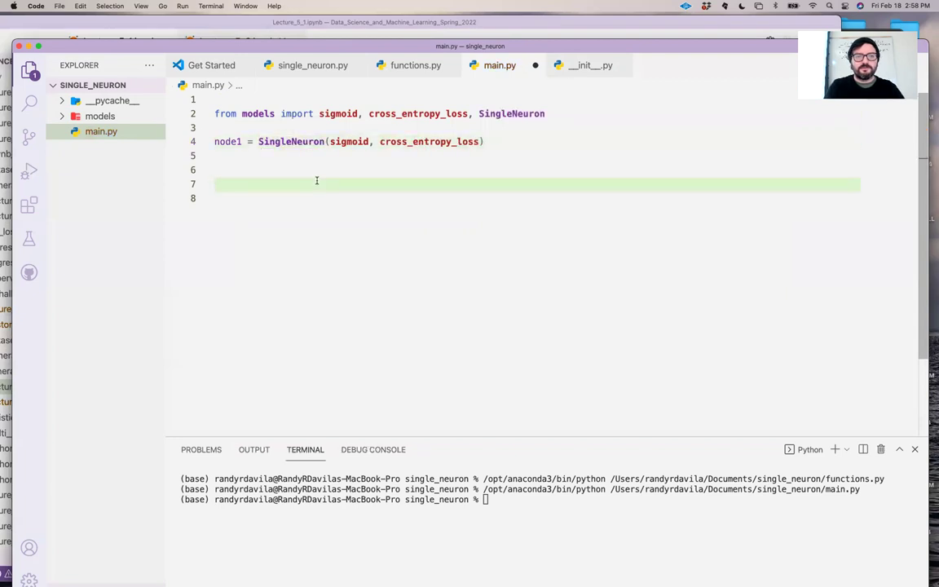
- Restore the editor window to full view and expand the models folder
left_click_drag(702, 46, 702, 140)
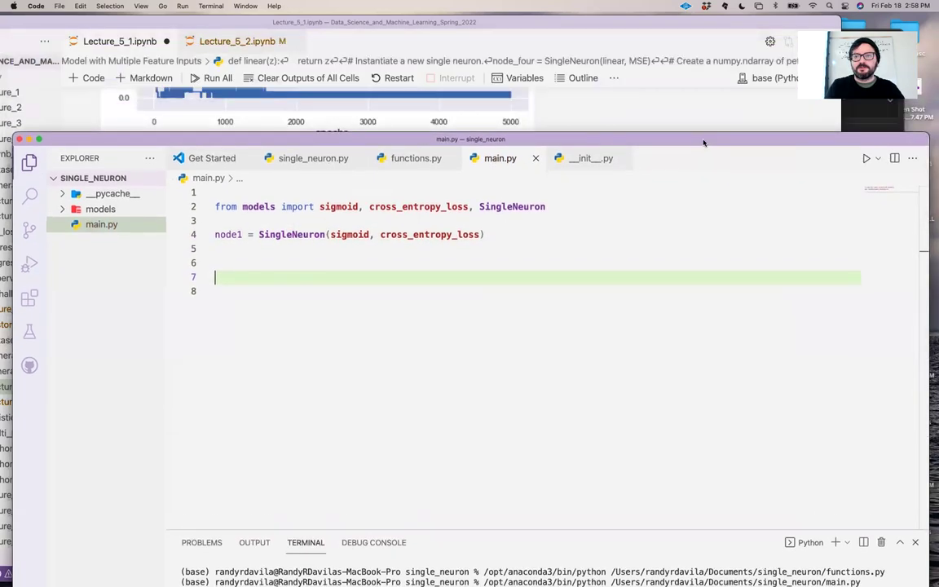
left_click(866, 160)
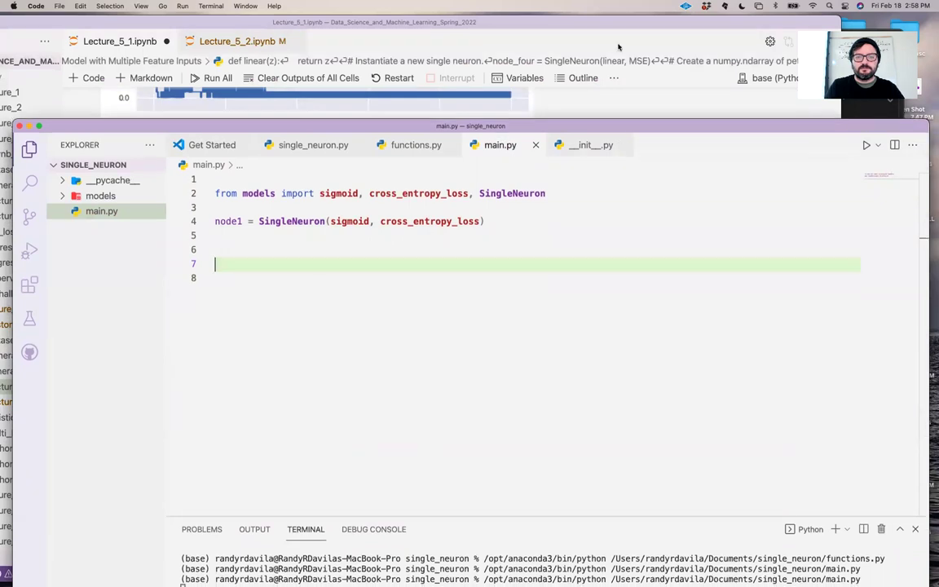
left_click_drag(563, 138, 562, 43)
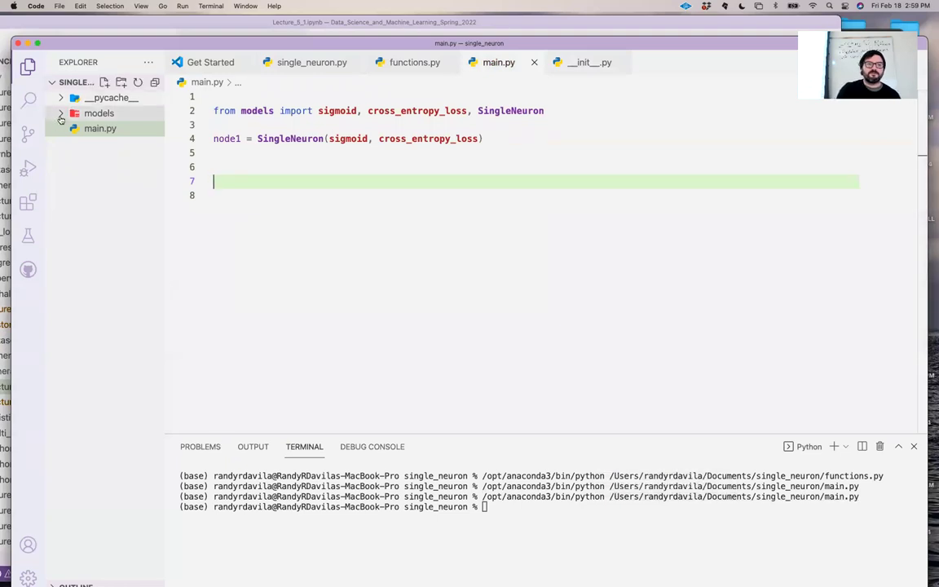
left_click(98, 113)
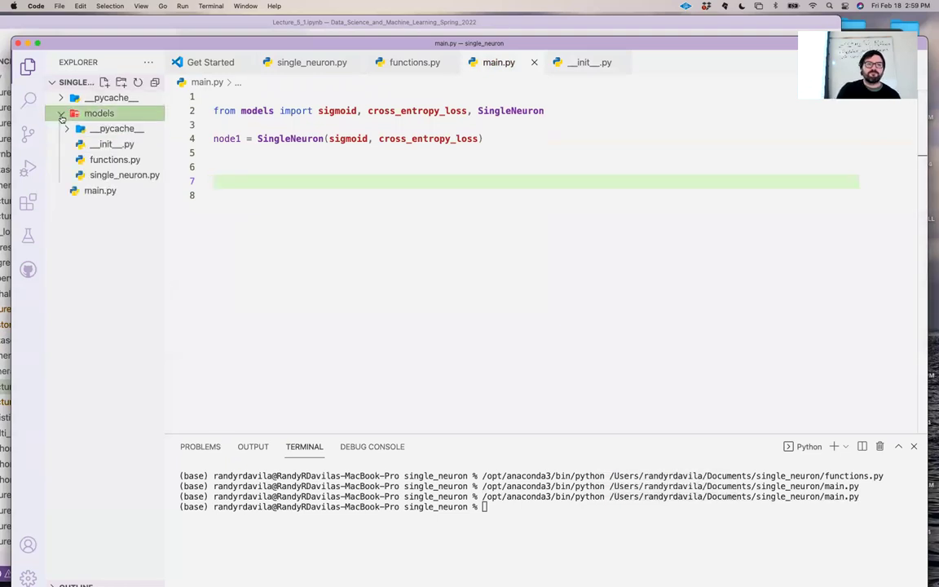
- Open models/__init__.py and review its two wildcard import lines
left_click(111, 144)
left_click_drag(404, 125, 212, 110)
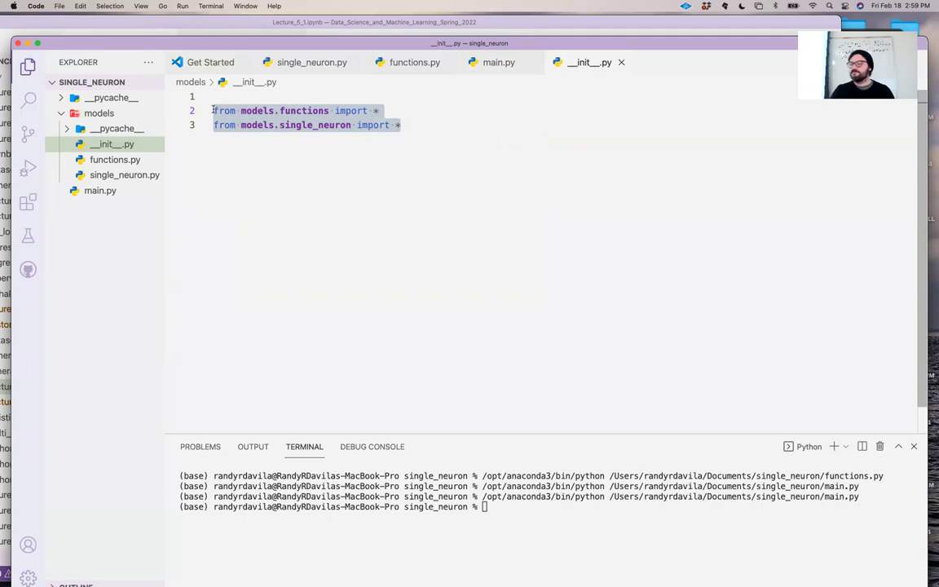
left_click(399, 127)
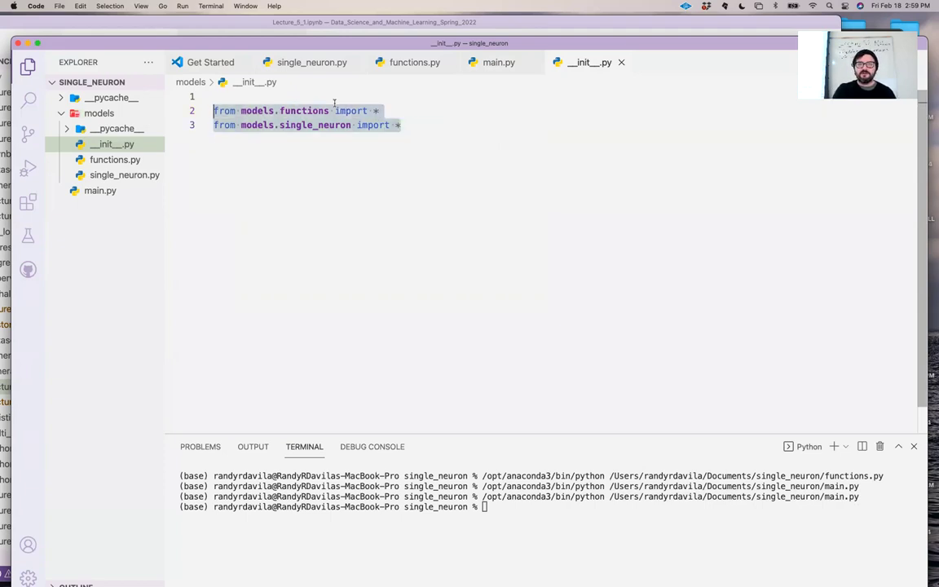
mouse_move(401, 126)
left_mouse_down()
mouse_move(213, 106)
mouse_move(327, 111)
left_mouse_up()
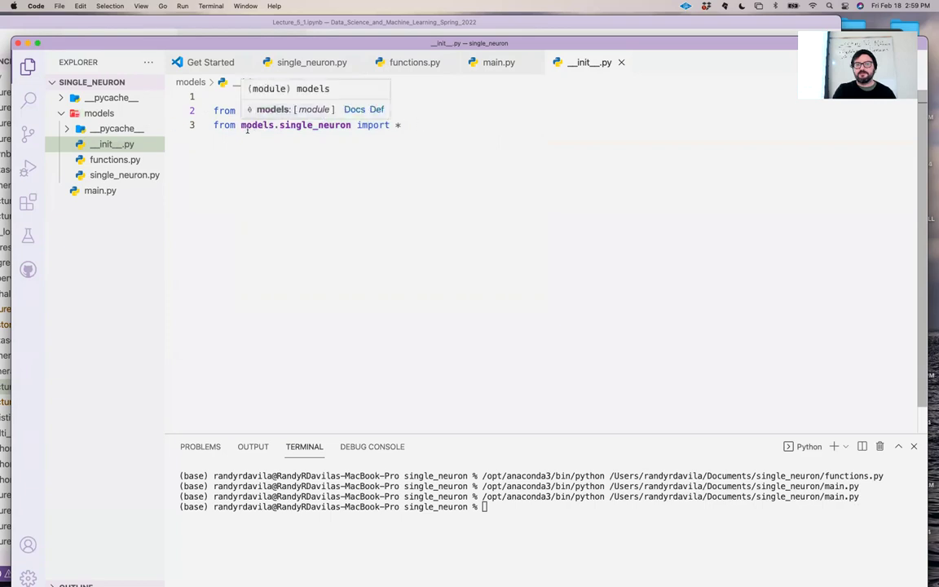
left_click_drag(241, 125, 342, 125)
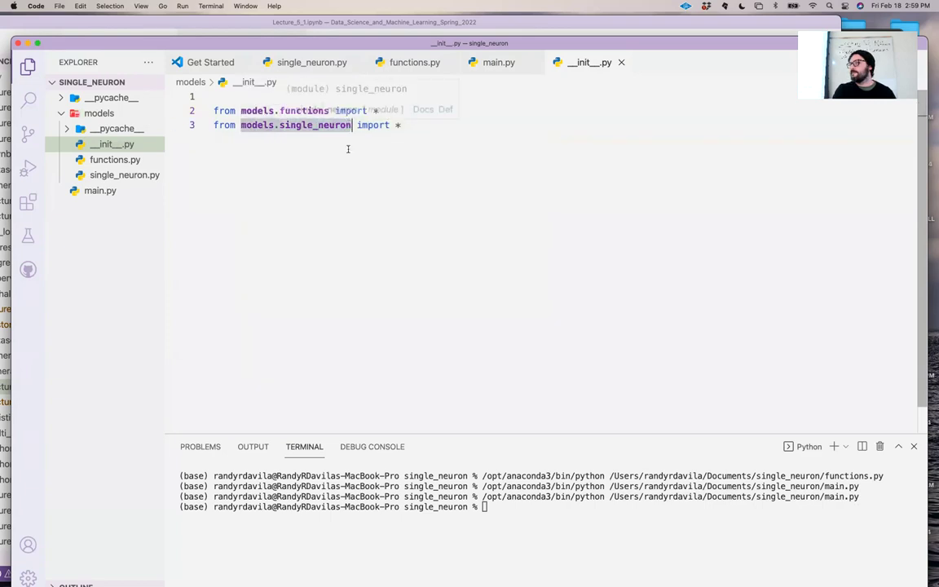
left_click(457, 125)
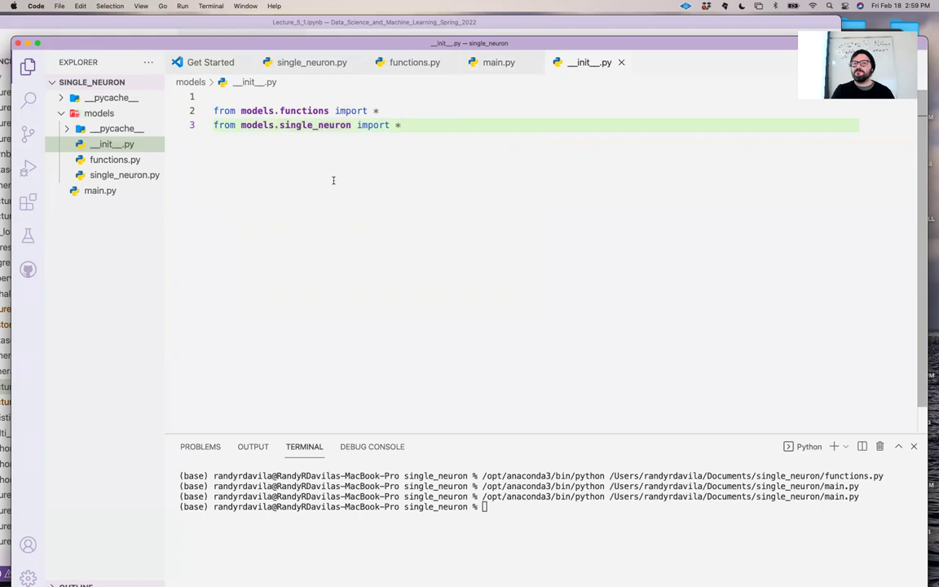
left_click(378, 111)
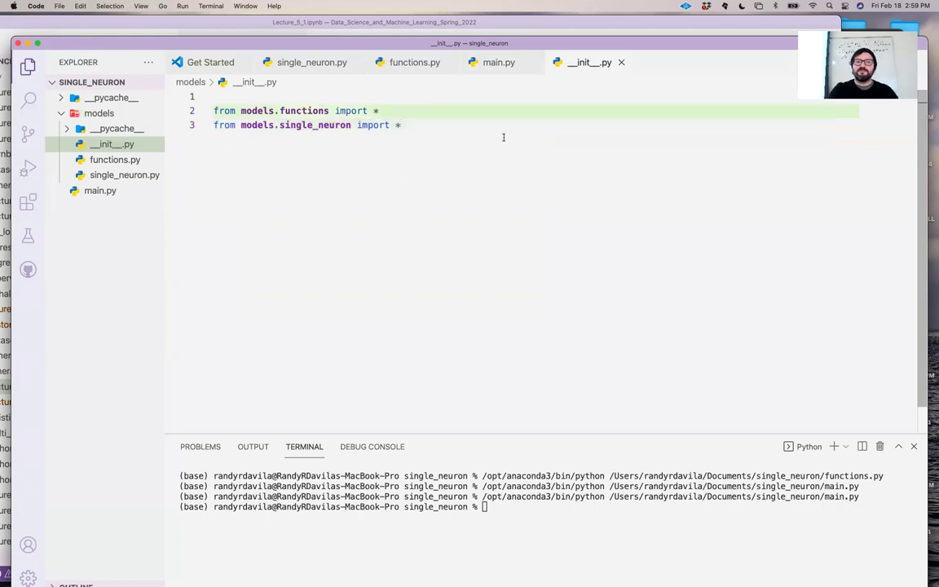
- Replace the wildcard with sigmoid in the models.functions import
key("BackSpace")
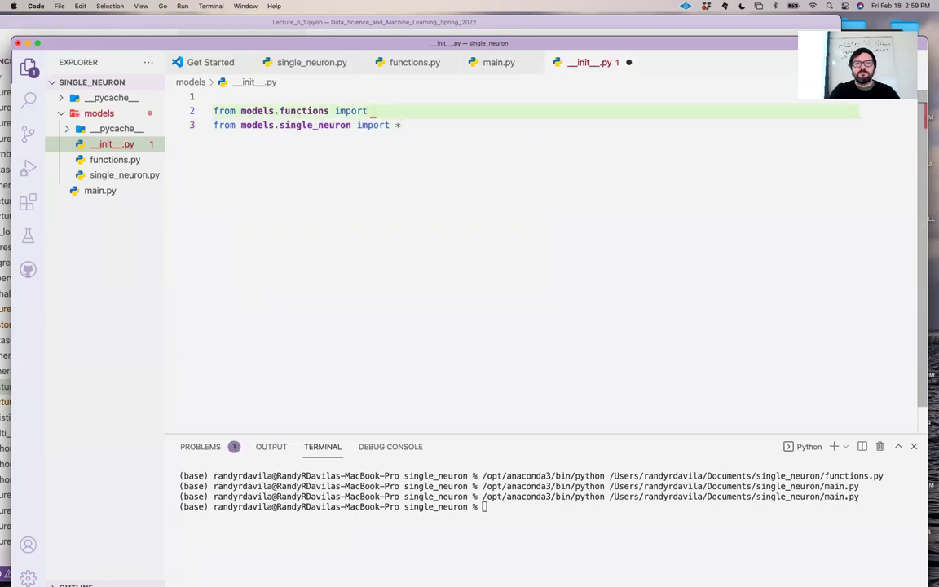
type("s")
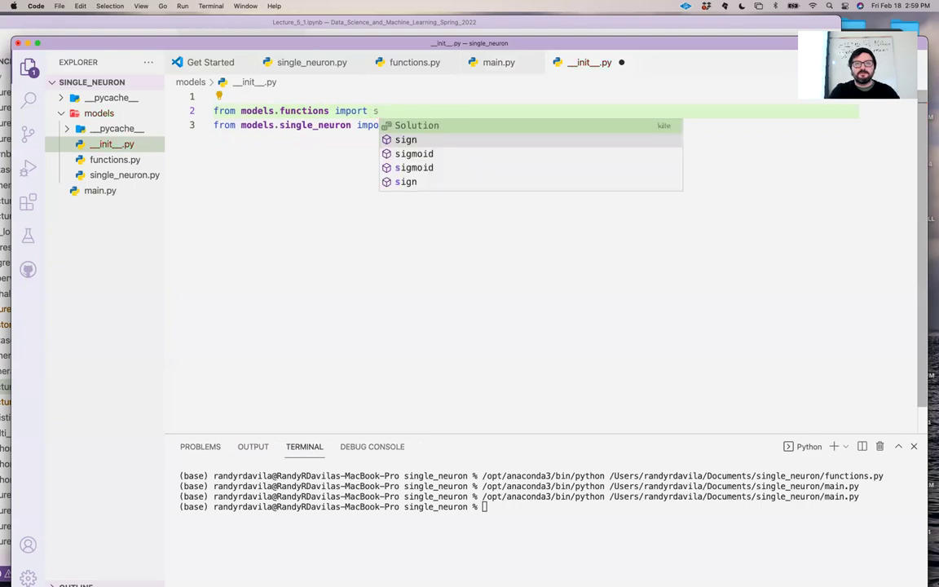
key("Down")
key("Return")
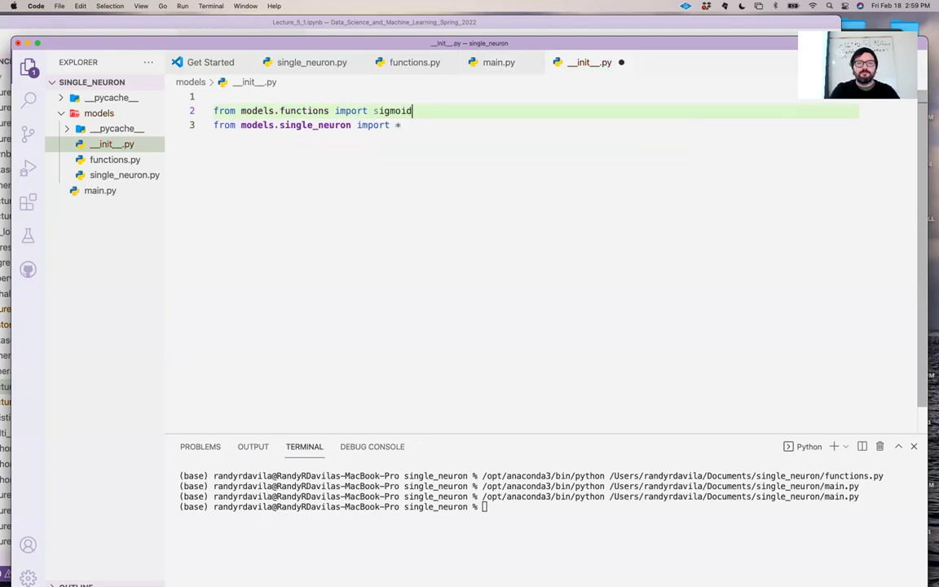
key("Return")
type("from models")
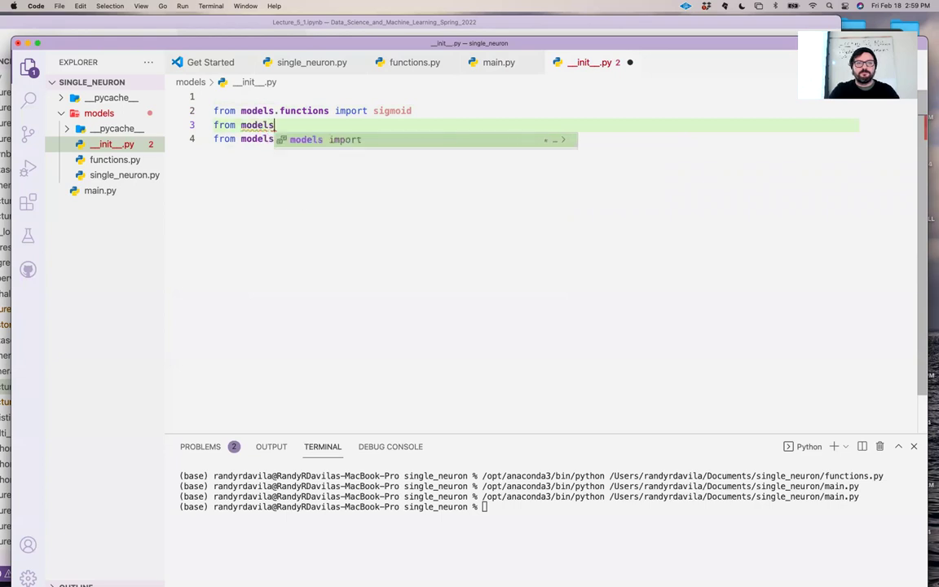
type(".functions import linear")
- Add import lines for linear and sign from models.functions
key("Return")
type("from")
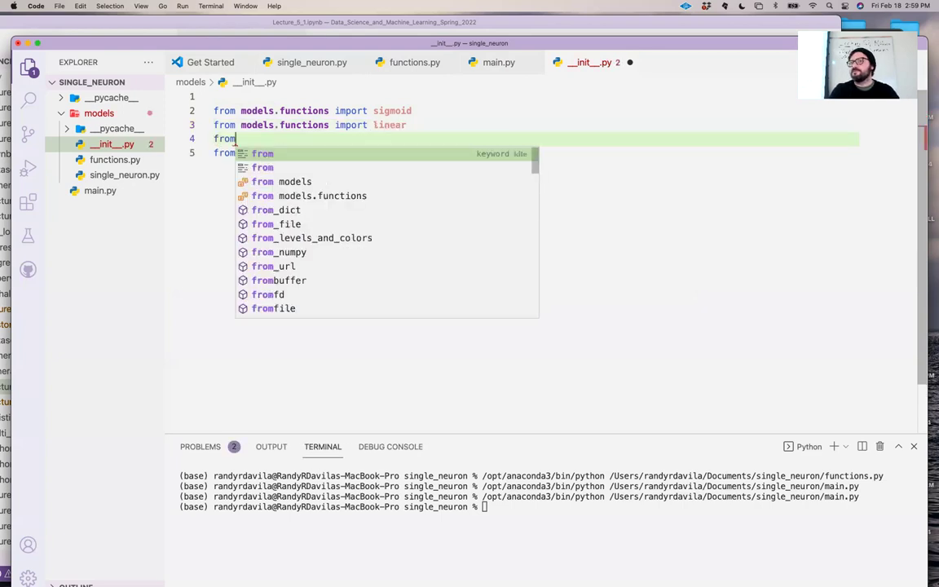
type(" models.functions import ")
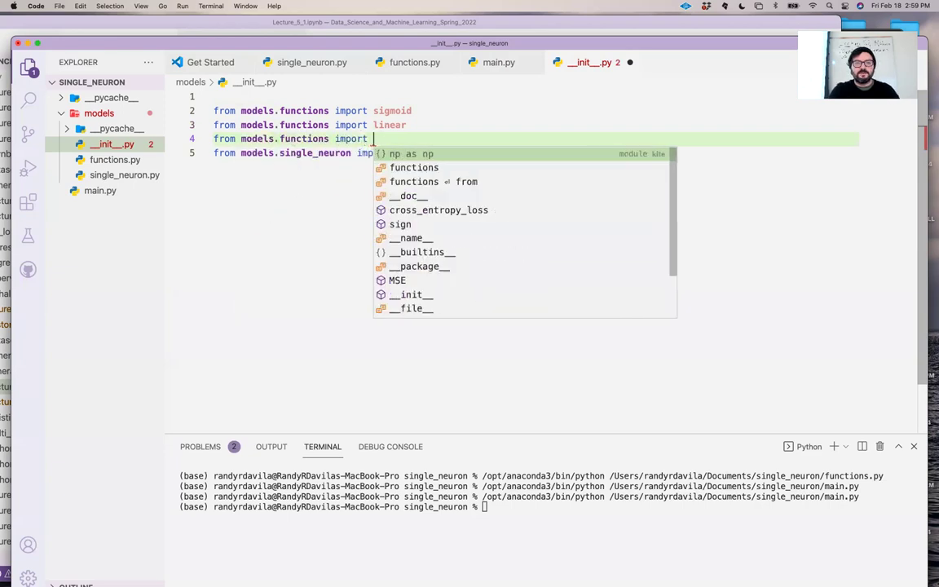
type("signal")
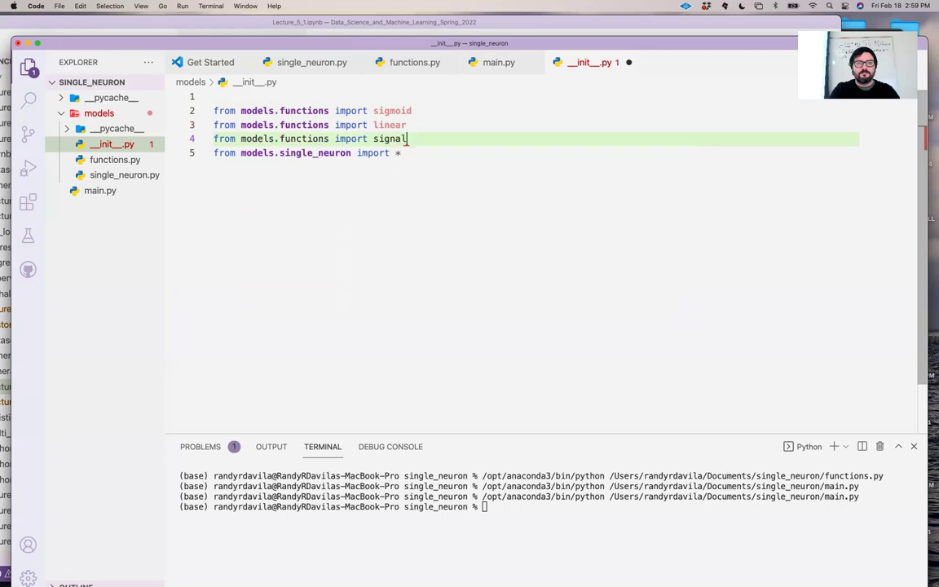
key("BackSpace")
key("BackSpace")
key("BackSpace")
type("n")
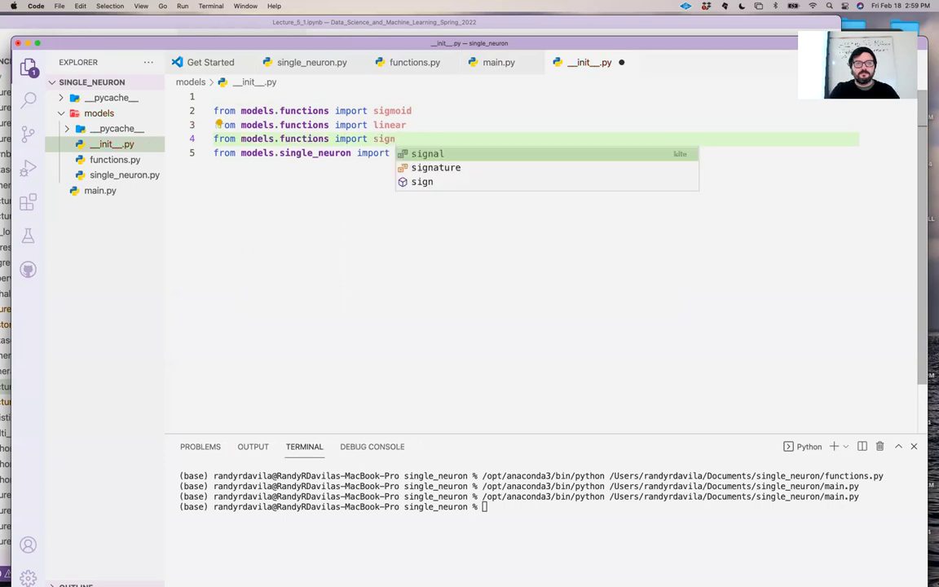
left_click(422, 181)
key("Return")
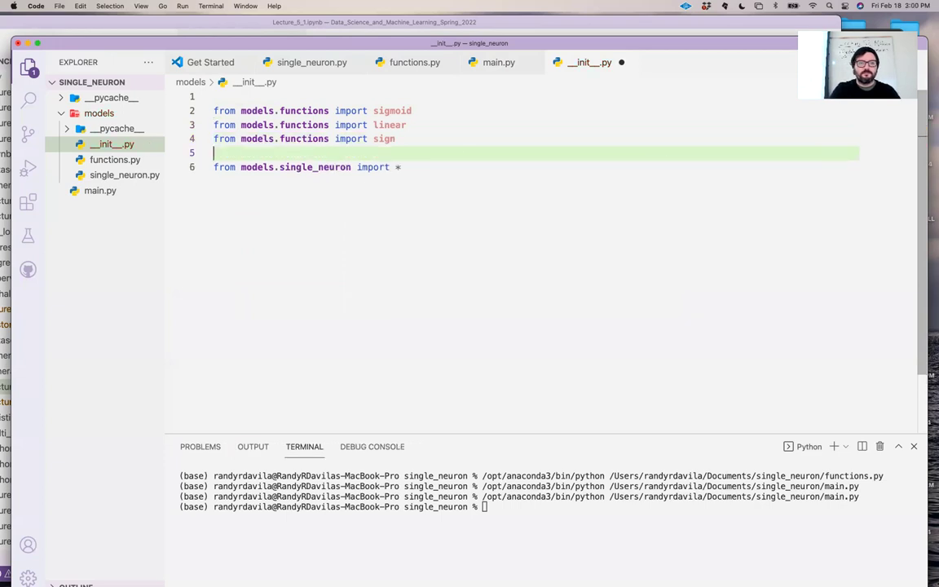
key("Down")
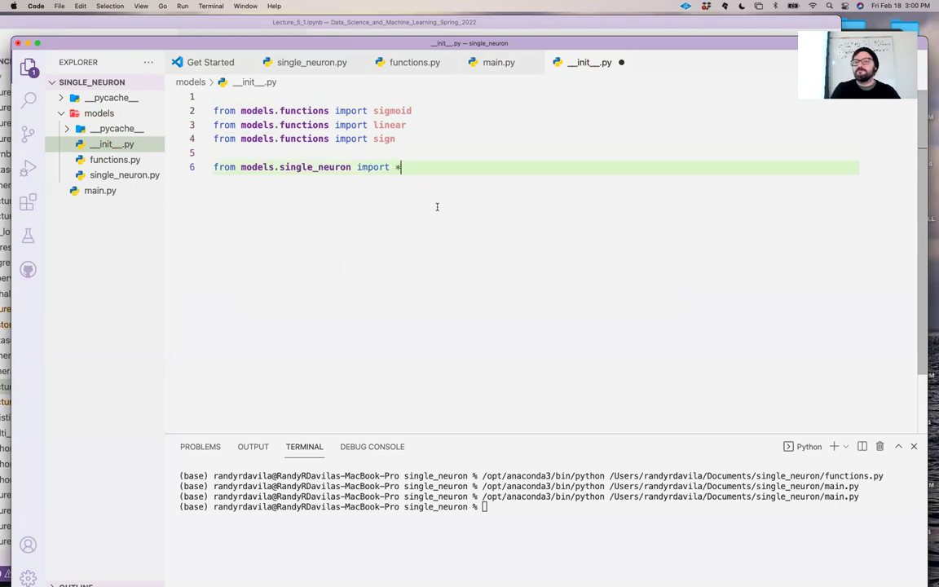
left_click(398, 139)
key("Return")
key("Return")
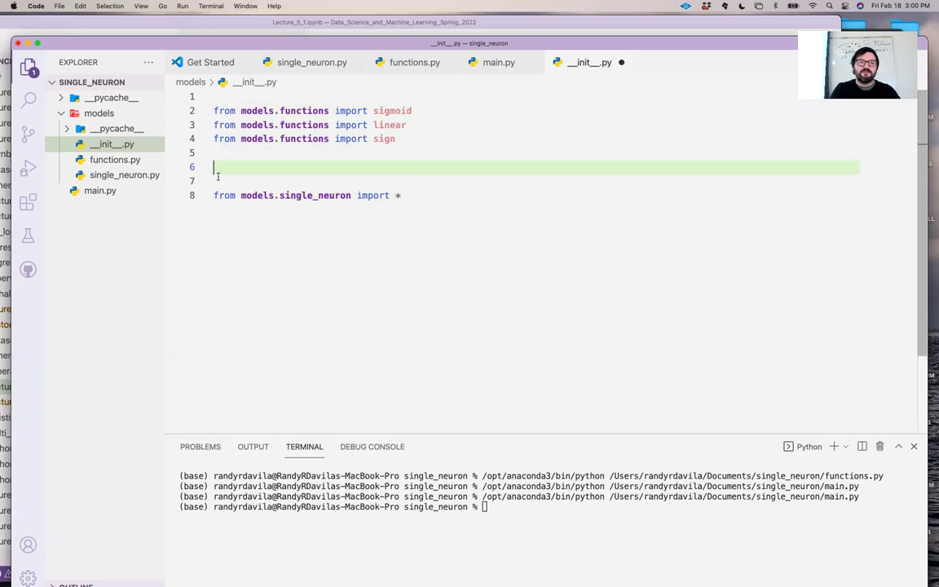
- Duplicate the sign import line and turn the copy into an MSE import
left_click_drag(405, 139, 198, 142)
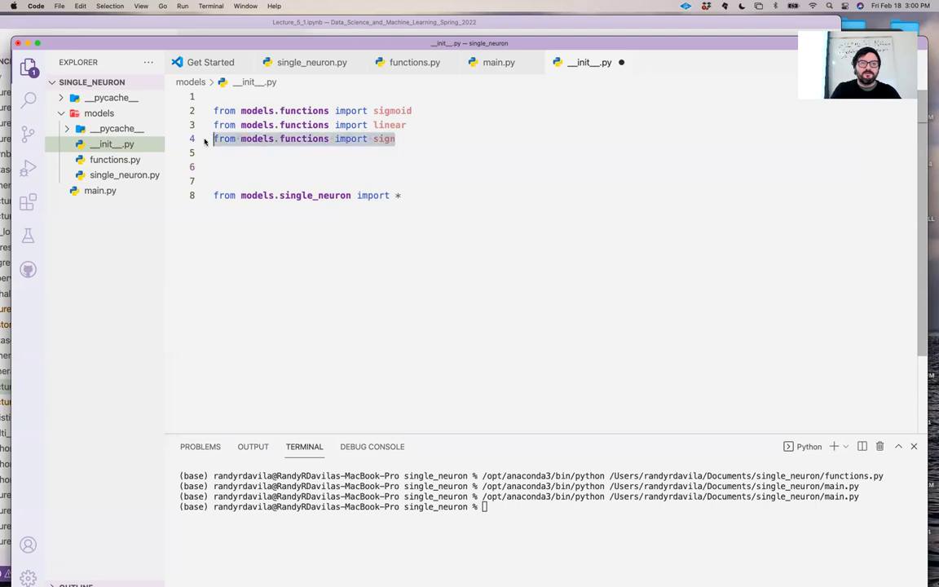
key("super+c")
key("Right")
key("Return")
key("super+v")
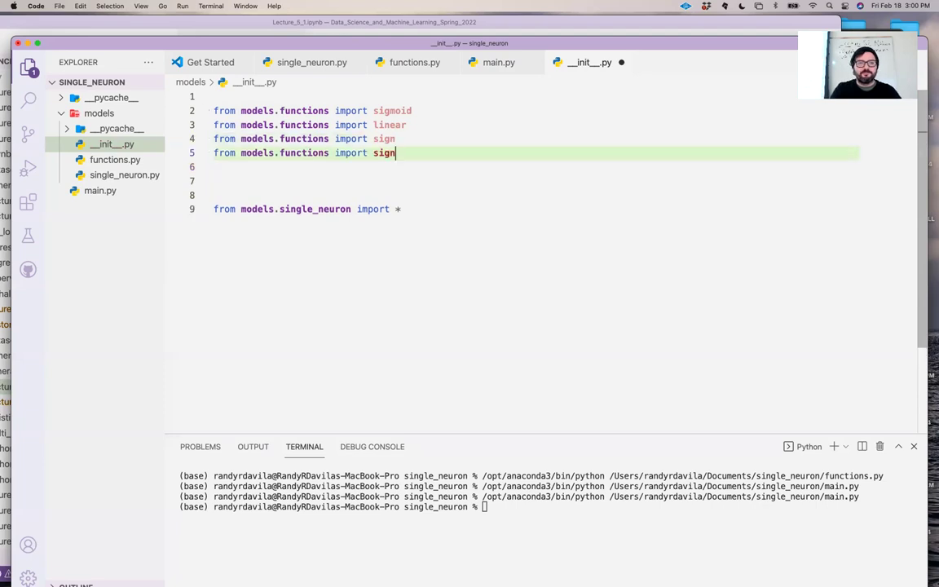
key("BackSpace")
key("BackSpace")
key("BackSpace")
type("MSE")
- Add a cross_entropy_loss import, delete an extra blank line, and save __init__.py
key("Return")
key("super+v")
key("BackSpace")
key("BackSpace")
key("BackSpace")
key("BackSpace")
type("c")
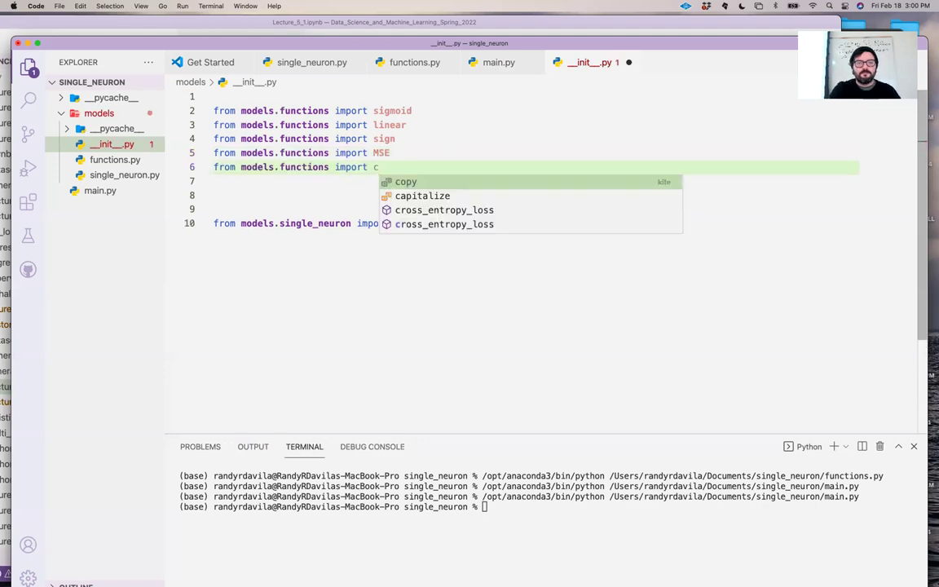
key("Down")
key("Down")
key("Return")
left_click(338, 195)
key("BackSpace")
key("super+s")
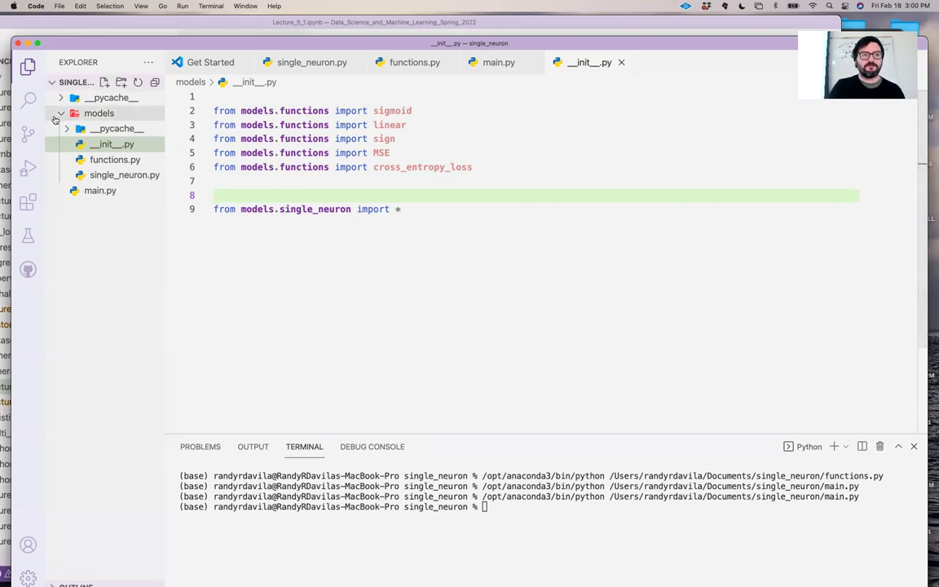
- Collapse the models folder, reopen main.py and select 'models' in the line-2 import
left_click(61, 113)
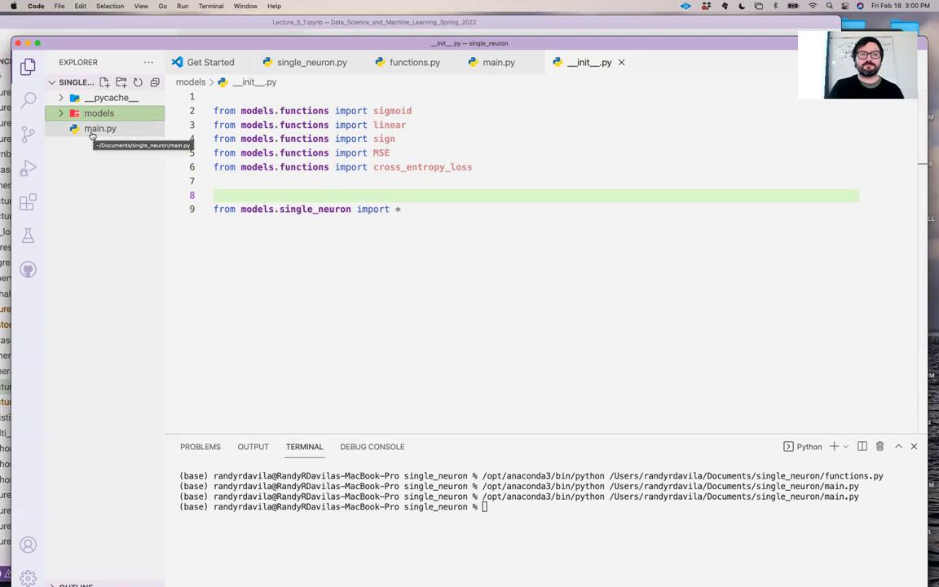
left_click(92, 130)
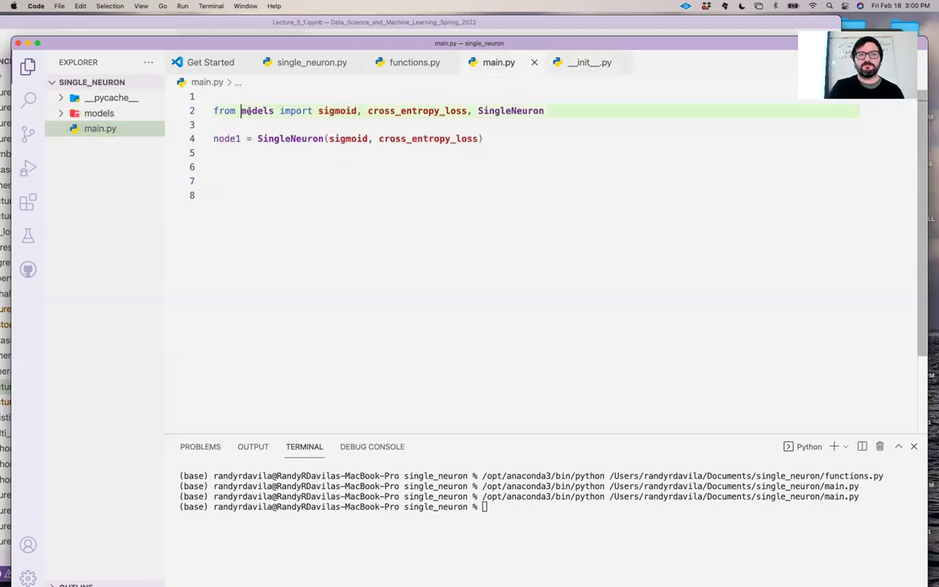
left_click_drag(241, 111, 558, 129)
left_click(506, 138)
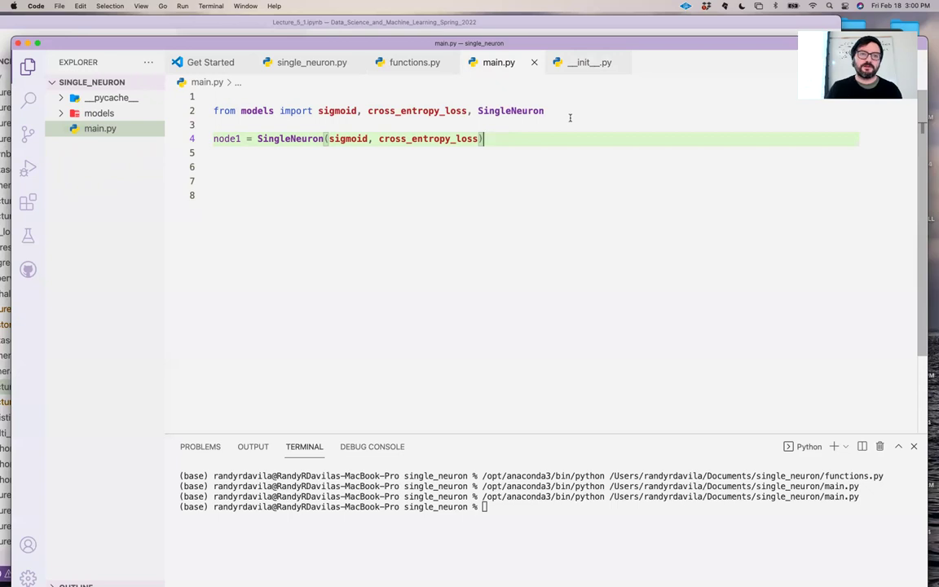
double_click(274, 111)
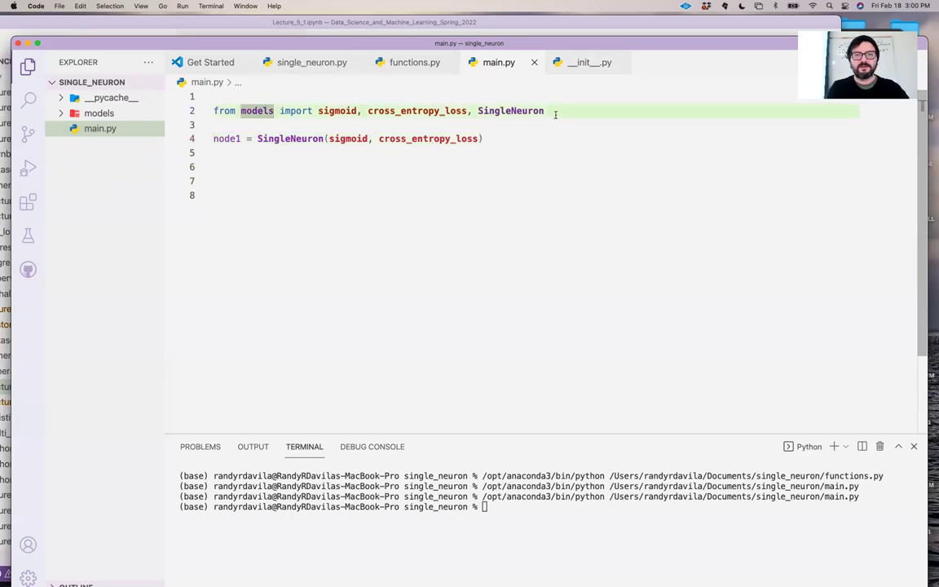
- Rewrite the line-2 from-import as 'import models.functions as func'
left_click_drag(553, 112, 282, 112)
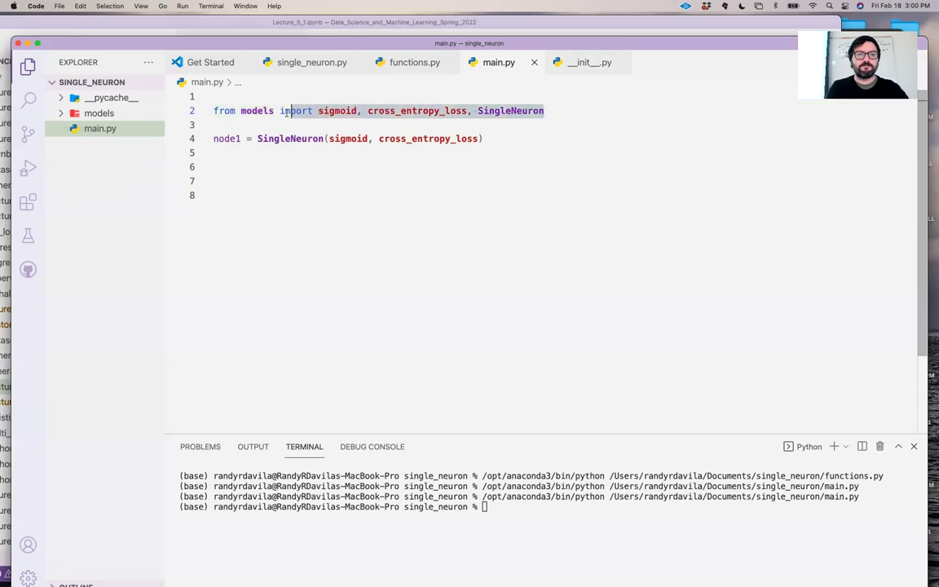
key("BackSpace")
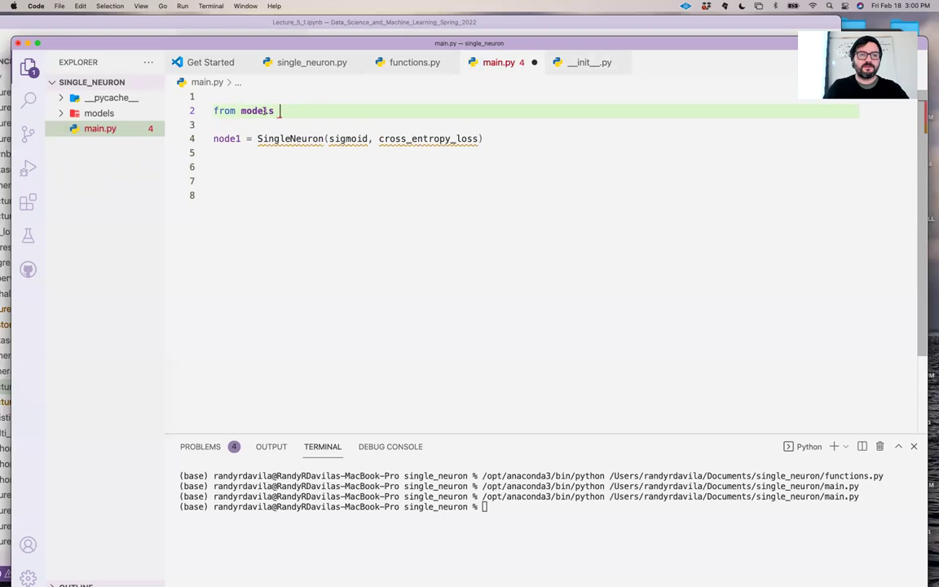
double_click(225, 111)
type("import")
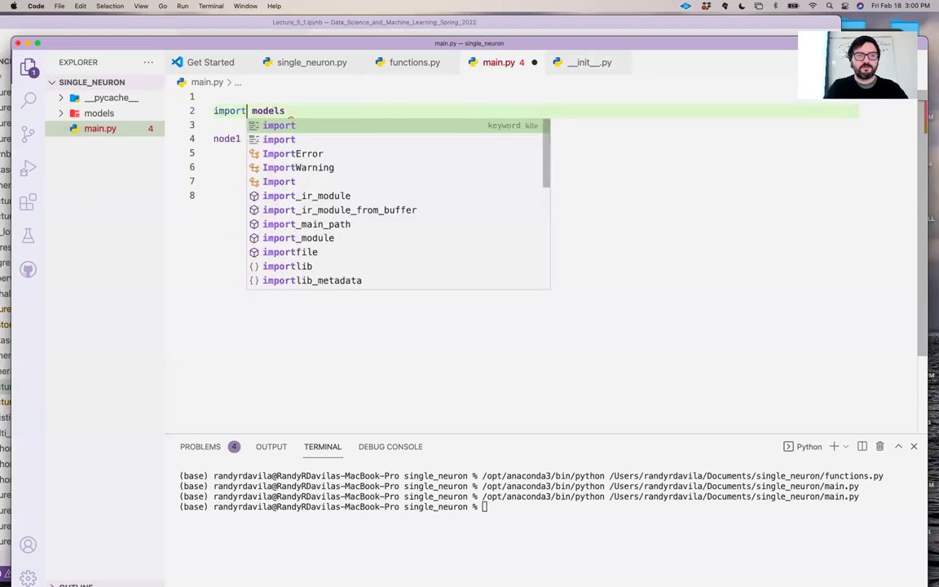
key("Escape")
left_click(285, 111)
type(".")
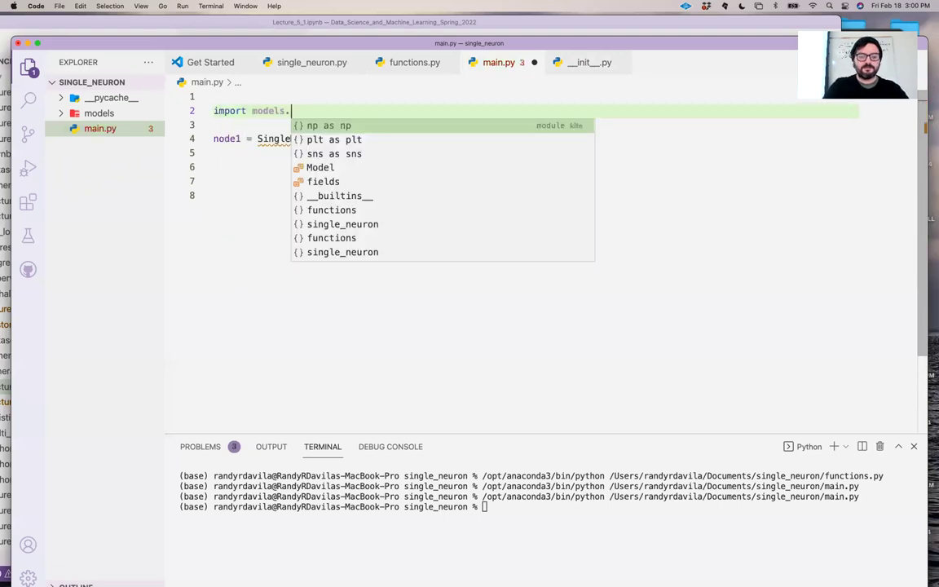
type("functions as func")
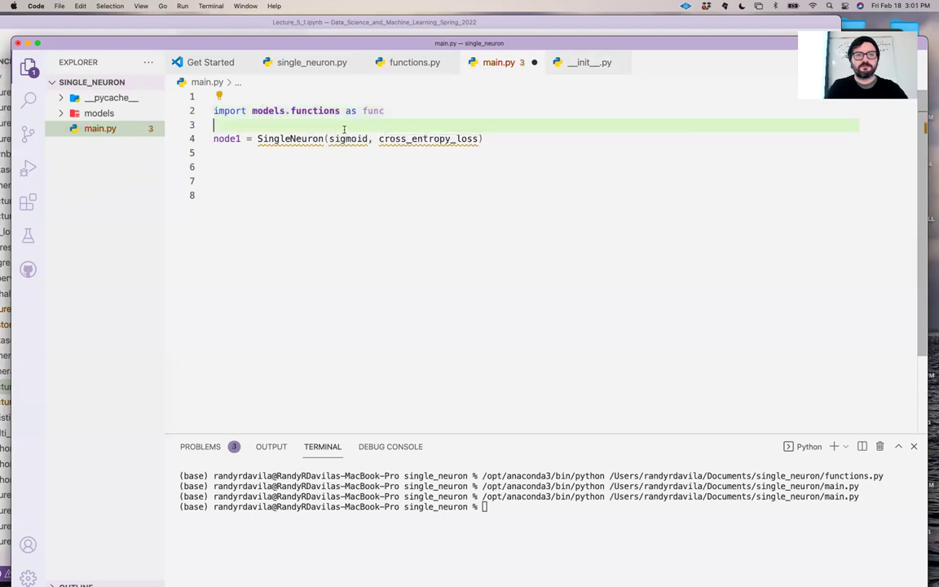
key("Escape")
key("Down")
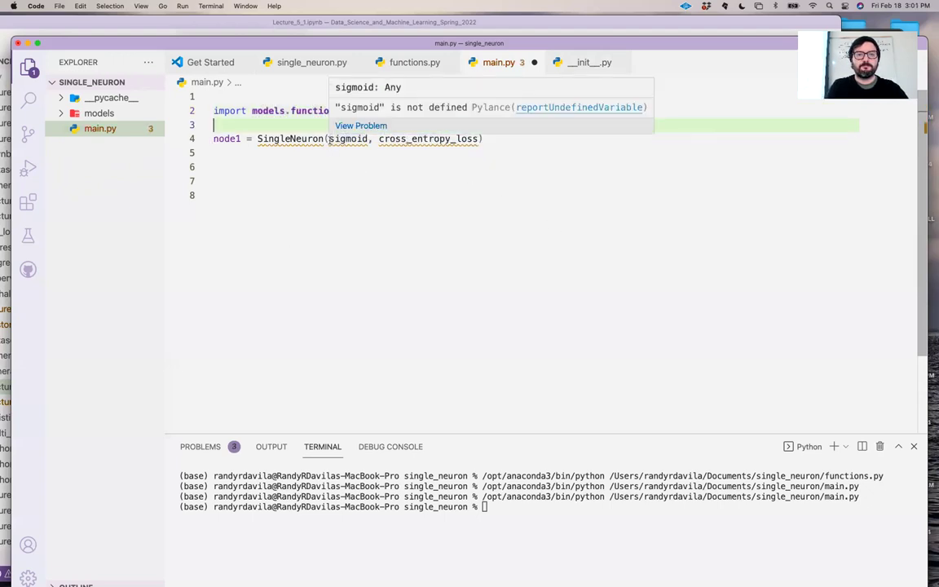
- Prefix sigmoid and cross_entropy_loss with 'func.' in the SingleNeuron call
left_click(330, 139)
type("func.")
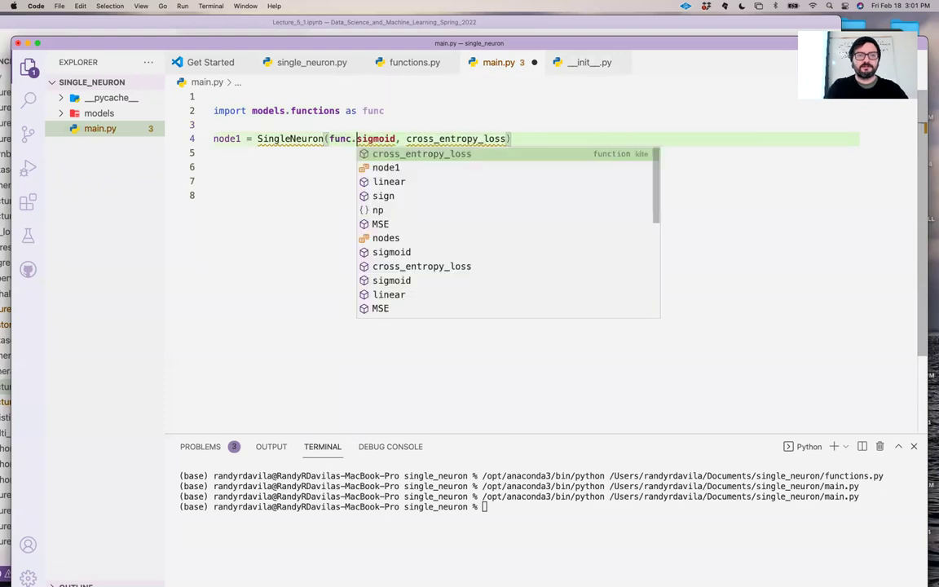
left_click(402, 139)
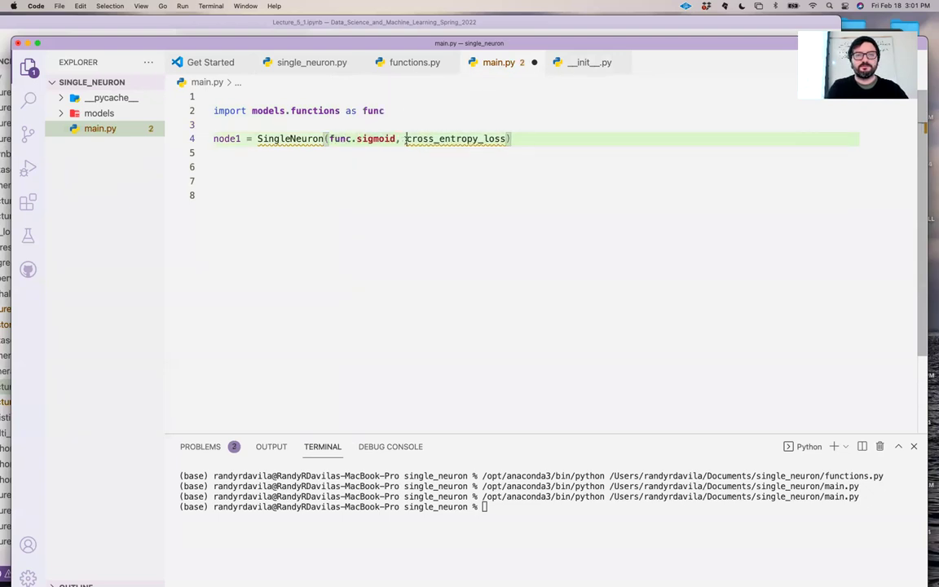
type("func.")
left_click(384, 167)
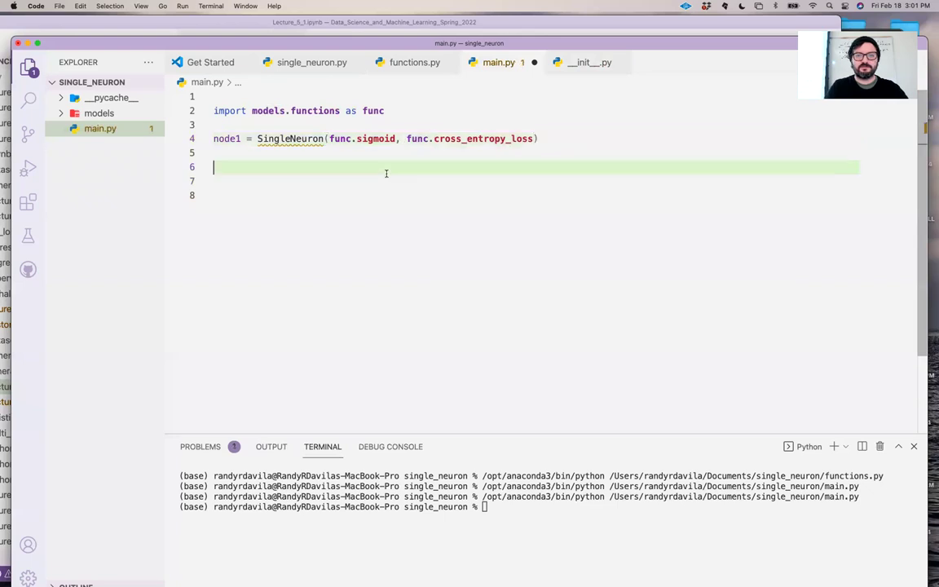
- Add 'import models.single_neuron as node' and change SingleNeuron to node.SingleNeuron
left_click(408, 111)
key("Return")
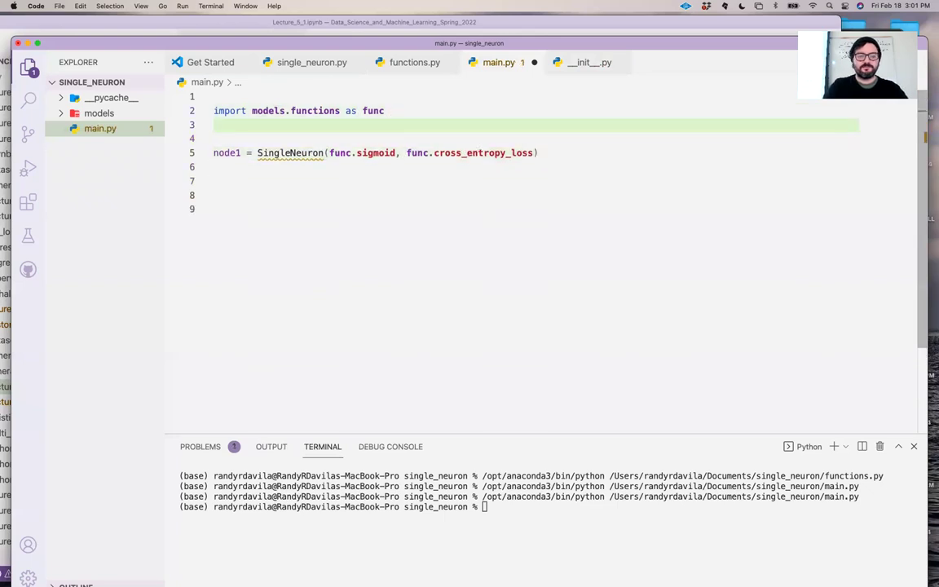
type("import models.sin")
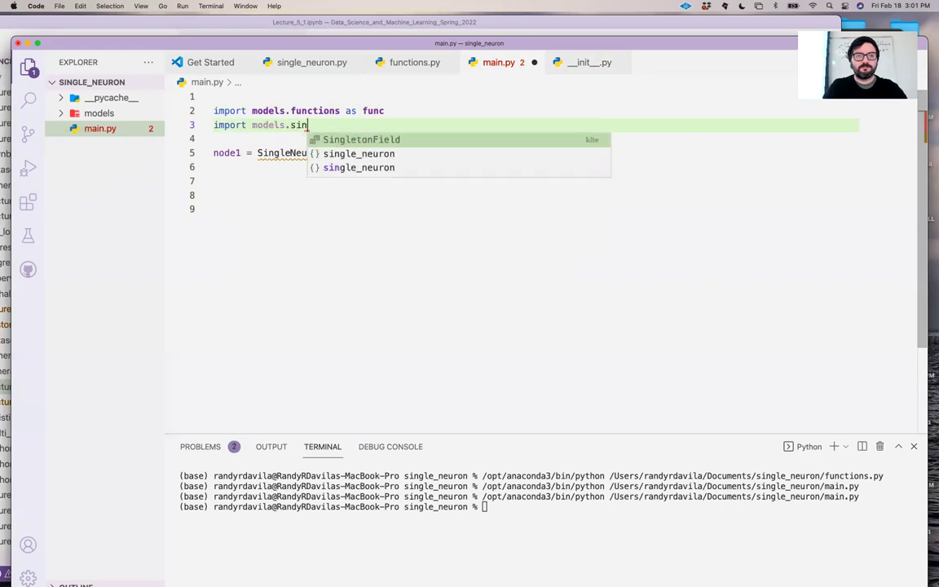
key("Tab")
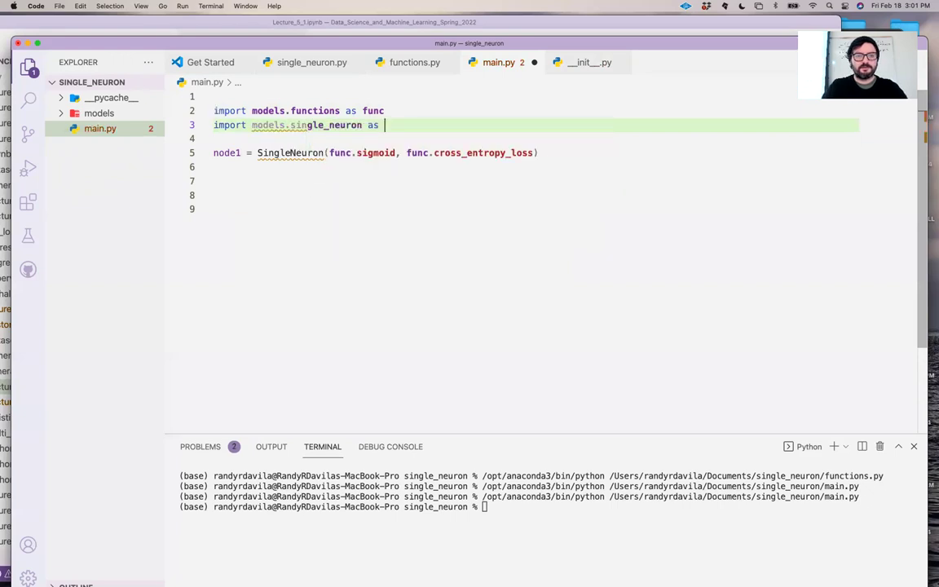
type("as ")
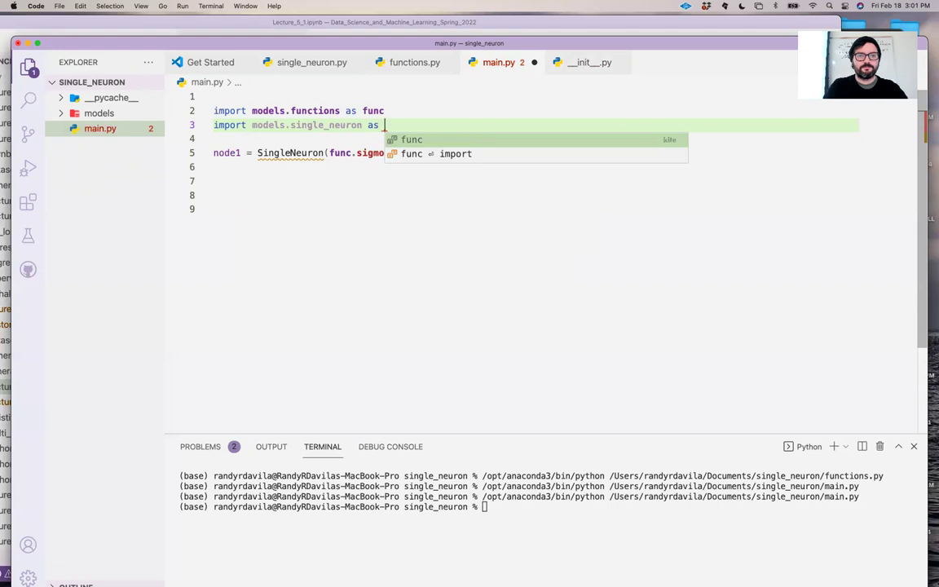
type("node")
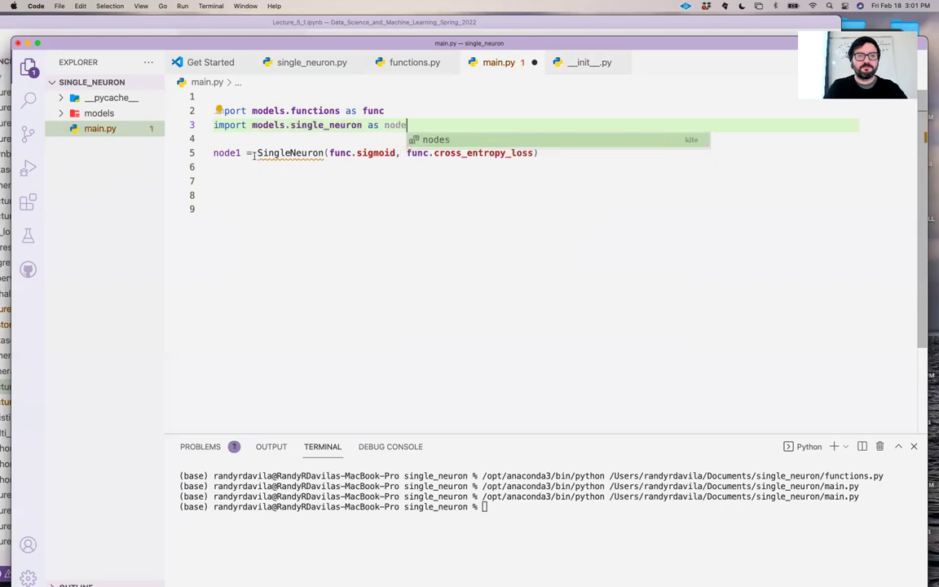
left_click(258, 153)
type("node.")
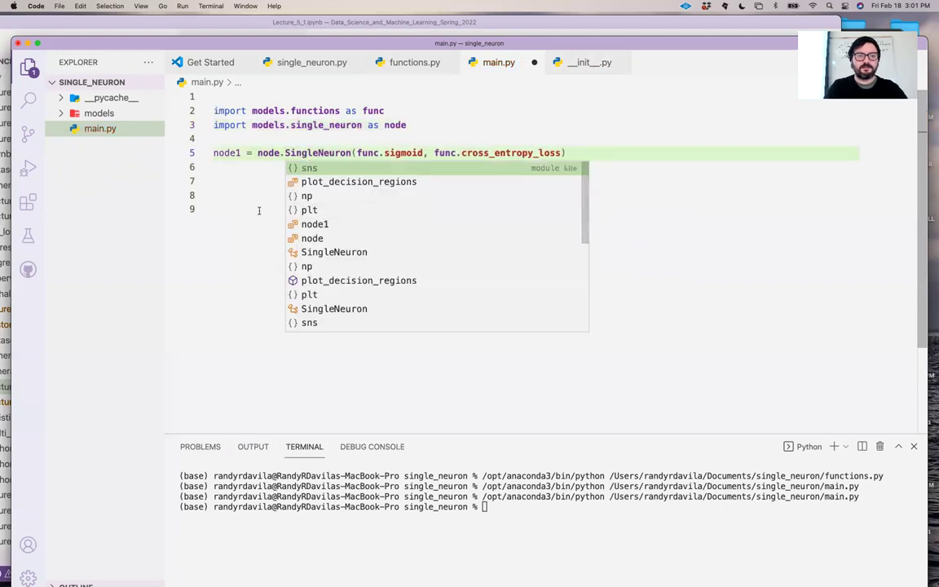
left_click(258, 210)
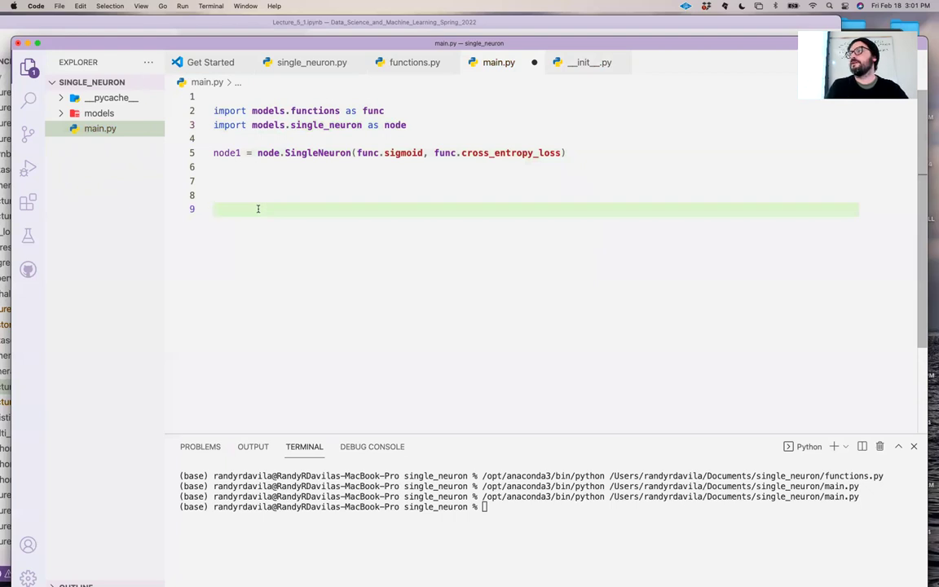
mouse_move(98, 100)
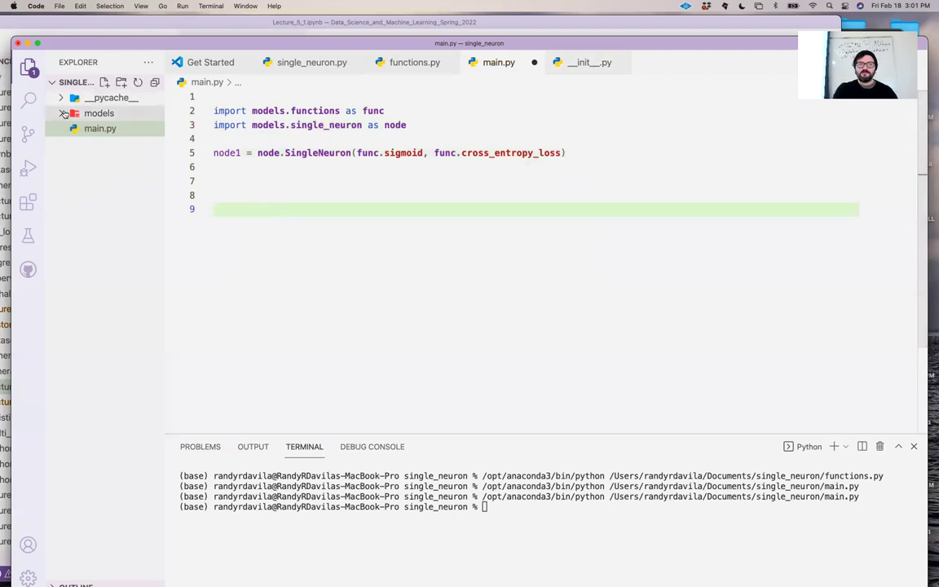
- Peek into the models folder, then minimize the main.py and notebook windows
left_click(61, 114)
left_click(61, 116)
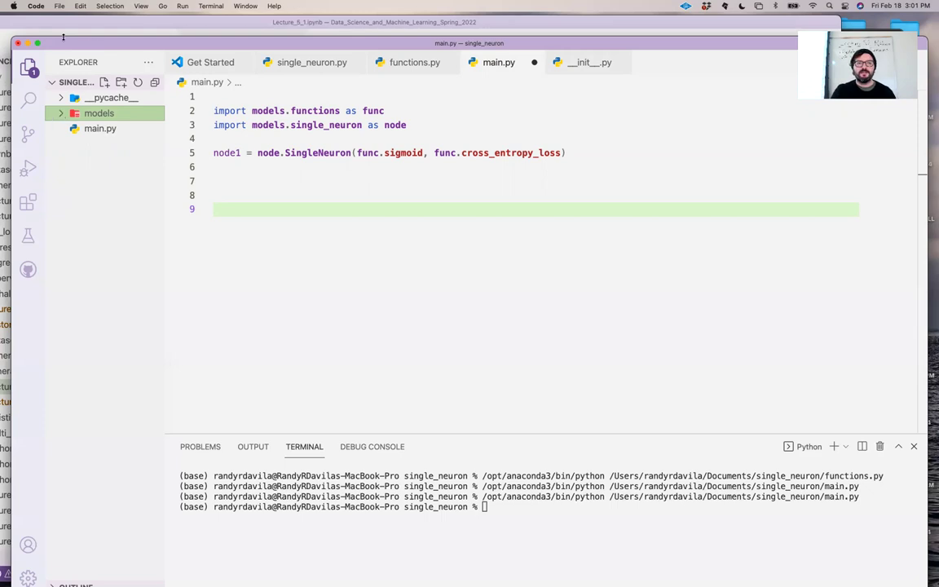
left_click(27, 43)
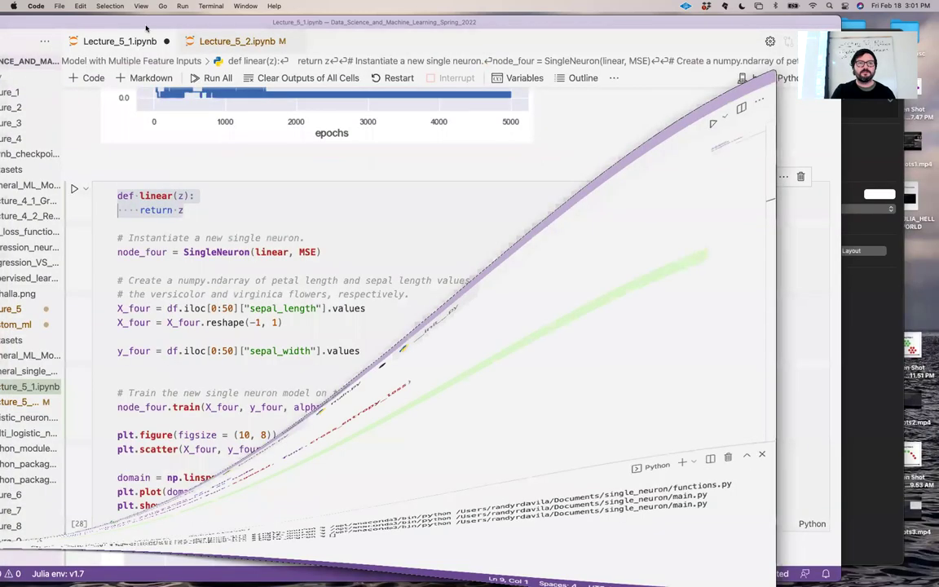
left_click_drag(131, 24, 242, 47)
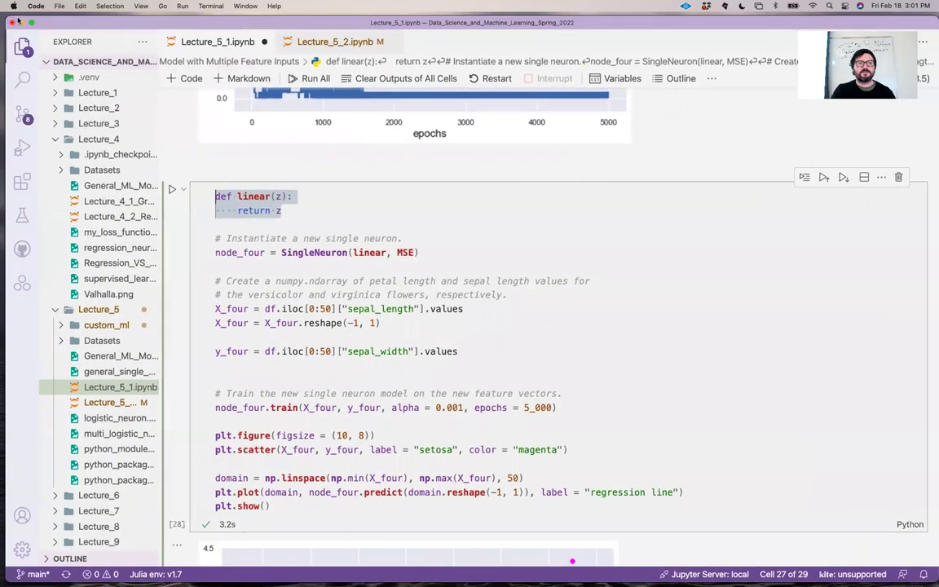
left_click(44, 35)
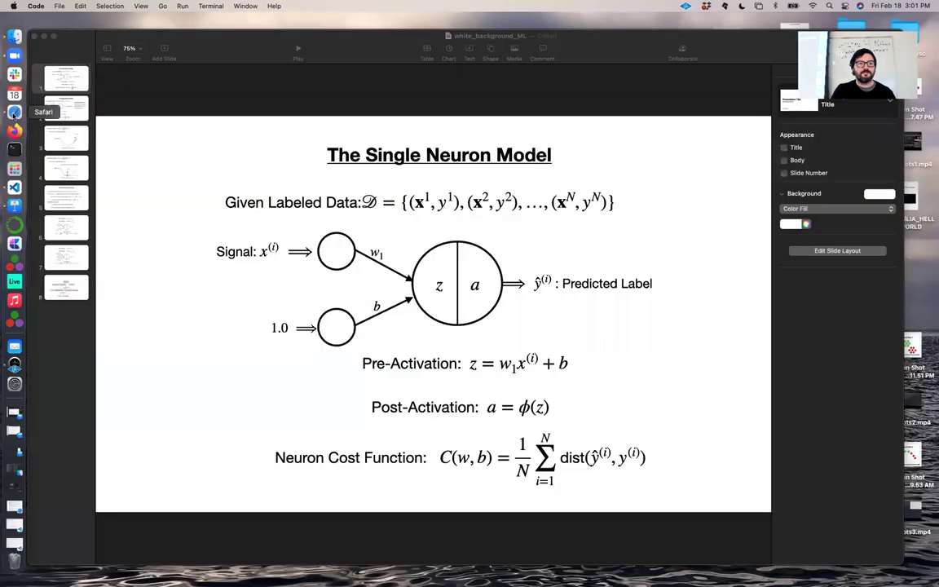
- Restore Safari, search 'python matplotlib' and open the matplotlib.org result
left_click(10, 43)
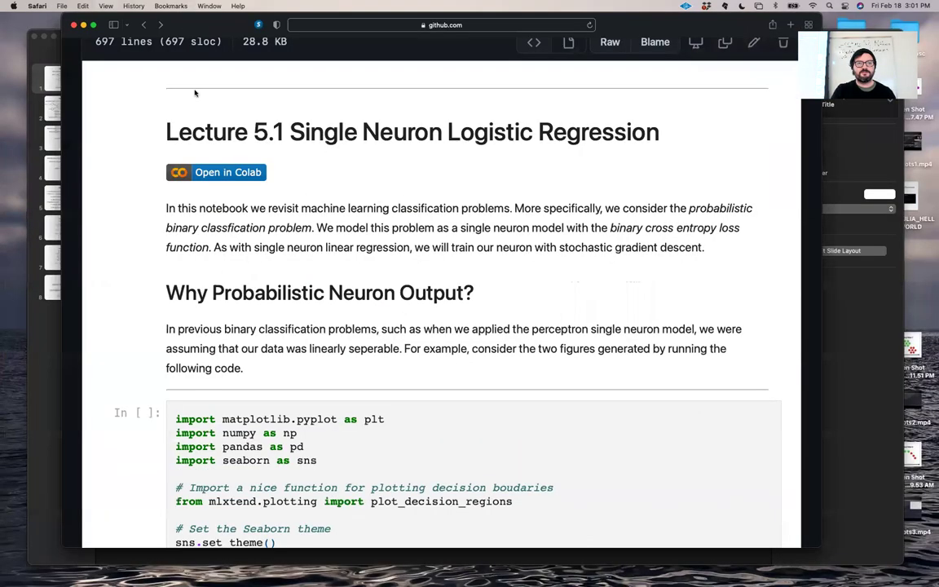
left_click_drag(197, 26, 191, 90)
left_click(471, 89)
type("python matplotl")
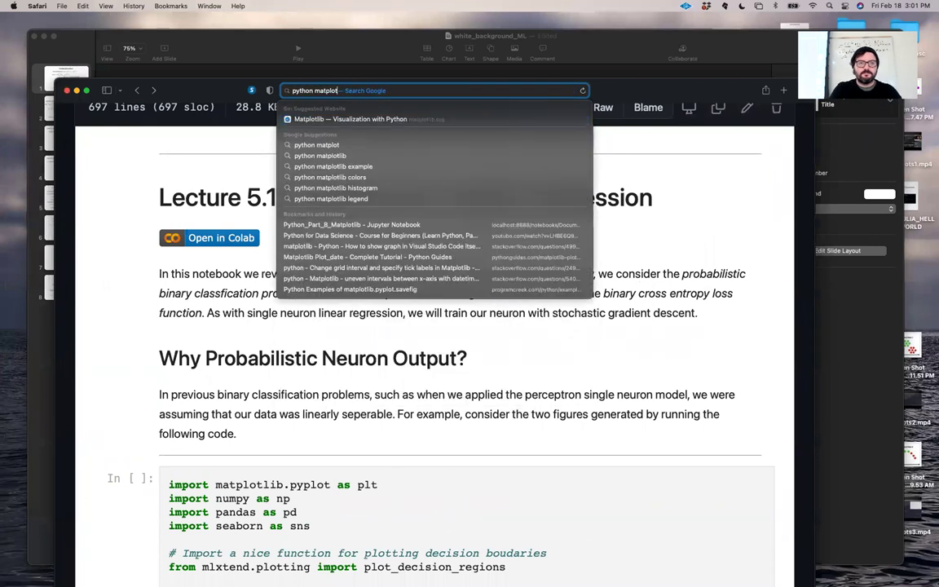
key("Down")
key("Down")
key("Return")
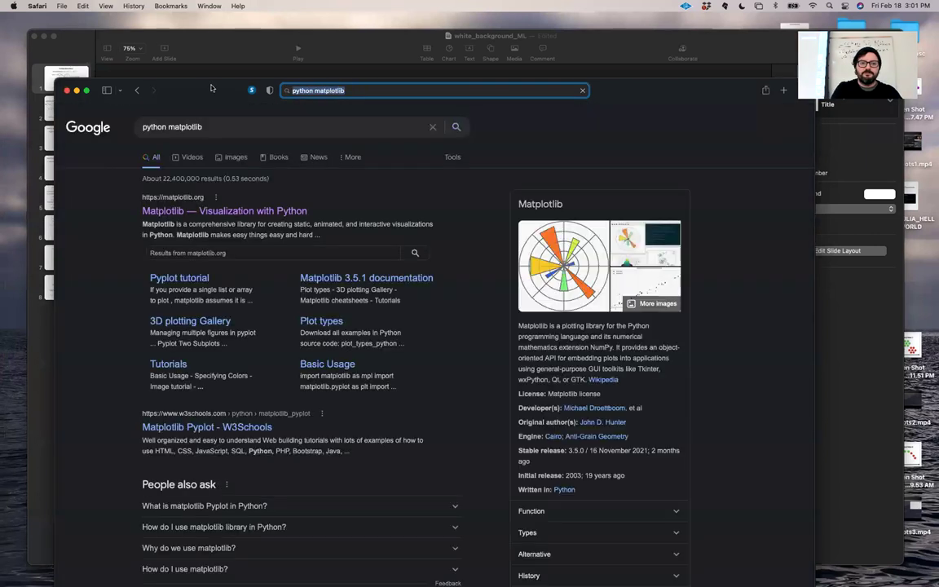
left_click_drag(202, 82, 202, 47)
left_click(188, 177)
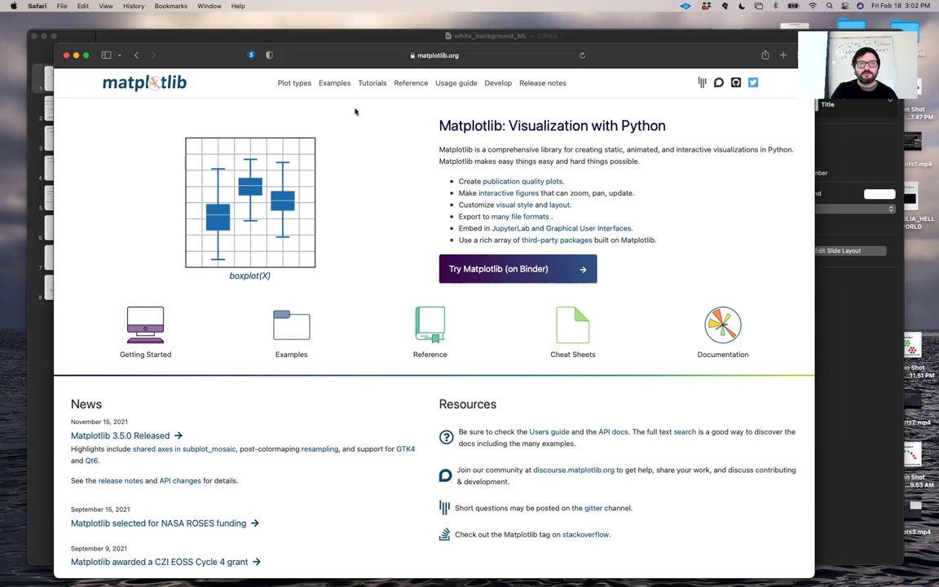
- Open Matplotlib's Reference, then matplotlib.animation, and start a new address-bar search
left_click(410, 83)
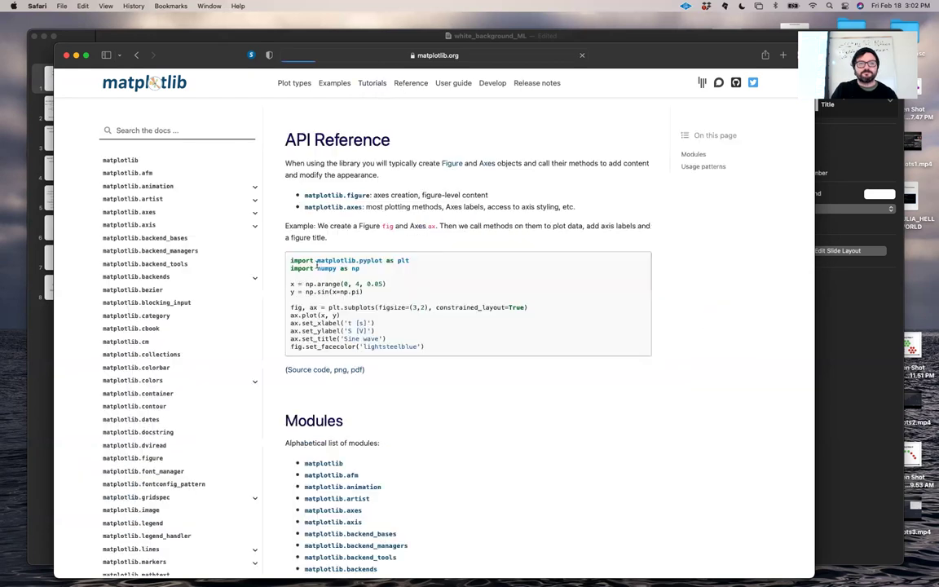
left_click(137, 186)
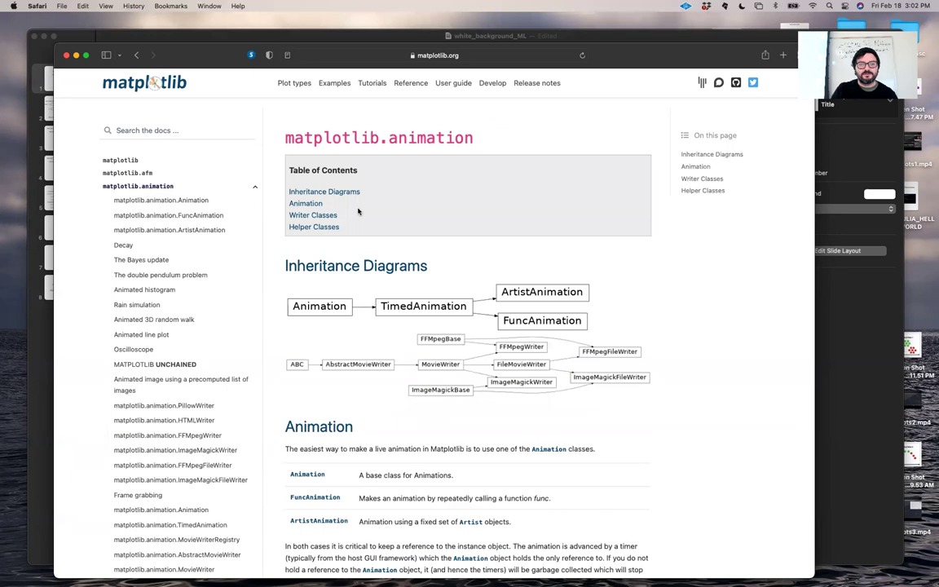
scroll(358, 211, "down", 5)
scroll(358, 211, "down", 3)
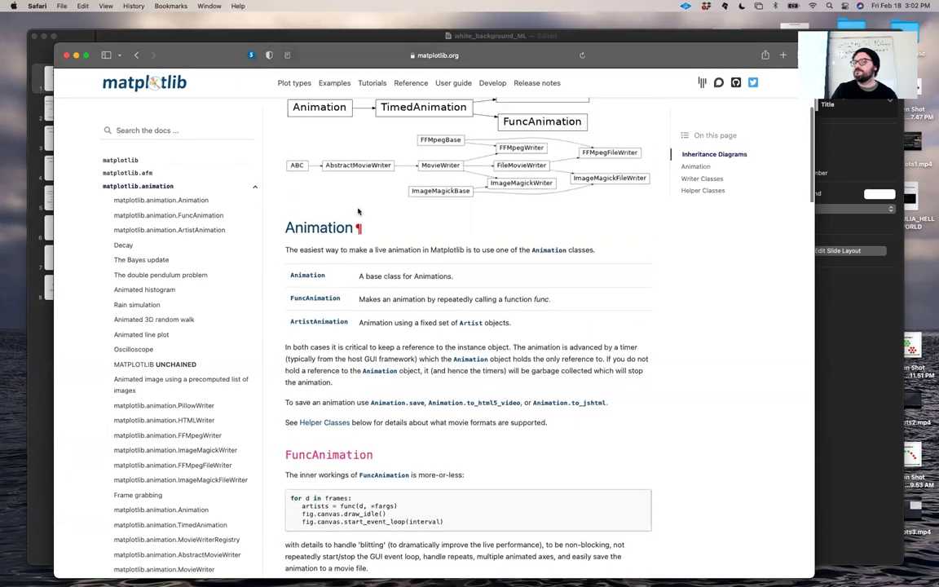
scroll(358, 212, "up", 3)
scroll(358, 211, "up", 3)
left_click(438, 55)
type("sklearn")
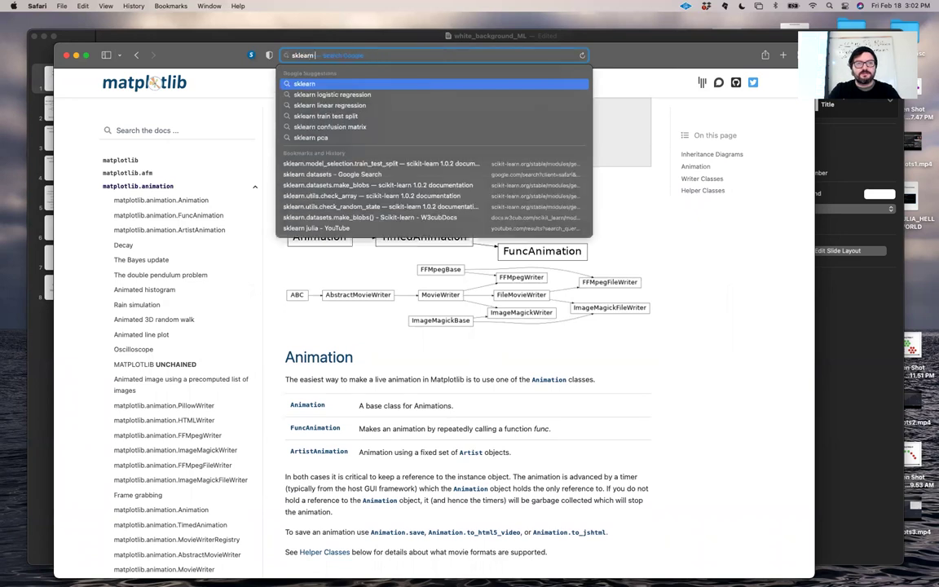
- Search 'sklearn', open scikit-learn's supervised learning guide, and follow the Perceptron link
key("Return")
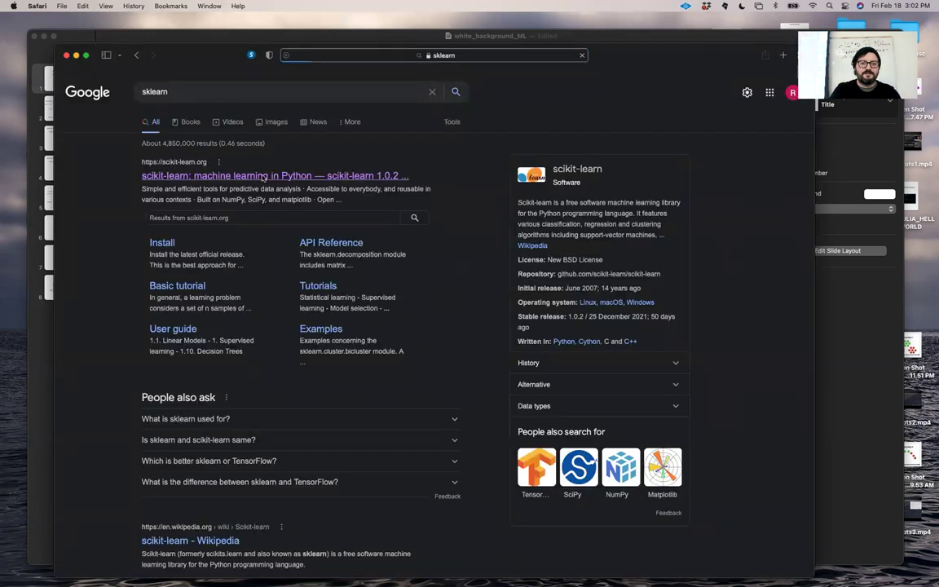
left_click(263, 176)
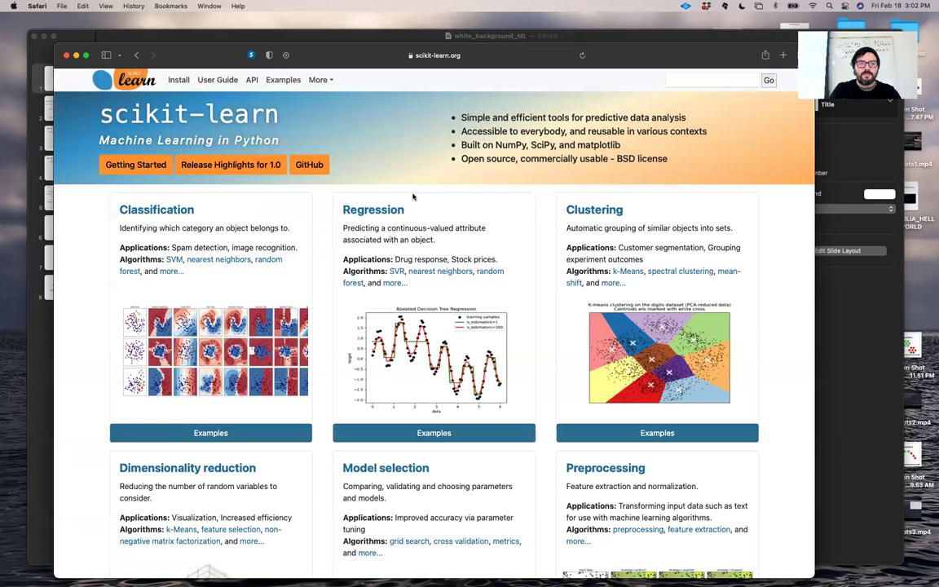
left_click(155, 210)
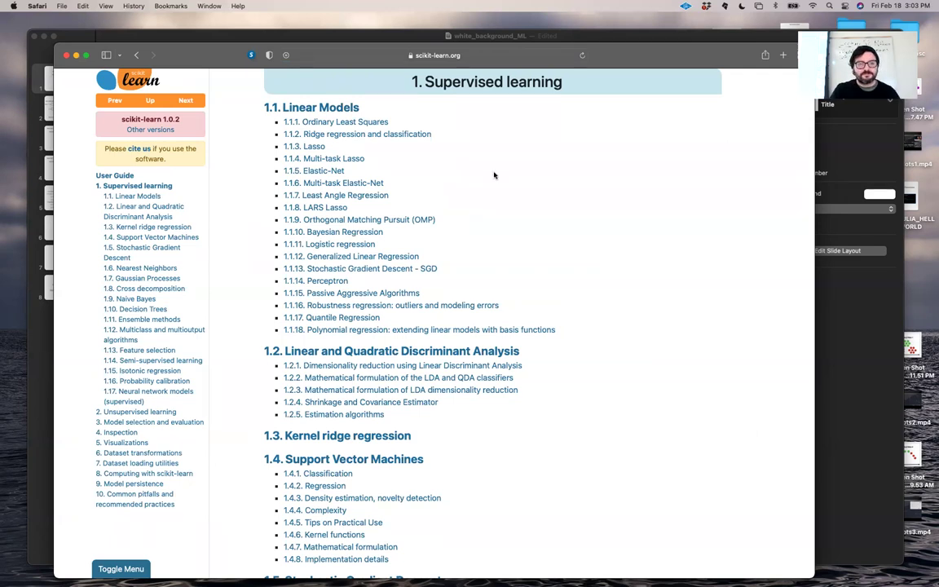
left_click(327, 292)
scroll(331, 287, "down", 5)
scroll(331, 287, "down", 5)
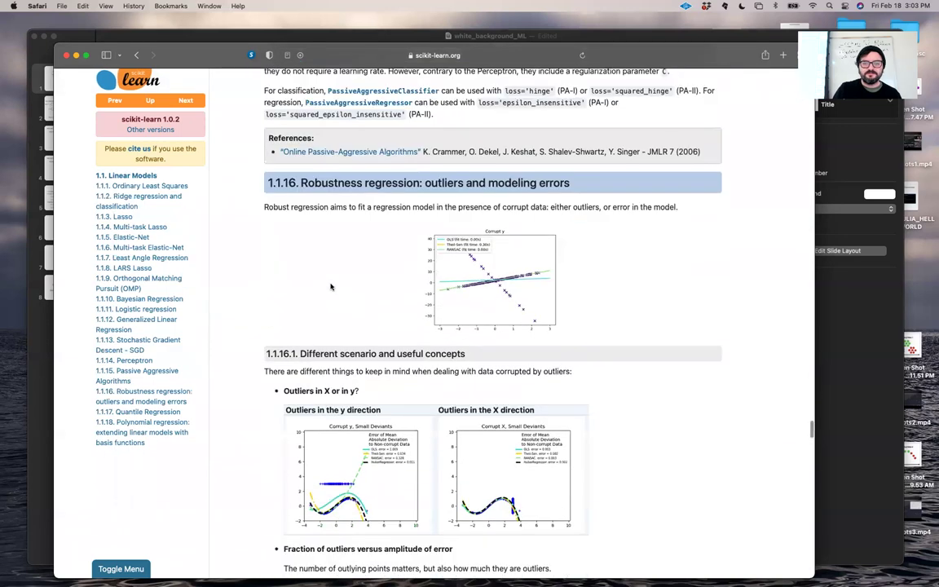
scroll(331, 287, "down", 4)
scroll(331, 287, "down", 5)
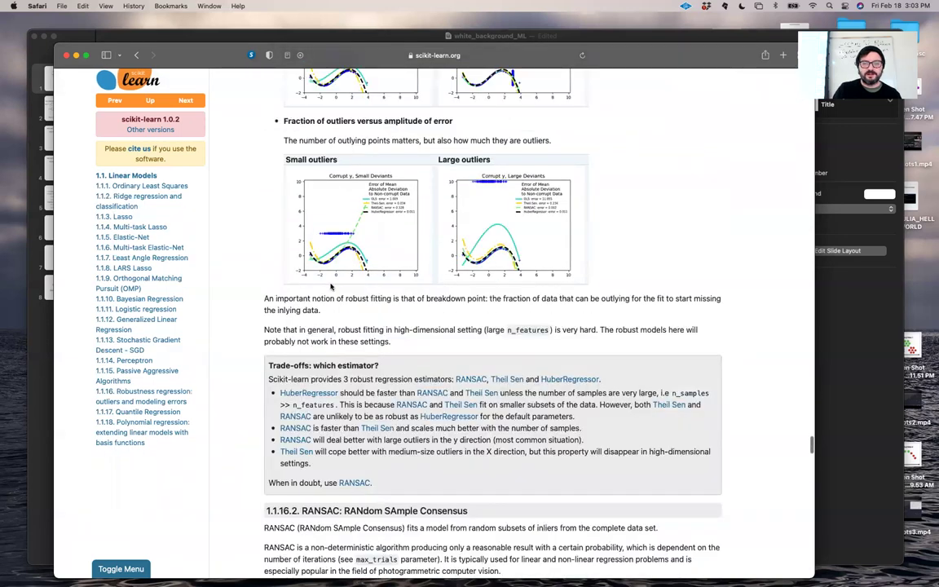
scroll(331, 287, "down", 8)
scroll(331, 287, "down", 8)
scroll(331, 287, "down", 8)
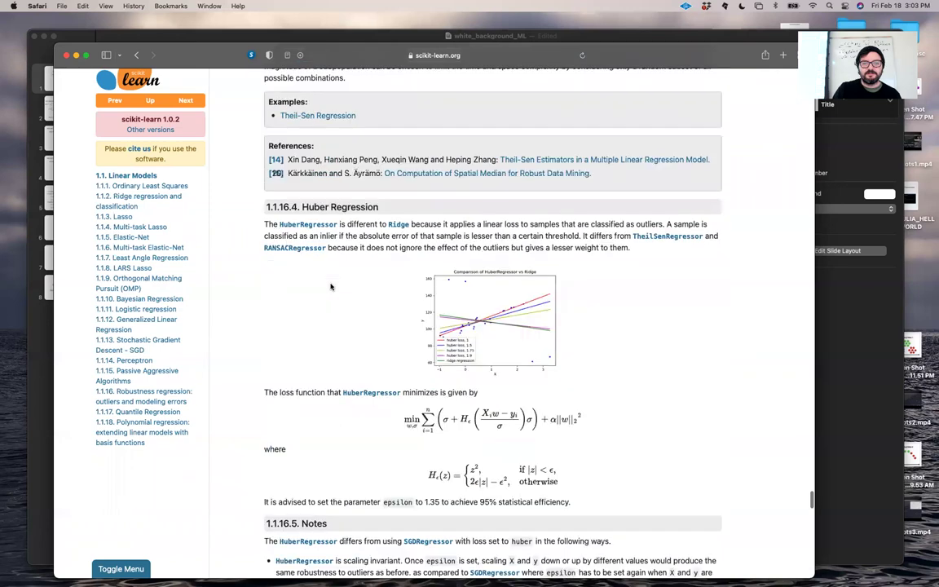
scroll(332, 287, "down", 8)
scroll(331, 287, "up", 7)
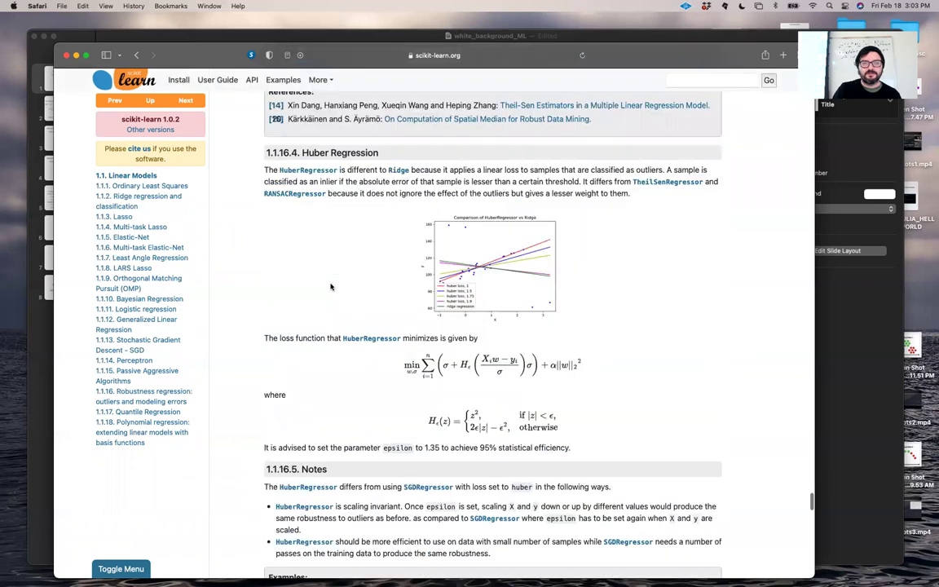
scroll(331, 287, "up", 8)
scroll(331, 287, "up", 8)
scroll(331, 287, "up", 8)
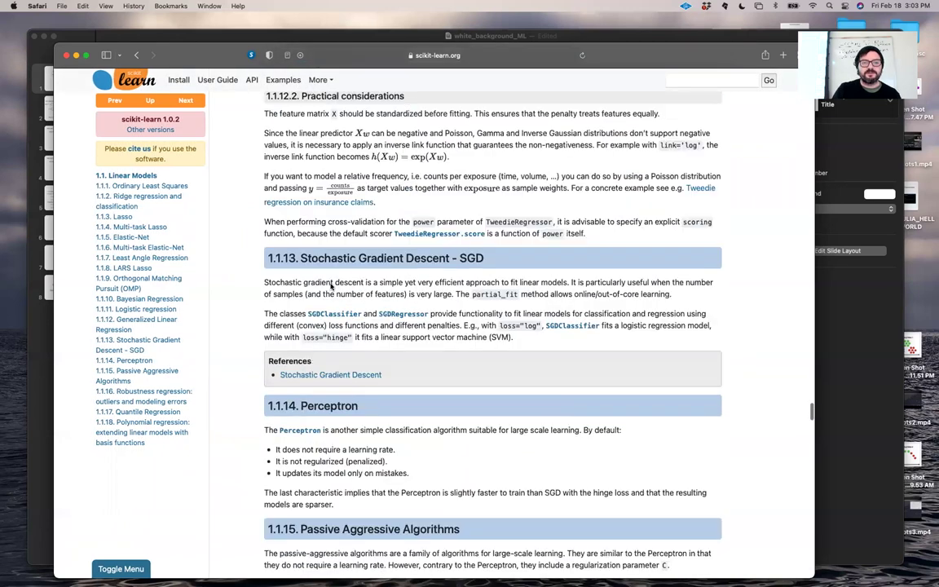
scroll(331, 287, "down", 3)
left_click(295, 348)
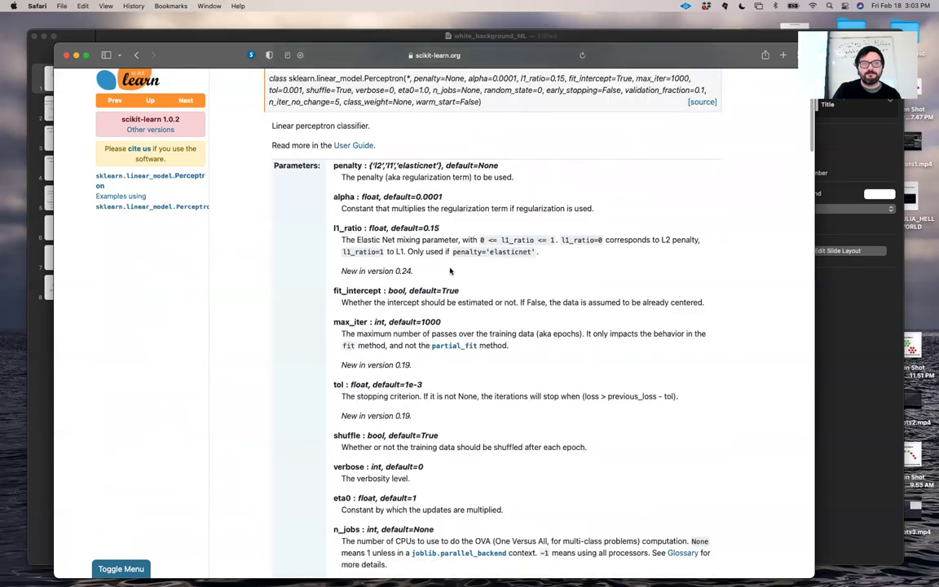
scroll(404, 244, "up", 4)
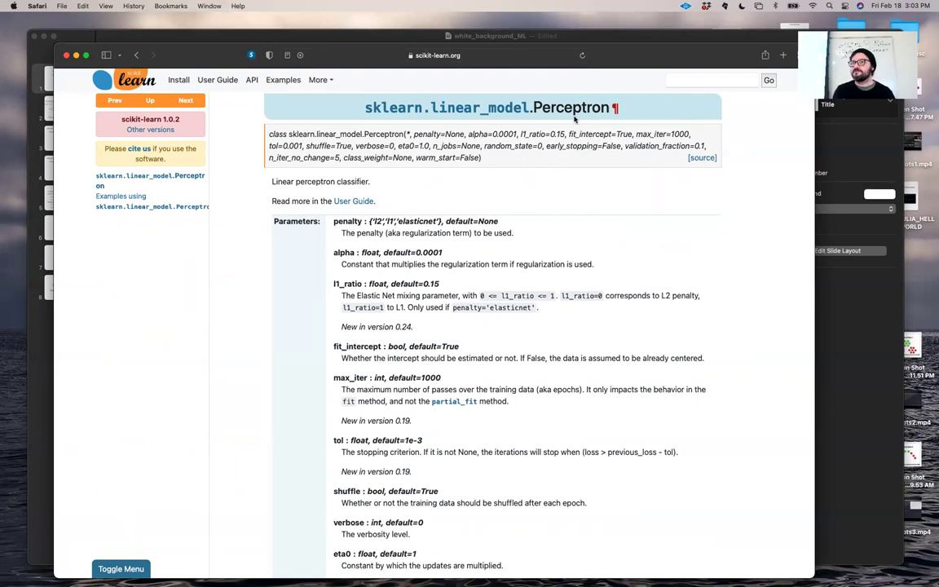
scroll(489, 245, "down", 2)
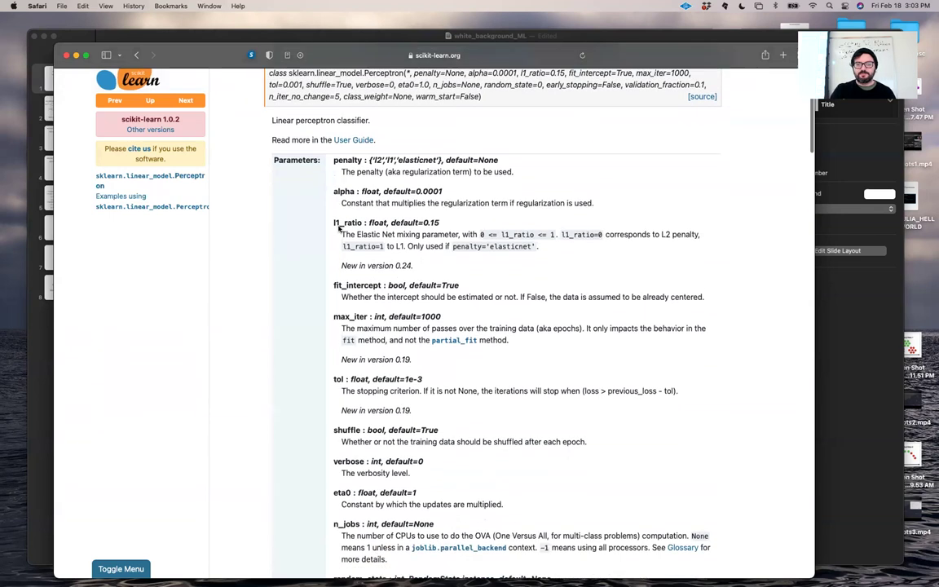
scroll(339, 228, "down", 6)
scroll(340, 228, "down", 7)
scroll(339, 228, "down", 10)
scroll(339, 244, "down", 3)
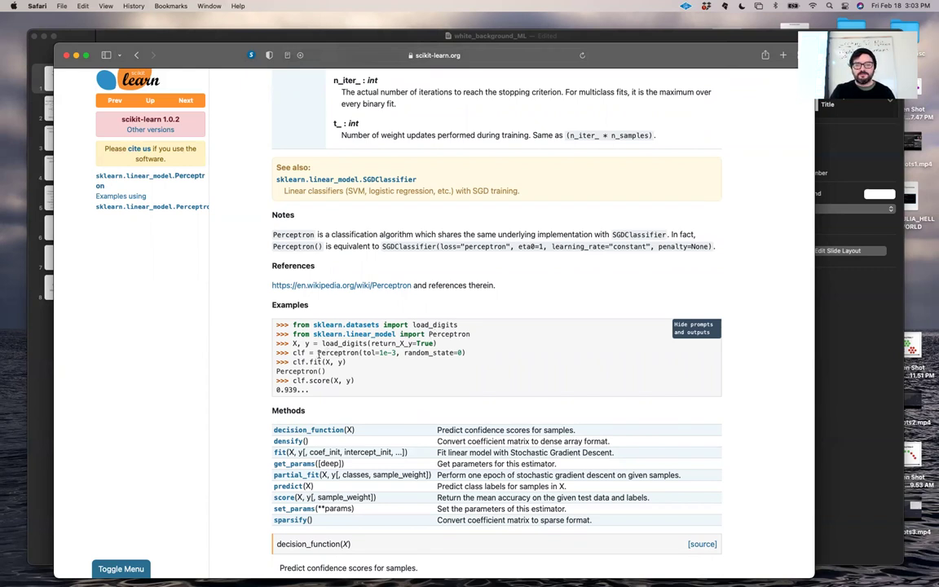
left_click_drag(317, 353, 466, 353)
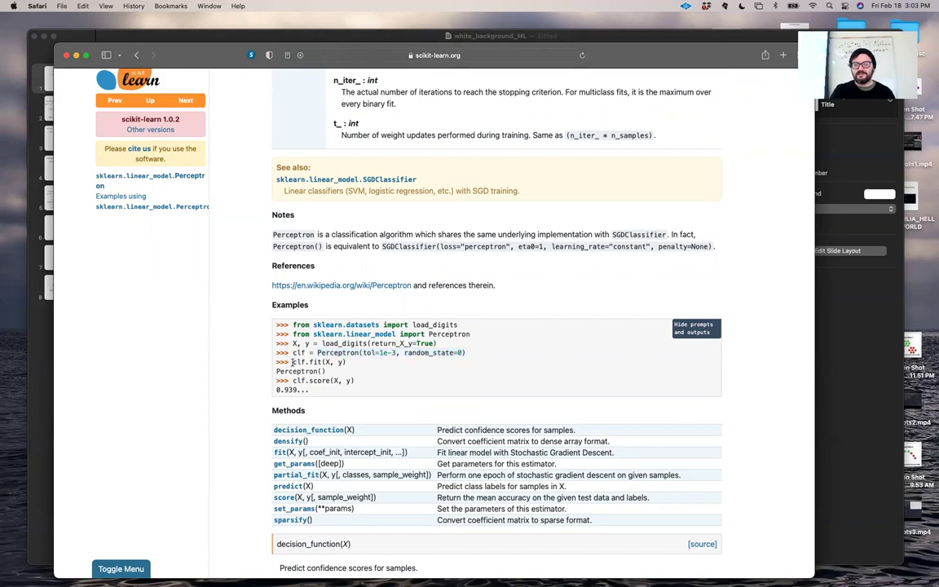
left_click_drag(292, 362, 344, 362)
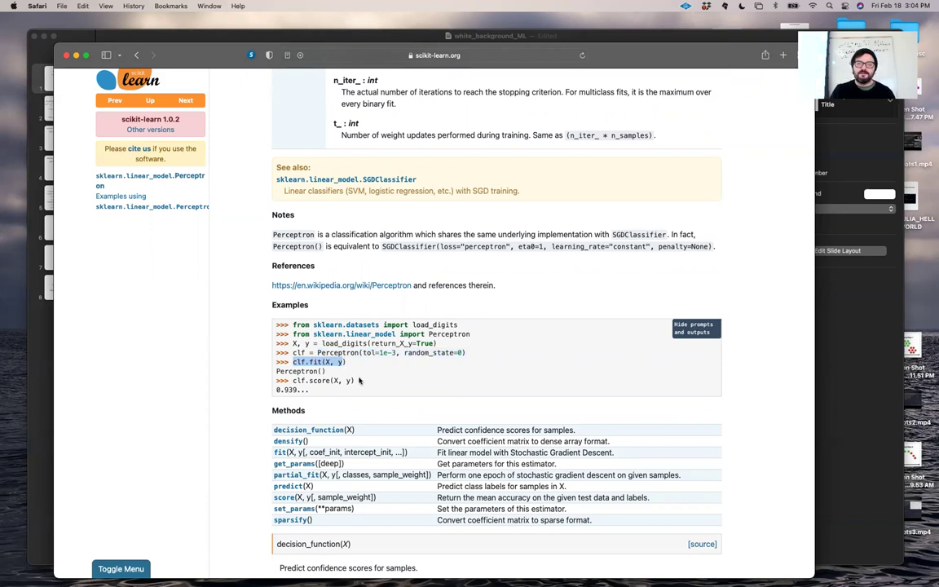
left_click_drag(353, 380, 294, 380)
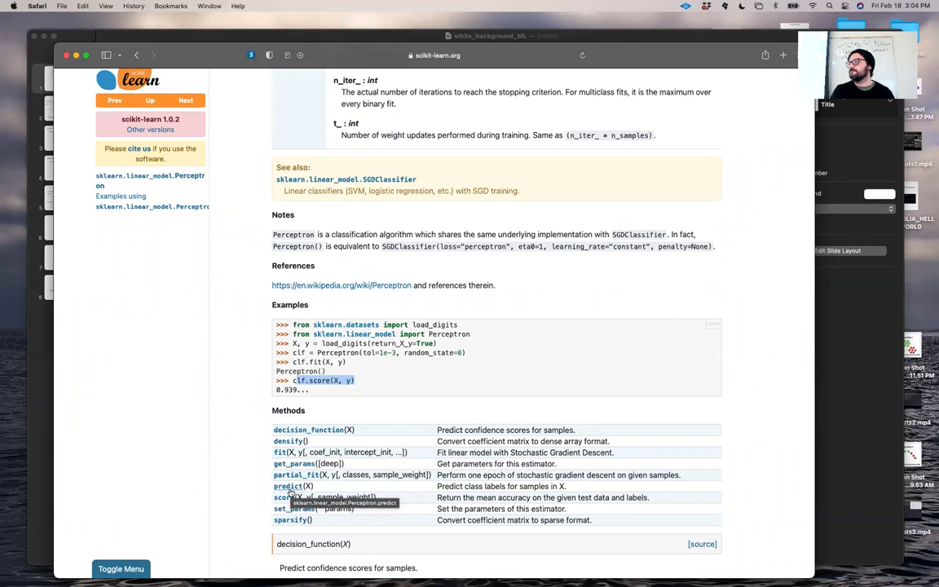
left_click(392, 367)
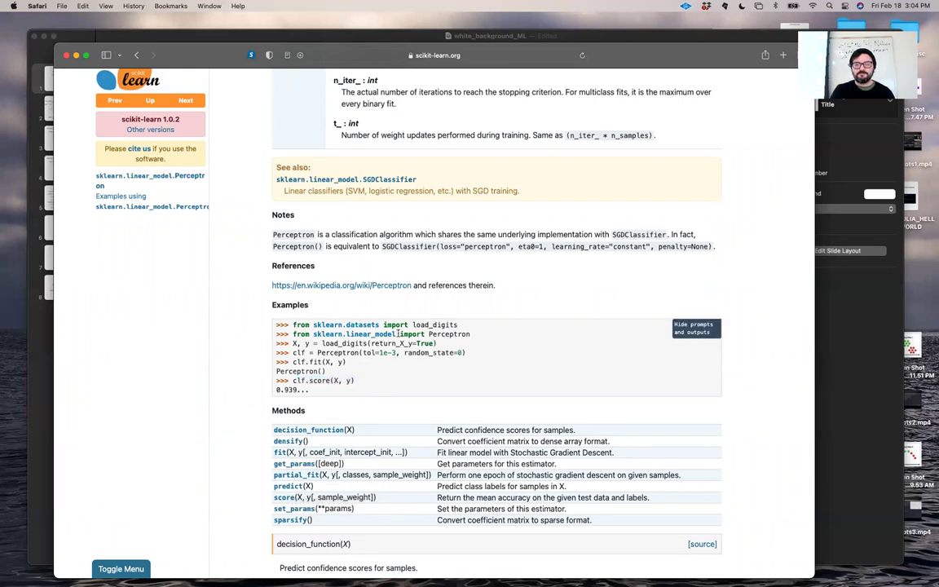
left_click_drag(458, 325, 314, 325)
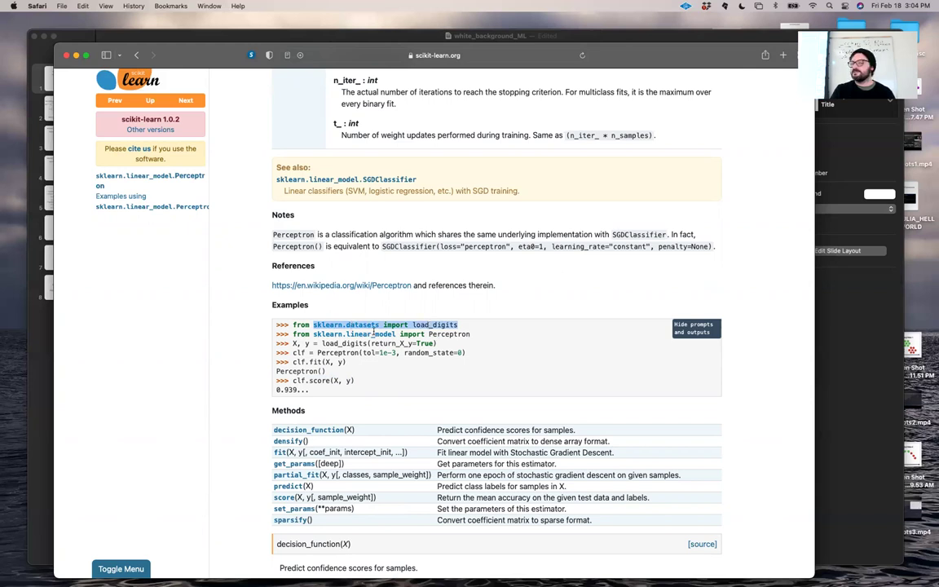
left_click(464, 326)
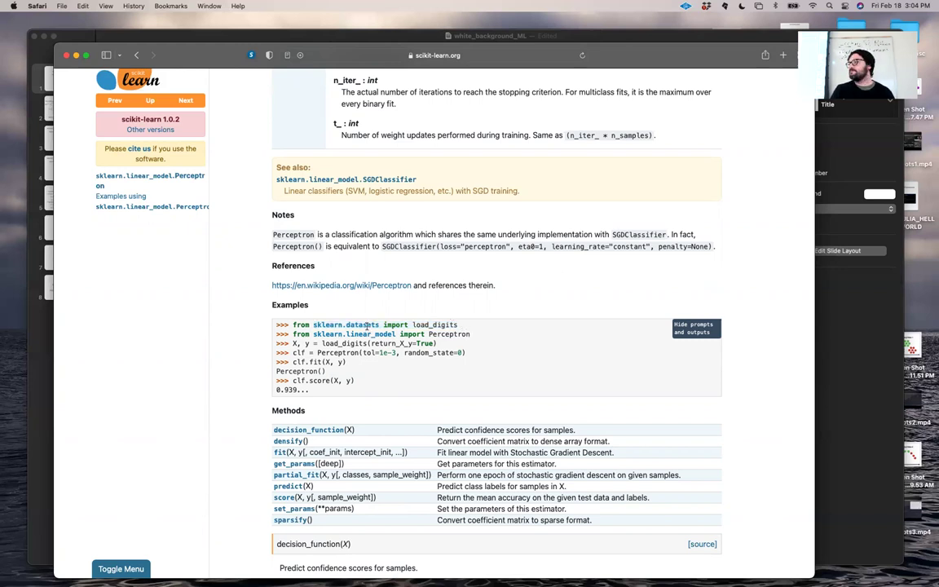
double_click(424, 325)
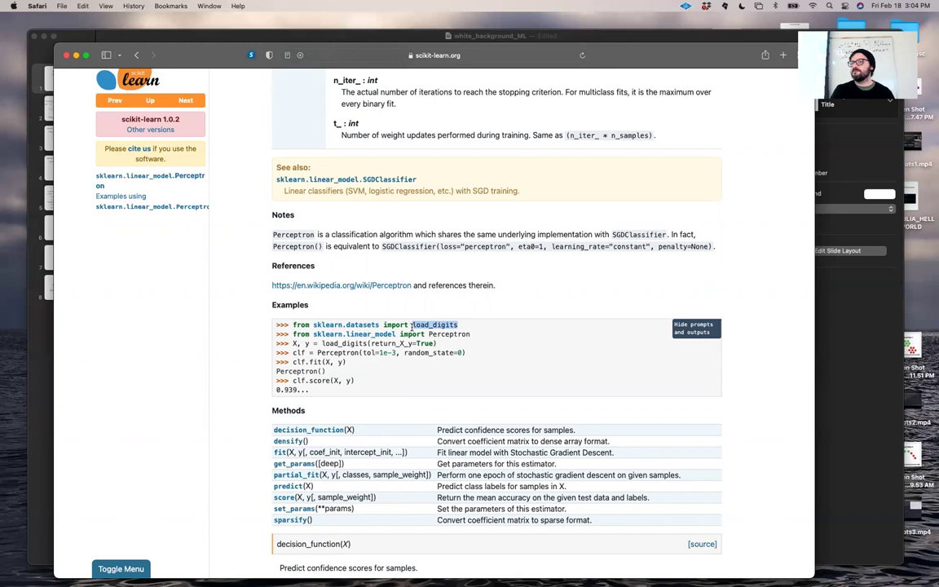
scroll(410, 327, "up", 5)
scroll(411, 286, "up", 5)
scroll(367, 245, "up", 5)
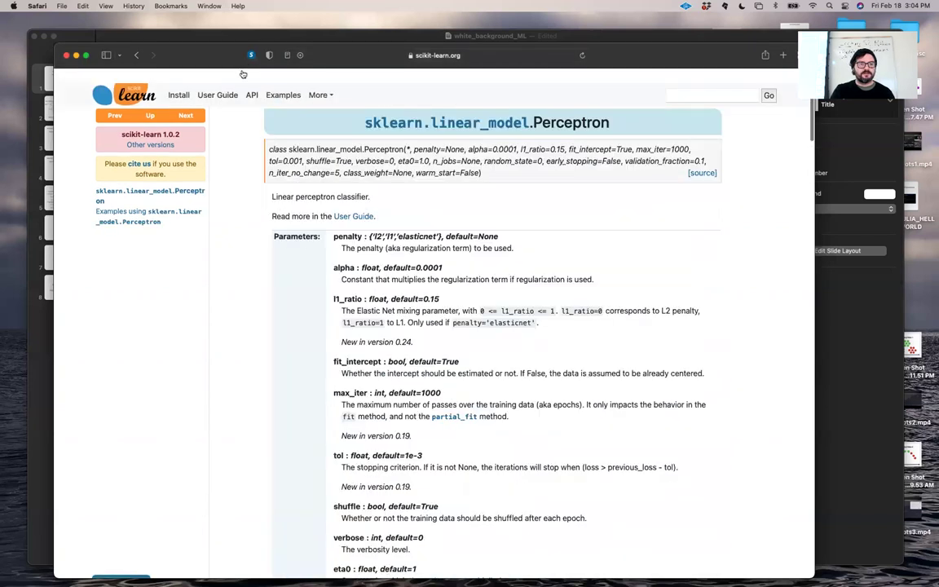
- Open scikit-learn's API Reference, scroll through it, then close Safari
left_click(252, 79)
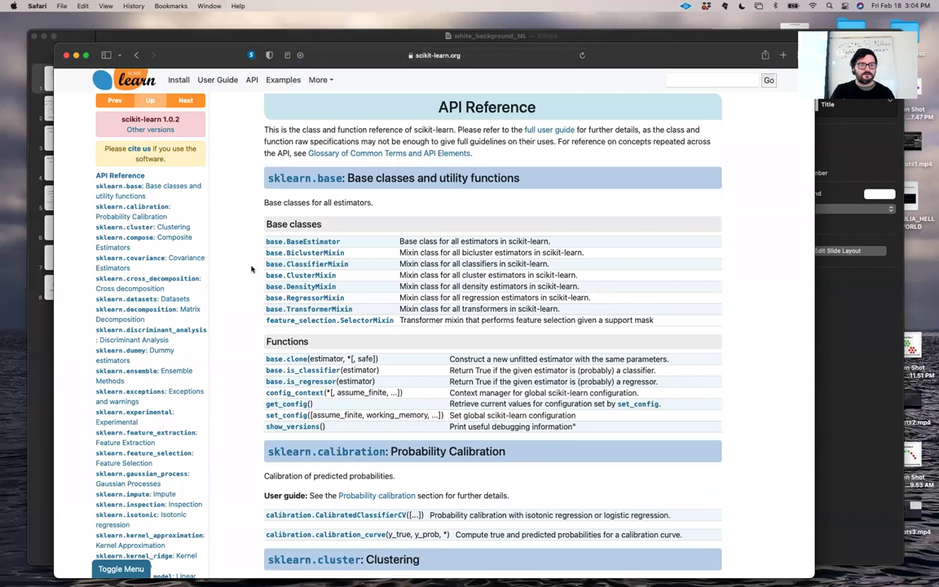
scroll(284, 256, "down", 5)
scroll(310, 229, "down", 5)
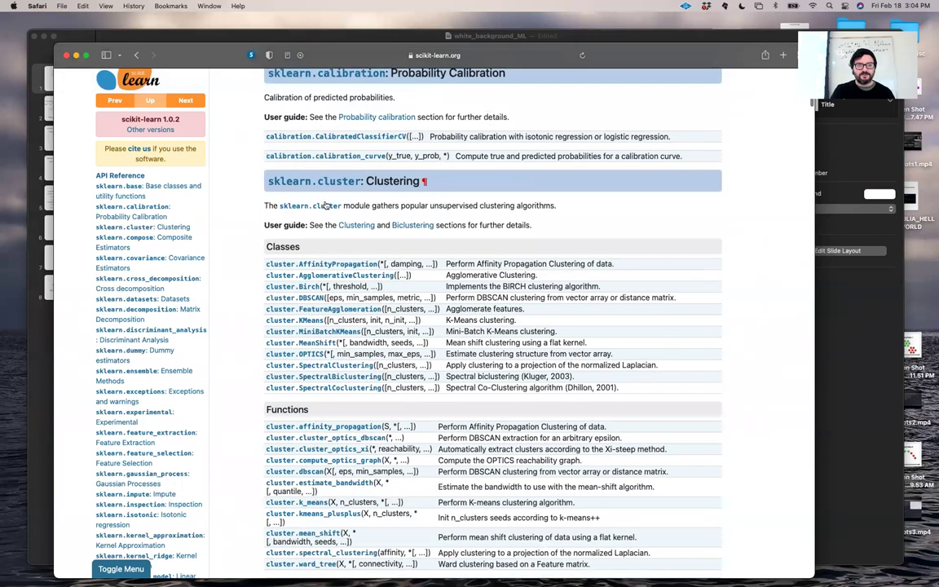
scroll(327, 205, "down", 5)
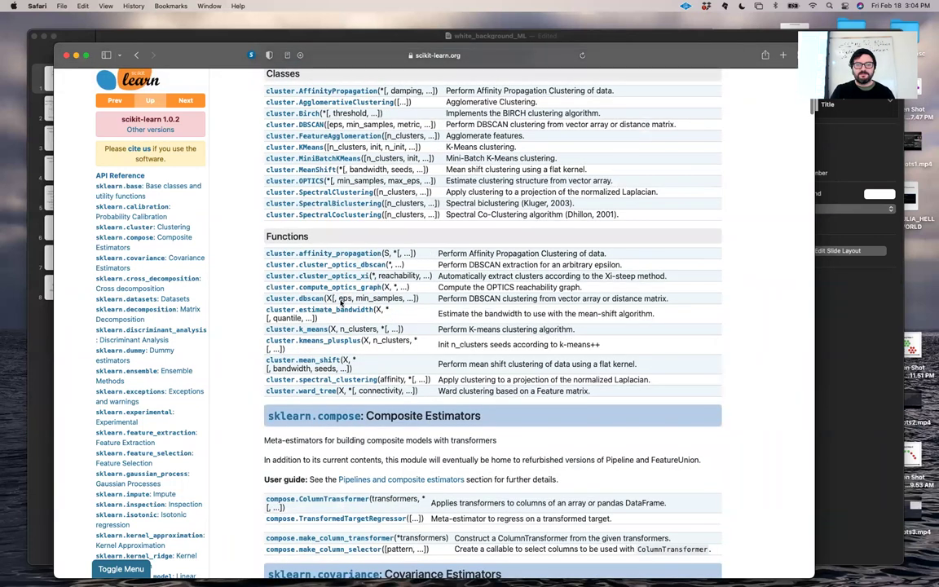
scroll(341, 301, "down", 4)
scroll(341, 300, "down", 4)
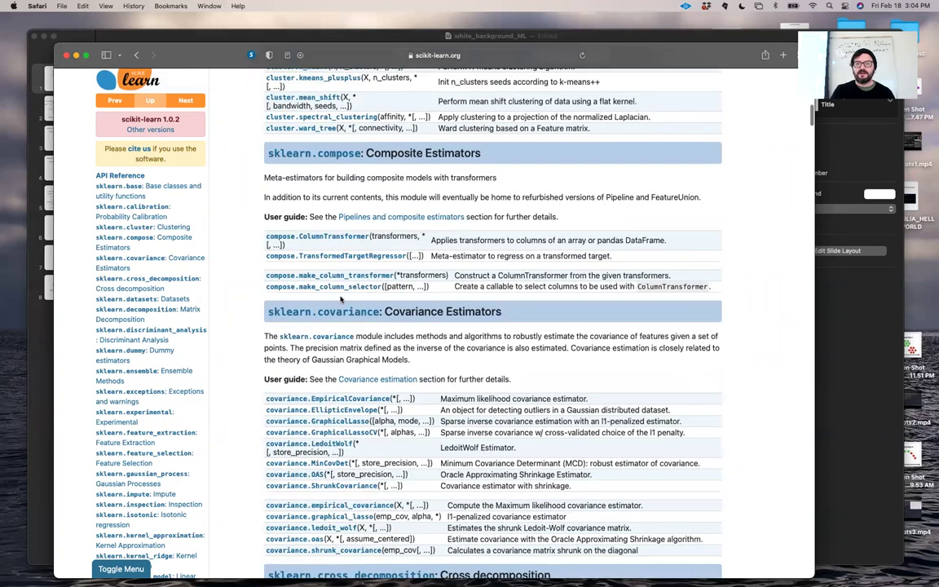
scroll(341, 300, "down", 5)
scroll(306, 269, "down", 4)
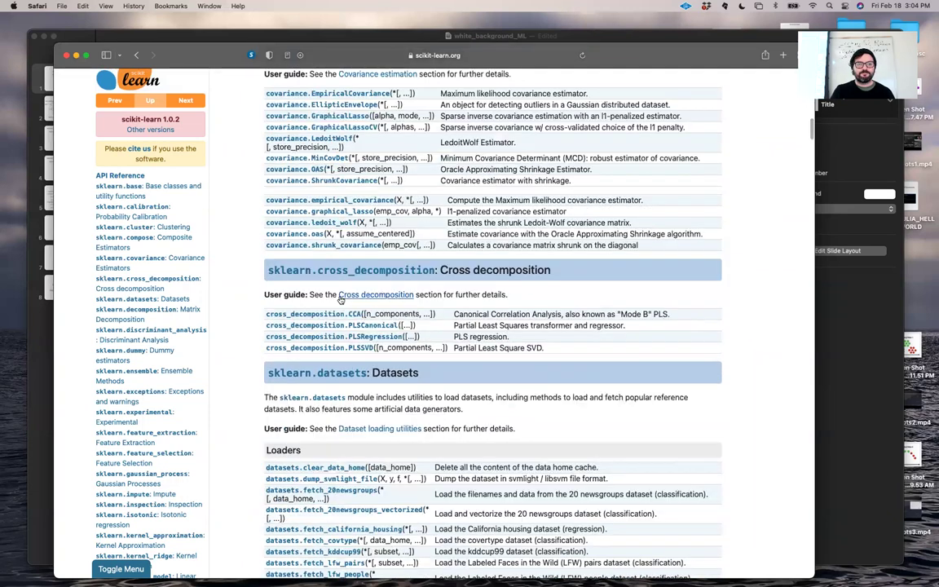
left_click(78, 54)
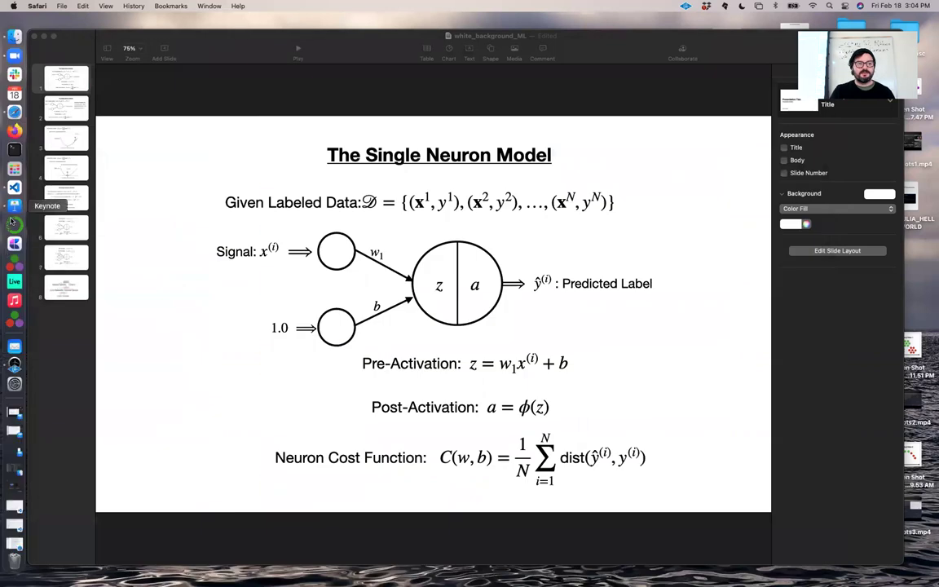
- Switch to the 'main.py — single_neuron' window from the Dock and click empty line 8
left_click(15, 193)
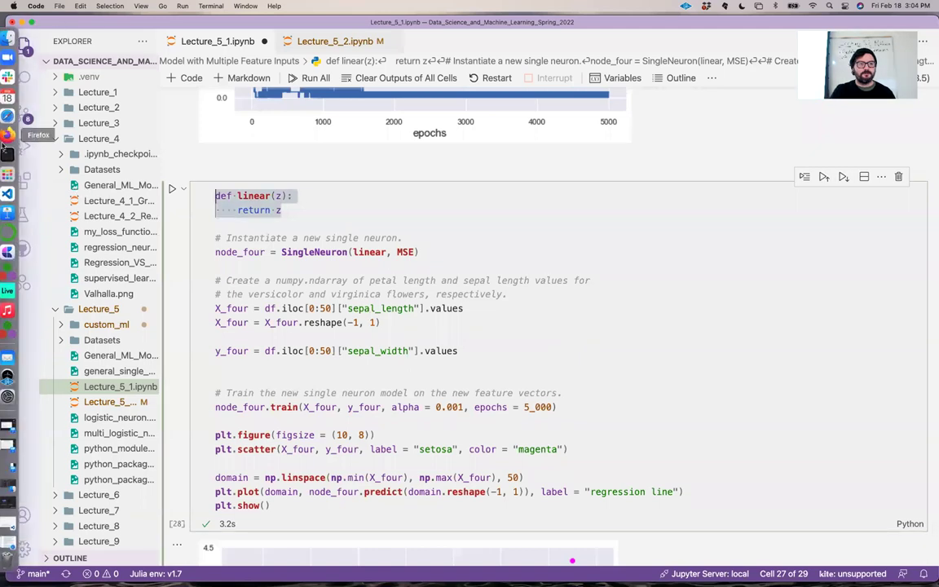
right_click(15, 194)
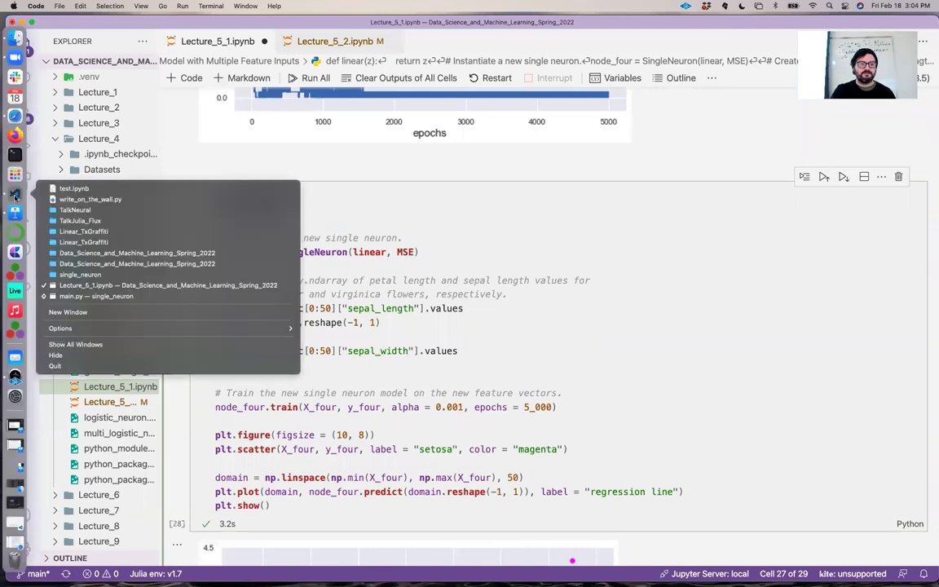
left_click(96, 296)
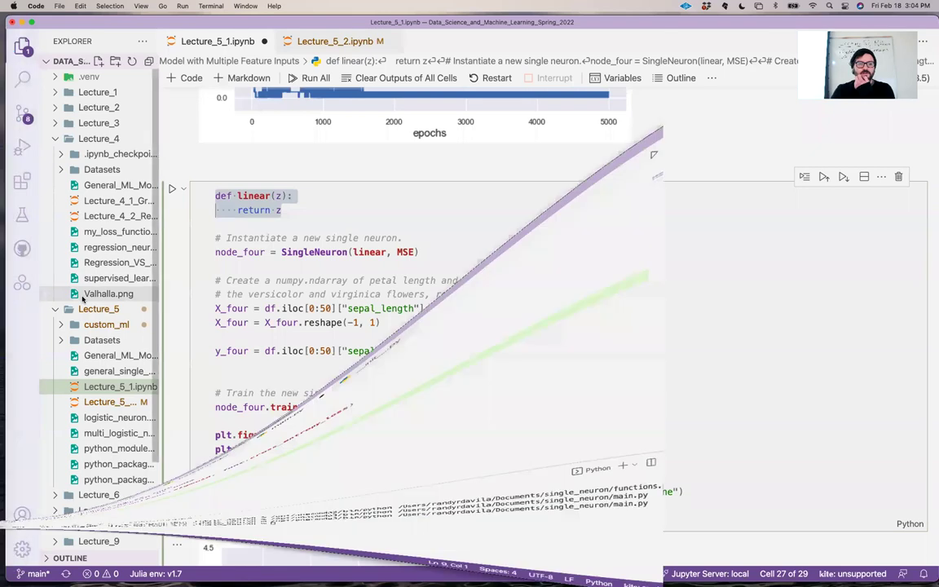
left_click(269, 193)
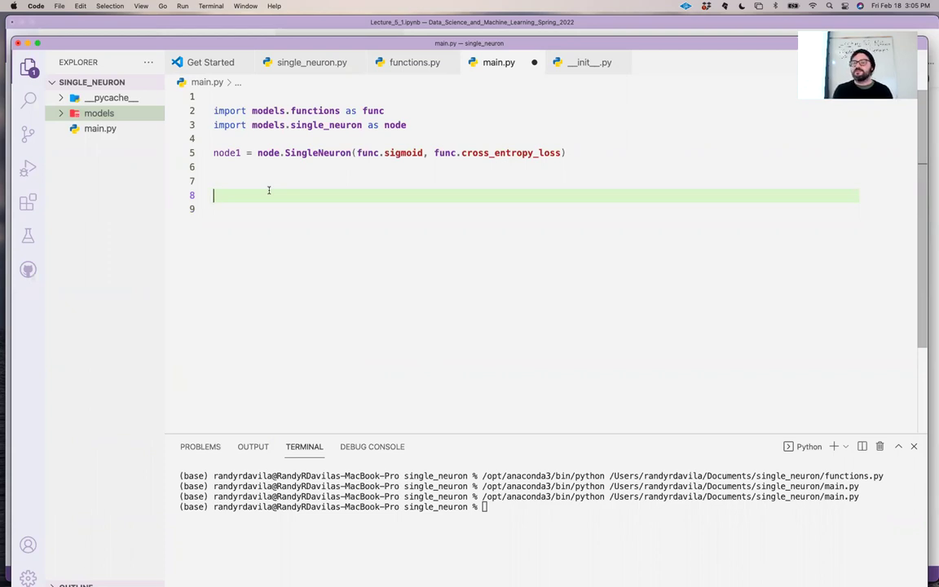
- Expand and collapse the models folder, then open functions.py and clear the selection
left_click(98, 112)
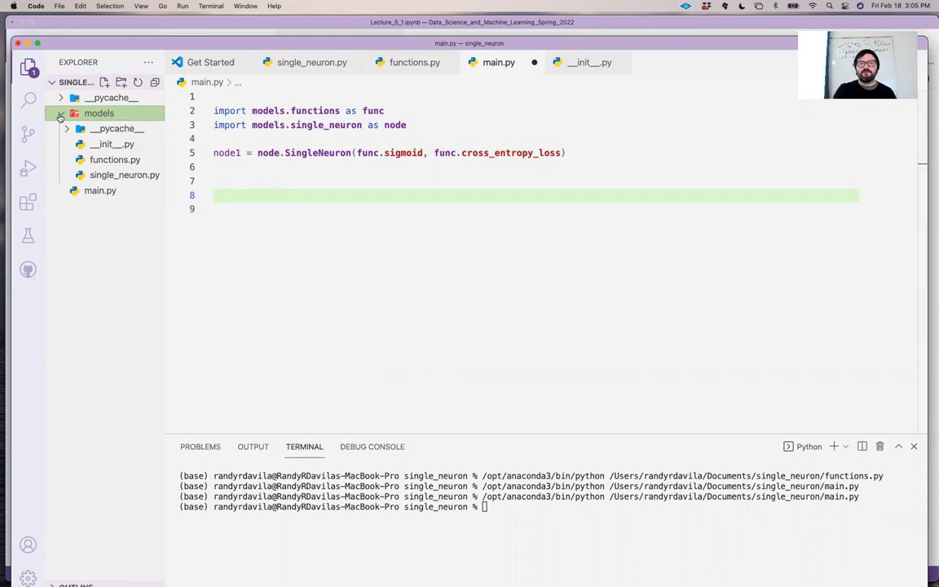
left_click(60, 115)
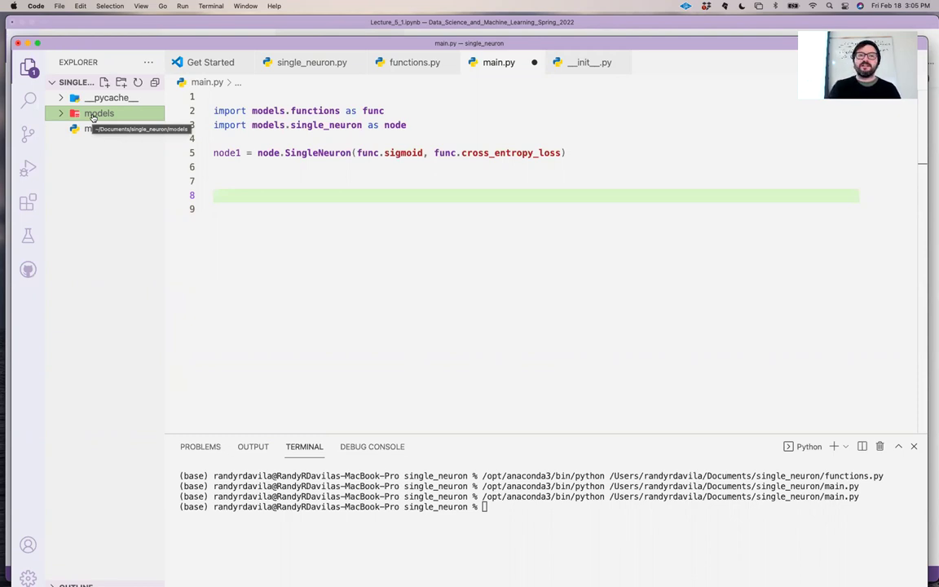
left_click(406, 62)
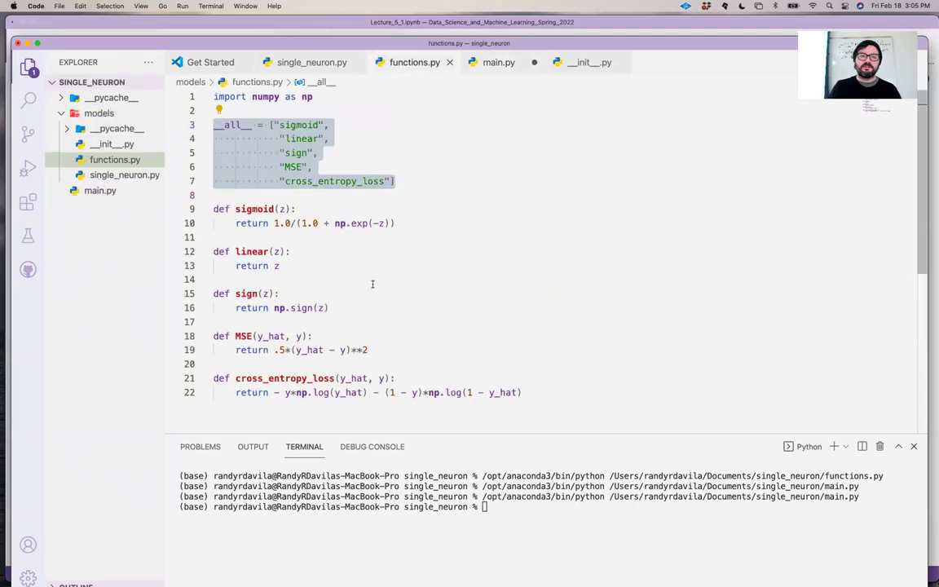
left_click(318, 209)
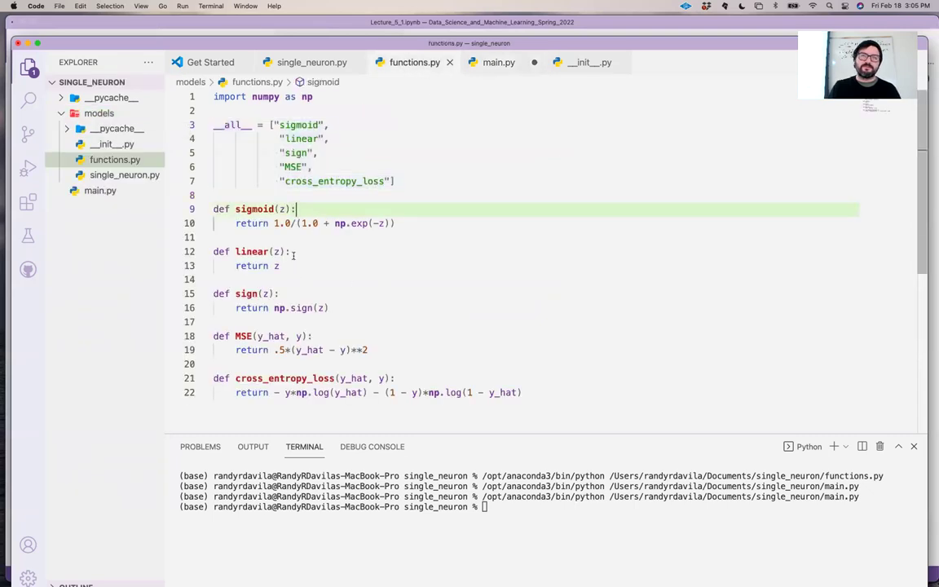